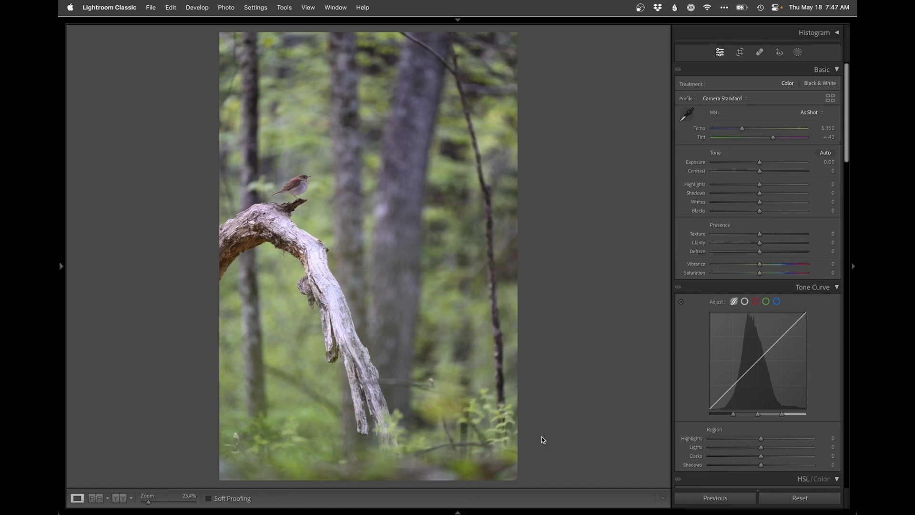
Step: Crop the photo slightly tighter at its original aspect ratio, trimming the blurred foreground beneath the branch
key(r)
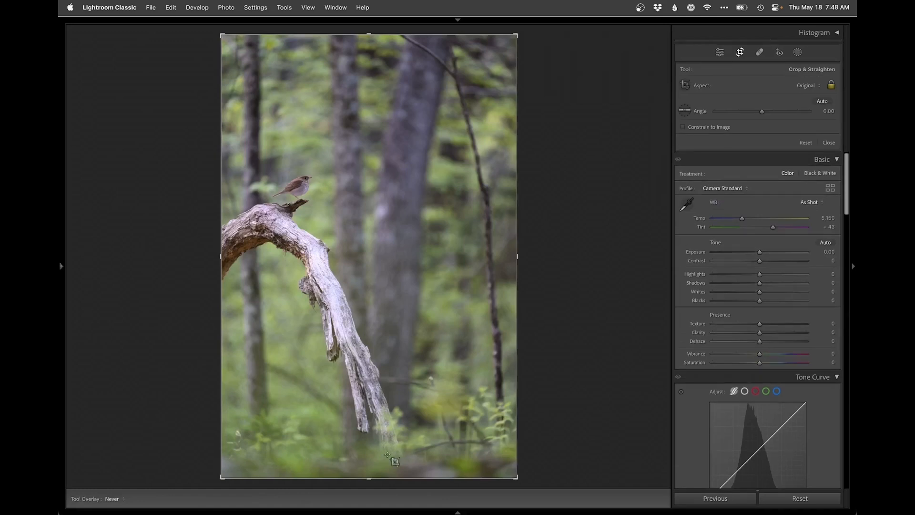
drag(376, 476, 371, 457)
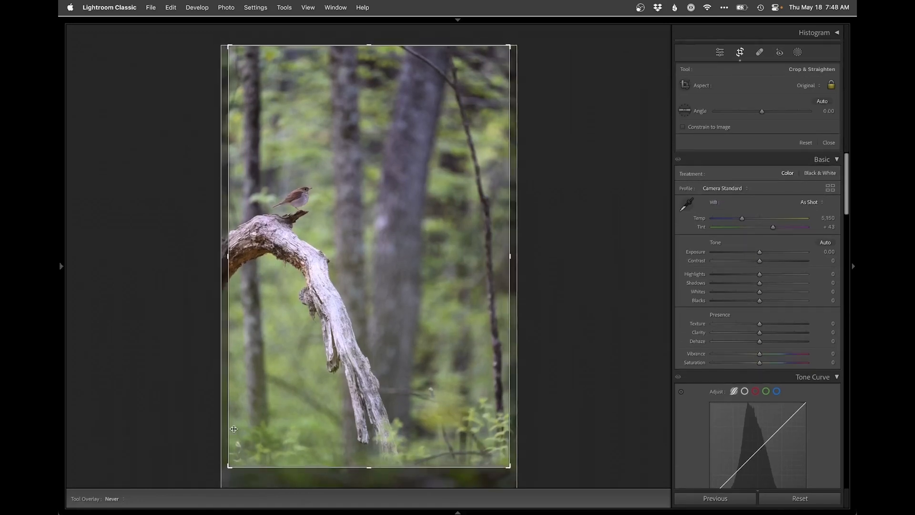
drag(230, 467, 236, 460)
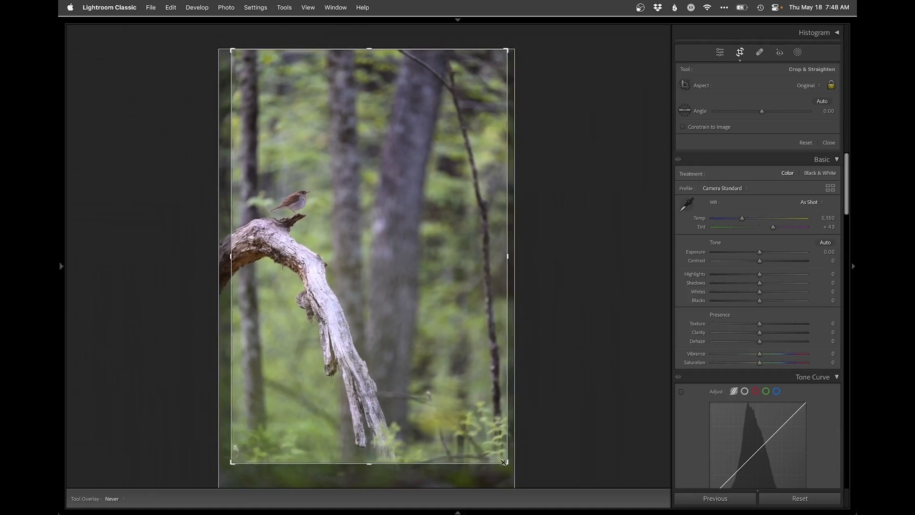
drag(505, 463, 504, 459)
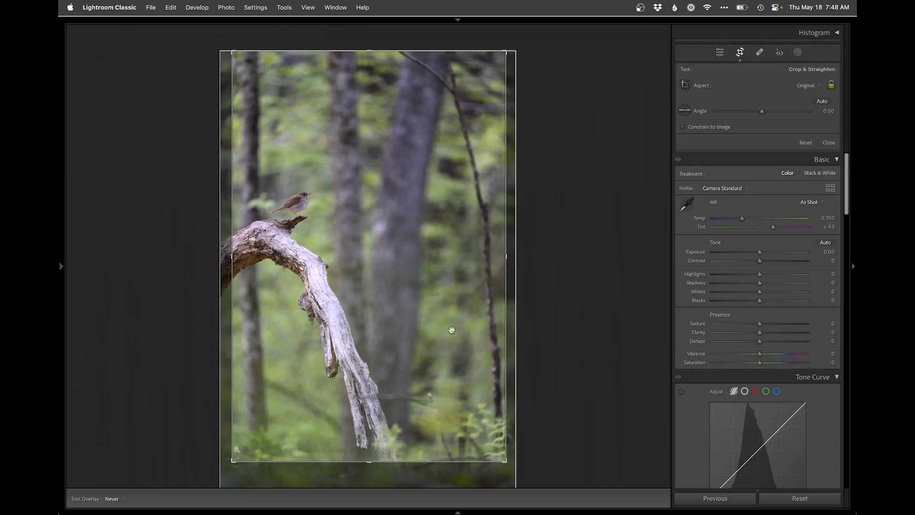
key(Return)
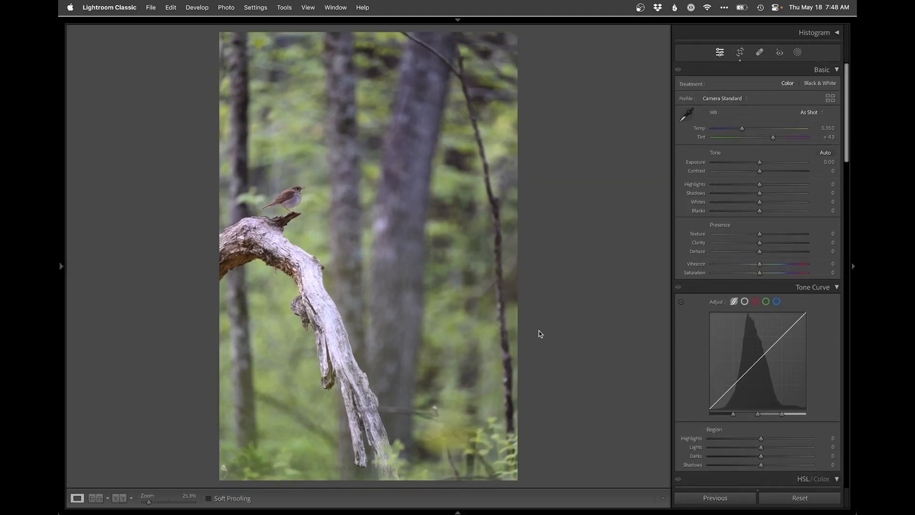
Step: Tighten the crop a little more along the lower edge and check the branch tip at 100% zoom
key(r)
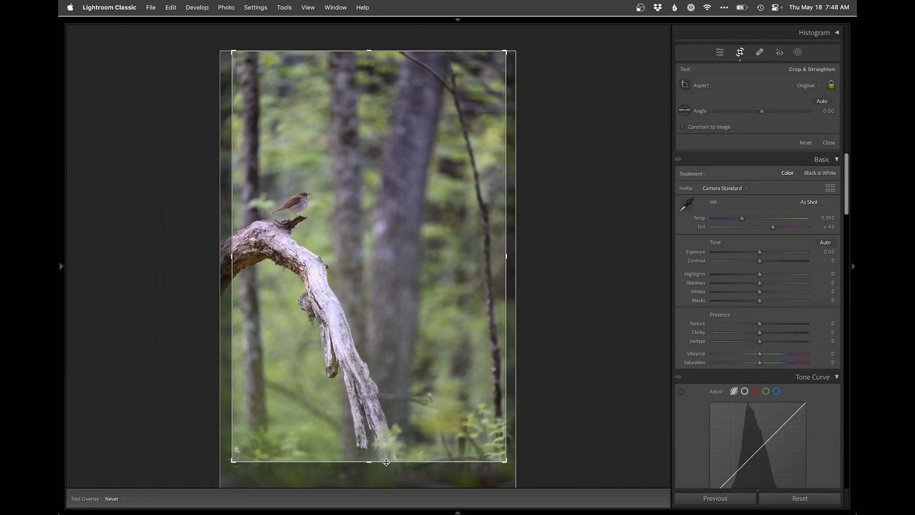
key(Return)
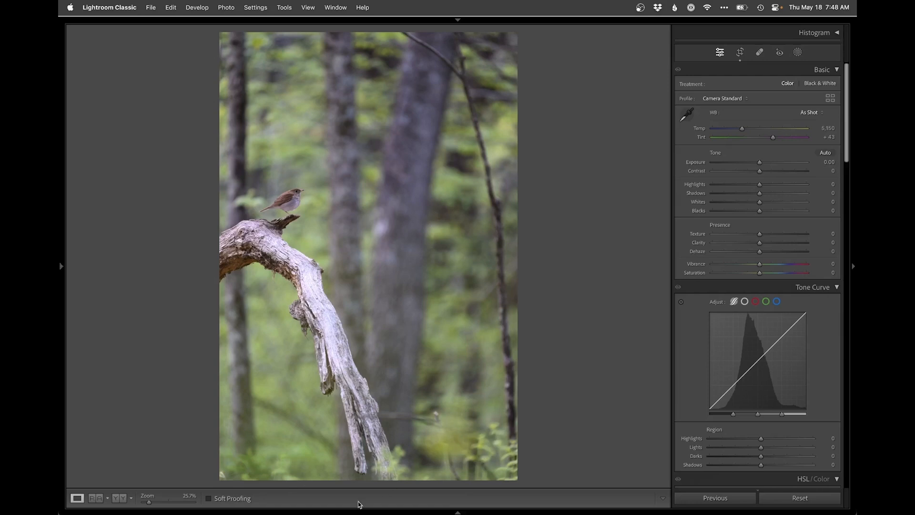
click(391, 474)
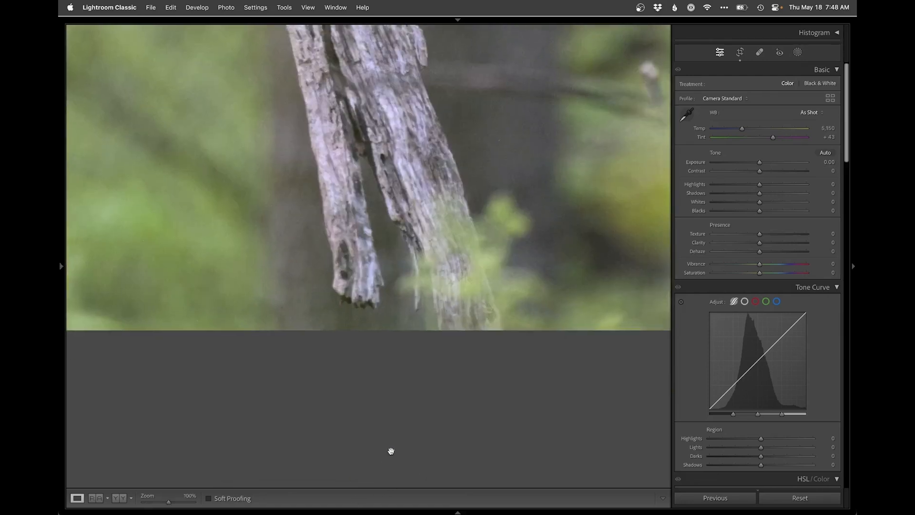
click(457, 276)
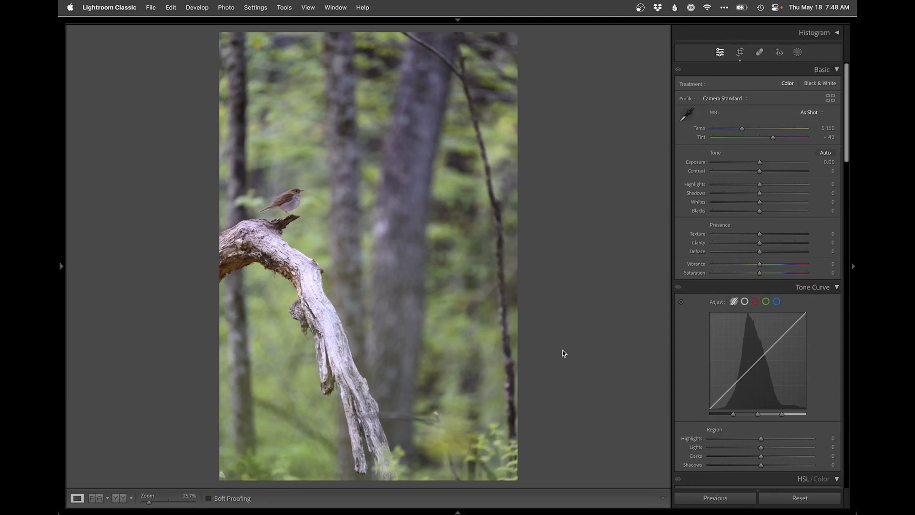
key(g)
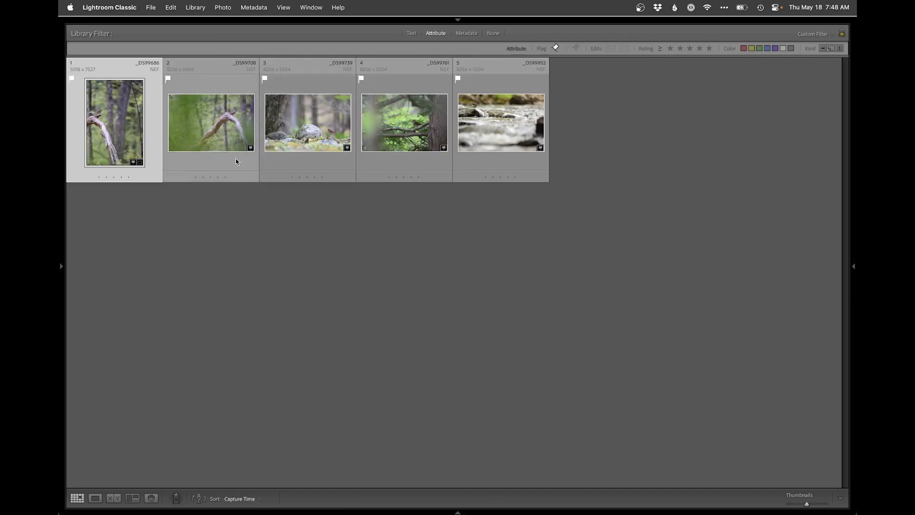
key(e)
key(d)
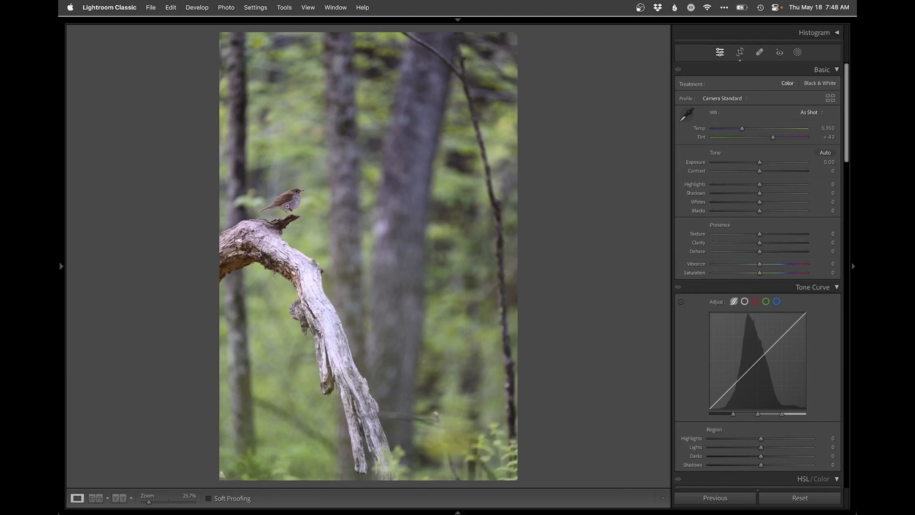
Step: Inspect the bird at 100% zoom and set the white balance Tint to +26
click(302, 205)
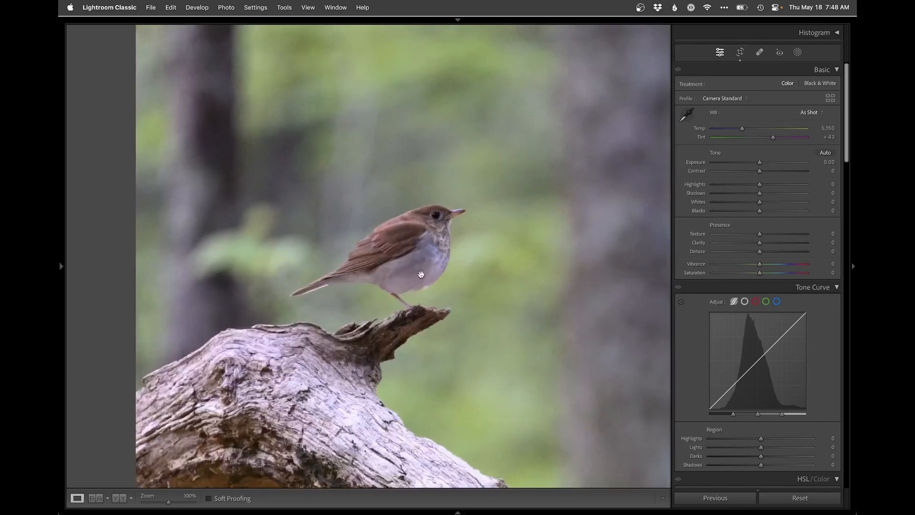
click(446, 274)
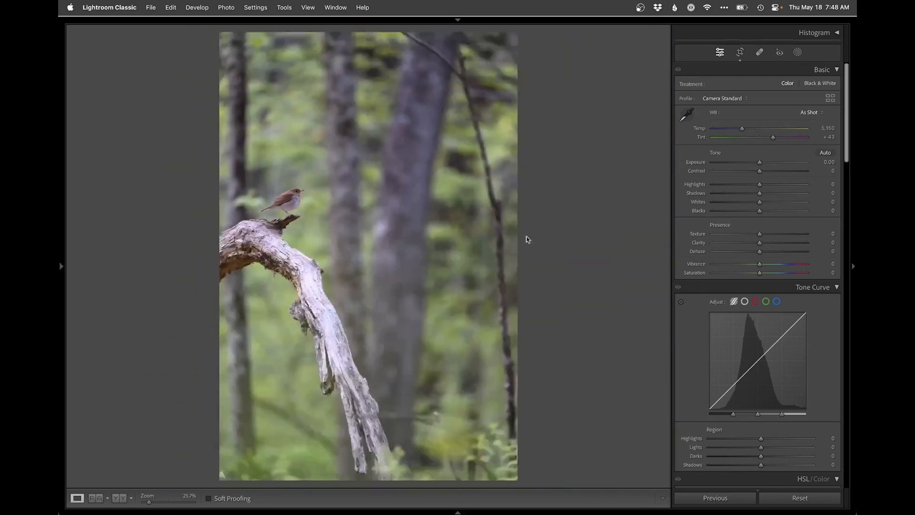
click(769, 138)
drag(768, 138, 767, 137)
Step: Check the colour of the branch and bird up close and set the white balance Temp to 4,780
click(304, 267)
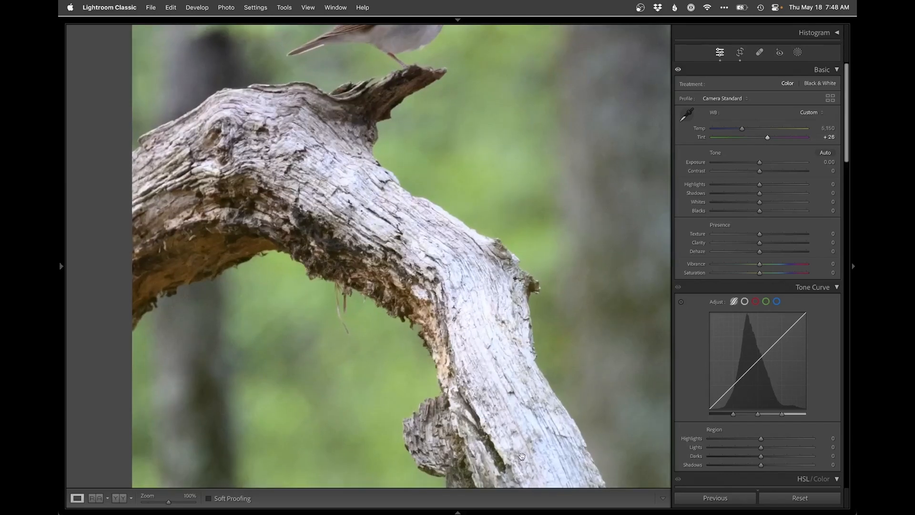
drag(374, 142, 291, 248)
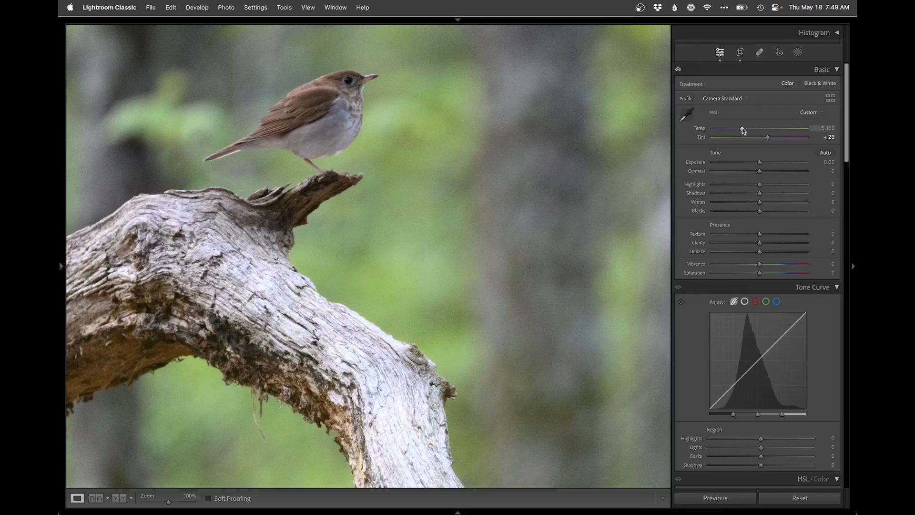
drag(742, 130, 744, 131)
click(435, 227)
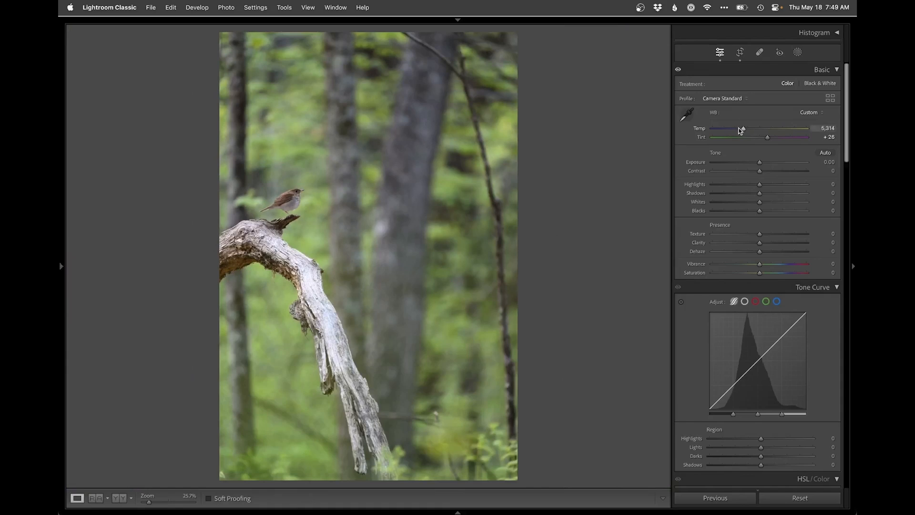
drag(739, 129, 738, 129)
Step: Set the Blue saturation in the HSL adjustments to -45
scroll(690, 360, down, 10)
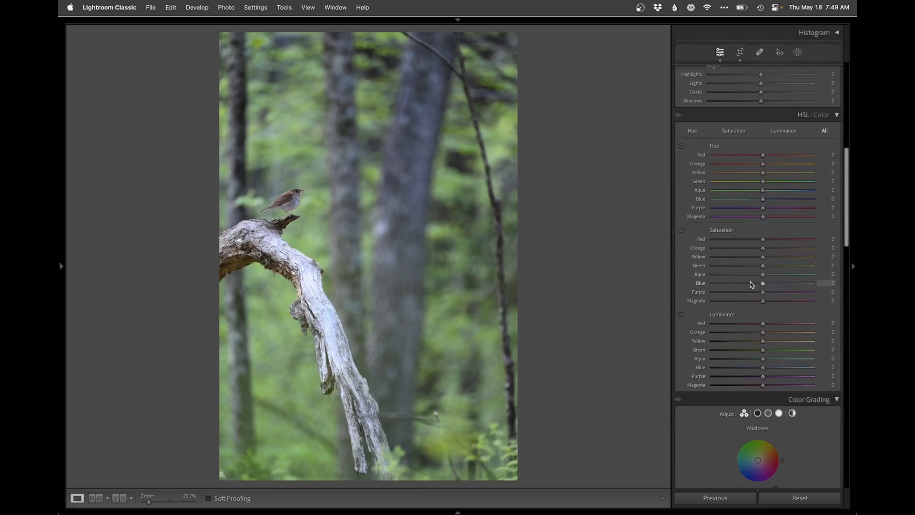
drag(745, 284, 741, 286)
scroll(741, 286, up, 10)
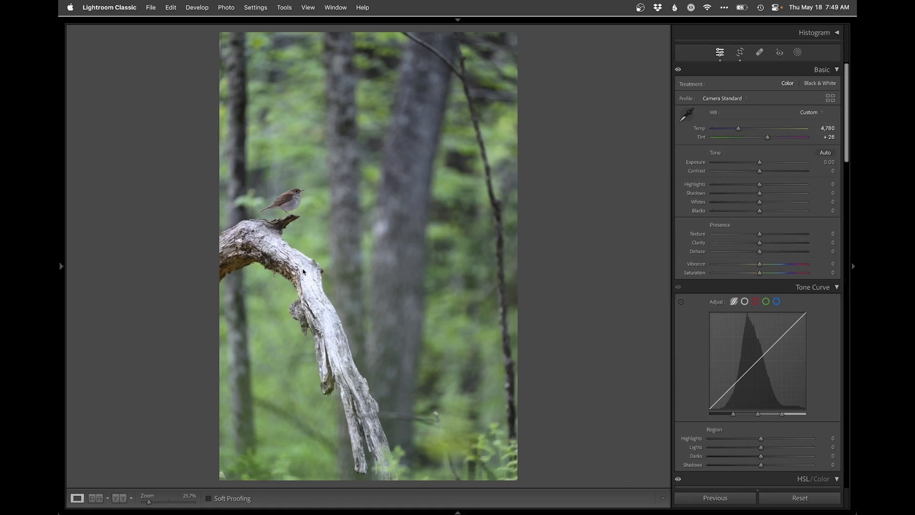
Step: Create a Select Background mask and check its coverage around the bird with the mask overlay
click(798, 52)
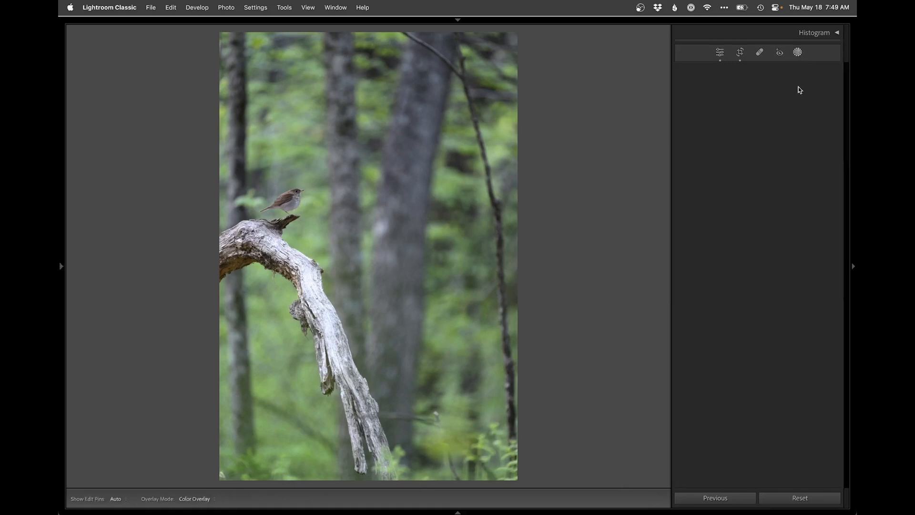
click(808, 93)
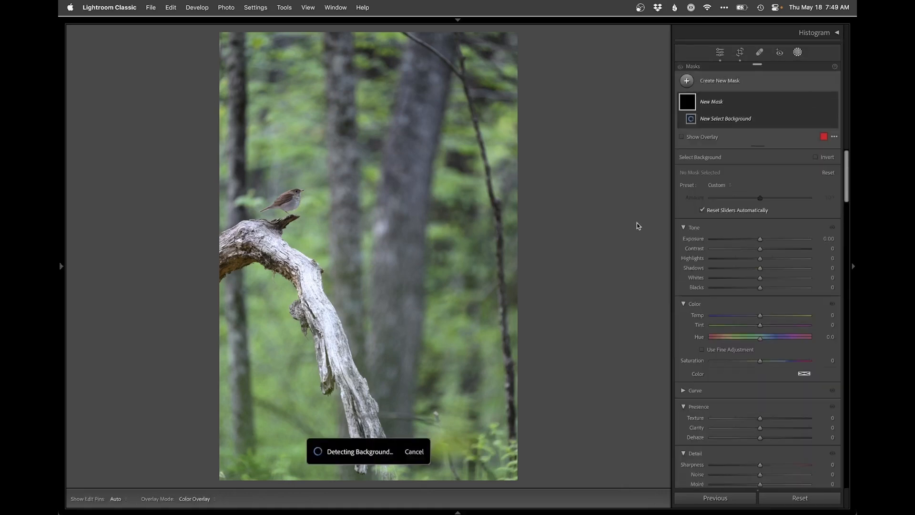
key(o)
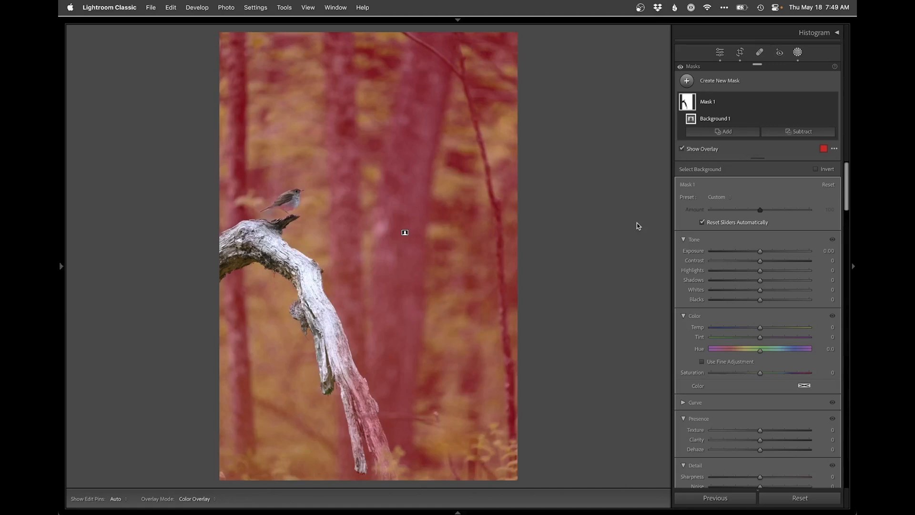
key(o)
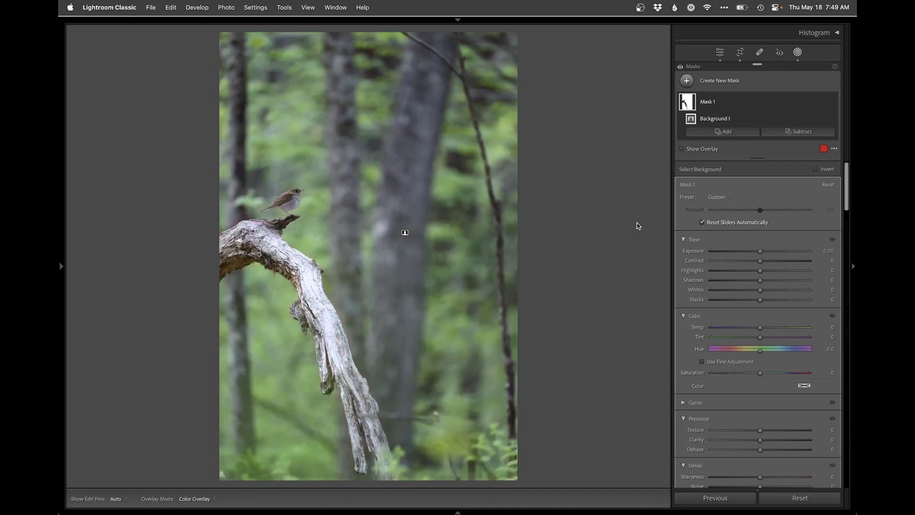
click(293, 213)
key(o)
key(o)
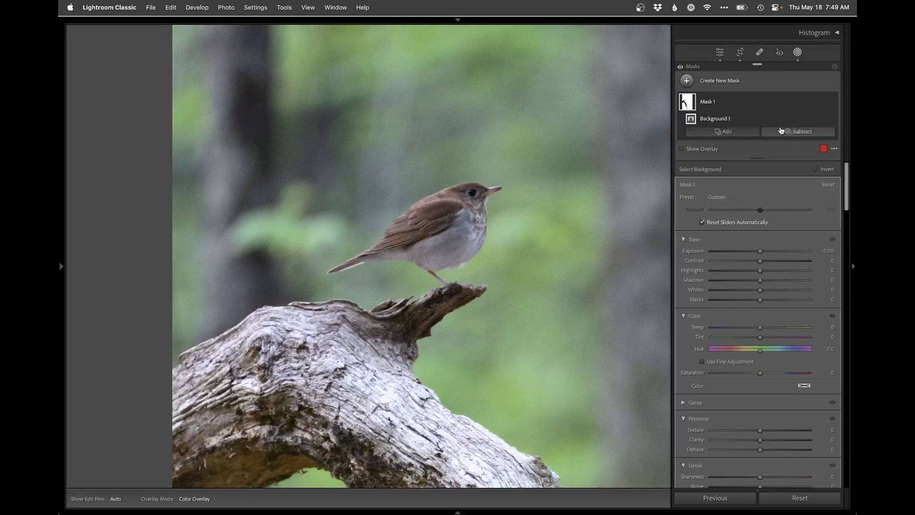
Step: Subtract the bird from the background mask by brushing over it with Select Objects, and check the overlay
click(797, 132)
click(782, 216)
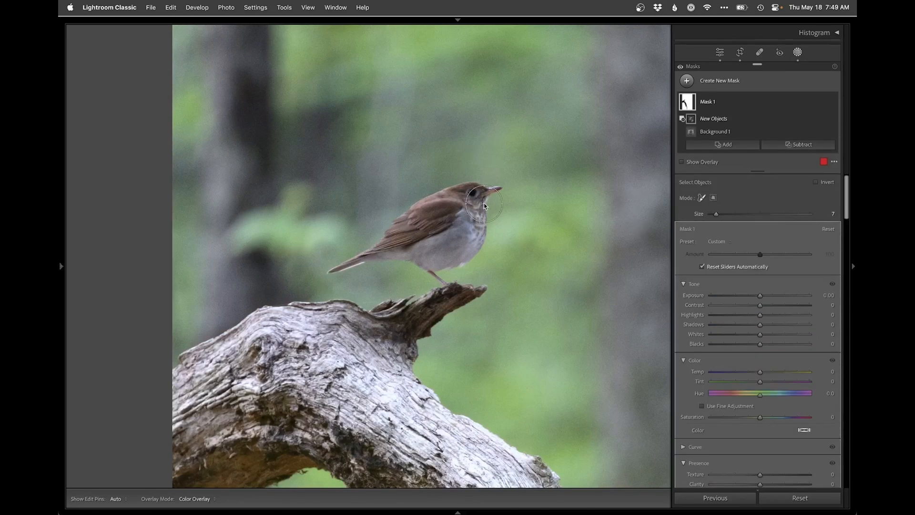
mouse_move(483, 194)
mouse_down()
mouse_move(411, 204)
mouse_move(385, 240)
mouse_move(340, 269)
mouse_move(452, 259)
mouse_move(485, 203)
mouse_move(413, 251)
mouse_up()
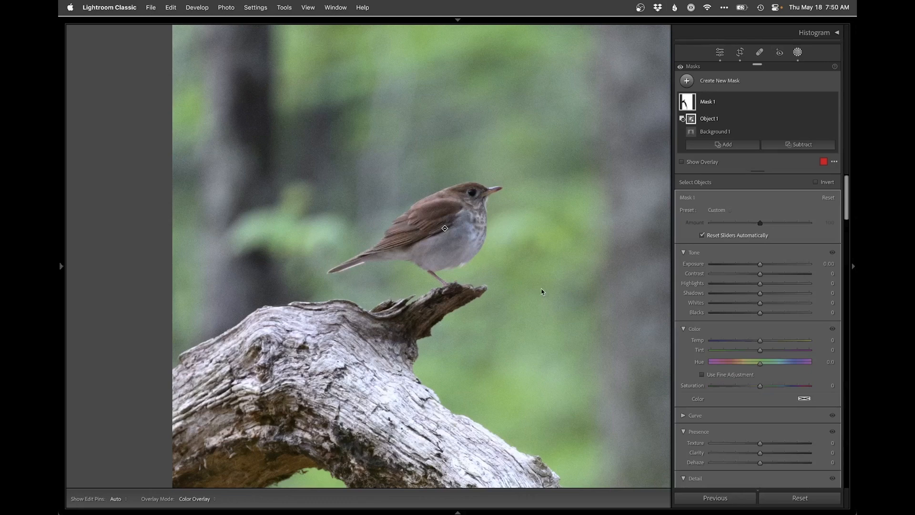
key(o)
key(o)
key(z)
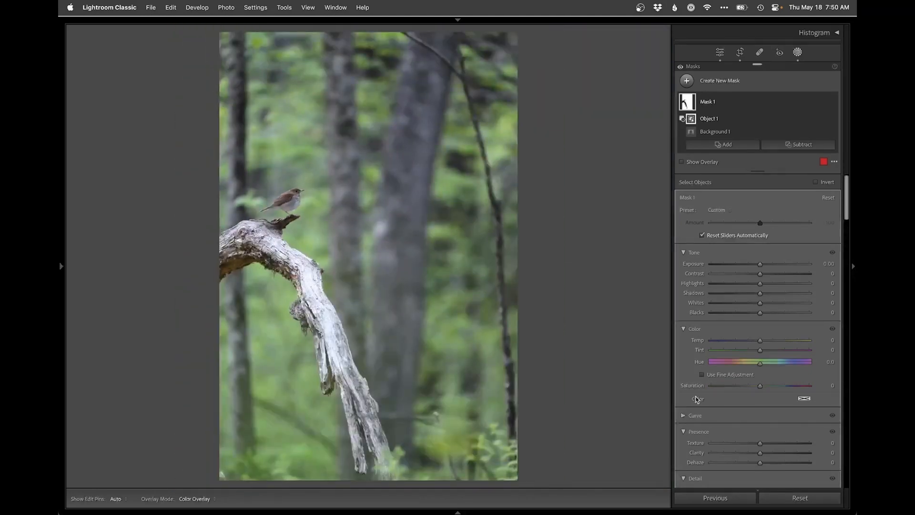
Step: Set the background mask's Dehaze to -21 and its Exposure to -0.59
drag(760, 462, 747, 463)
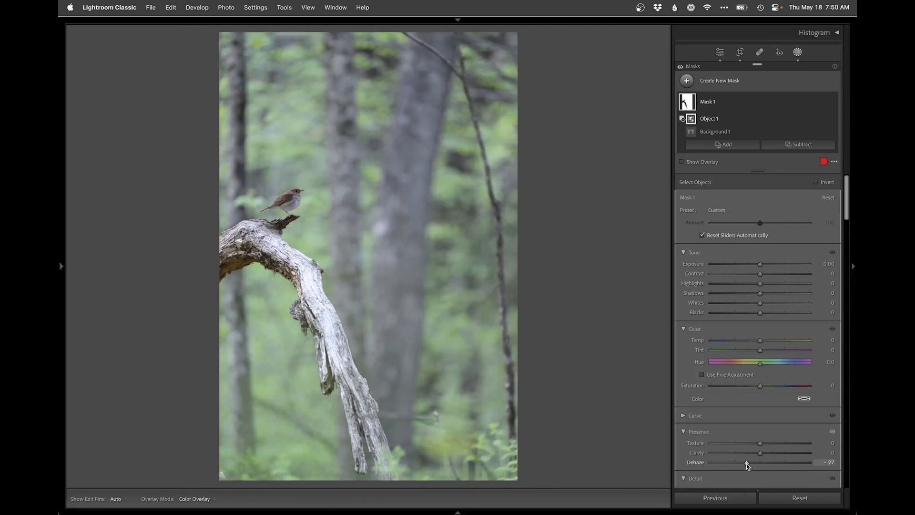
drag(750, 462, 750, 462)
drag(758, 265, 753, 266)
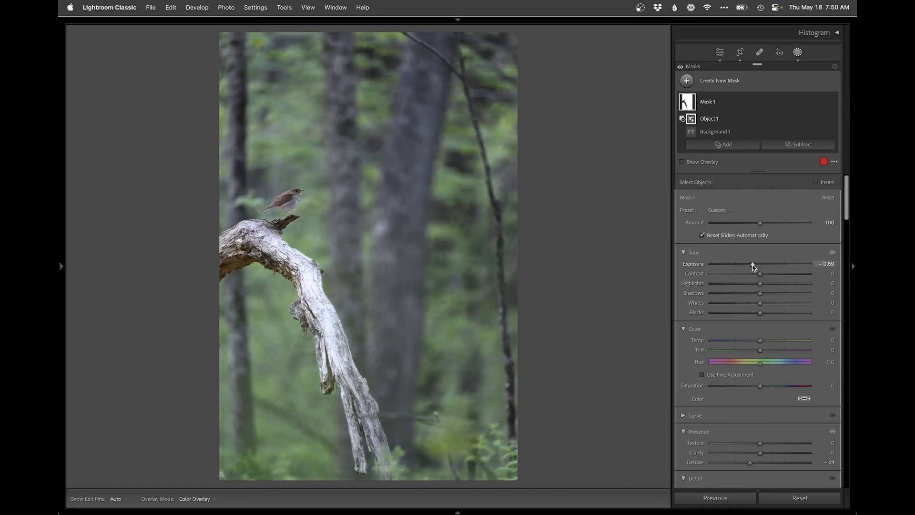
Step: Set the background mask's Temp to -4 and Saturation to 21, comparing the photo with the mask off and on
drag(760, 341, 758, 342)
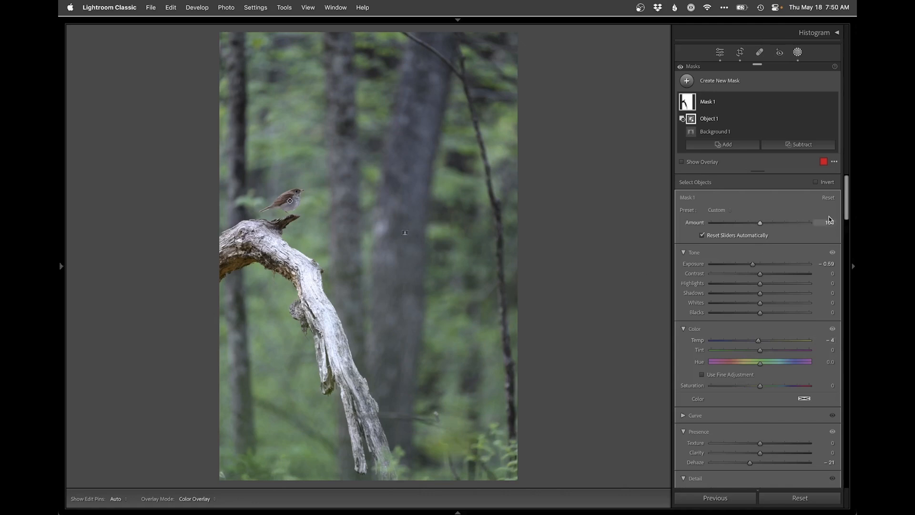
click(833, 103)
click(833, 103)
click(771, 386)
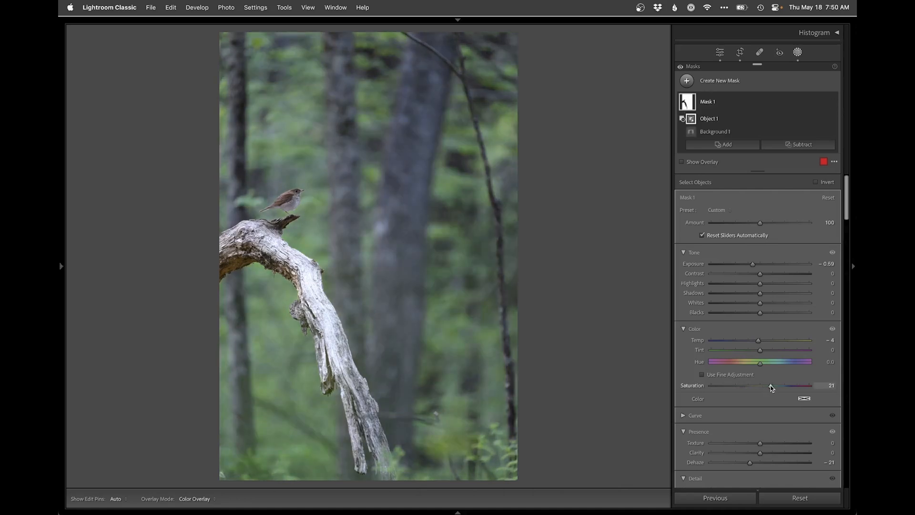
Step: Lower the global Blue saturation in the HSL adjustments further
scroll(743, 373, down, 15)
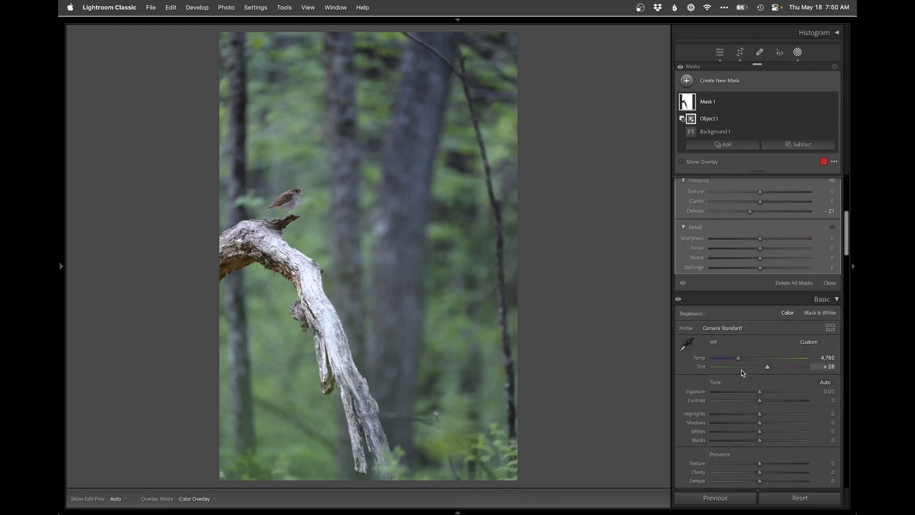
scroll(744, 373, up, 15)
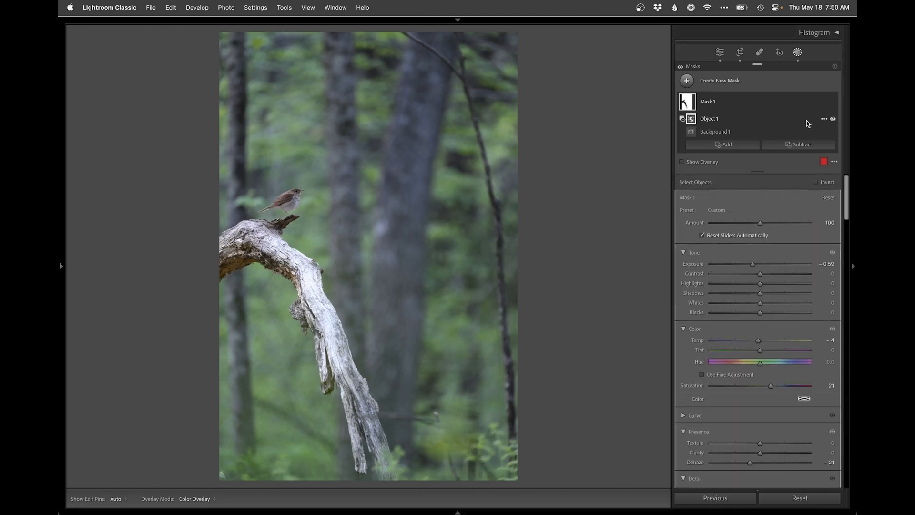
scroll(758, 300, down, 15)
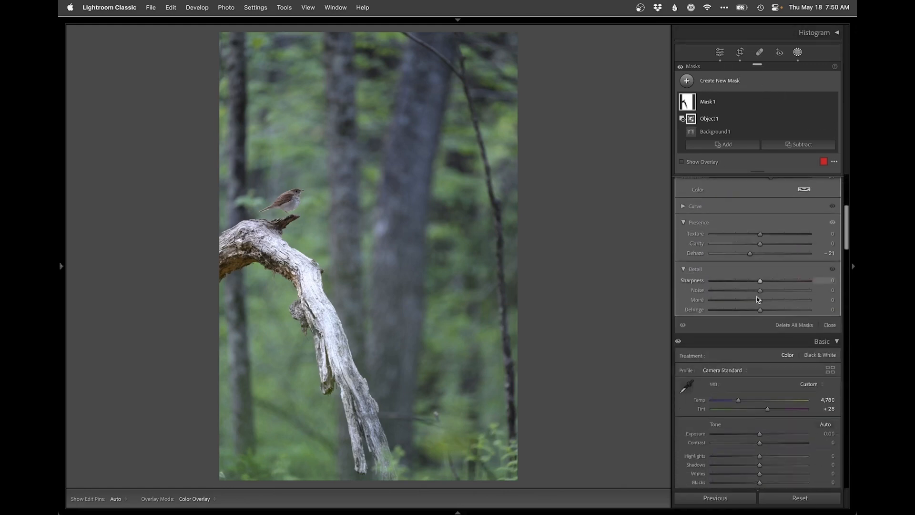
scroll(758, 299, down, 10)
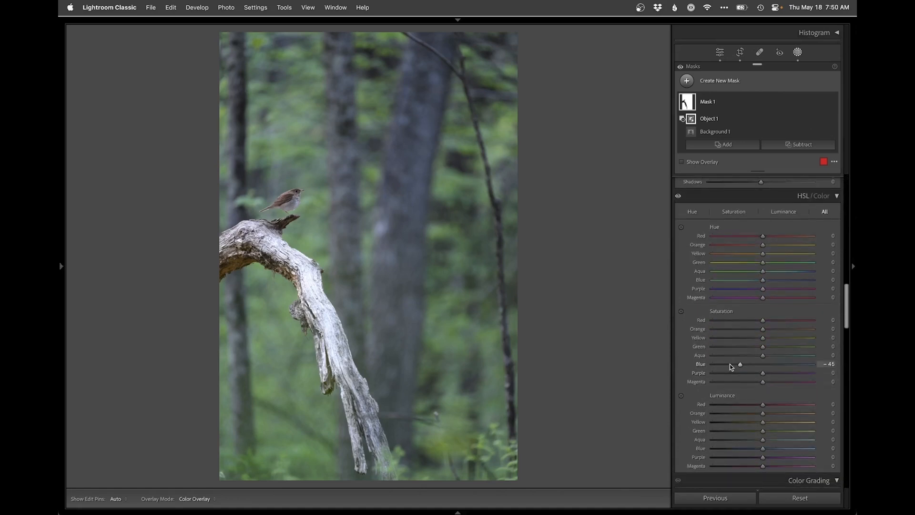
drag(731, 366, 729, 366)
scroll(759, 309, up, 15)
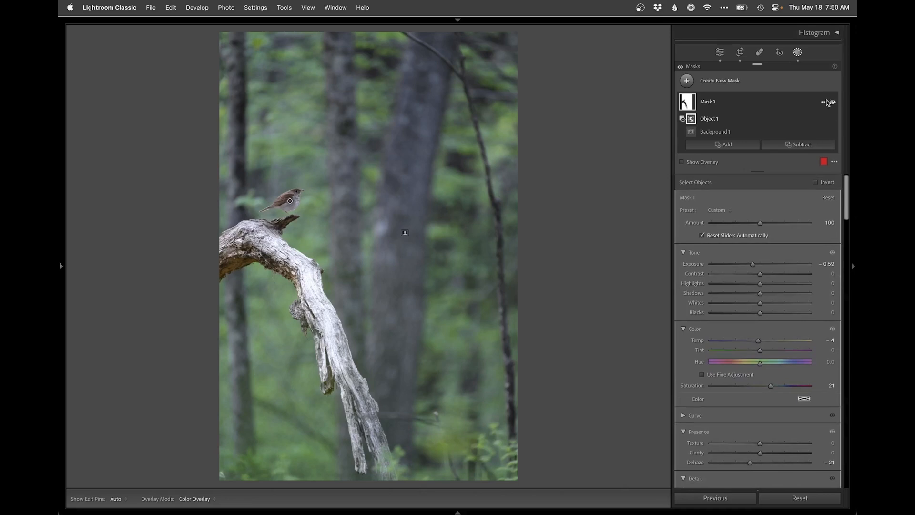
Step: Compare the photo with the background mask hidden and shown several times
click(833, 102)
click(833, 102)
click(833, 102)
click(833, 103)
click(833, 103)
click(833, 102)
Step: Create a new Select Subject mask covering the bird and branch, and check its overlay
click(720, 82)
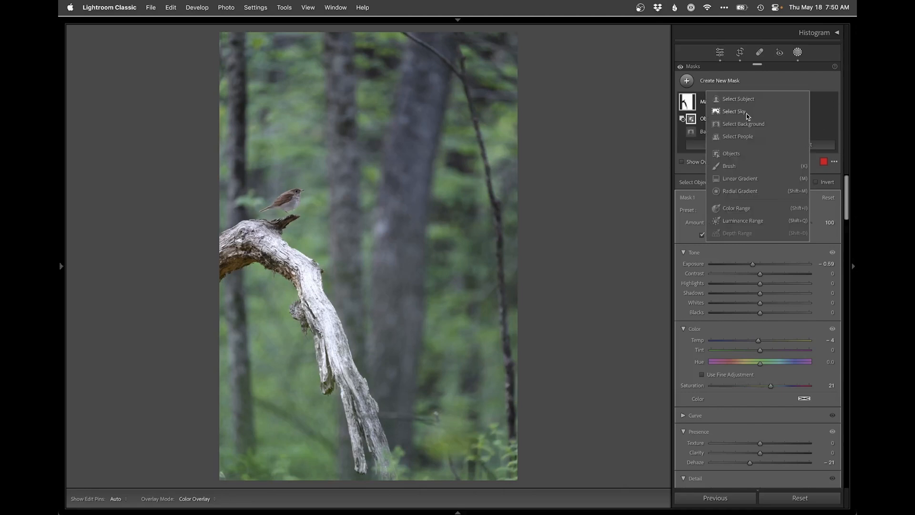
click(745, 100)
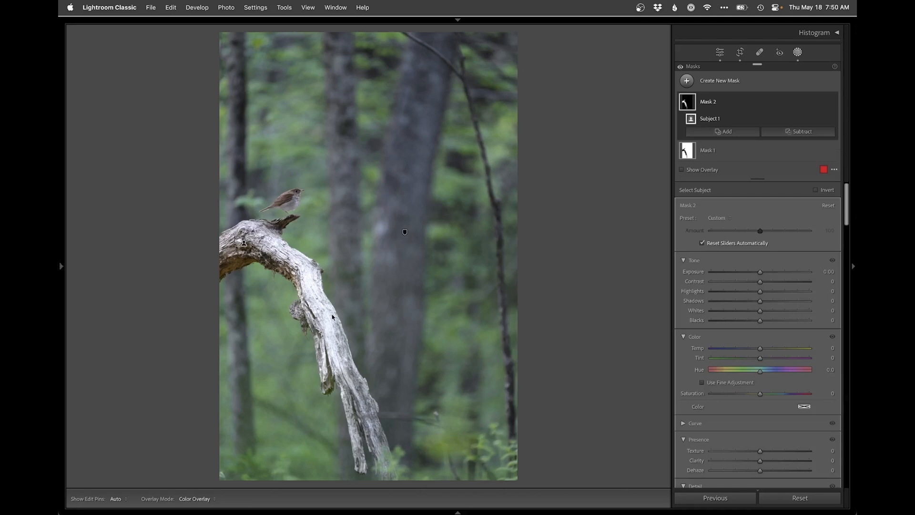
key(o)
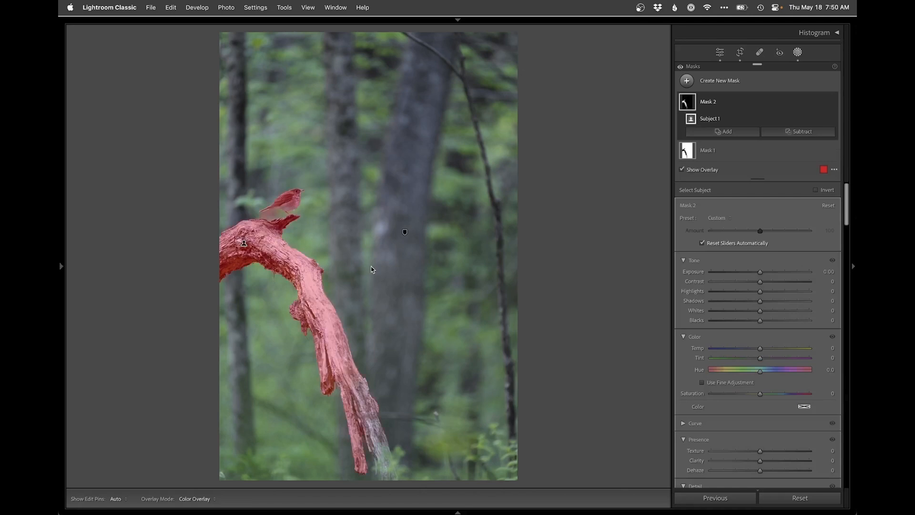
key(o)
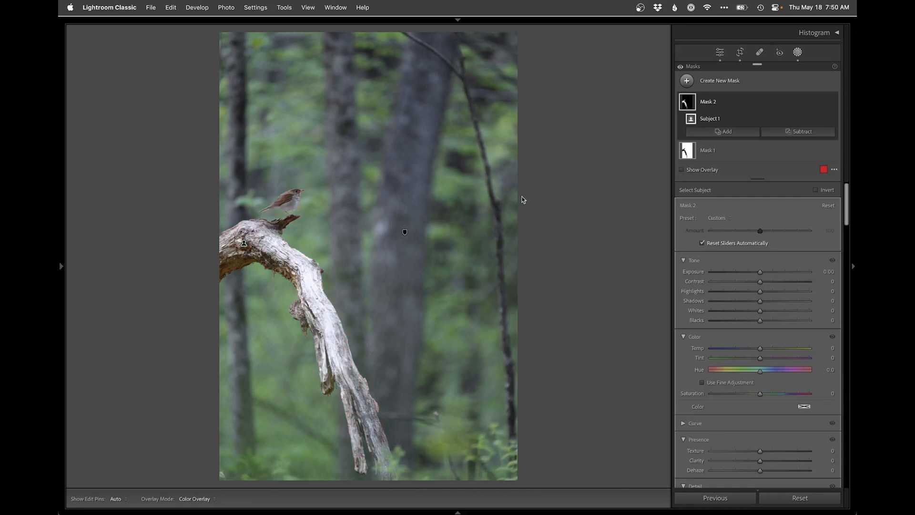
Step: Subtract the bird from the new subject mask by painting over it with a size 4.7 brush, and check the overlay
click(801, 133)
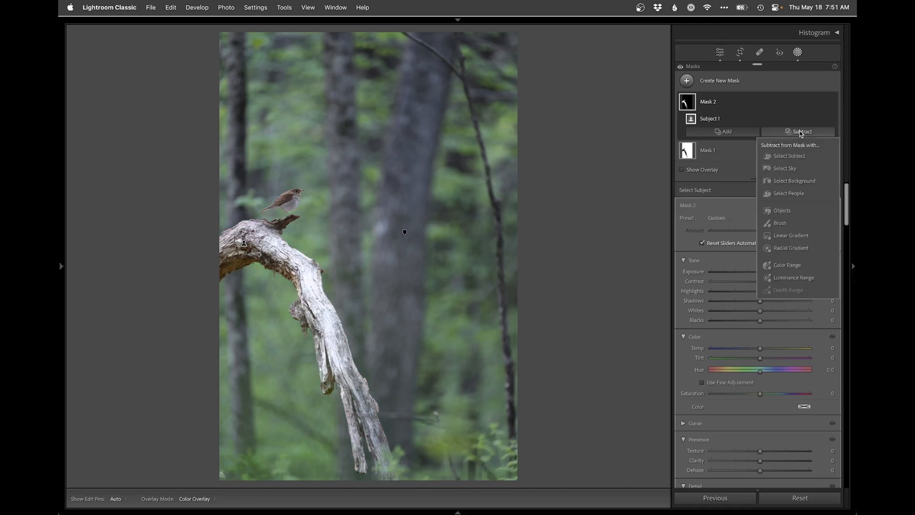
click(792, 202)
drag(713, 213, 716, 213)
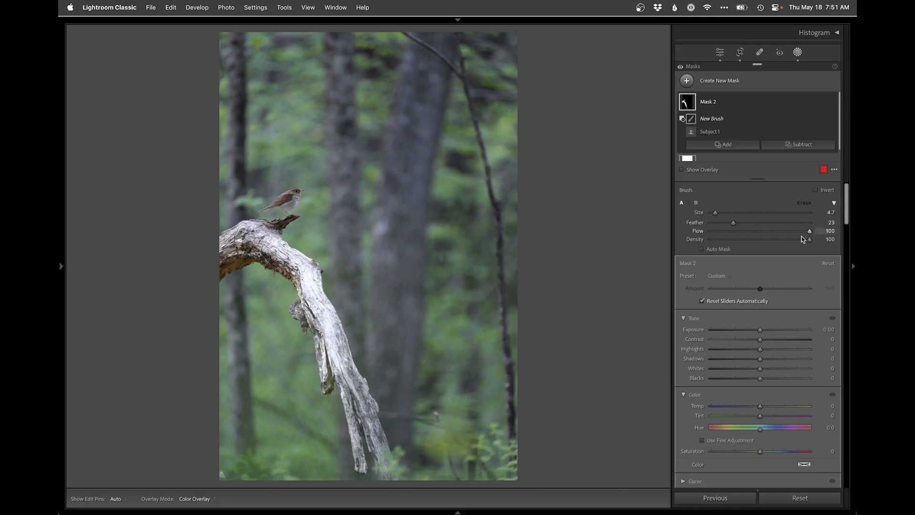
key(h)
mouse_move(266, 202)
mouse_down()
mouse_move(270, 212)
mouse_move(320, 224)
mouse_up()
key(o)
key(o)
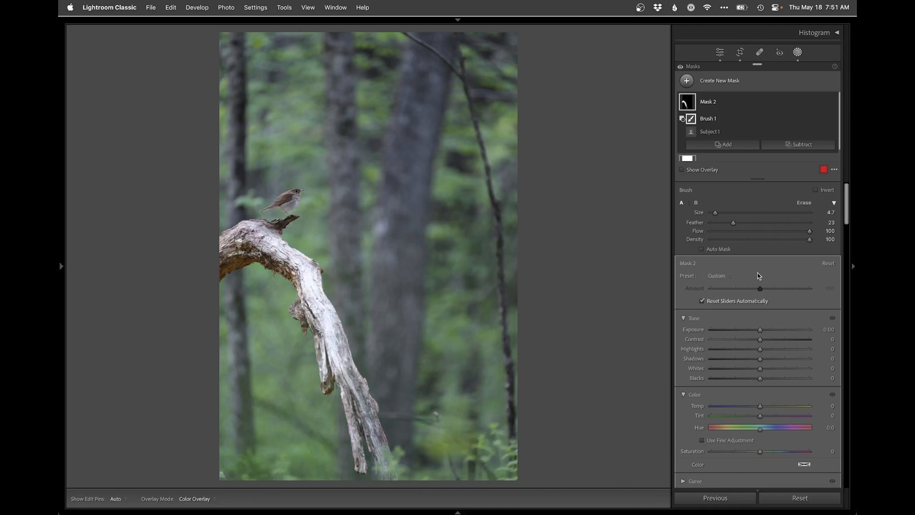
Step: Set the branch mask's Exposure to -0.77, Highlights to -65 and Whites to -26, and subtract a linear gradient from the bird's head down to mid-branch
drag(757, 330, 748, 366)
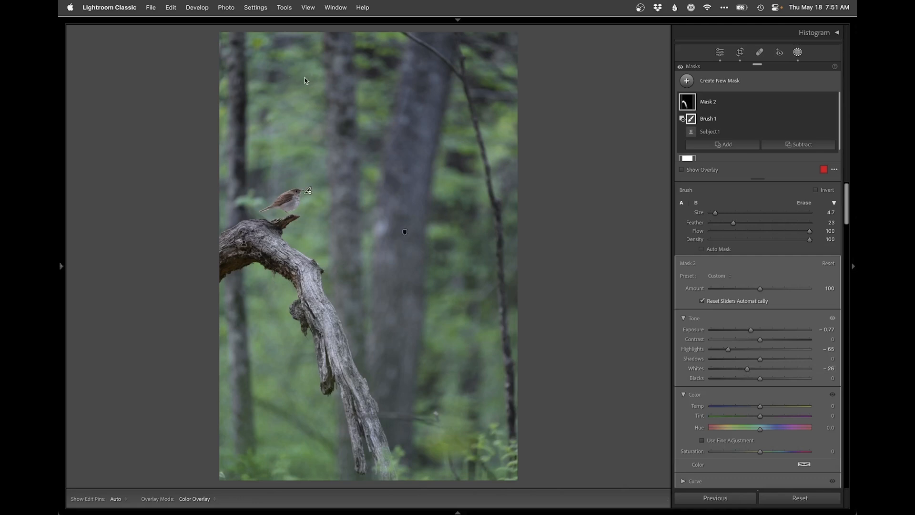
click(798, 144)
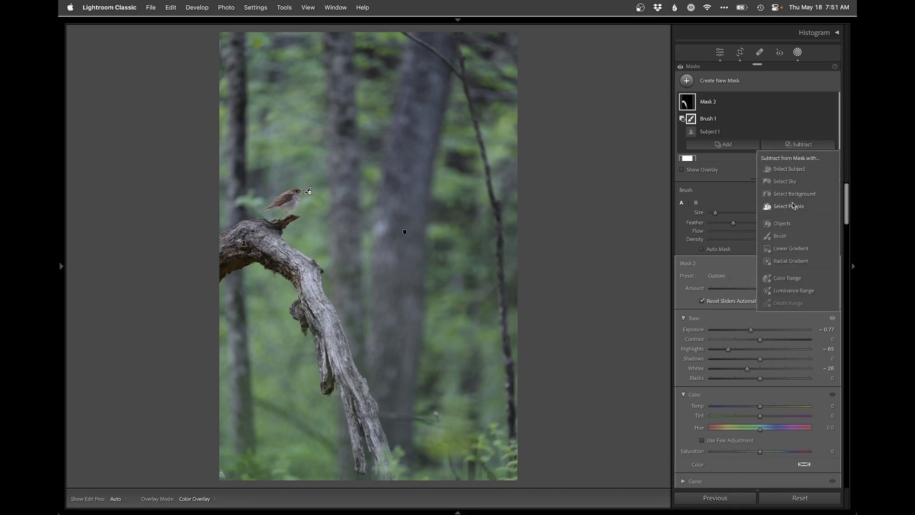
click(792, 248)
drag(270, 186, 273, 321)
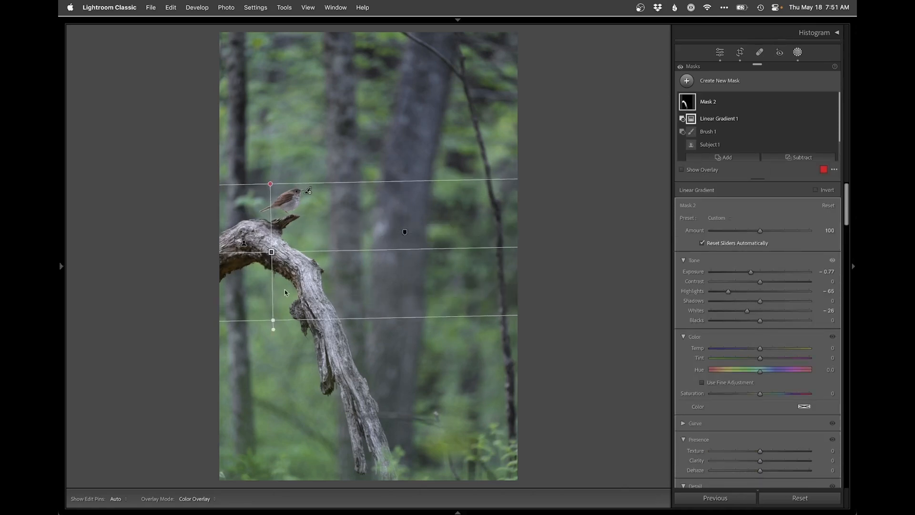
key(shift+w)
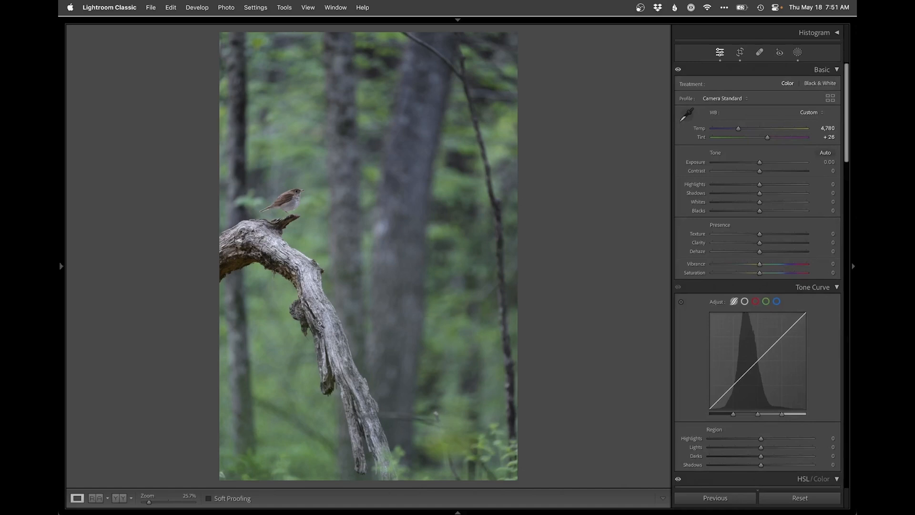
Step: Create another Select Subject mask with Temp 7 and Saturation 20 to warm the bird and branch, and check its overlay
click(798, 52)
click(720, 81)
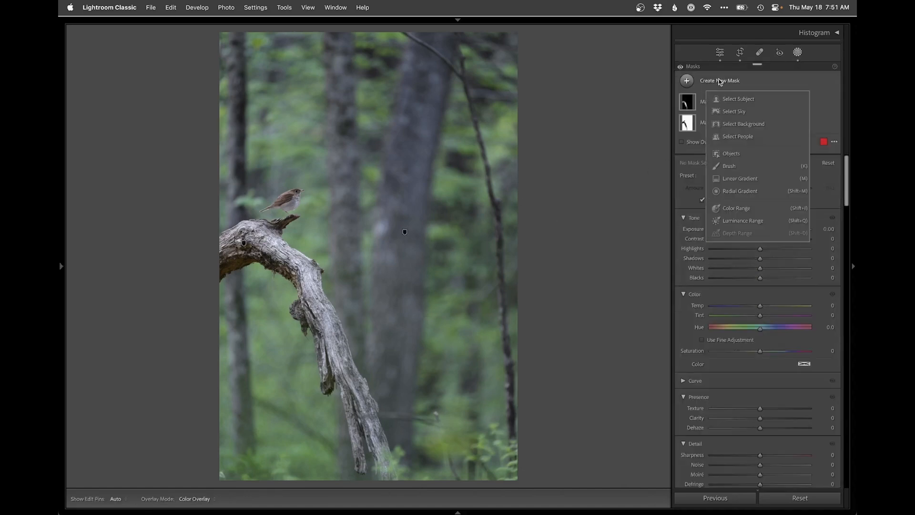
click(739, 99)
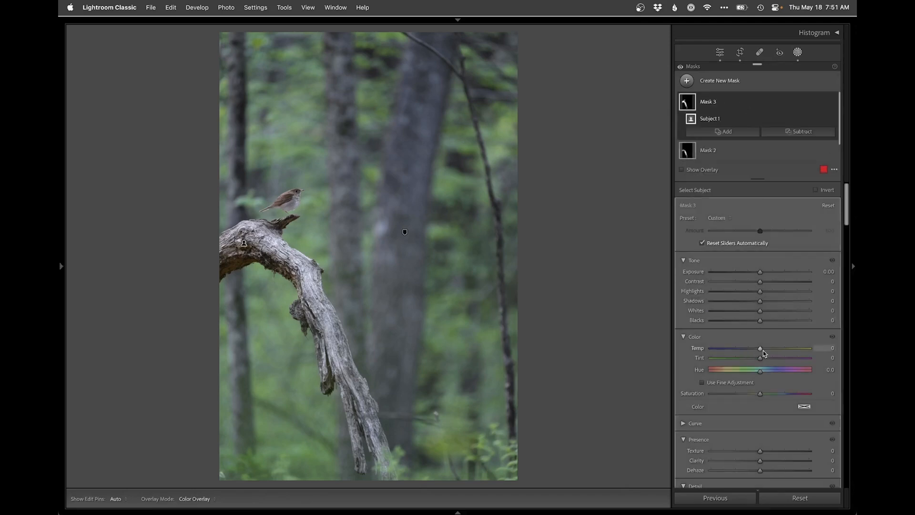
drag(759, 348, 760, 348)
drag(764, 351, 763, 351)
drag(760, 393, 769, 394)
key(o)
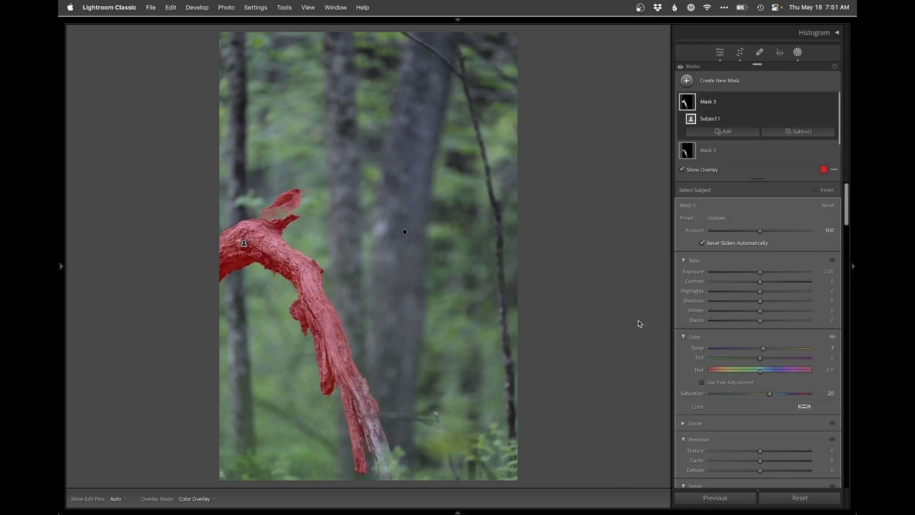
key(o)
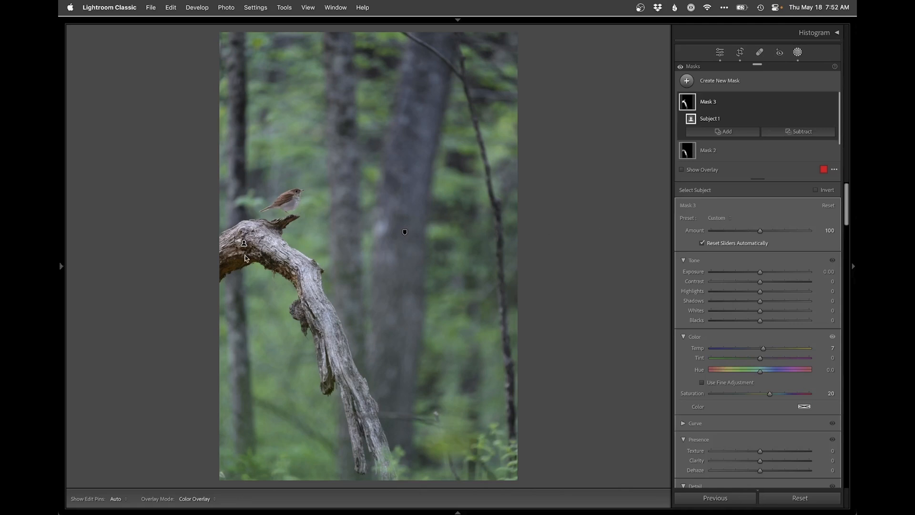
Step: Subtract a radial gradient from the warming mask, centred below the arch of the branch near the photo's left edge
click(804, 132)
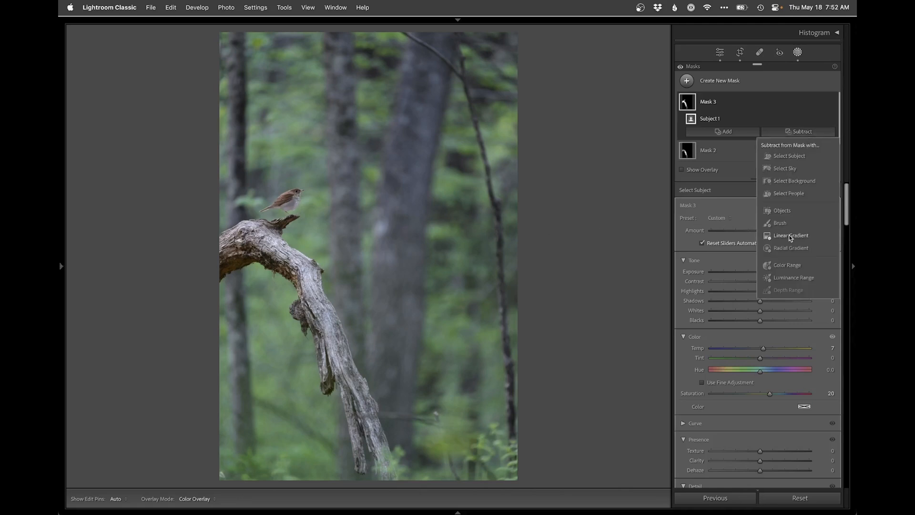
click(782, 248)
drag(235, 297, 314, 377)
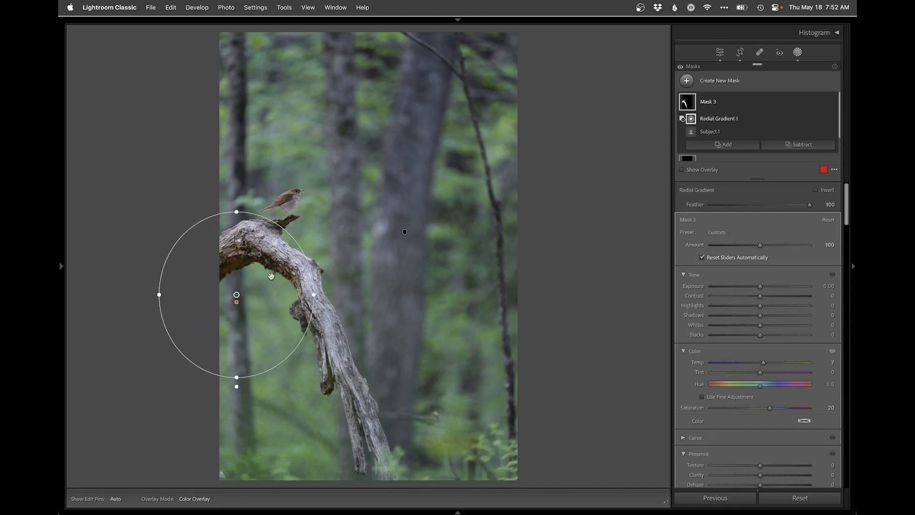
key(shift+w)
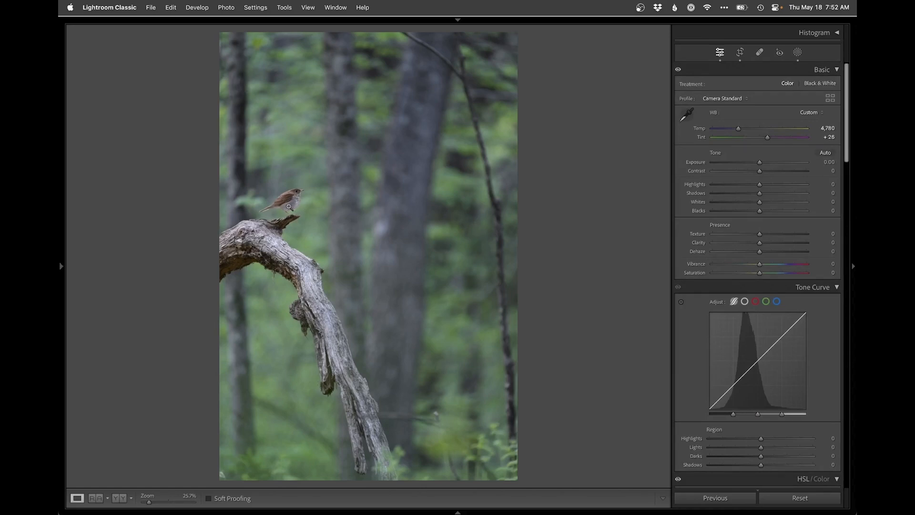
Step: Create a new Objects mask by brushing over the bird from its head to its body
click(286, 199)
click(797, 53)
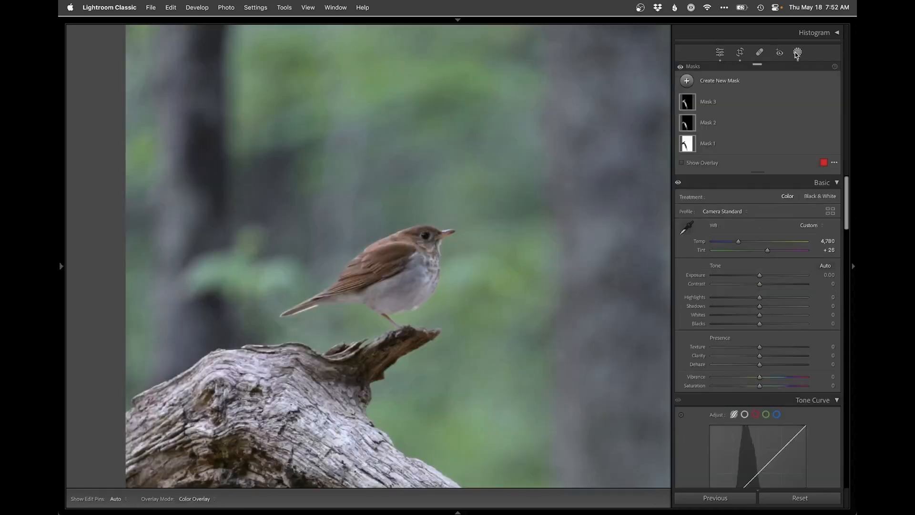
click(735, 80)
click(743, 154)
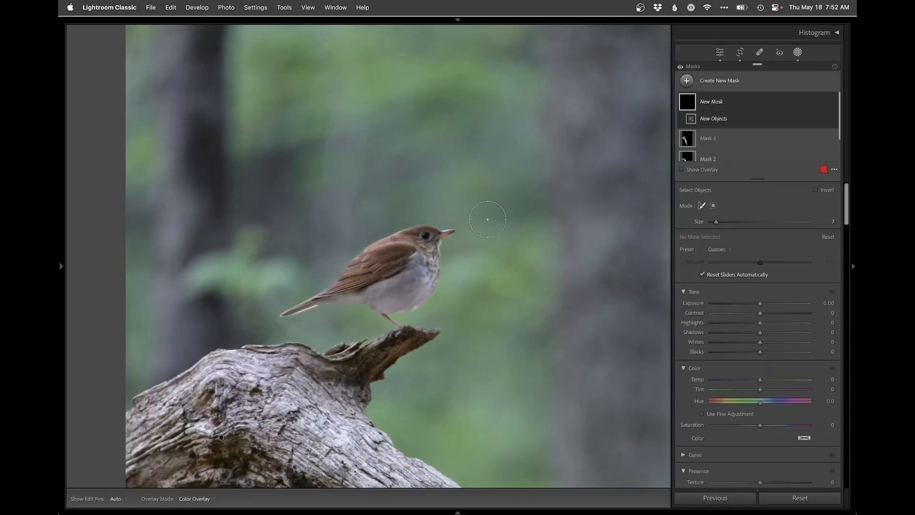
mouse_move(441, 230)
mouse_down()
mouse_move(405, 237)
mouse_move(295, 308)
mouse_move(353, 299)
mouse_move(393, 315)
mouse_move(414, 291)
mouse_move(424, 253)
mouse_move(386, 283)
mouse_up()
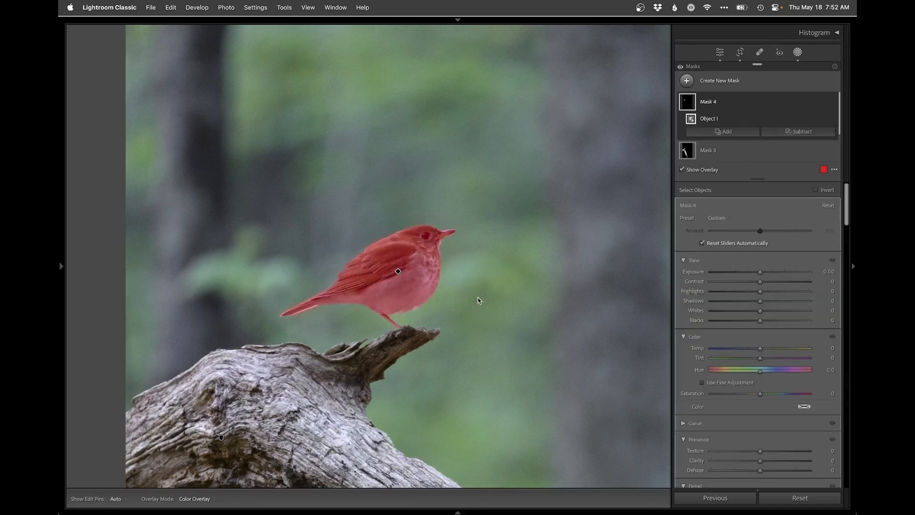
Step: Set the bird mask's Exposure to 0.67, Shadows to 44, Blacks to -26, Temp to 1 and Saturation to 6, checking the whole photo
click(768, 272)
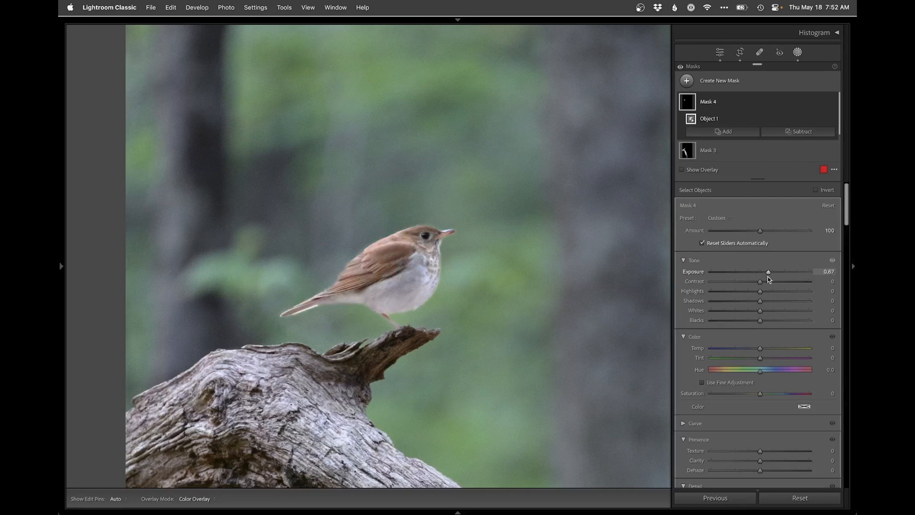
click(782, 301)
click(754, 320)
click(748, 321)
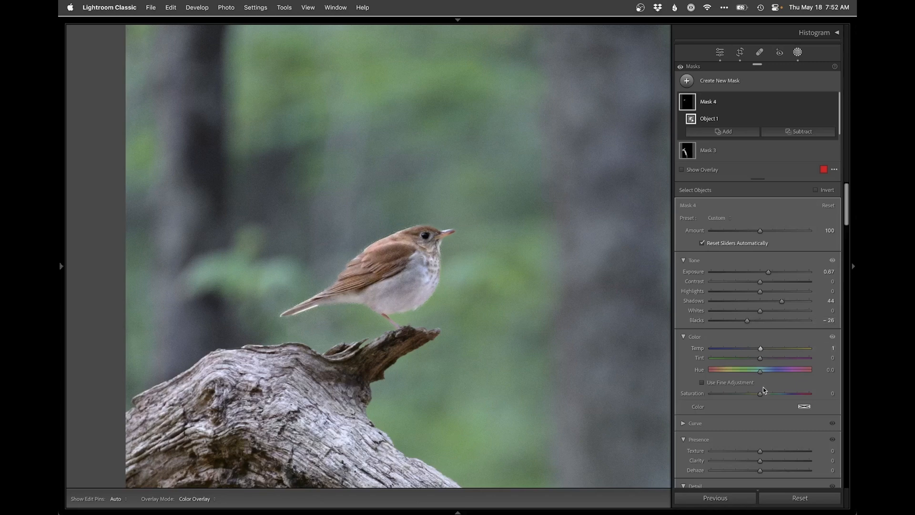
drag(760, 396, 762, 396)
key(z)
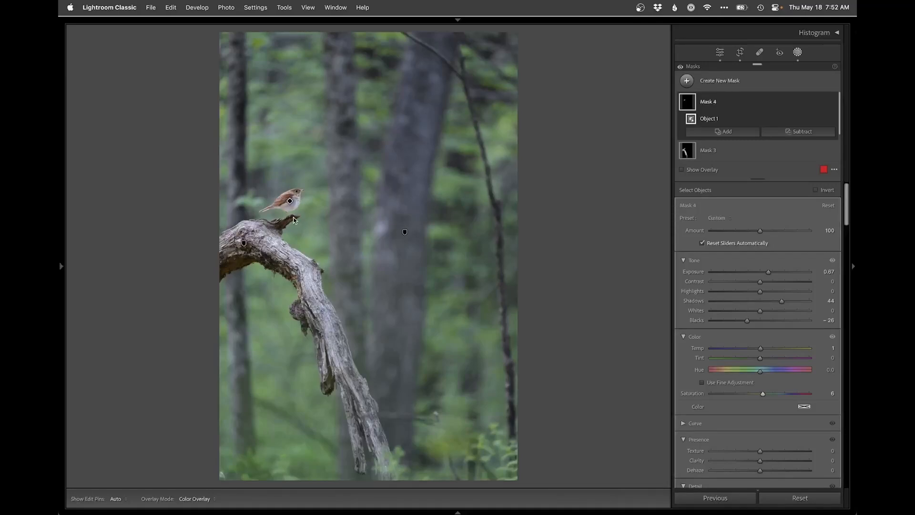
key(z)
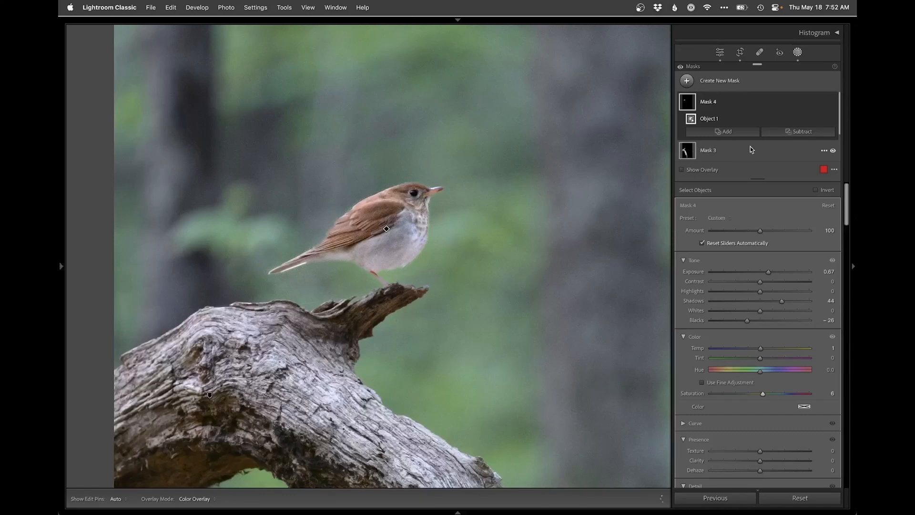
click(791, 130)
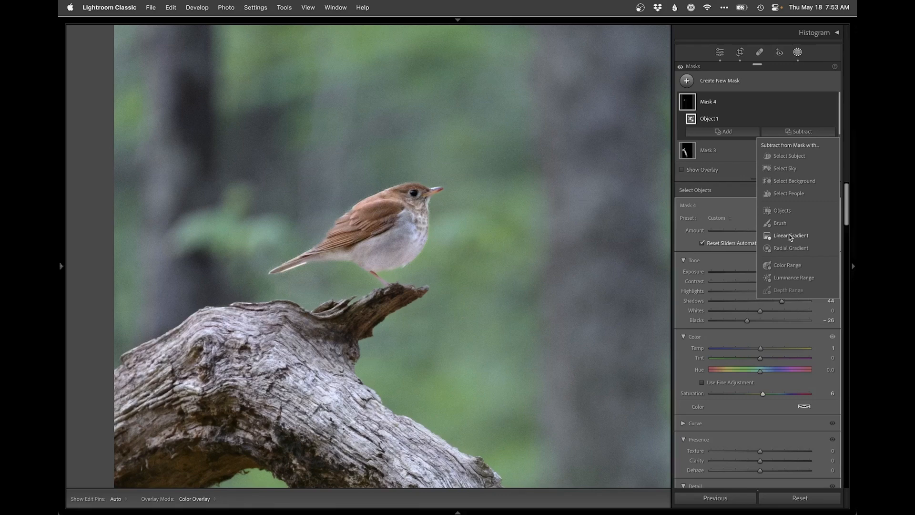
click(518, 310)
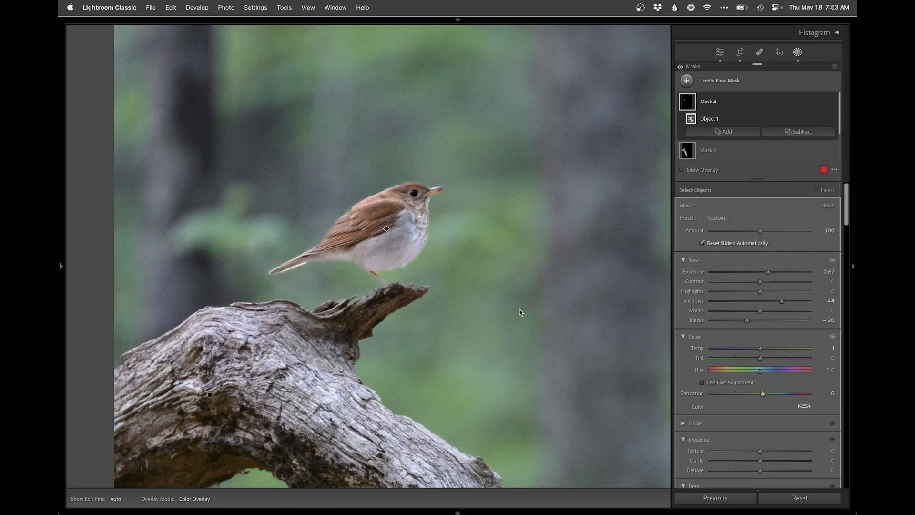
click(519, 307)
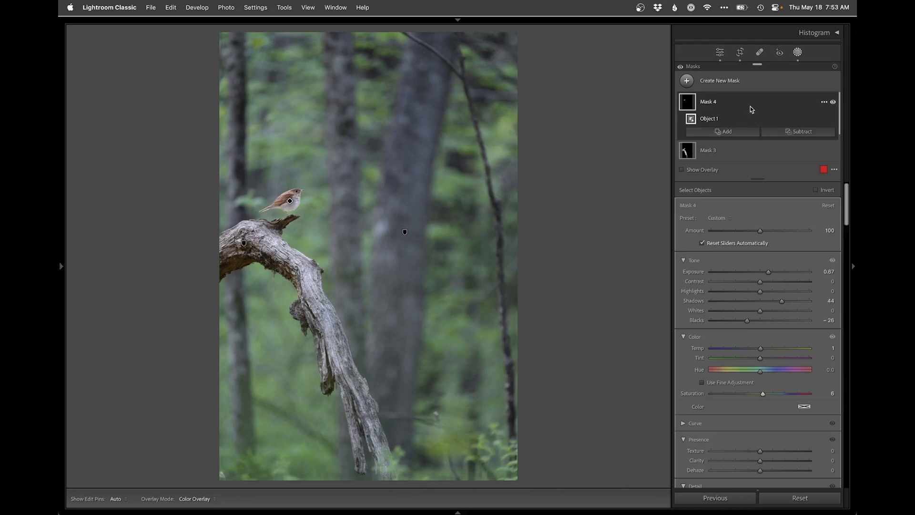
Step: Subtract a linear gradient from the bird mask, running from the bird's feet up to its head
click(793, 133)
click(779, 236)
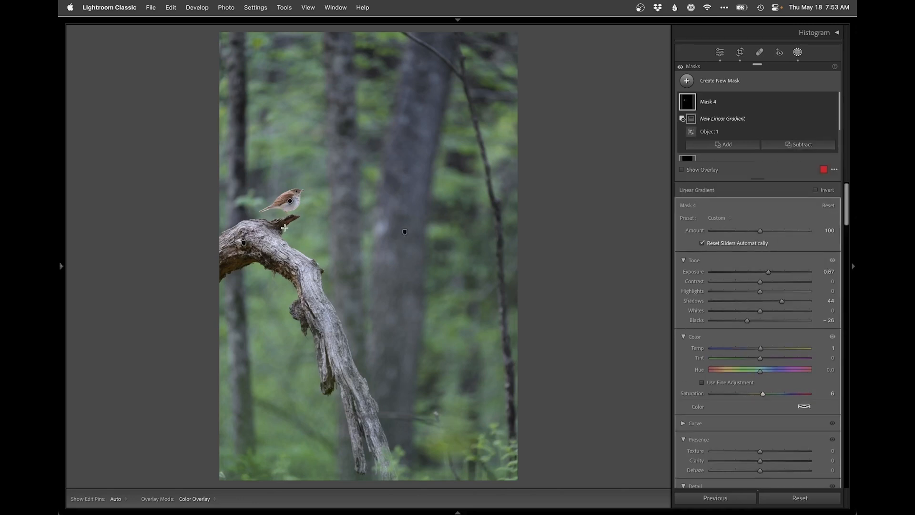
drag(283, 219, 283, 189)
key(shift+w)
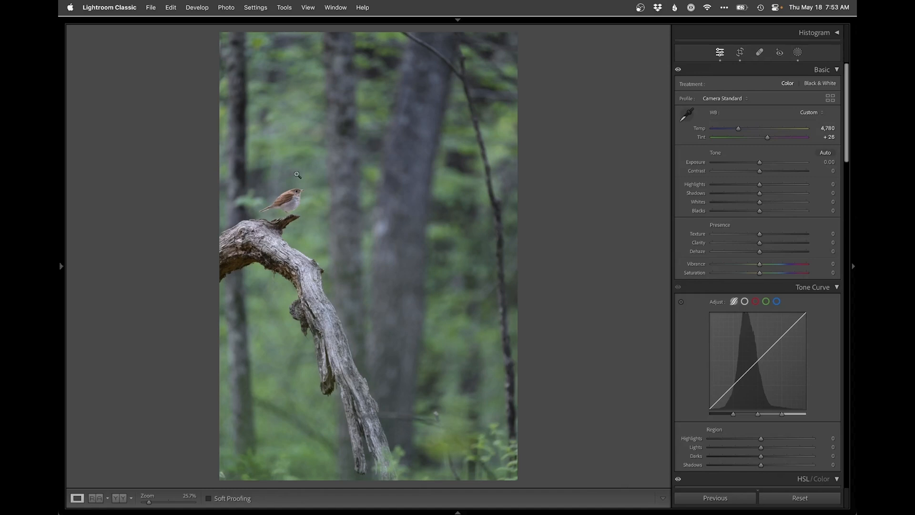
Step: Compare the photo with the bird mask hidden and shown
click(797, 52)
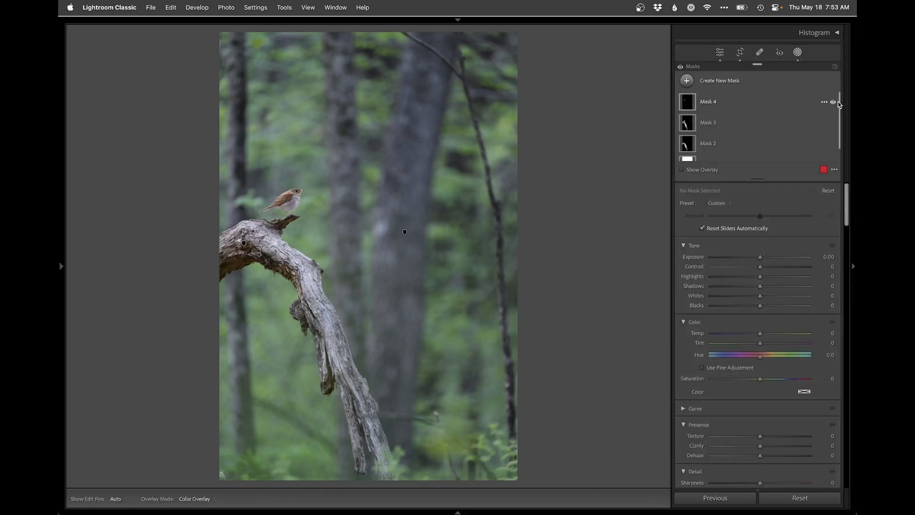
click(833, 102)
click(833, 103)
click(833, 103)
click(833, 102)
click(833, 102)
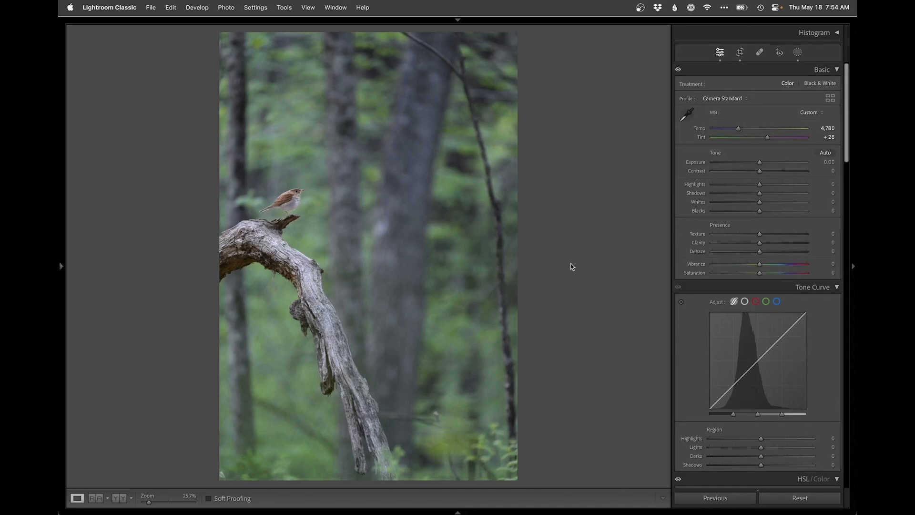
Step: Compare the photo before and after all edits, and open the edited version in Photoshop
key(backslash)
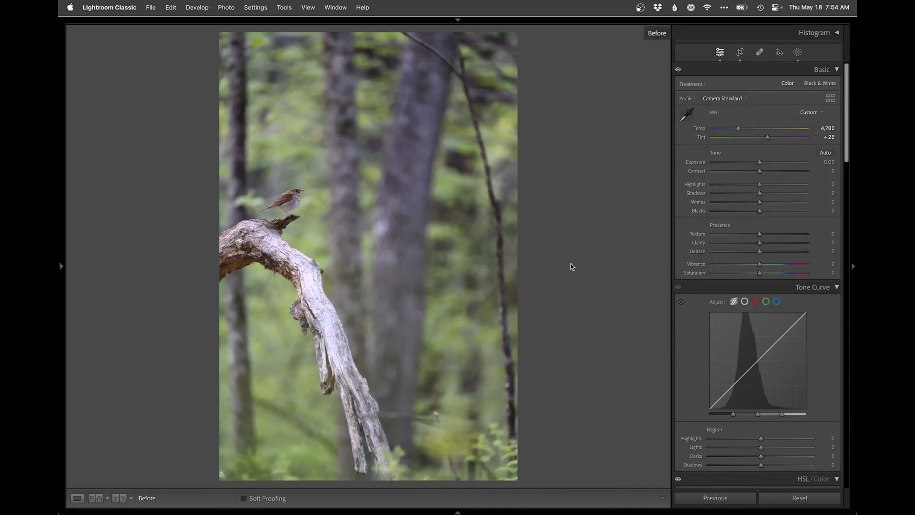
key(backslash)
key(backslash)
key(backslash)
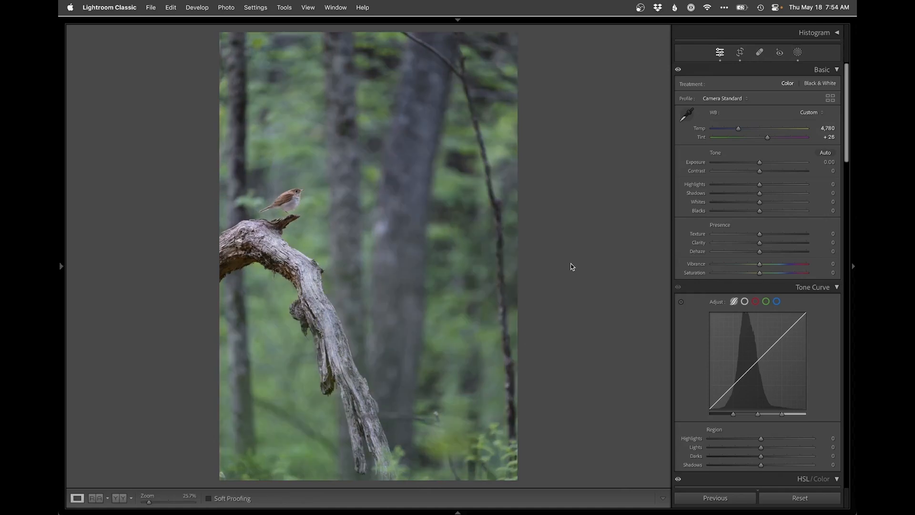
key(super+e)
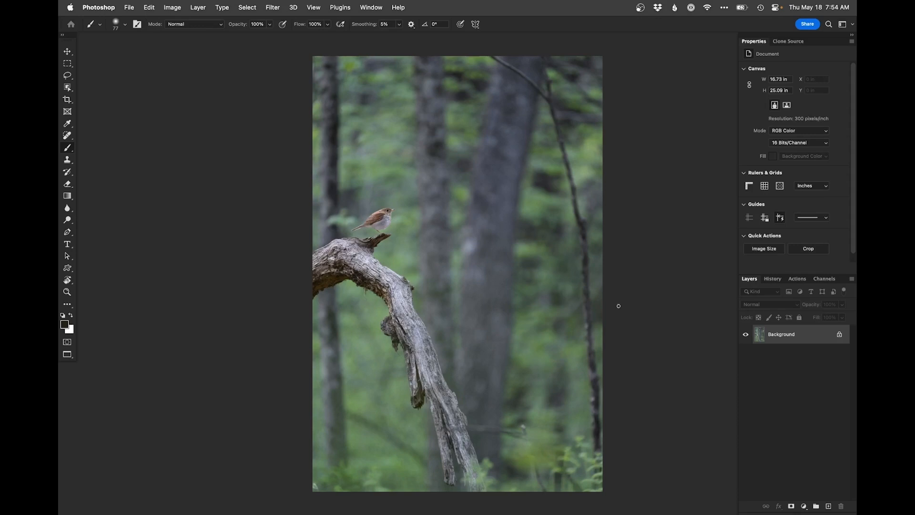
Step: Add an empty layer and clone out the distracting bright foliage in the photo's bottom-left corner with the Clone Stamp
click(828, 505)
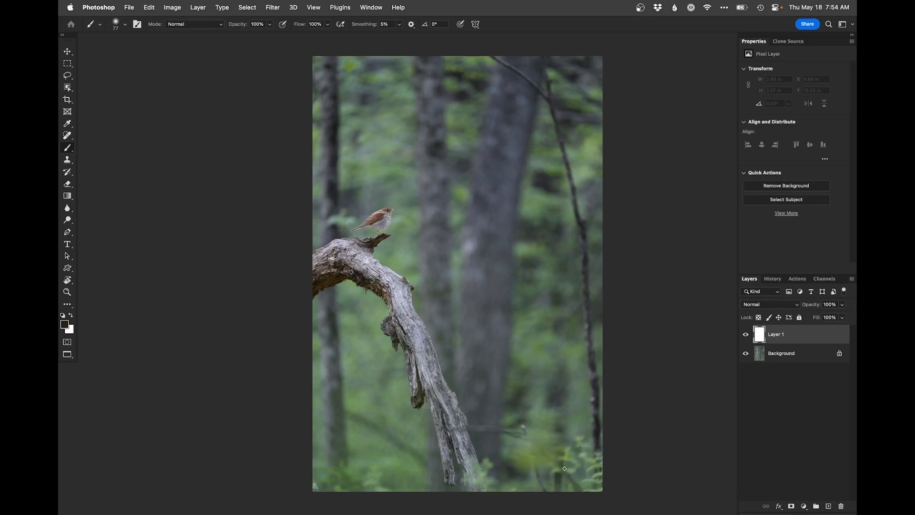
key(s)
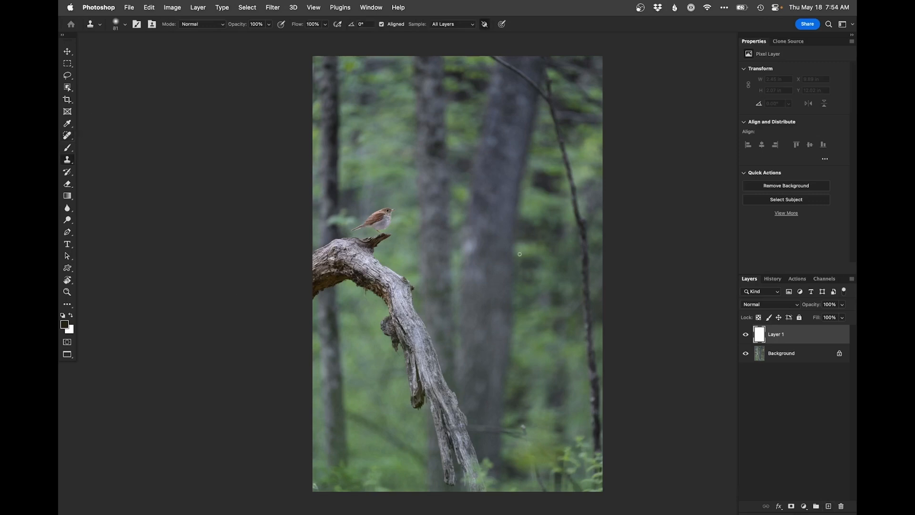
mouse_move(422, 332)
mouse_down()
mouse_move(421, 245)
mouse_move(409, 206)
mouse_move(360, 282)
mouse_up()
key(super+1)
drag(441, 294, 465, 287)
alt+click(456, 278)
mouse_move(336, 318)
mouse_down()
mouse_move(336, 339)
mouse_move(326, 308)
mouse_up()
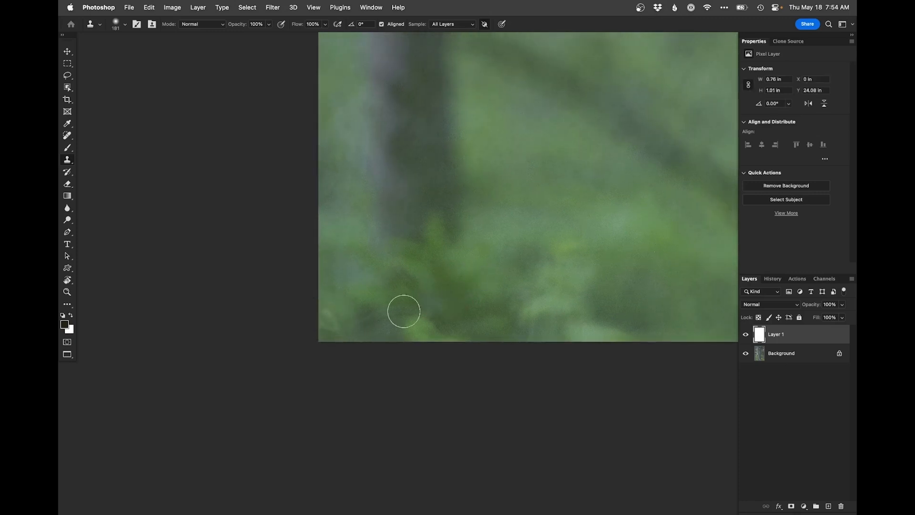
Step: Clone out the thin horizontal twig with the bright tip beside the lower end of the branch, over the blurred trunk
key(super+minus)
key(super+minus)
drag(505, 285, 301, 287)
drag(501, 258, 372, 253)
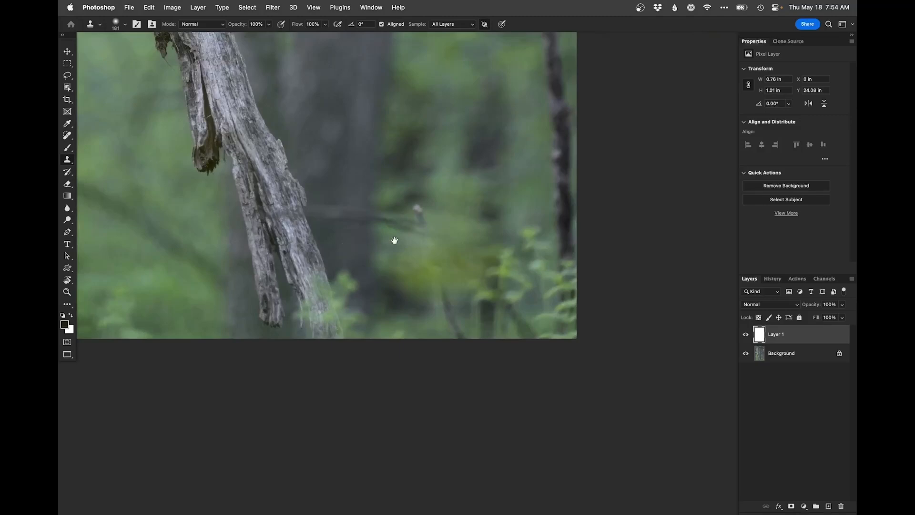
mouse_move(358, 214)
mouse_down()
mouse_move(314, 207)
mouse_move(359, 202)
mouse_move(361, 222)
mouse_move(405, 209)
mouse_move(412, 222)
mouse_move(422, 211)
mouse_move(425, 233)
mouse_move(434, 218)
mouse_up()
alt+click(420, 173)
alt+click(399, 152)
alt+click(449, 152)
alt+click(435, 199)
alt+click(443, 203)
Step: Clone away the stray stems and distracting foliage along the bottom edge, beside the foot of the branch
alt+click(425, 312)
mouse_move(443, 292)
mouse_down()
mouse_move(452, 326)
mouse_move(416, 256)
mouse_up()
alt+click(436, 326)
click(466, 336)
drag(408, 287, 429, 344)
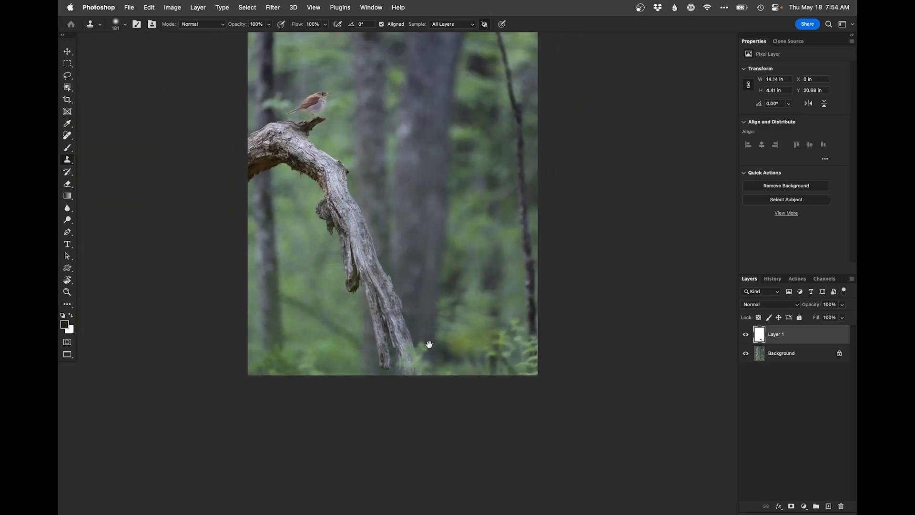
drag(427, 239, 446, 370)
drag(439, 333, 449, 279)
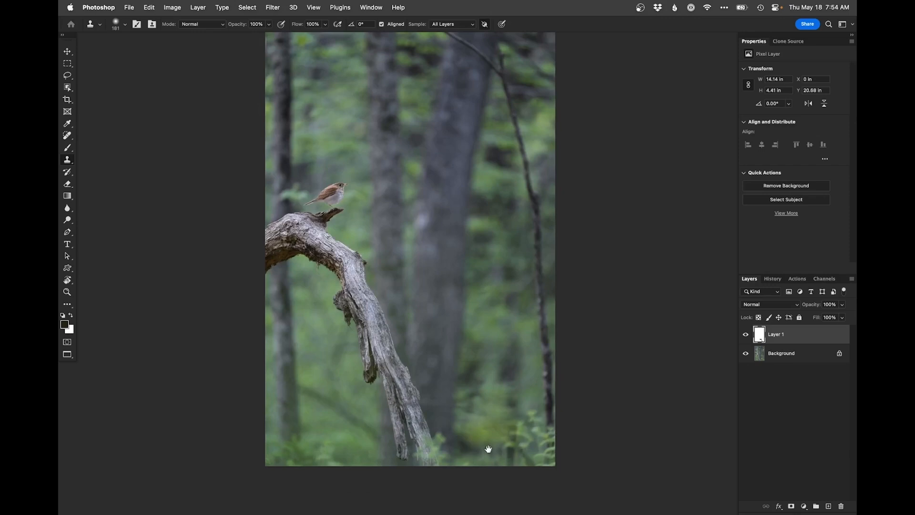
Step: Clone out the light fringe along the bird's tail, back and head with a small 12 px Clone Stamp
click(346, 194)
click(321, 197)
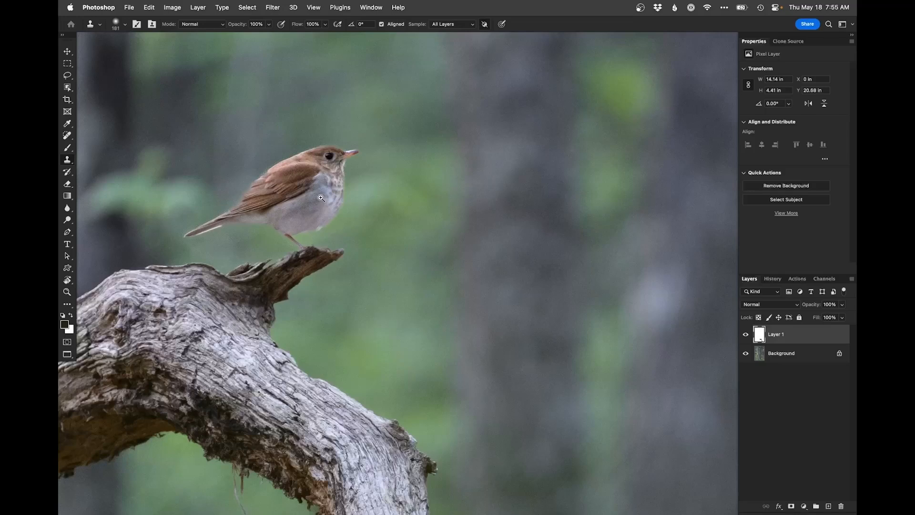
click(288, 188)
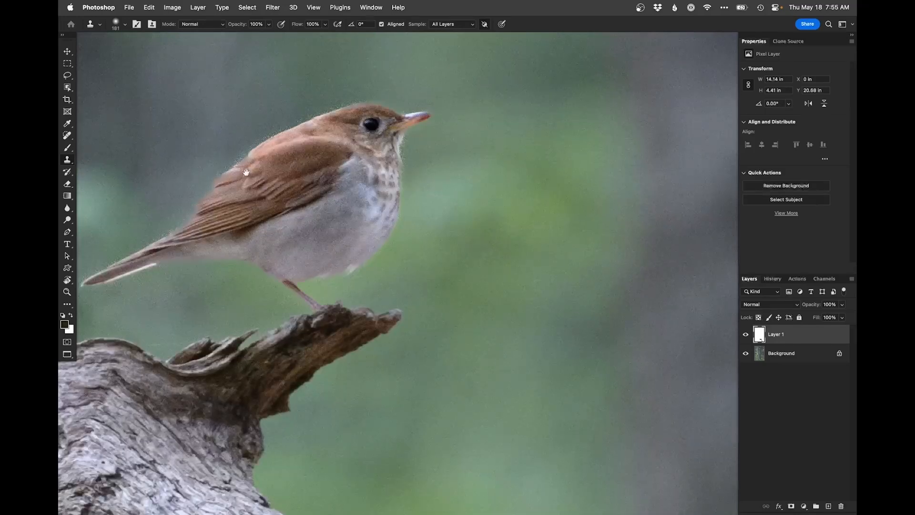
drag(261, 164, 166, 172)
drag(214, 150, 278, 169)
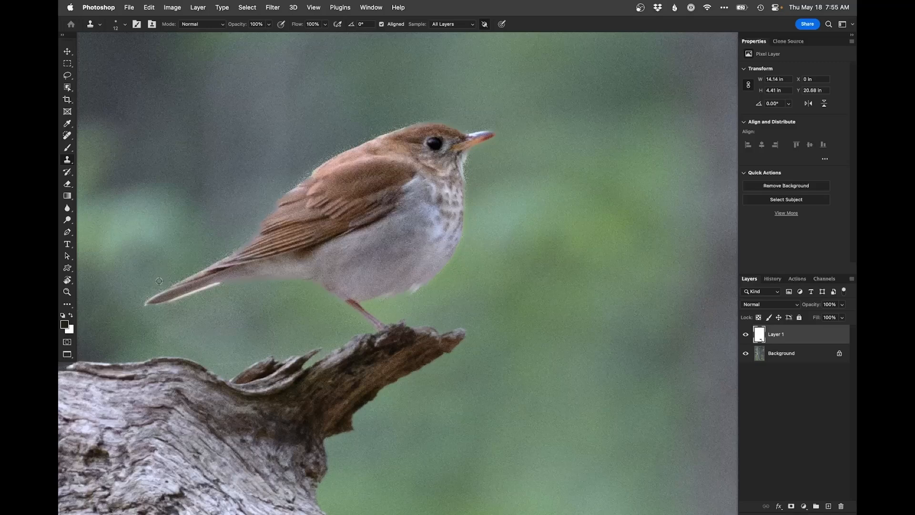
drag(176, 280, 239, 243)
drag(260, 212, 260, 213)
key(super+z)
mouse_move(284, 189)
mouse_down()
mouse_move(309, 171)
mouse_move(300, 179)
mouse_up()
drag(389, 129, 426, 120)
scroll(449, 216, down, 3)
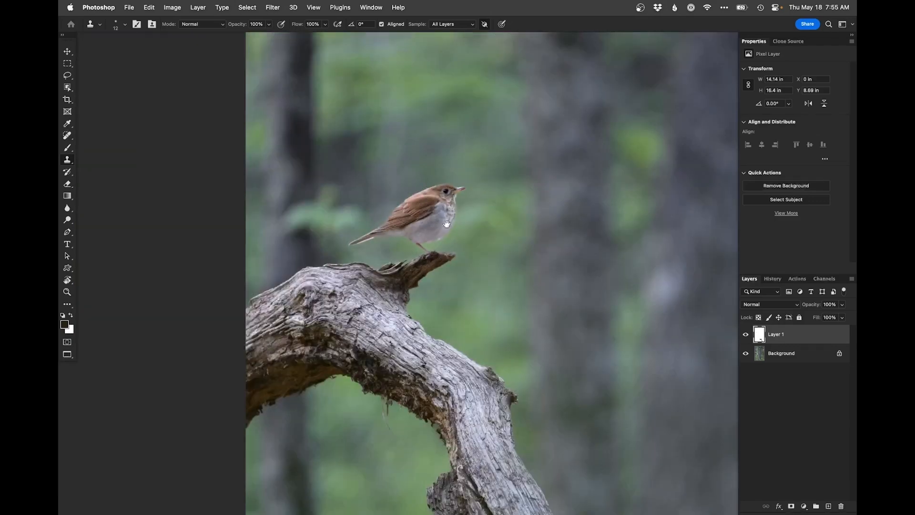
drag(448, 224, 400, 240)
scroll(409, 244, up, 1)
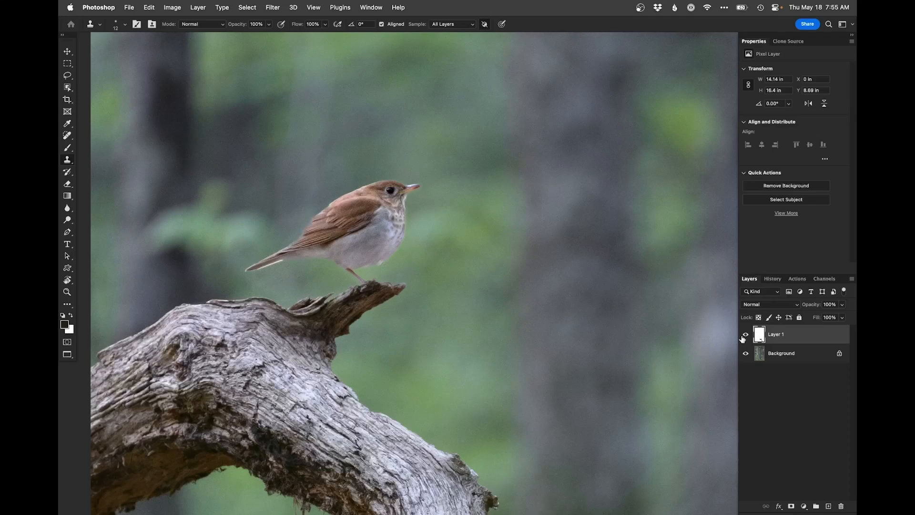
Step: Add a brightening Curves layer with points at 148 to 196 and 37 to 50, and invert its mask to black
click(804, 505)
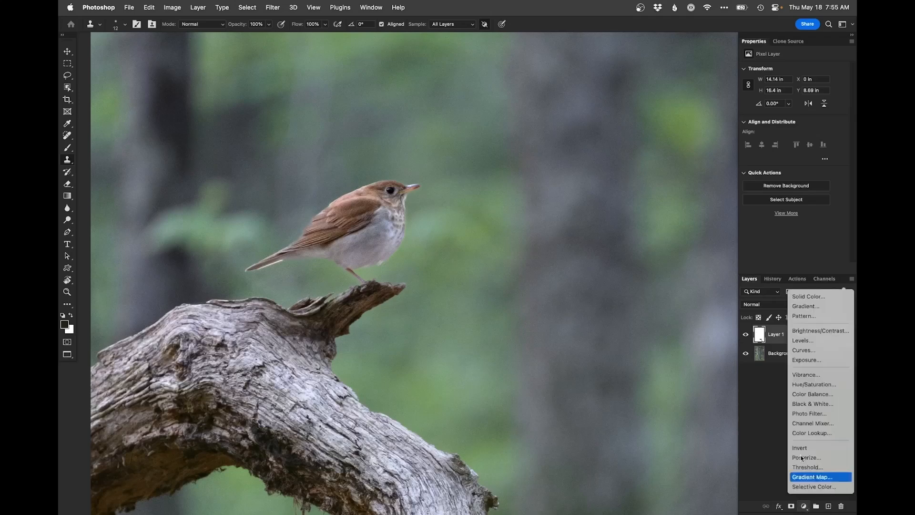
click(806, 352)
drag(808, 125, 809, 111)
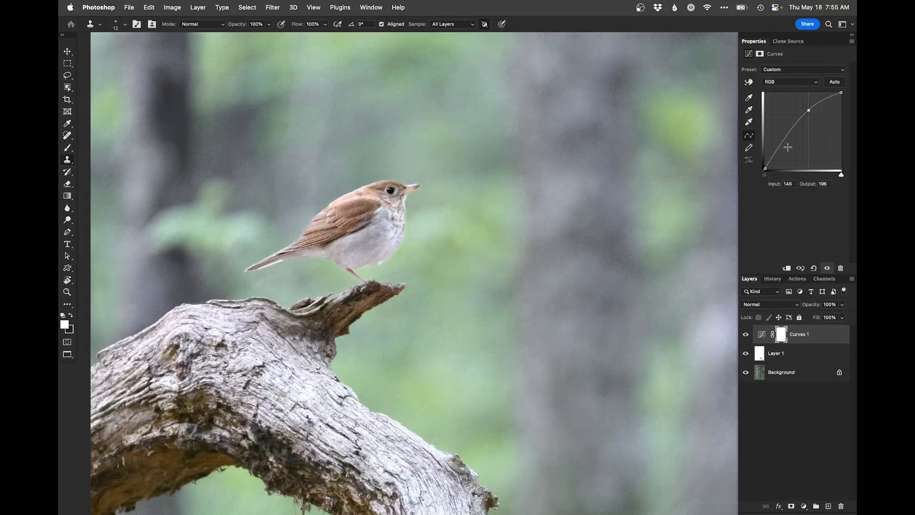
click(776, 152)
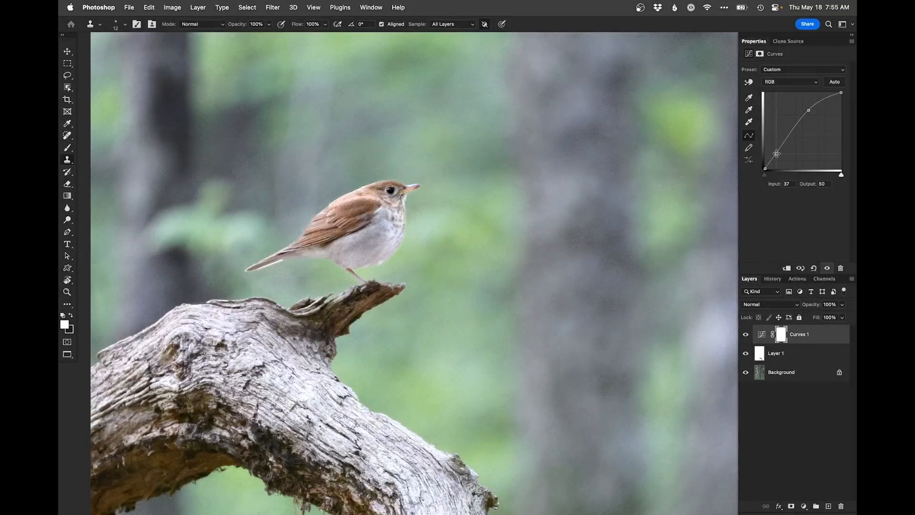
key(super+i)
Step: Paint the brightening onto the bird's face and throat through the Curves mask, and refine the edge of its breast with a 30 px brush
key(b)
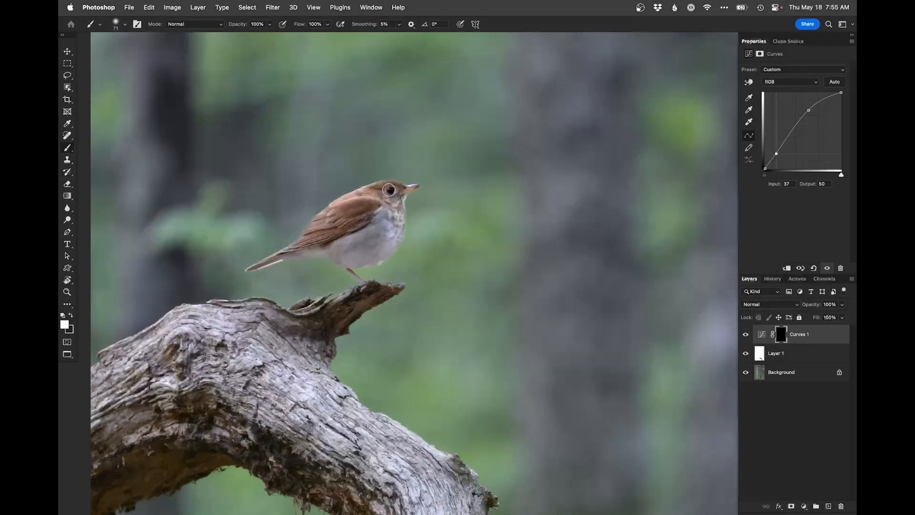
mouse_move(394, 189)
mouse_down()
mouse_move(380, 190)
mouse_move(394, 193)
mouse_up()
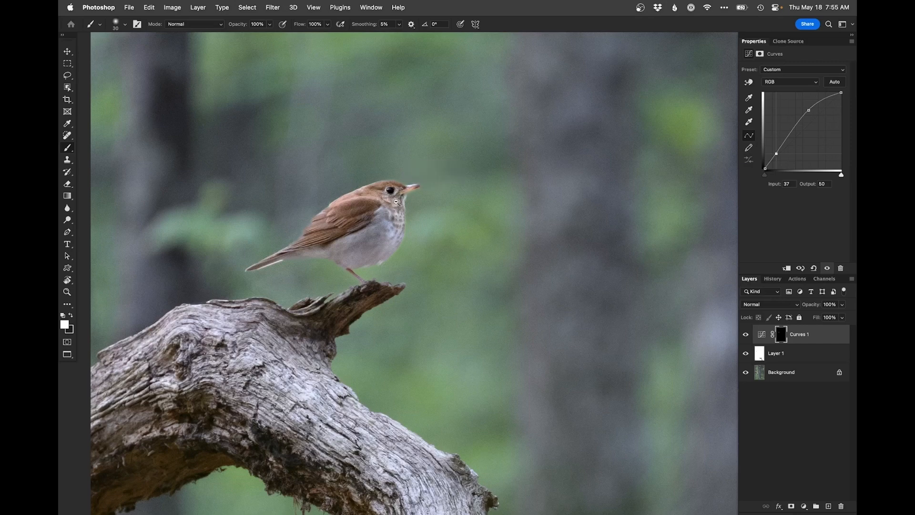
key(x)
key(x)
key(x)
key(x)
key(x)
alt+click(405, 206)
alt+click(405, 206)
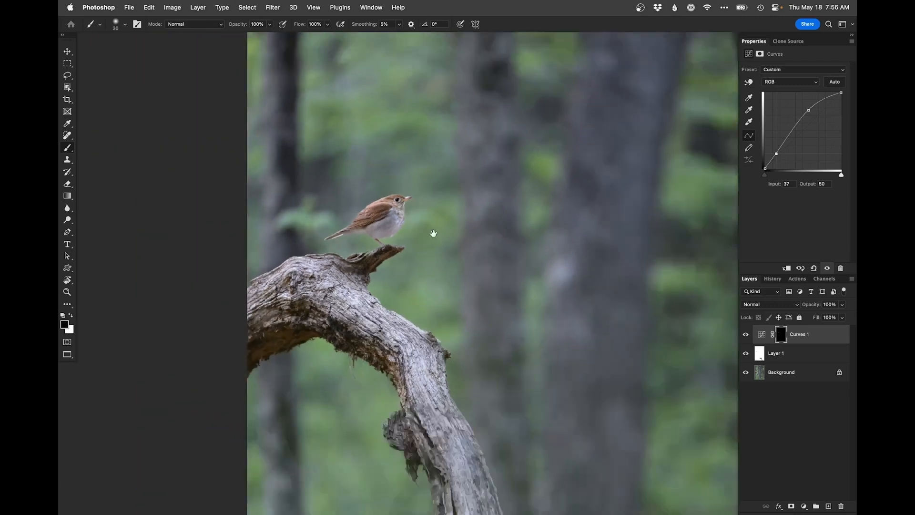
Step: Compare the bird with the brightening Curves layer hidden and shown, and check the whole photo
drag(433, 233, 403, 227)
click(746, 334)
click(746, 334)
key(super+0)
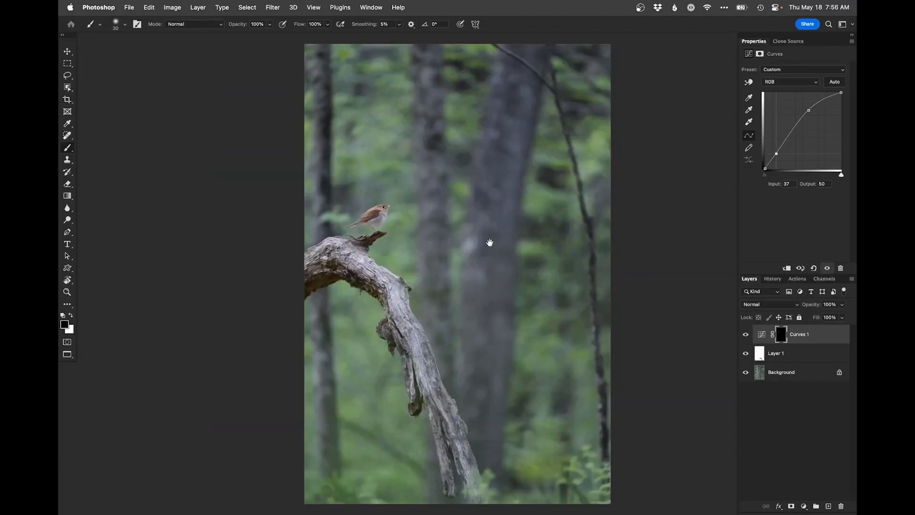
Step: Add a second Curves layer that darkens input 189 to output 160, and invert its mask to black
key(x)
click(804, 505)
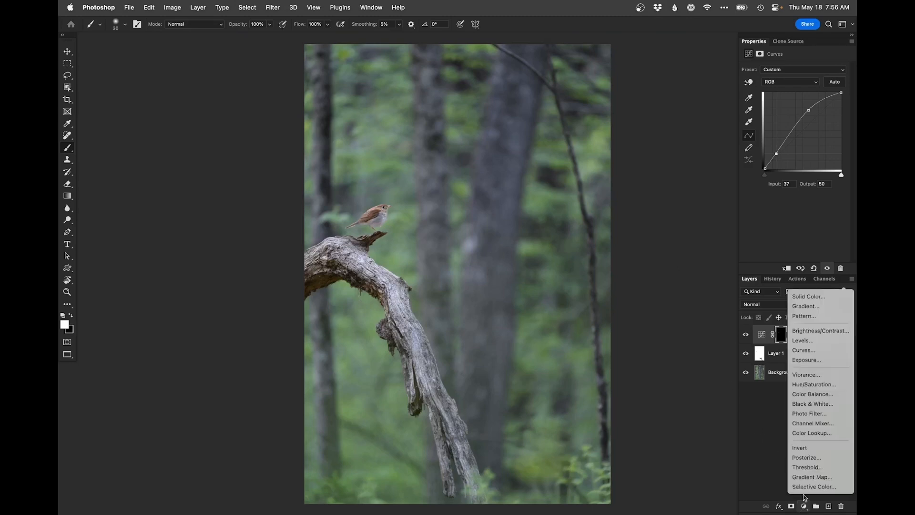
click(806, 351)
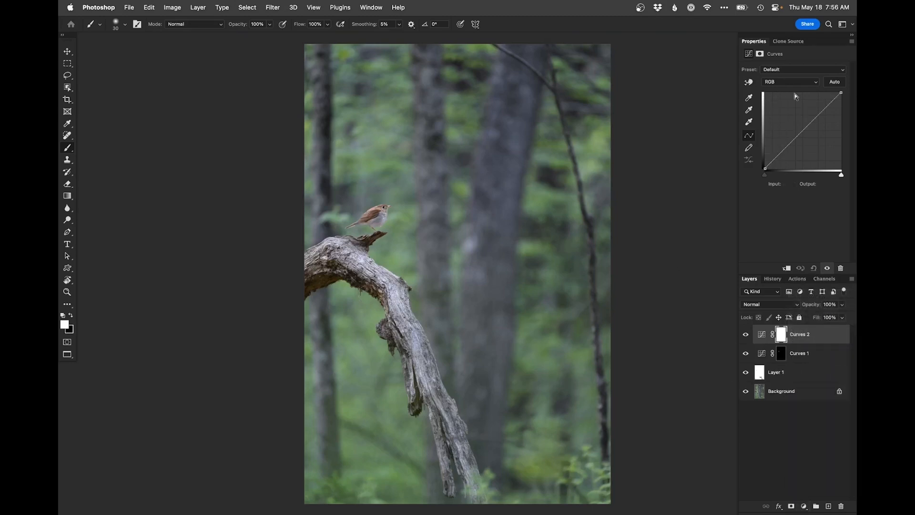
drag(818, 115, 826, 120)
key(super+i)
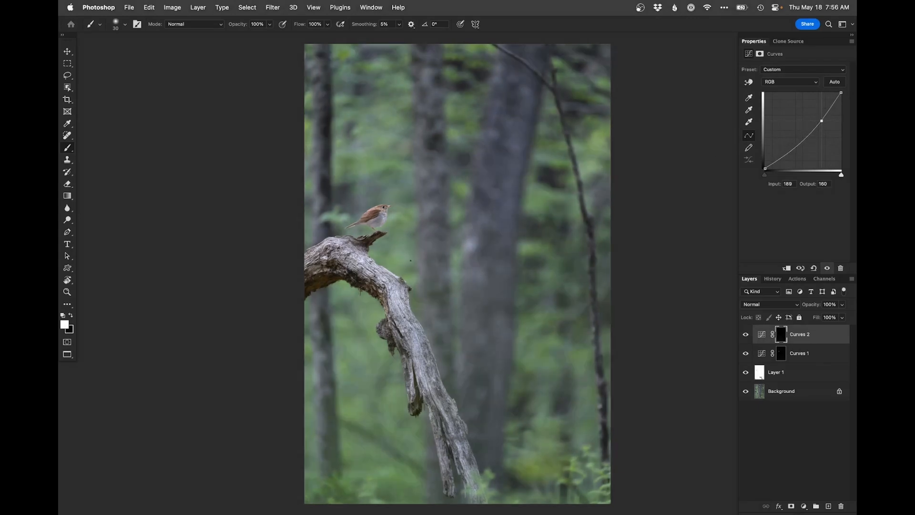
Step: Paint the darkening across the lower part of the photo with a soft brush of about 2556 px, and compare with the original background
drag(448, 283, 538, 284)
mouse_move(272, 405)
mouse_down()
mouse_move(480, 482)
mouse_move(299, 419)
mouse_move(262, 458)
mouse_move(467, 471)
mouse_move(241, 344)
mouse_move(346, 395)
mouse_move(442, 493)
mouse_move(703, 432)
mouse_up()
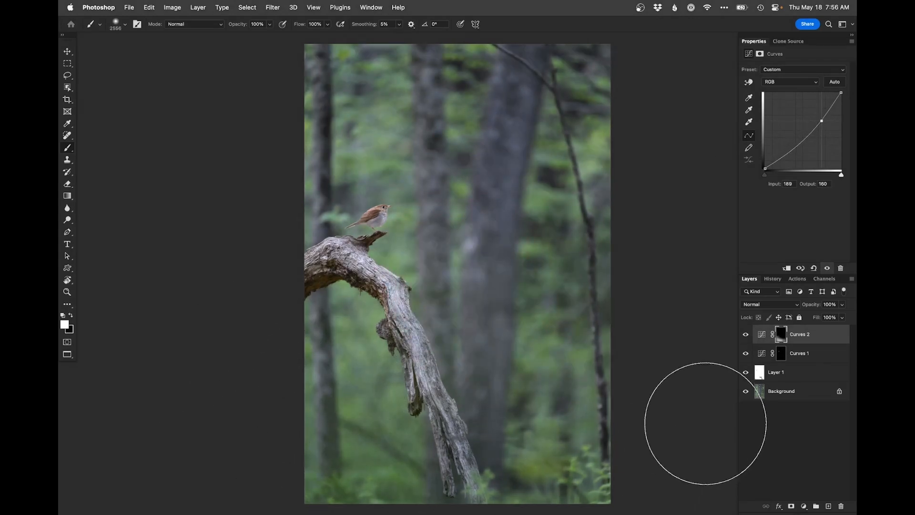
mouse_move(519, 333)
mouse_down()
mouse_move(439, 336)
mouse_move(455, 311)
mouse_up()
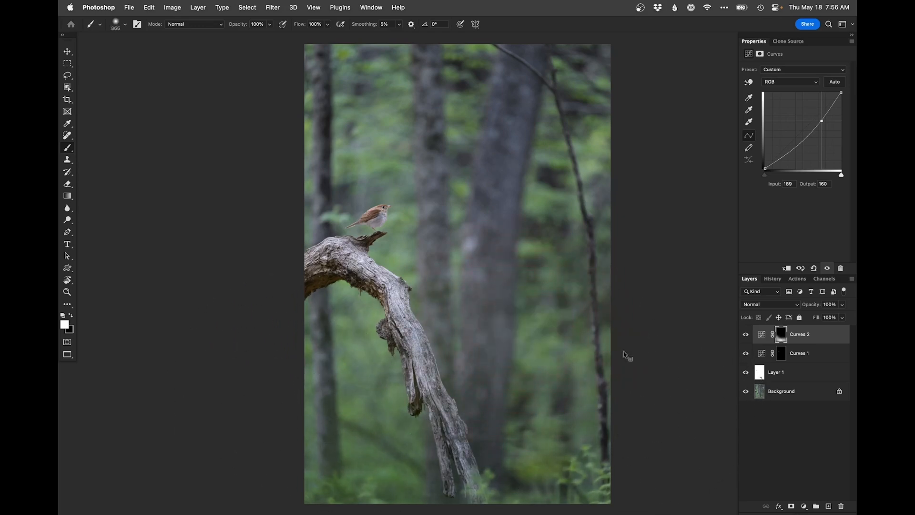
alt+click(746, 392)
alt+click(747, 392)
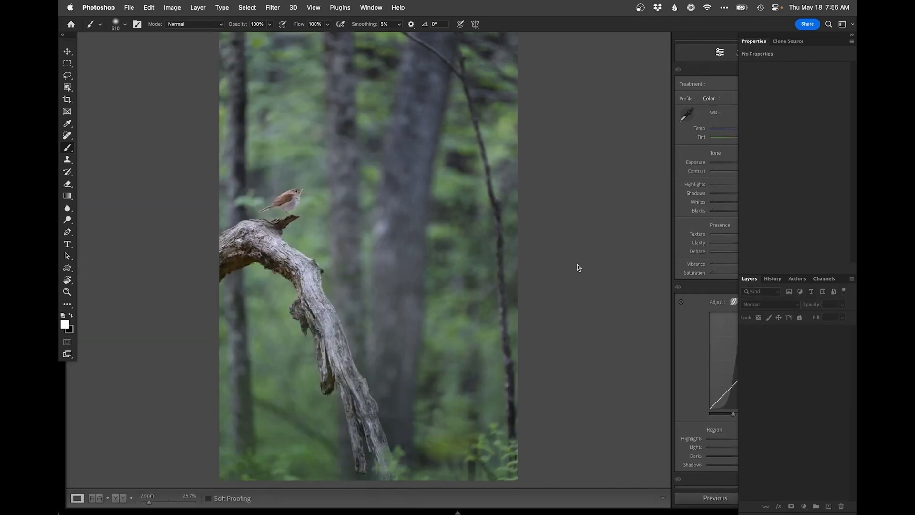
Step: Switch to Lightroom Classic and compare the retouched PSD with the original NEF side by side in Survey view
click(578, 267)
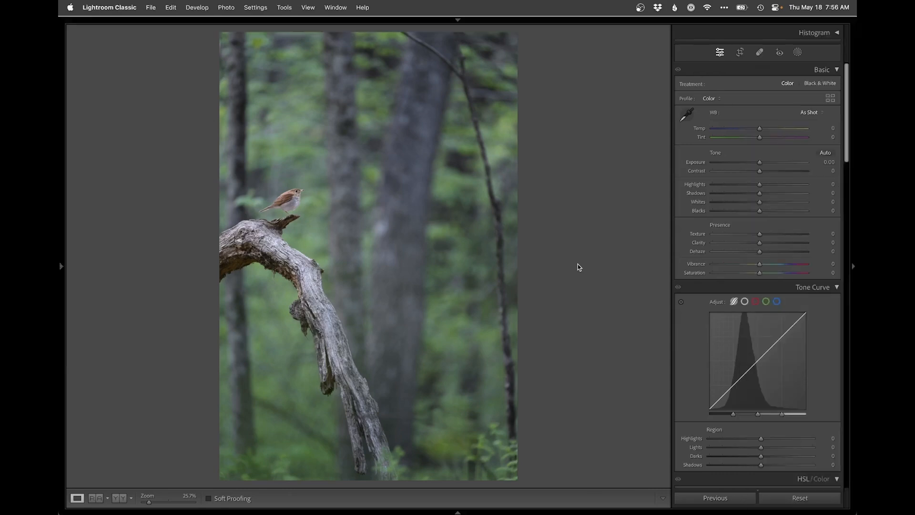
key(g)
key(d)
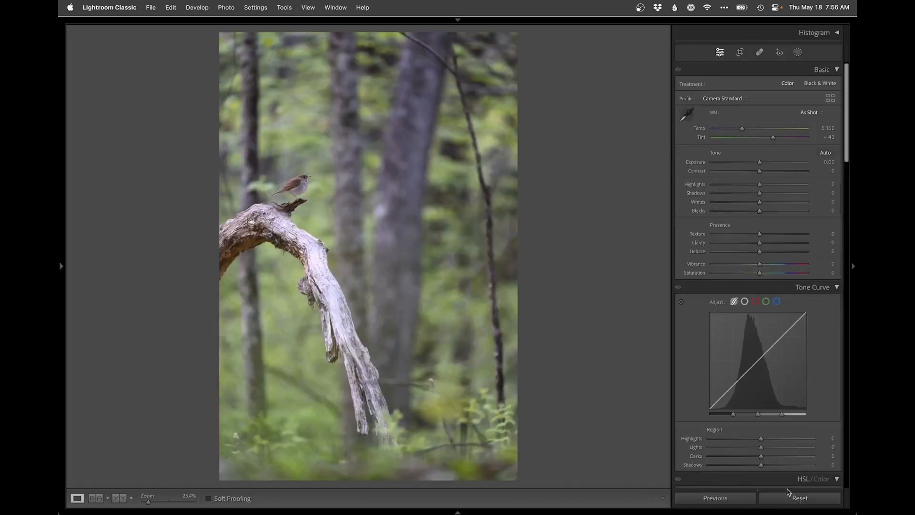
key(g)
super+click(138, 126)
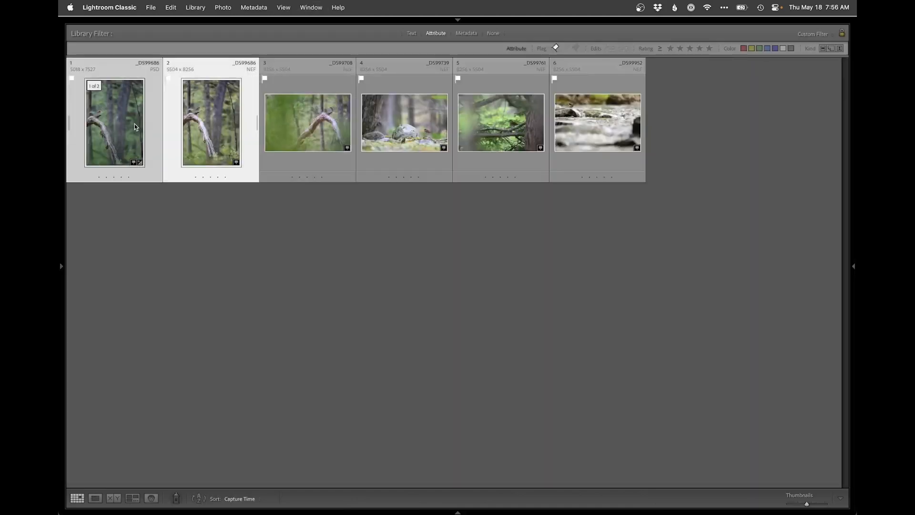
key(n)
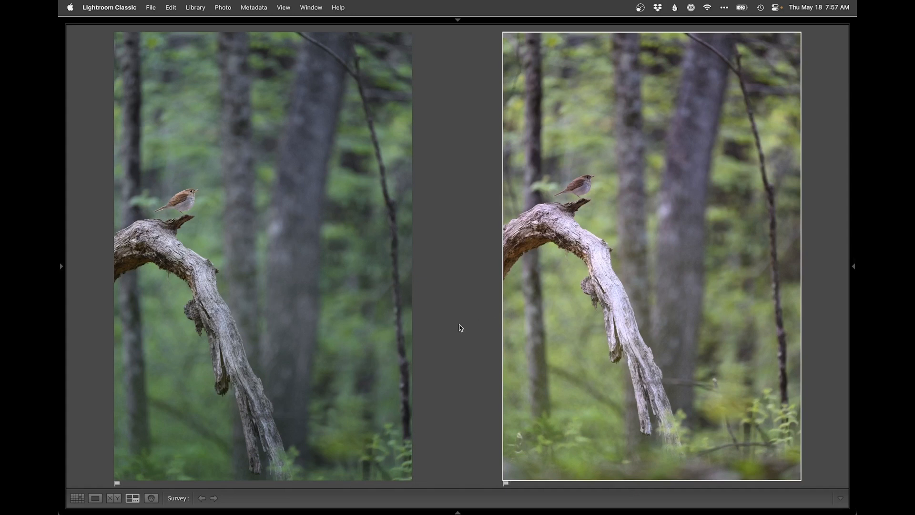
Step: Compare the original and retouched bird photos one after the other in the full-size Loupe view
key(e)
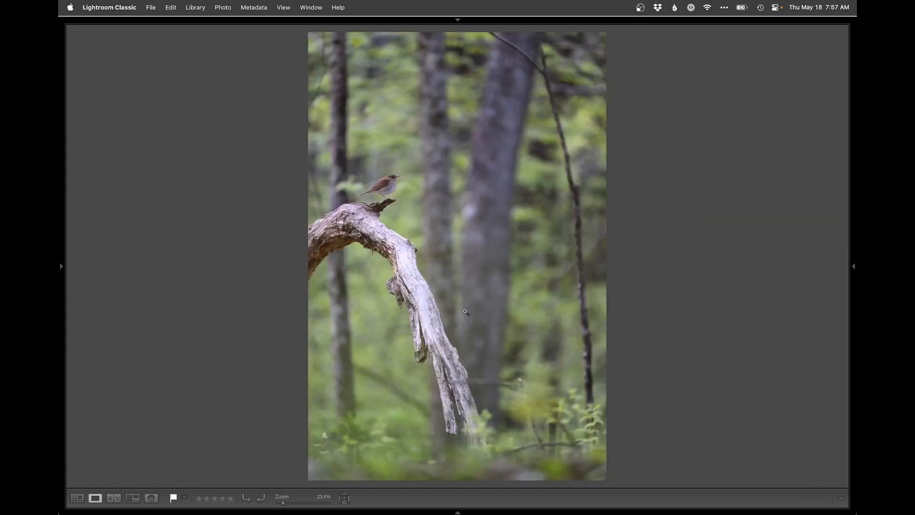
key(Left)
key(Right)
key(Left)
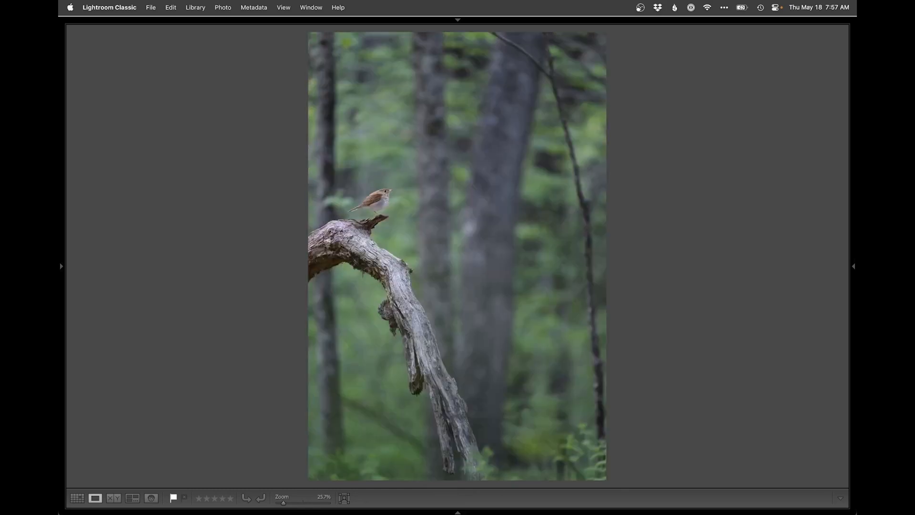
key(Right)
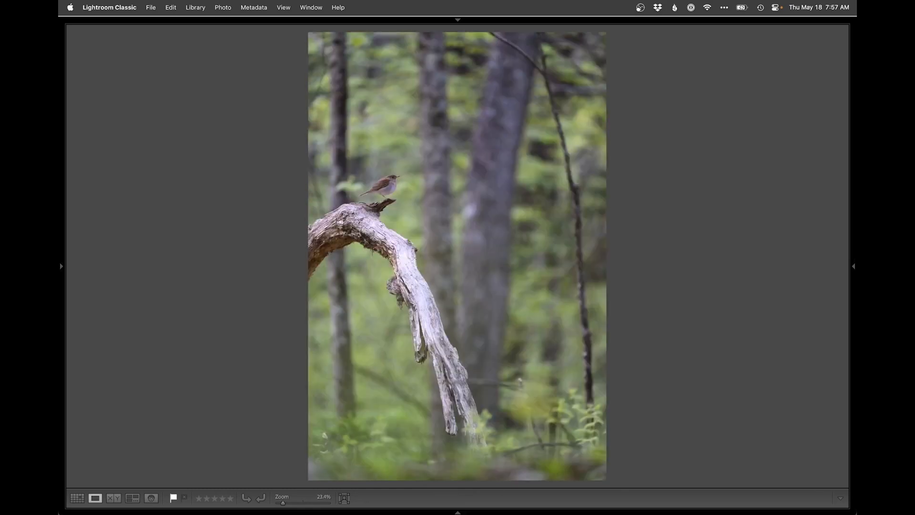
key(Left)
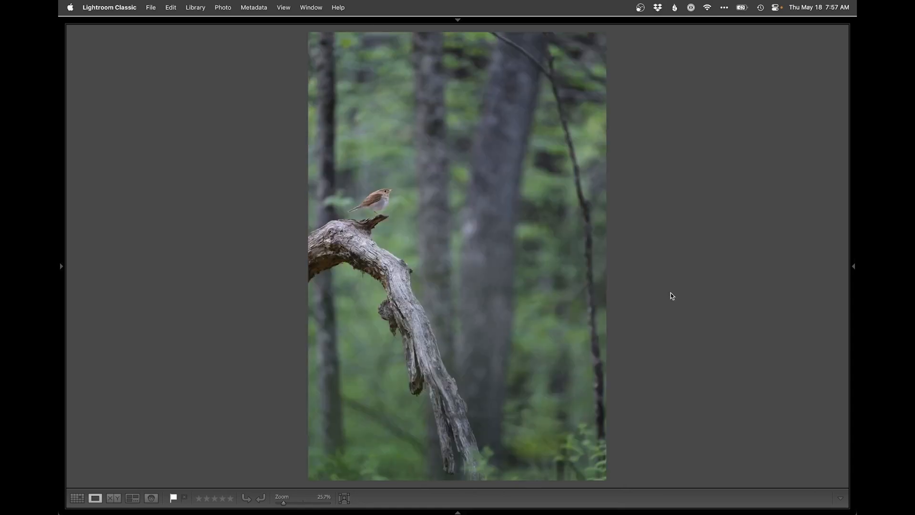
Step: Display the shooting information over the retouched photo to check its exposure settings and lens
key(super+minus)
key(i)
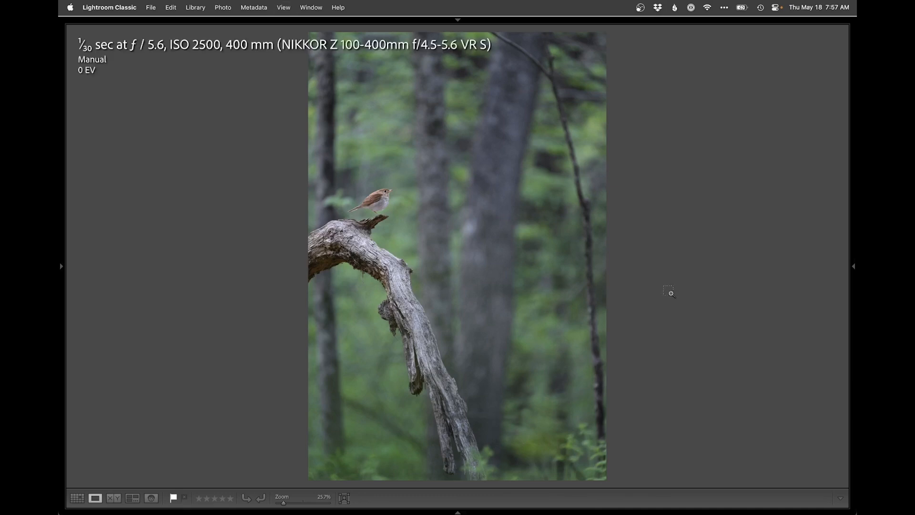
key(super+i)
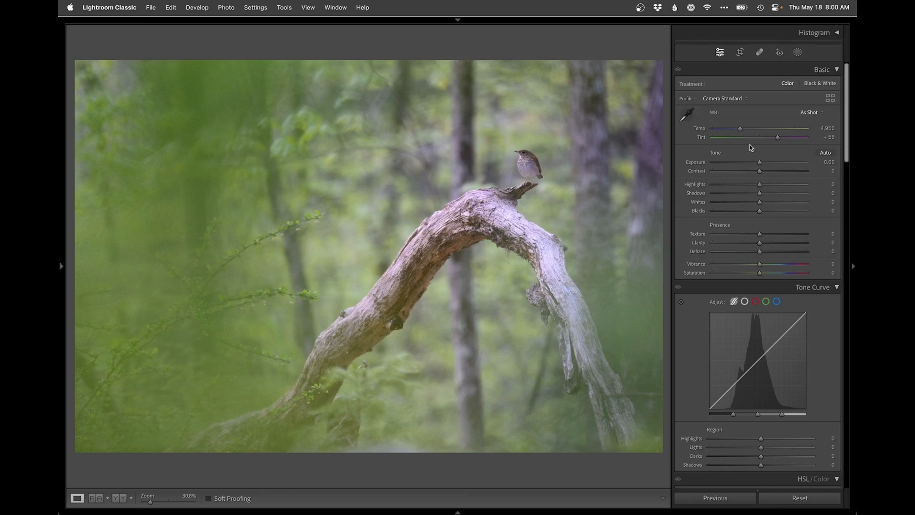
Step: Set the Tint to +42 on the landscape-format photo of the bird on the arched branch
drag(775, 138, 773, 139)
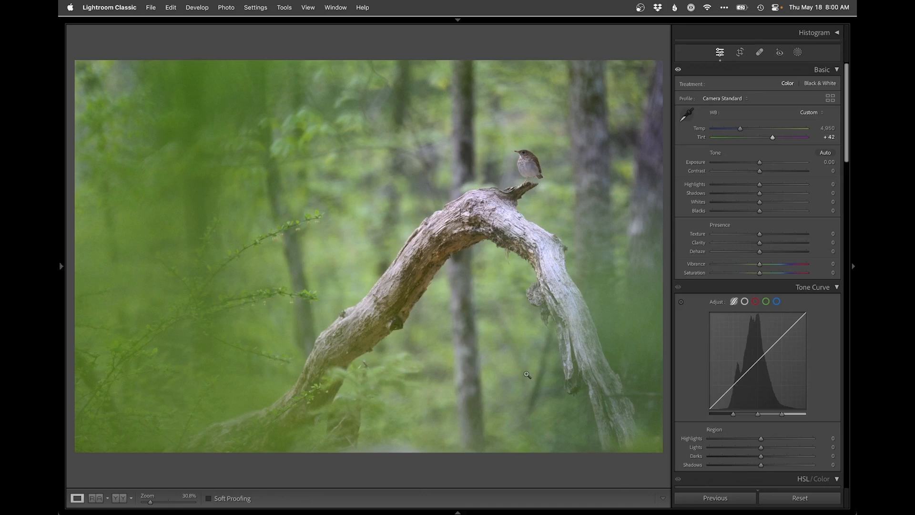
Step: Compare the photo with and without the Tint change, keep the change, and set the Temp to 4,773
key(super+z)
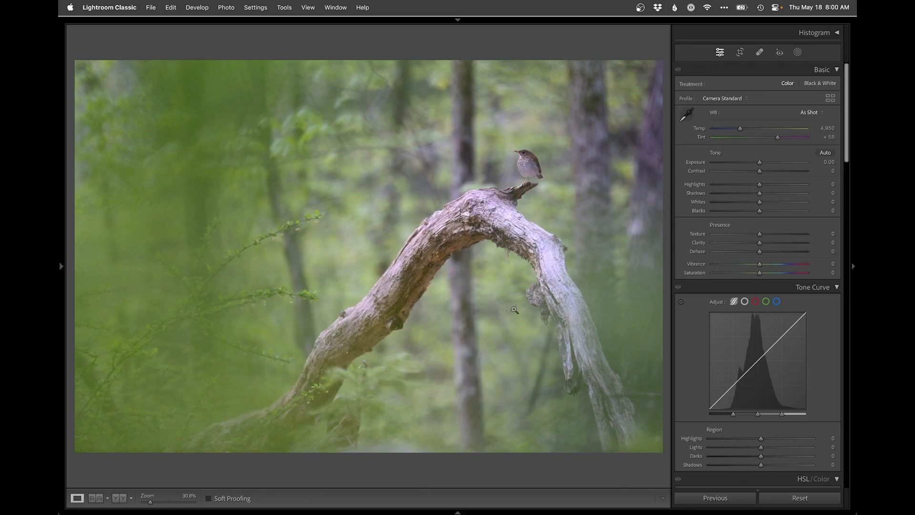
key(super+shift+z)
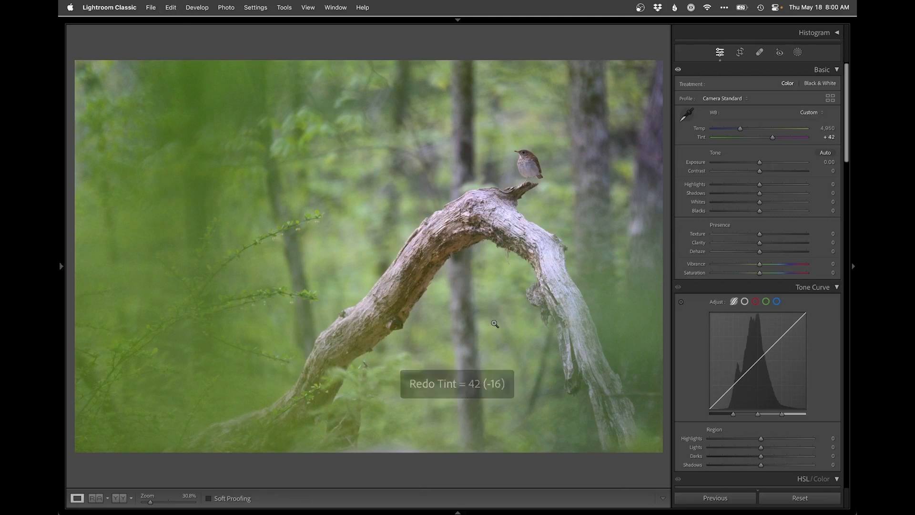
drag(740, 130, 739, 130)
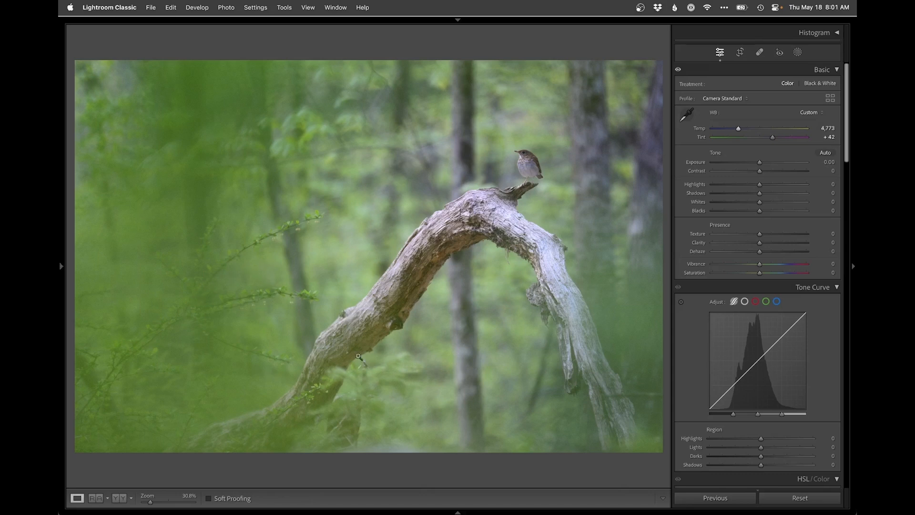
Step: Crop the photo slightly tighter at its original aspect ratio, trimming the bottom edge, and rotate it by a 0.76 angle
key(r)
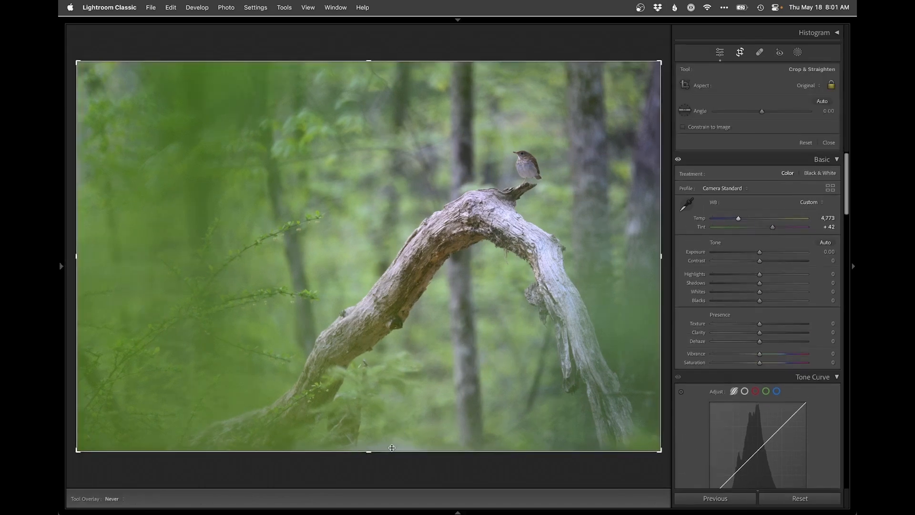
drag(390, 451, 391, 439)
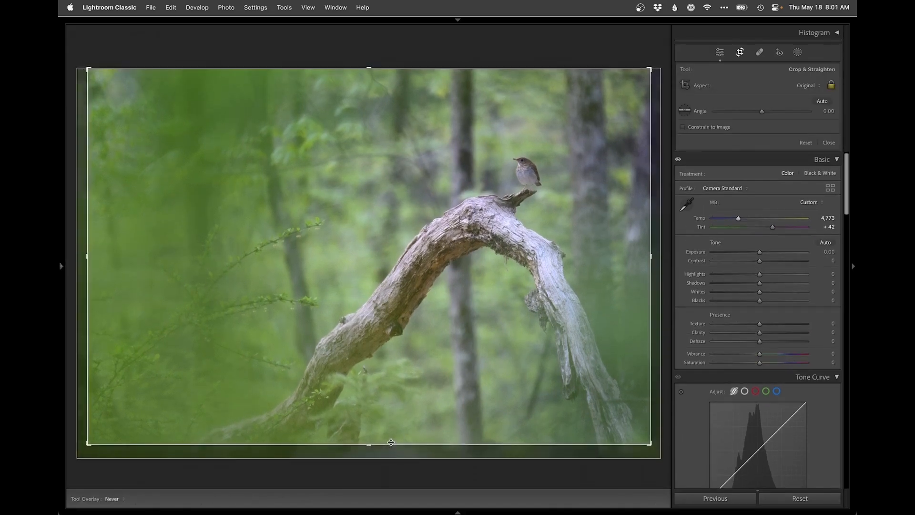
drag(409, 363, 411, 363)
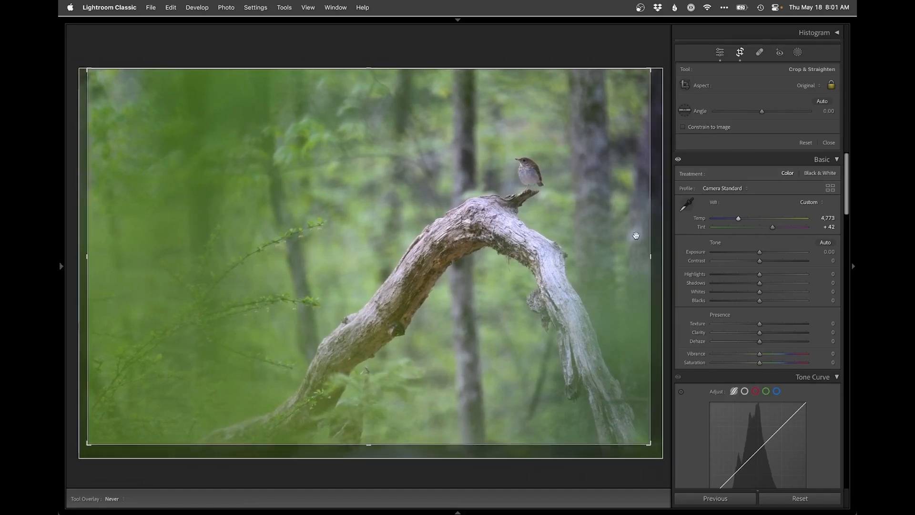
key(Return)
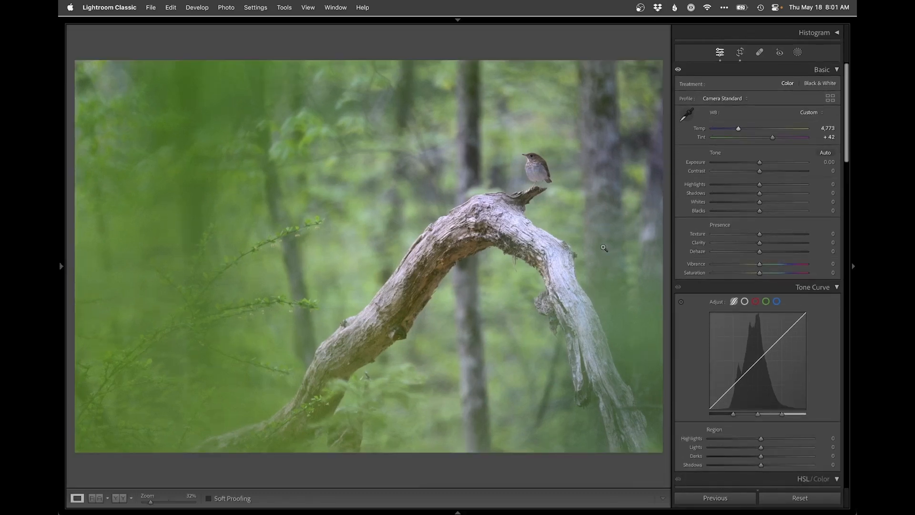
key(r)
drag(540, 39, 542, 38)
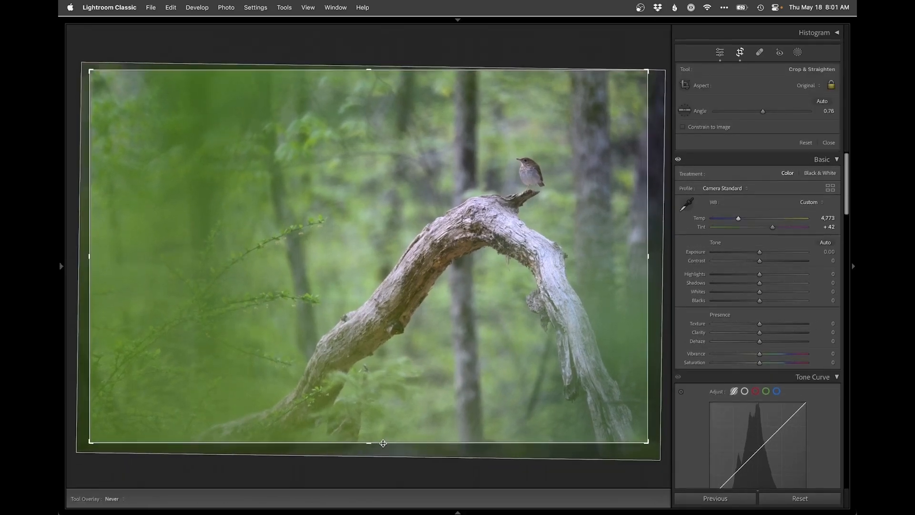
key(Return)
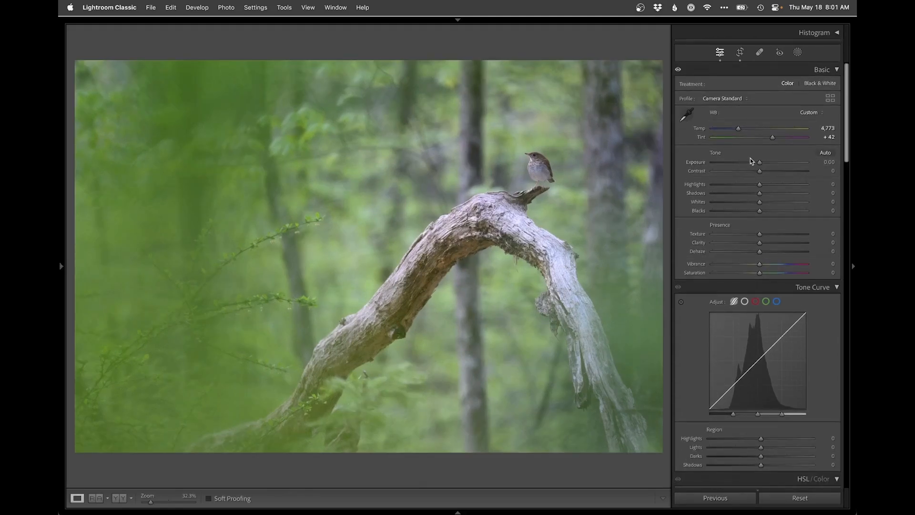
Step: Create a Subject mask and set its Exposure to -0.34, Highlights to -77, Whites to -22, Temp to 12 and Tint to -11
click(797, 51)
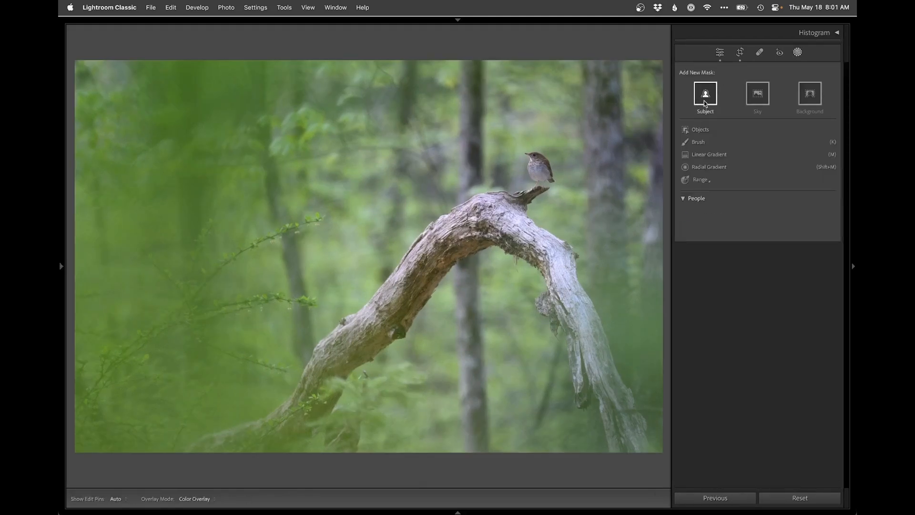
click(705, 96)
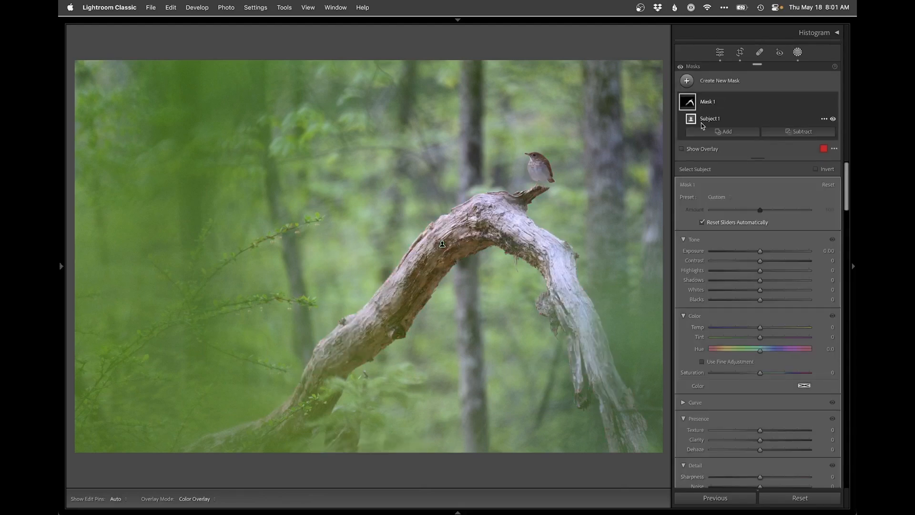
drag(761, 254, 749, 289)
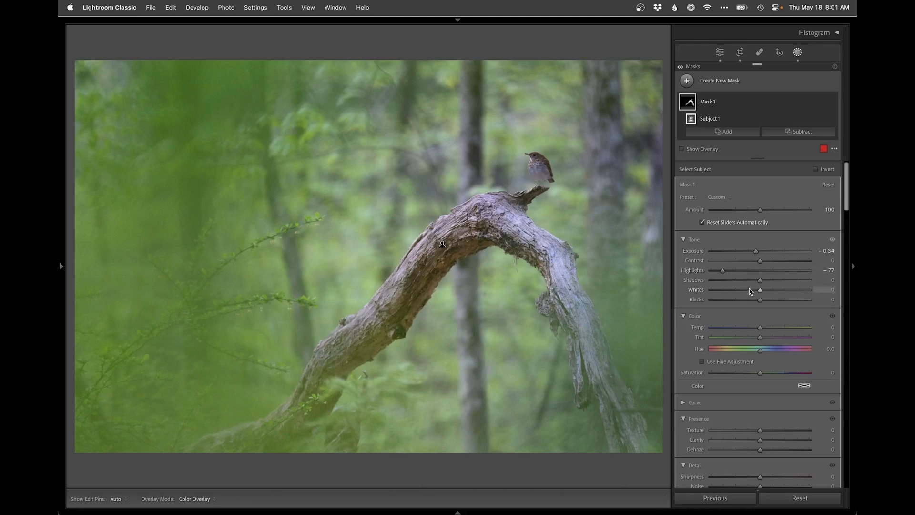
click(765, 329)
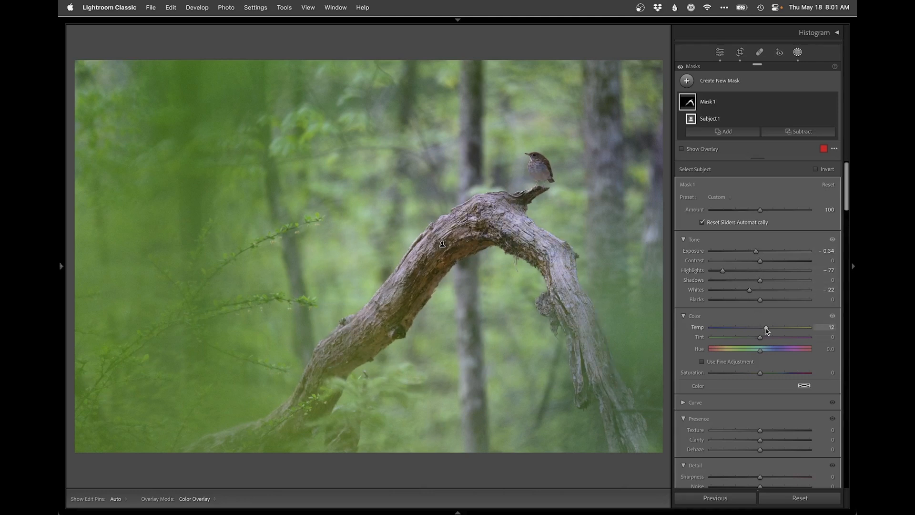
click(757, 336)
drag(757, 336, 755, 335)
Step: Subtract a linear gradient from the subject mask, running downward from the bird's height to below the branch's arch, and close masking
click(794, 134)
click(793, 237)
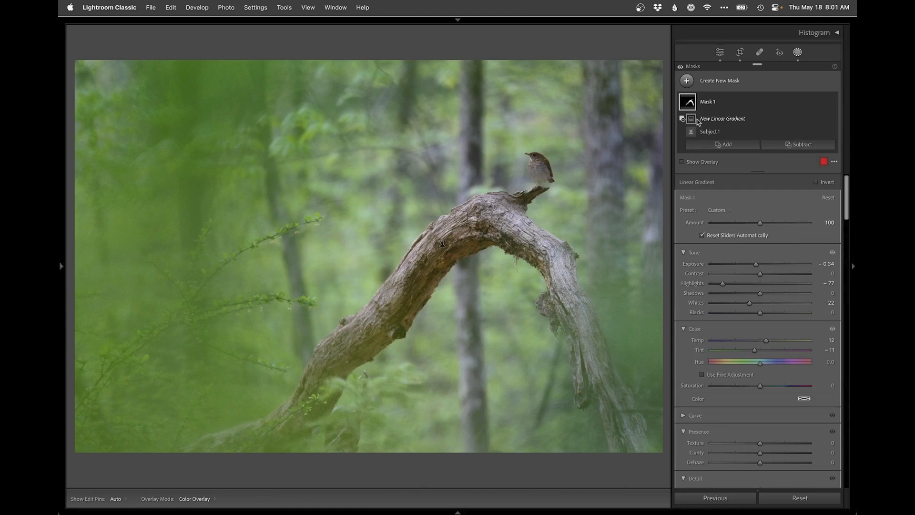
key(super+z)
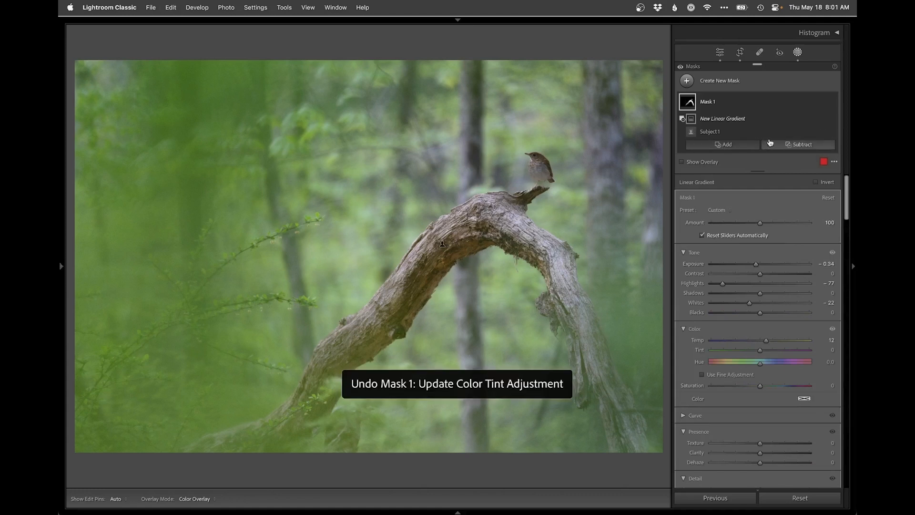
key(super+shift+z)
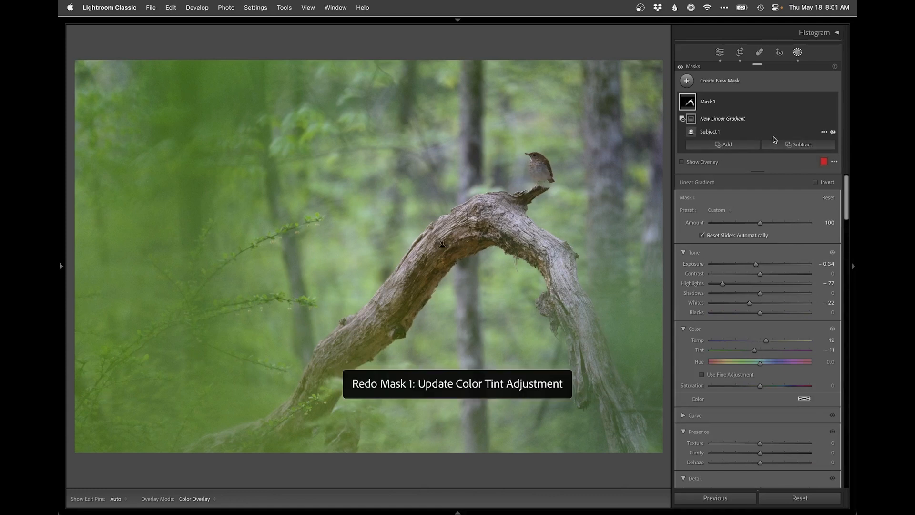
click(787, 146)
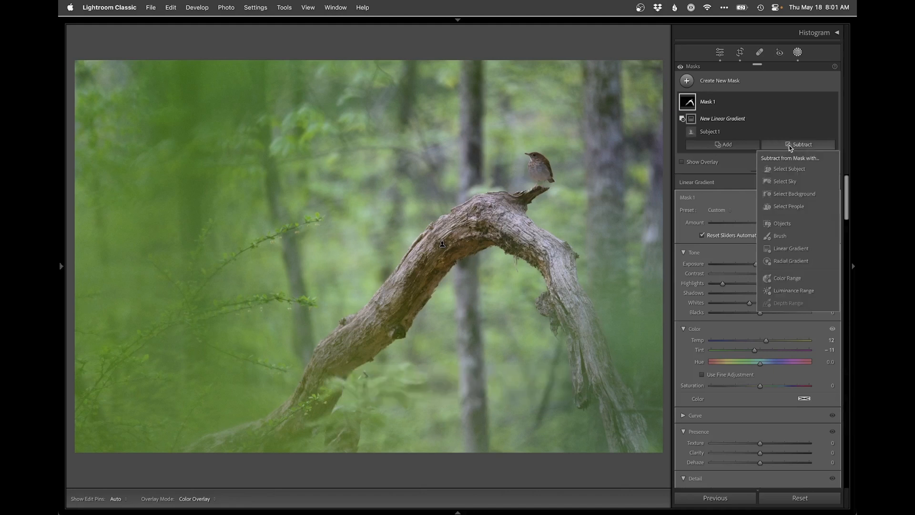
click(793, 250)
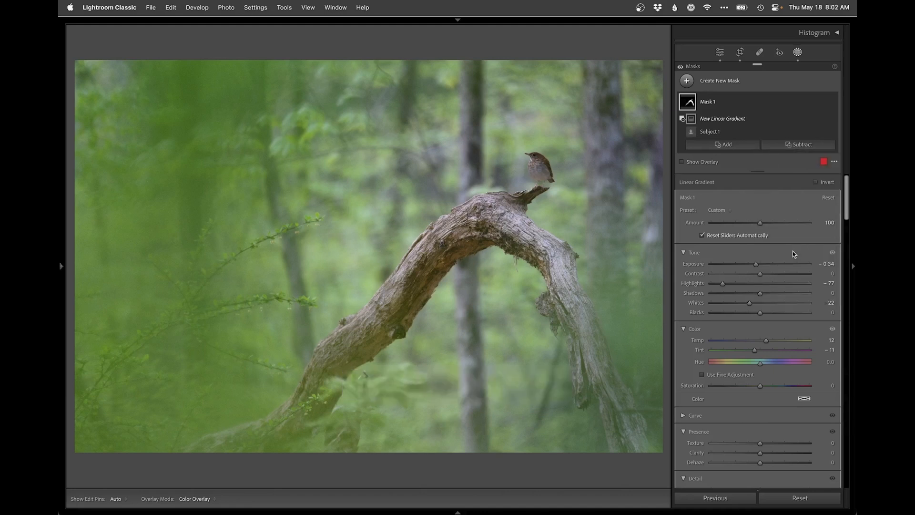
drag(501, 149, 503, 290)
key(shift+w)
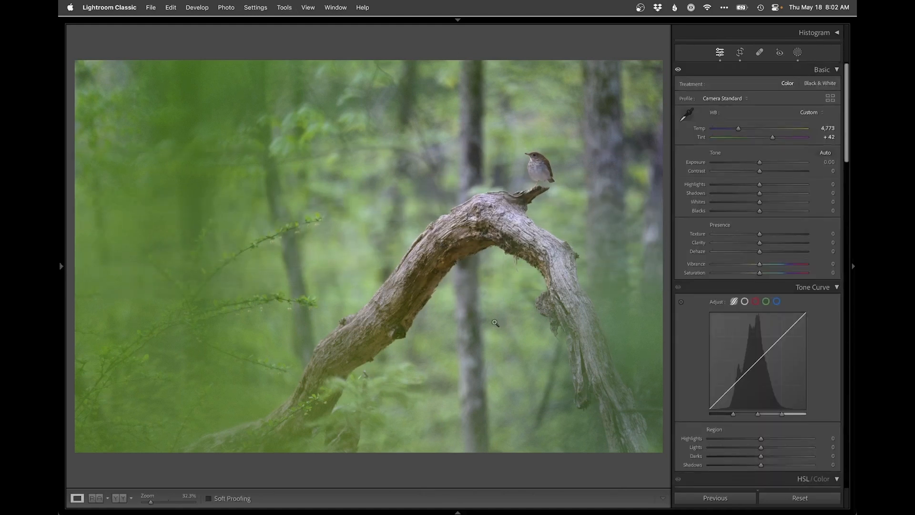
Step: Compare the edited photo of the bird on the arched branch with its unedited Before view
key(backslash)
key(backslash)
key(backslash)
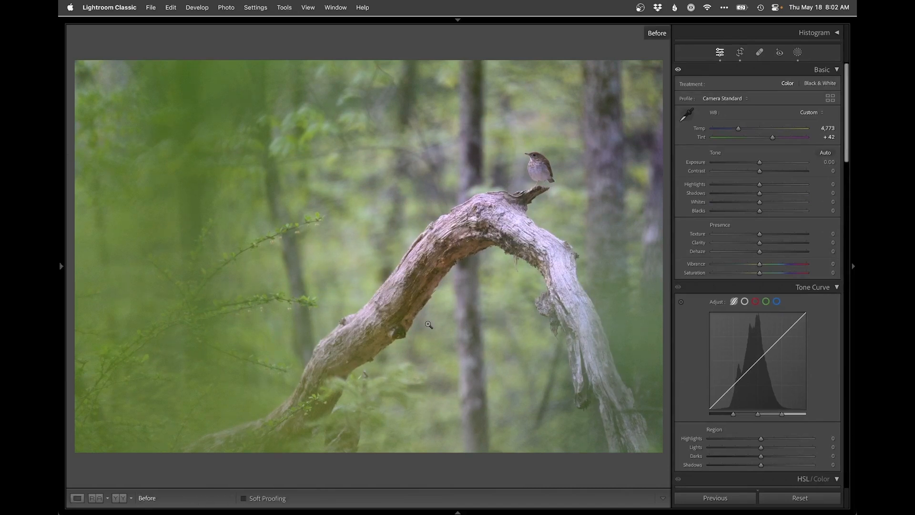
key(backslash)
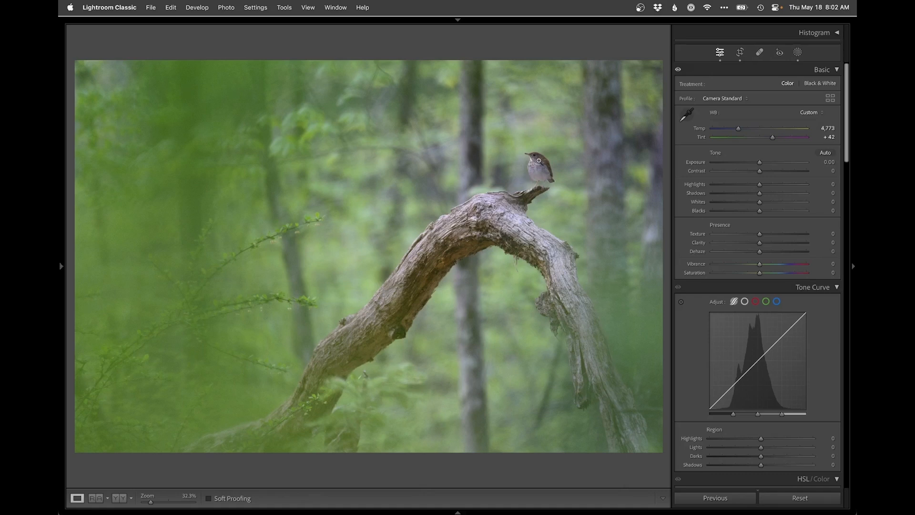
Step: Fine-tune the overall Tint to +29, checking the bird at 100% and comparing against the Before view
click(536, 177)
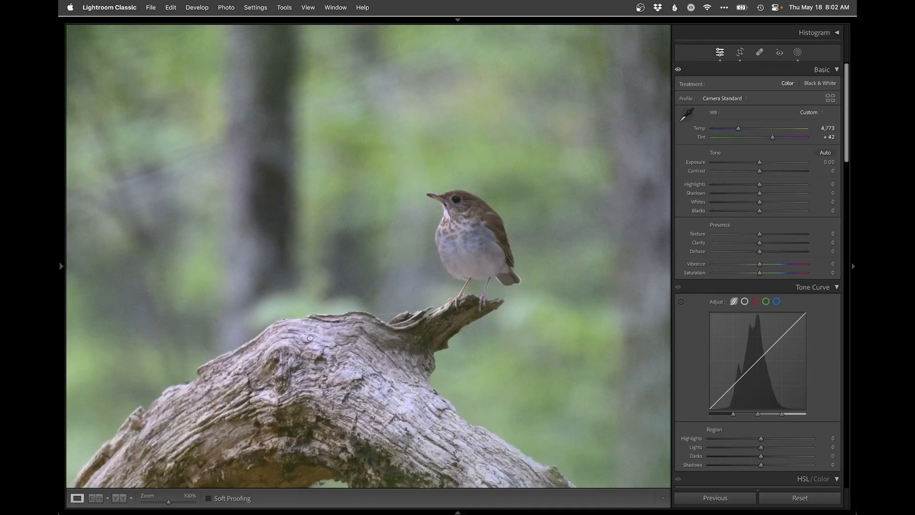
drag(304, 344, 392, 270)
drag(773, 137, 768, 138)
click(366, 283)
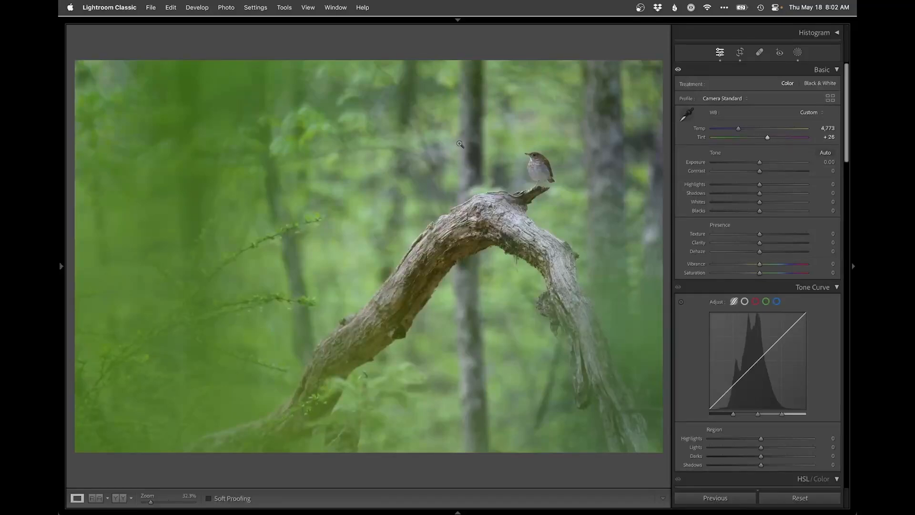
key(backslash)
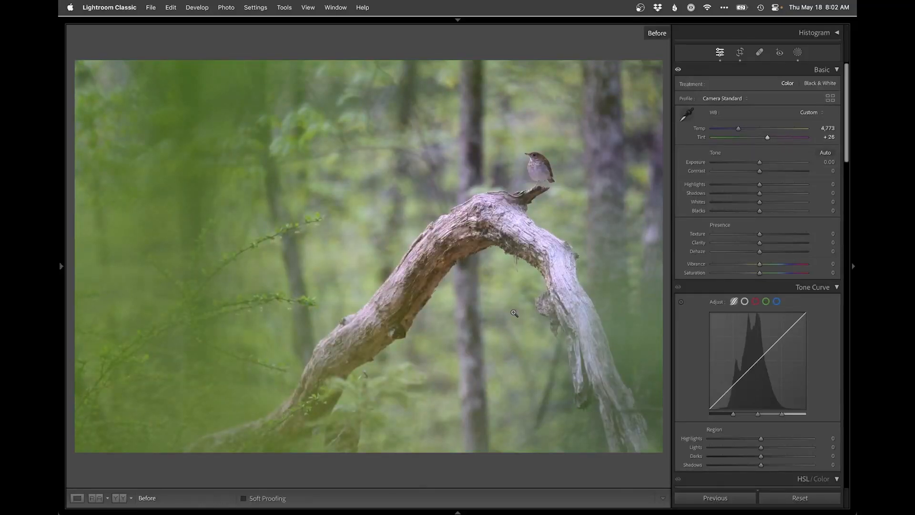
key(backslash)
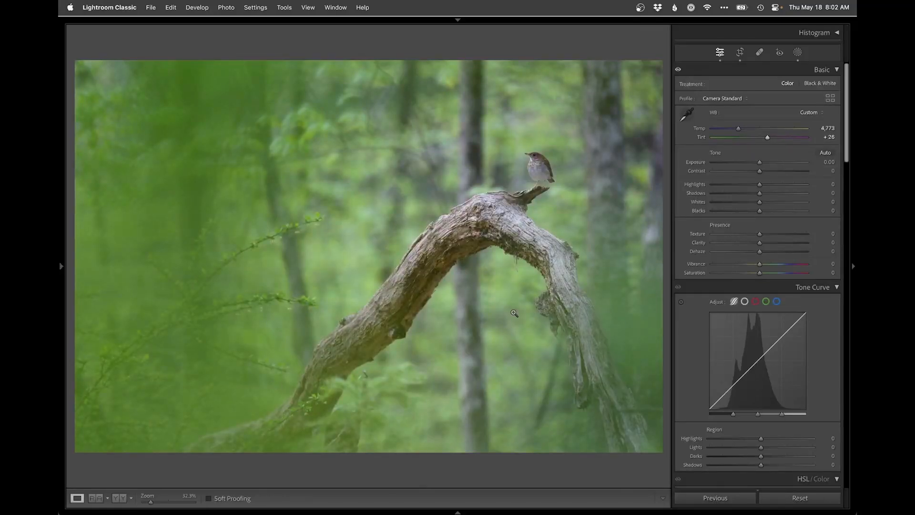
click(531, 170)
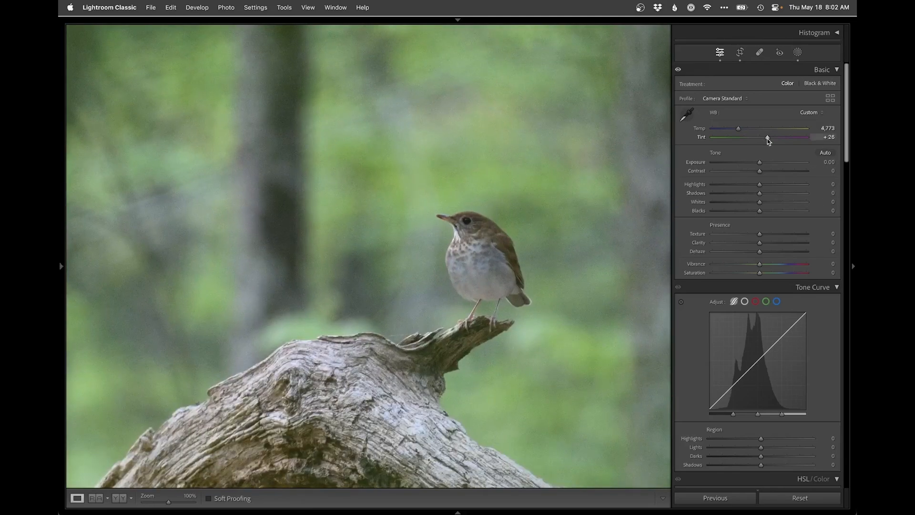
drag(767, 138, 768, 138)
Step: Create a new Objects mask that selects only the bird
click(797, 52)
click(717, 82)
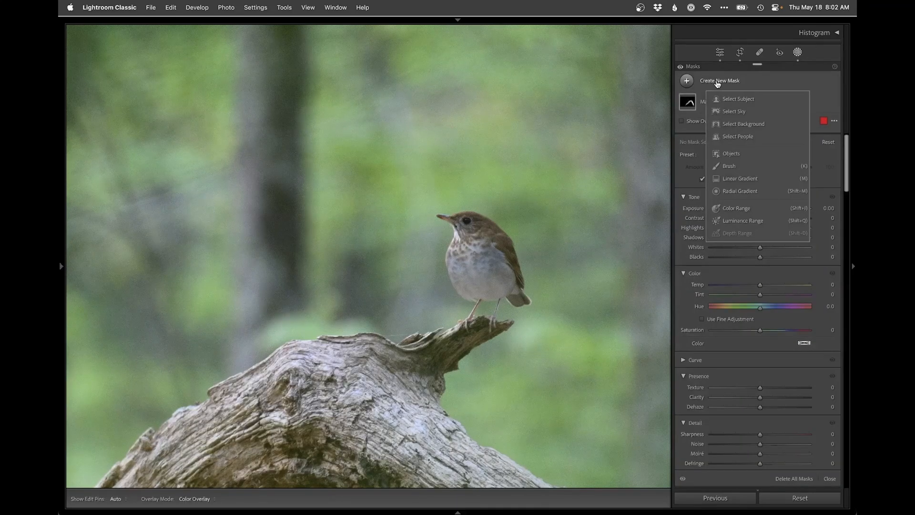
click(744, 154)
mouse_move(443, 218)
mouse_down()
mouse_move(484, 227)
mouse_move(515, 296)
mouse_move(464, 287)
mouse_move(457, 258)
mouse_move(467, 231)
mouse_move(481, 278)
mouse_up()
Step: Set the bird mask's Exposure to 0.79, Shadows to 39, Blacks to -27, Temp to 7 and Saturation to 19
drag(760, 272, 771, 273)
drag(760, 300, 779, 301)
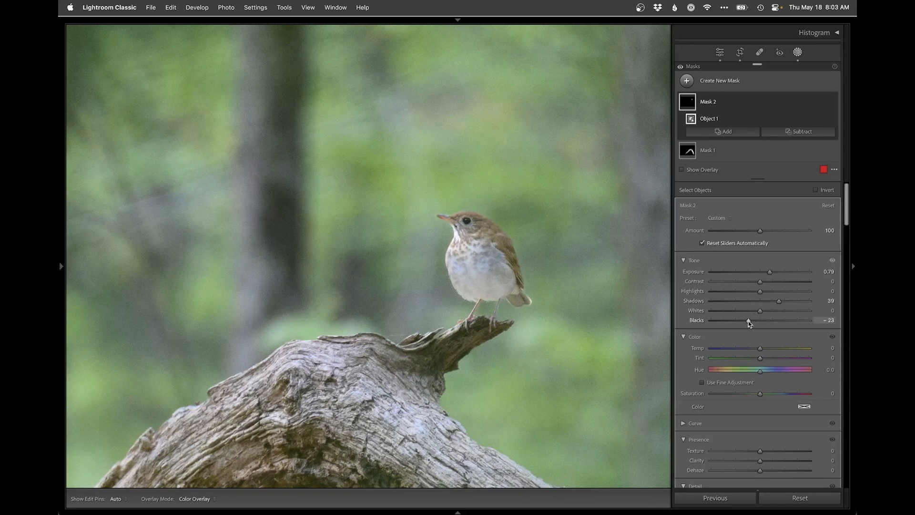
drag(747, 322, 746, 320)
drag(760, 350, 763, 348)
drag(765, 394, 769, 394)
Step: Subtract a linear gradient from the bird mask, rising from the feet to the head, and return to the whole photo
click(799, 131)
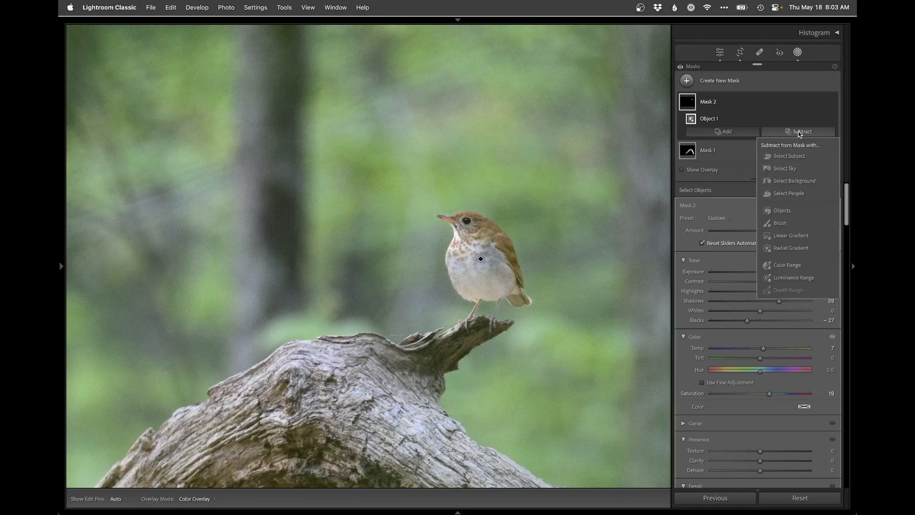
click(787, 235)
drag(477, 317, 479, 230)
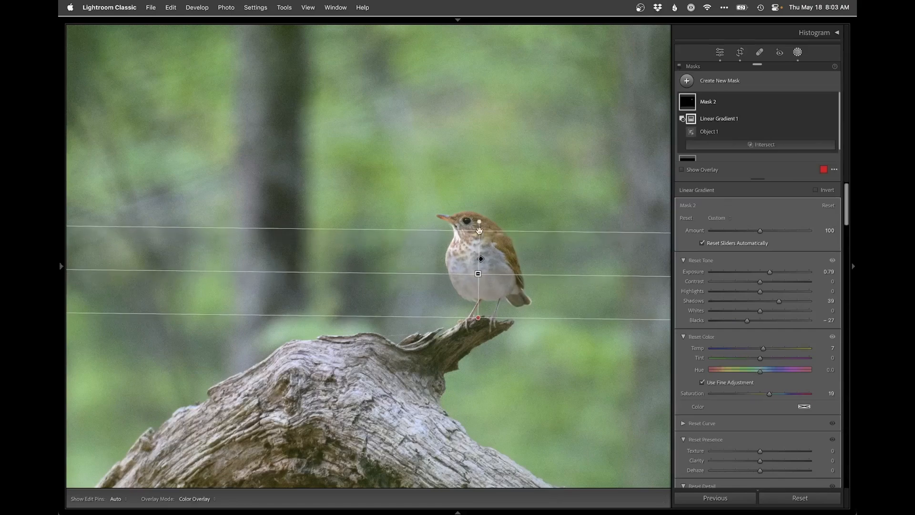
key(shift+w)
click(383, 236)
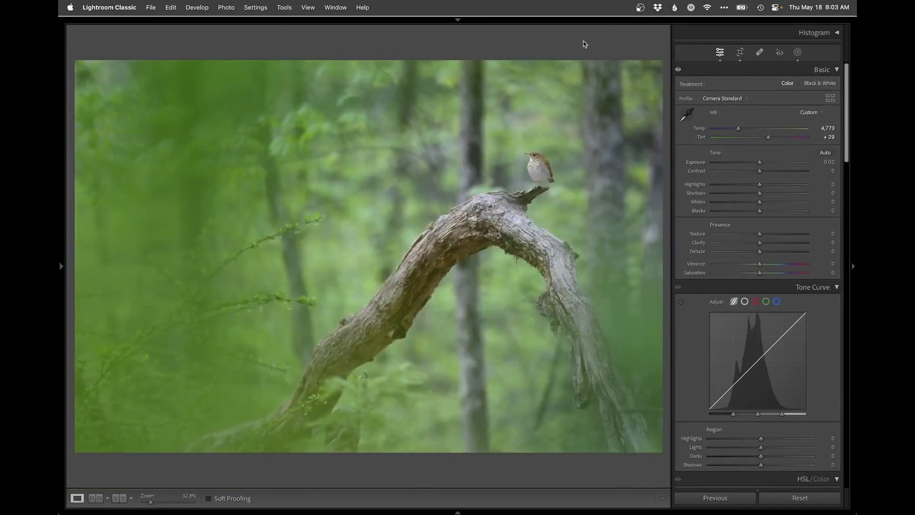
Step: Switch to Photoshop to edit the adjusted photo and add an empty layer above the Background
key(super+e)
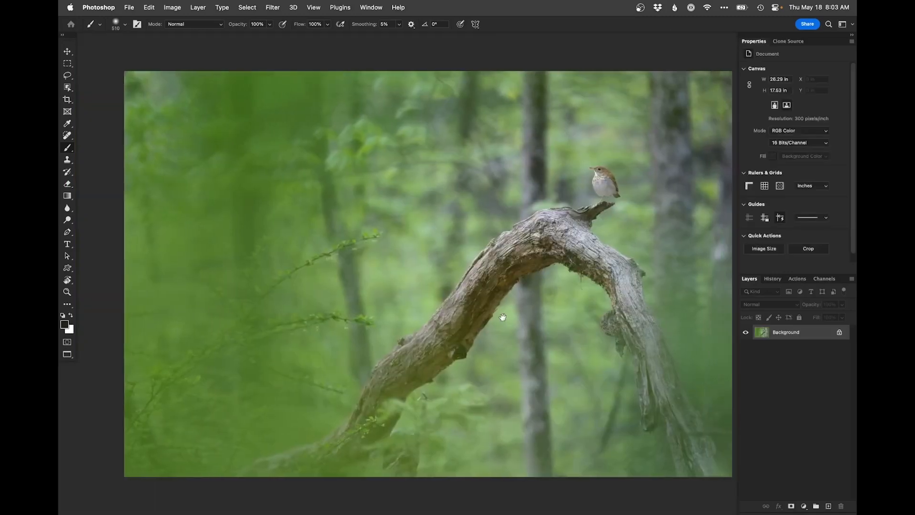
click(828, 506)
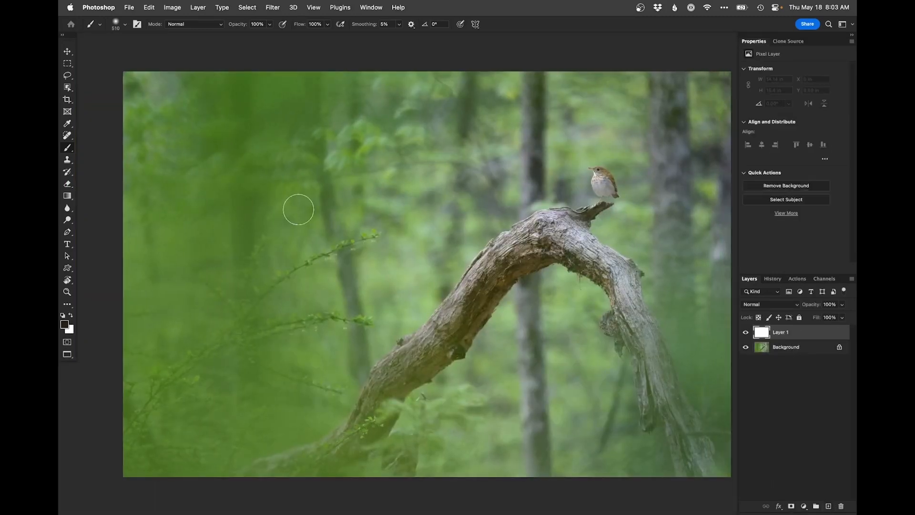
Step: Clone out distractions in the photo's upper-left corner and along its right edge with the Clone Stamp on the empty layer
key(s)
drag(303, 149, 328, 150)
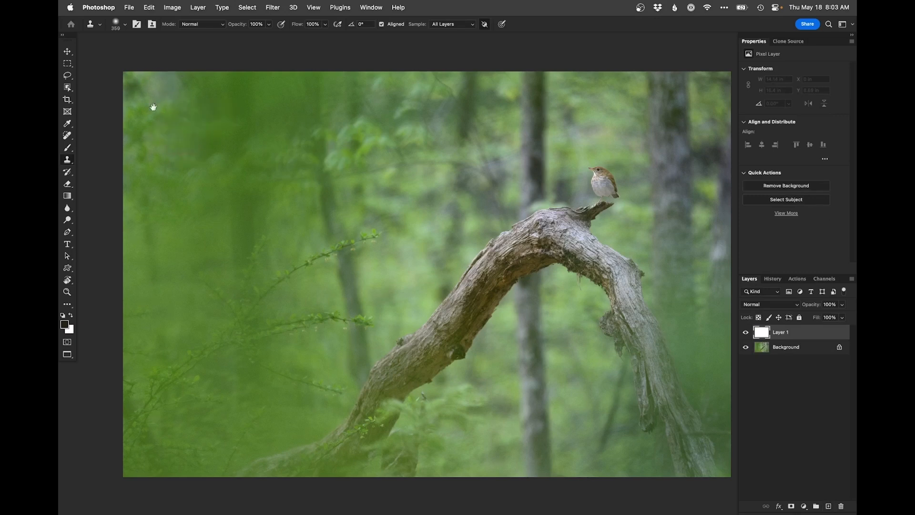
mouse_move(151, 86)
mouse_down()
mouse_move(155, 104)
mouse_move(164, 84)
mouse_move(176, 87)
mouse_move(141, 74)
mouse_up()
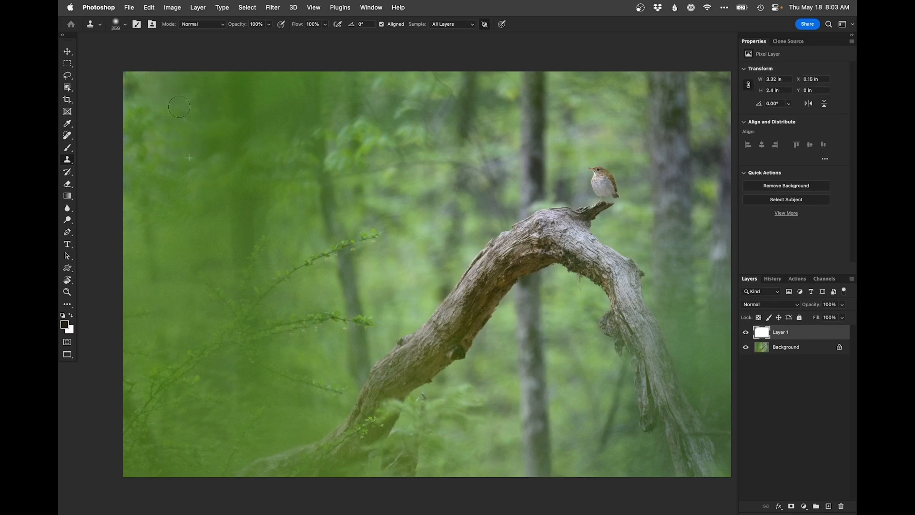
drag(394, 261, 300, 247)
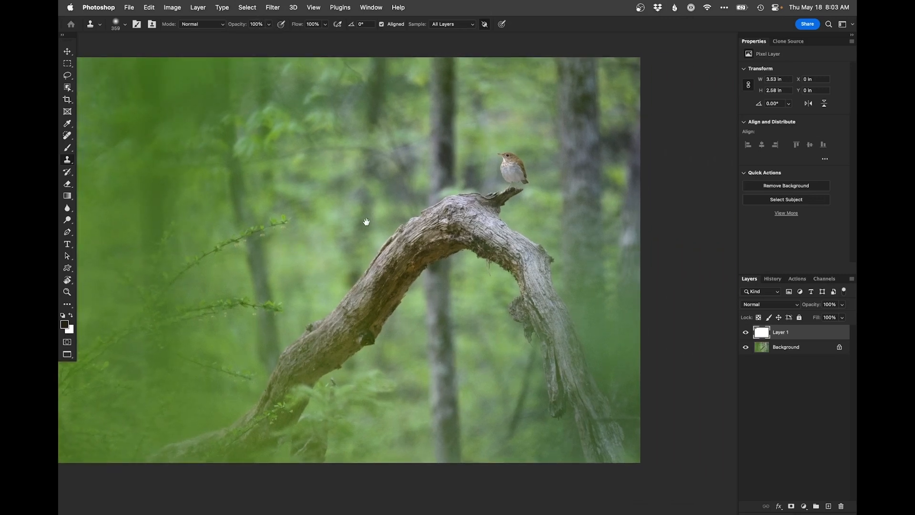
drag(507, 256, 444, 250)
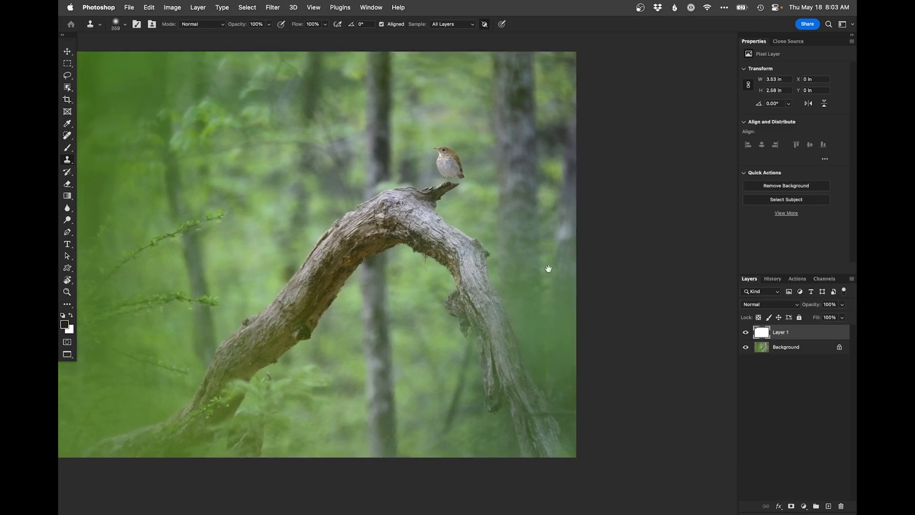
ctrl+alt+drag(559, 266, 552, 262)
drag(568, 224, 563, 244)
drag(399, 316, 474, 296)
alt+click(477, 322)
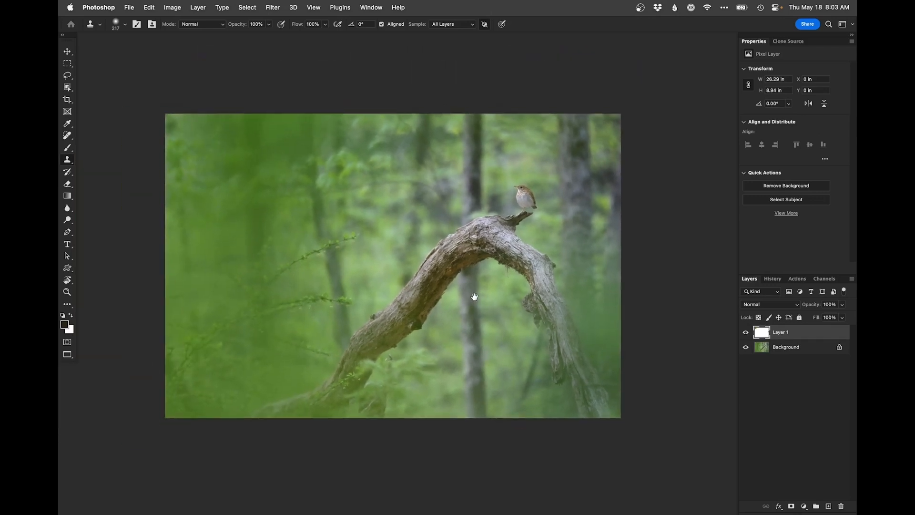
Step: Add a Curves adjustment with points at input 160, output 202 and input 58, output 75, and invert its mask to black
click(511, 228)
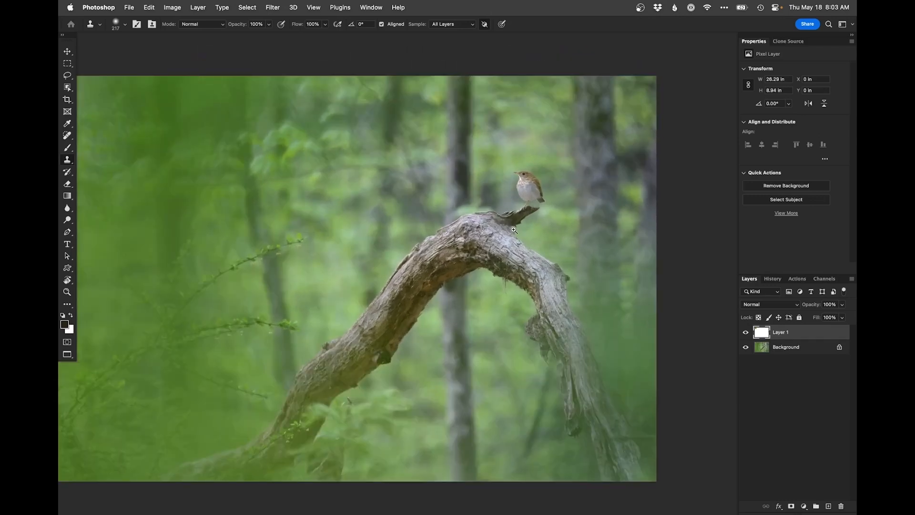
click(527, 198)
click(528, 198)
click(526, 176)
drag(526, 175, 502, 218)
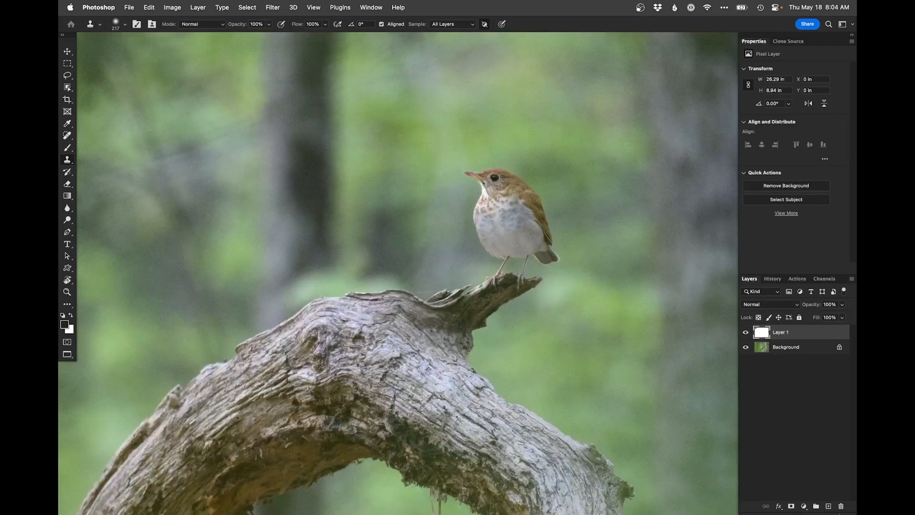
click(804, 506)
click(806, 350)
drag(813, 120, 810, 109)
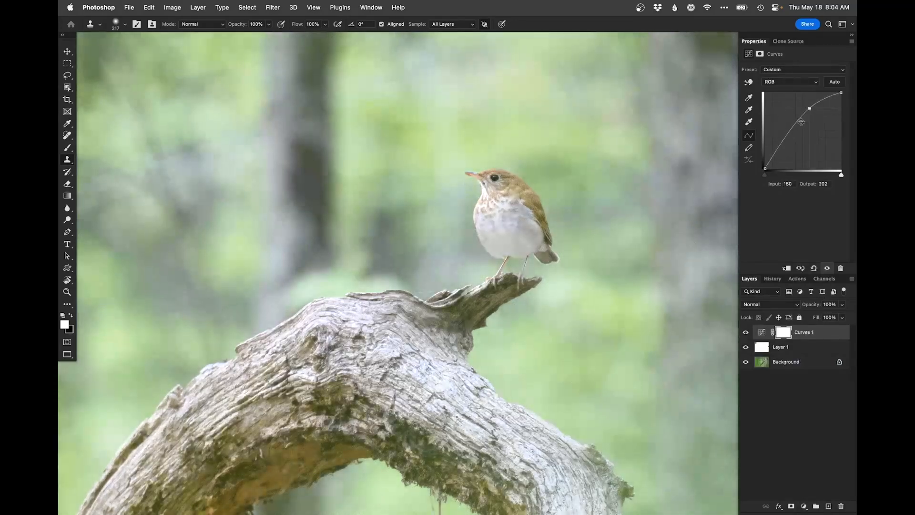
click(782, 146)
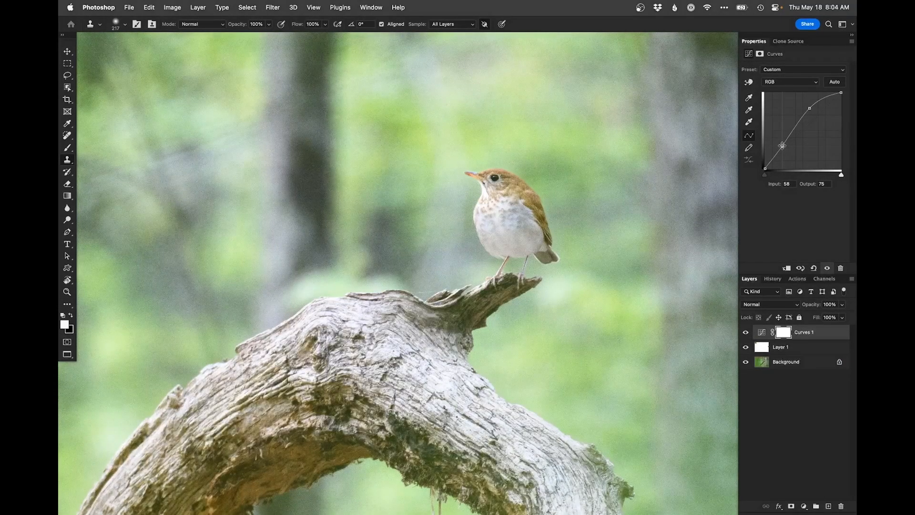
key(super+i)
Step: Paint white on the Curves mask over the bird's head and upper body with a small brush to brighten them
key(b)
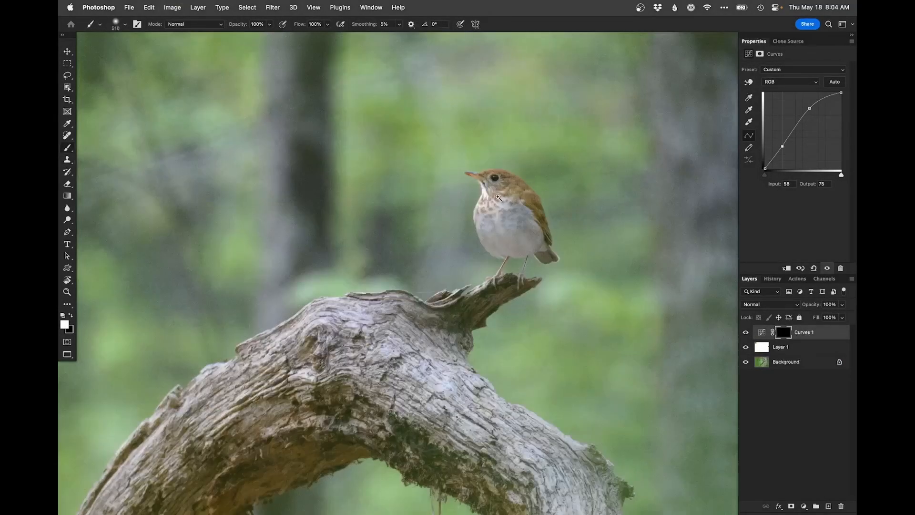
scroll(505, 188, up, 3)
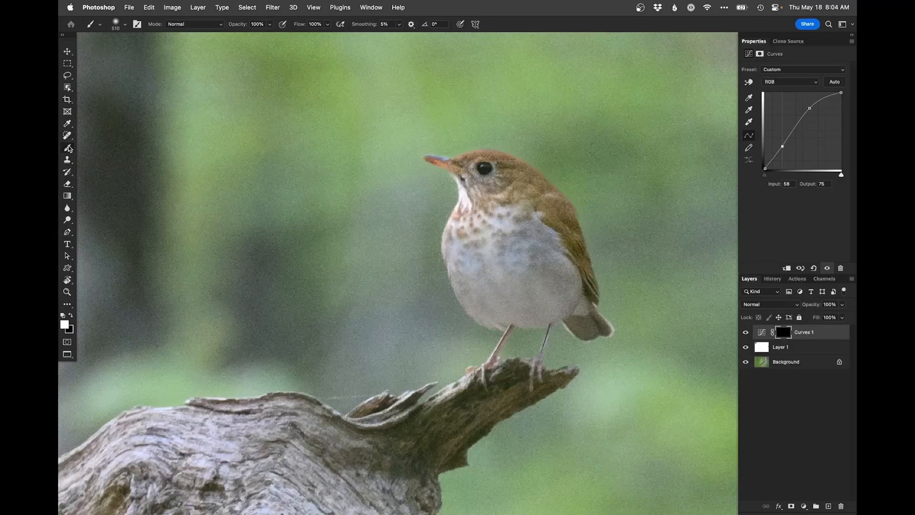
drag(523, 187, 298, 192)
drag(474, 187, 483, 189)
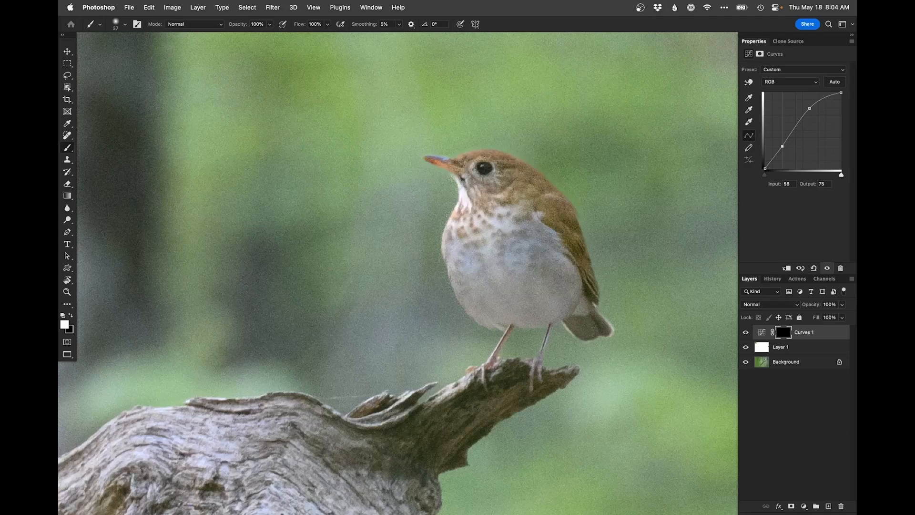
mouse_move(503, 196)
mouse_down()
mouse_move(477, 191)
mouse_move(465, 170)
mouse_move(415, 146)
mouse_up()
key(x)
key(x)
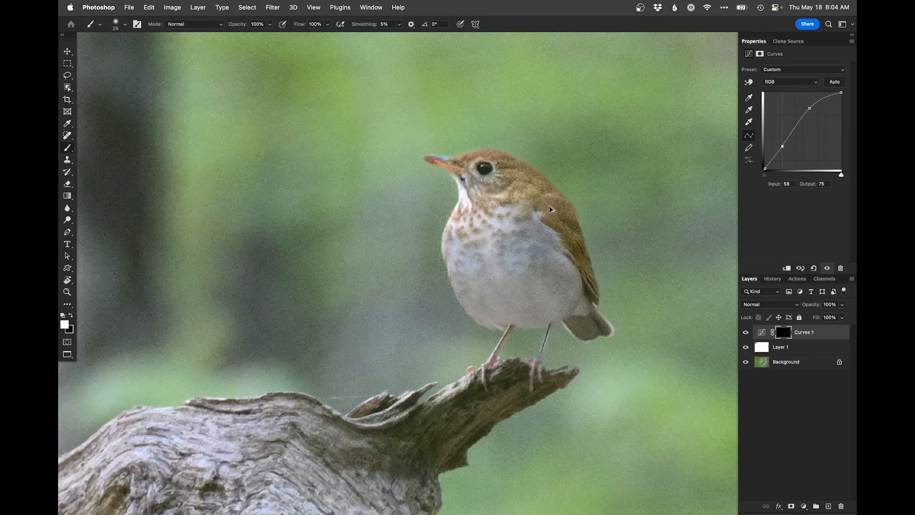
Step: Add a second Curves adjustment that darkens the photo from input 193 to output 171, and invert its mask to black
key(super+minus)
alt+click(489, 265)
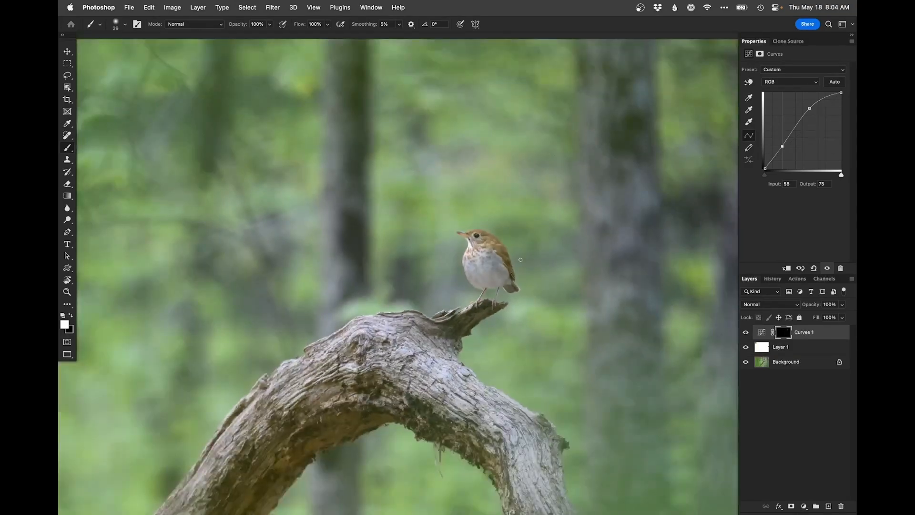
key(super+minus)
key(super+minus)
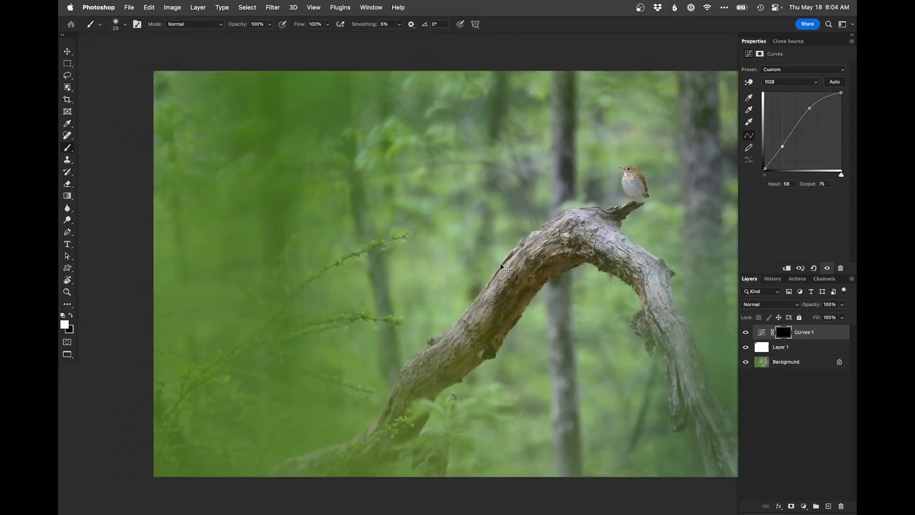
drag(653, 255, 598, 255)
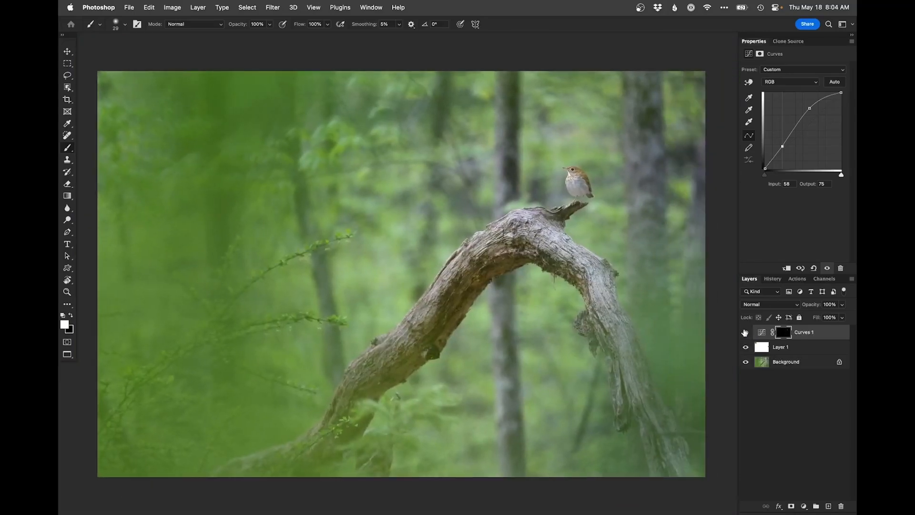
alt+click(551, 291)
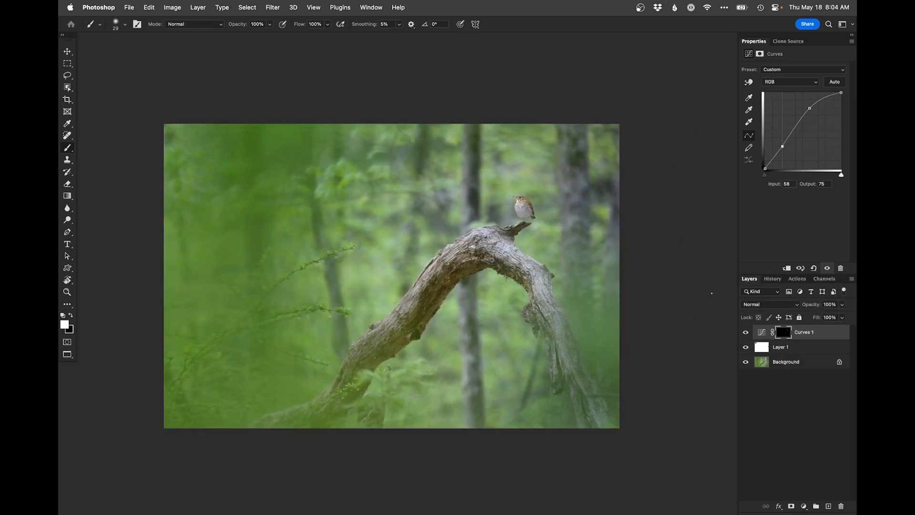
click(804, 505)
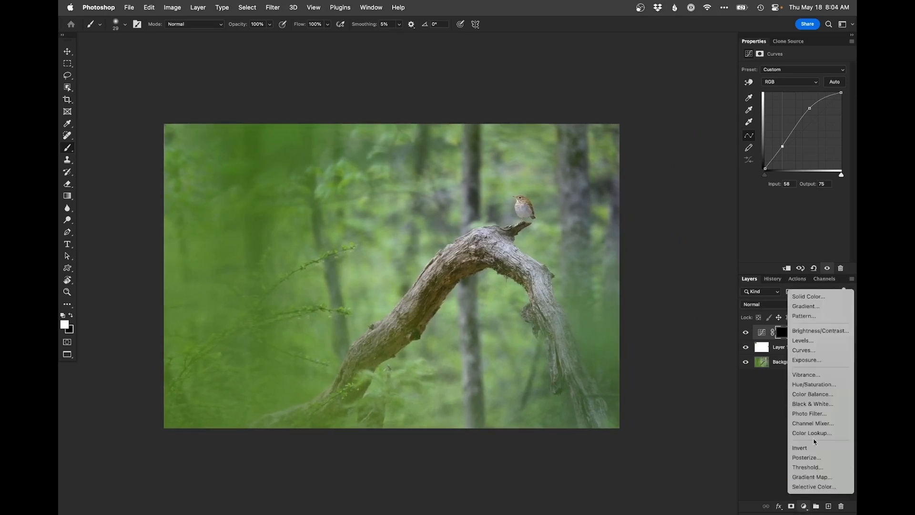
click(805, 350)
drag(822, 111, 823, 118)
key(super+i)
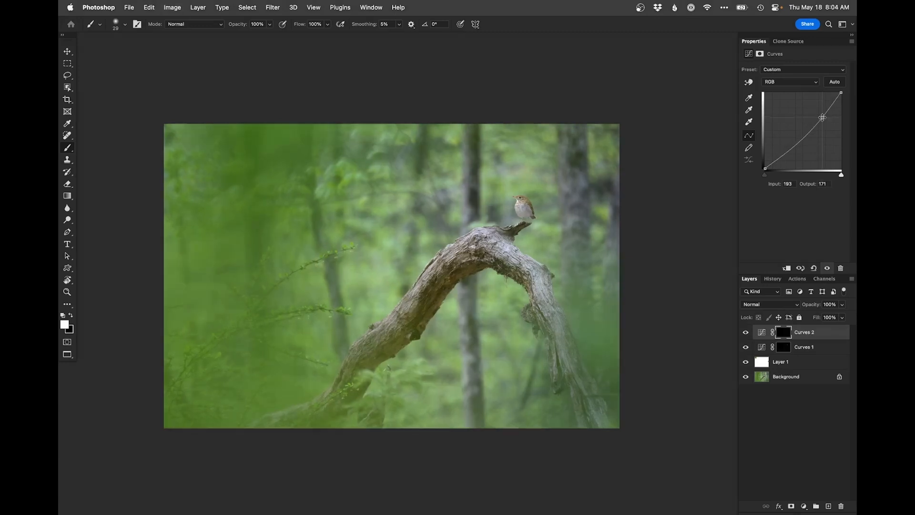
Step: Paint white on the darkening mask with a very large brush over the background trees and lower part of the photo
drag(452, 283, 497, 283)
drag(575, 146, 571, 321)
drag(605, 132, 596, 373)
mouse_move(534, 132)
mouse_down()
mouse_move(379, 162)
mouse_move(374, 284)
mouse_up()
drag(500, 291, 646, 376)
mouse_move(473, 372)
mouse_down()
mouse_move(491, 372)
mouse_move(435, 418)
mouse_move(443, 405)
mouse_move(313, 435)
mouse_move(313, 341)
mouse_move(214, 163)
mouse_move(160, 333)
mouse_move(195, 389)
mouse_move(429, 391)
mouse_move(558, 432)
mouse_up()
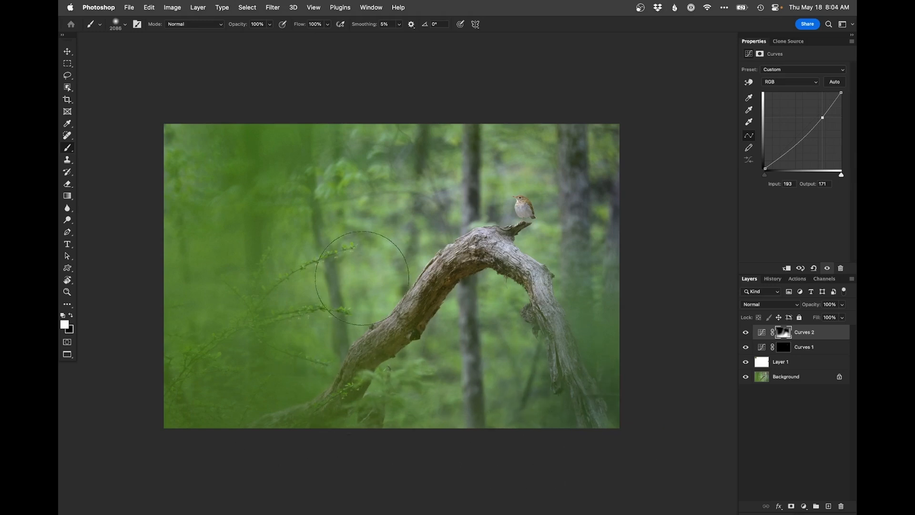
drag(493, 339, 513, 305)
Step: Compare the photo before and after retouching by repeatedly showing only the Background layer and restoring the other layers
super+click(524, 230)
drag(525, 229, 556, 246)
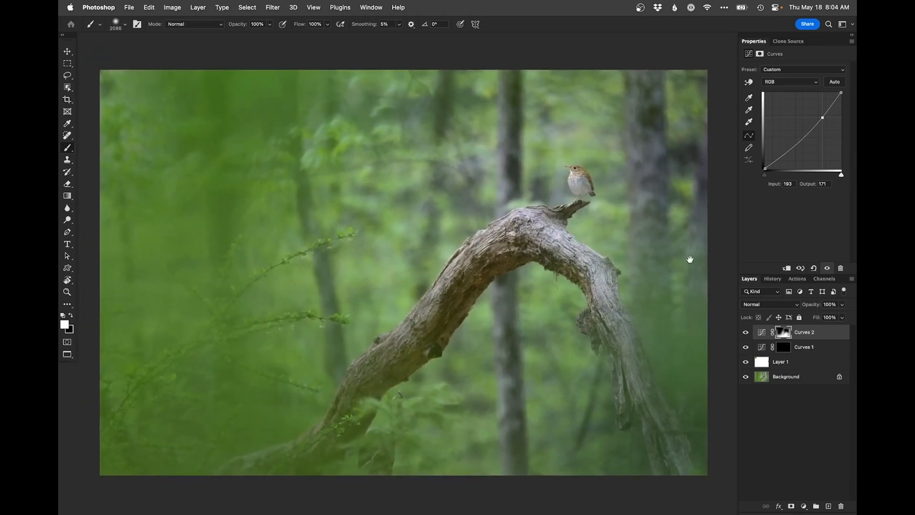
alt+click(746, 377)
alt+click(746, 379)
alt+click(746, 378)
alt+click(745, 379)
alt+click(745, 379)
alt+click(745, 380)
Step: Save and close the retouched photo, then switch back to Lightroom Classic
drag(530, 342, 486, 342)
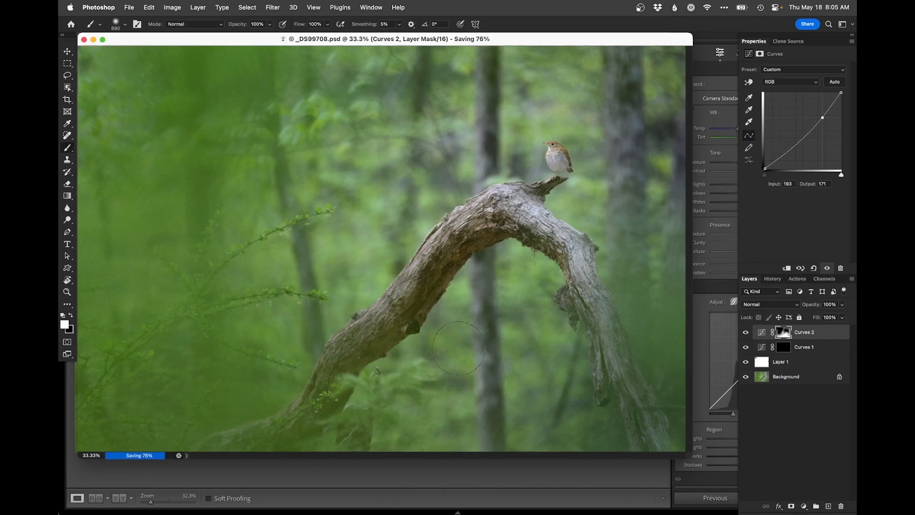
drag(477, 374, 425, 374)
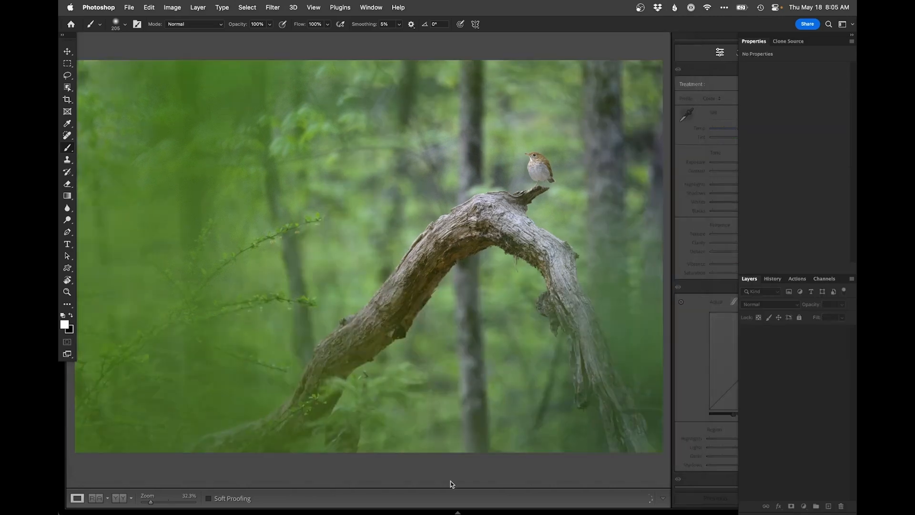
click(450, 483)
Step: Open the original NEF of the second bird photo in Develop and reset its adjustments
key(g)
click(390, 123)
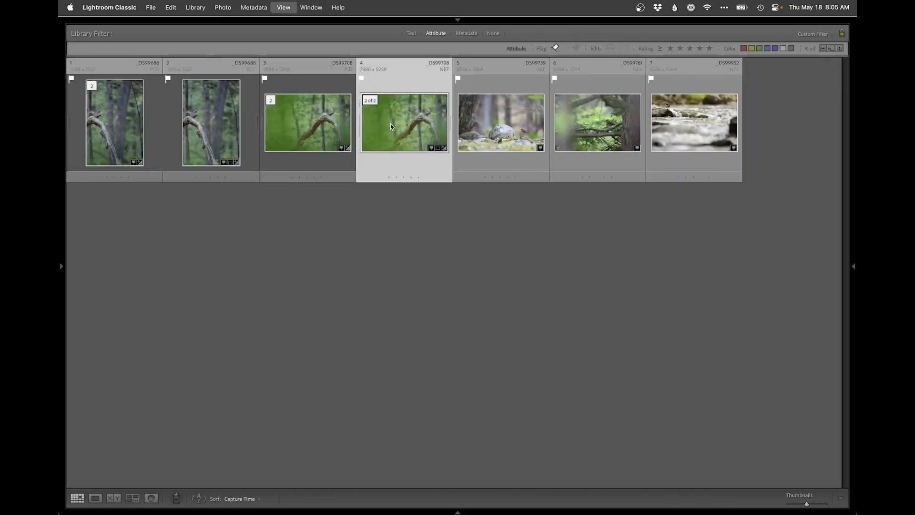
key(d)
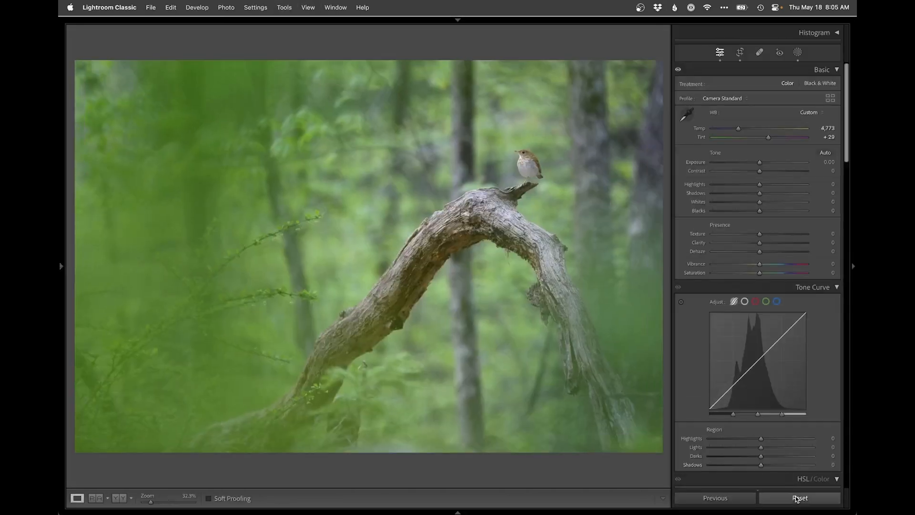
Step: Compare the edited PSD side by side with the unedited NEF, and view the edited version enlarged
key(g)
super+click(350, 160)
key(n)
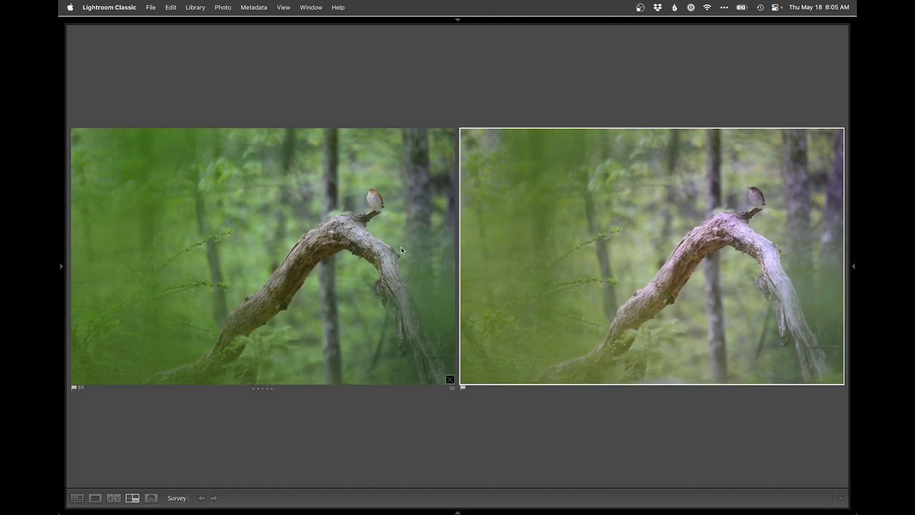
double_click(398, 289)
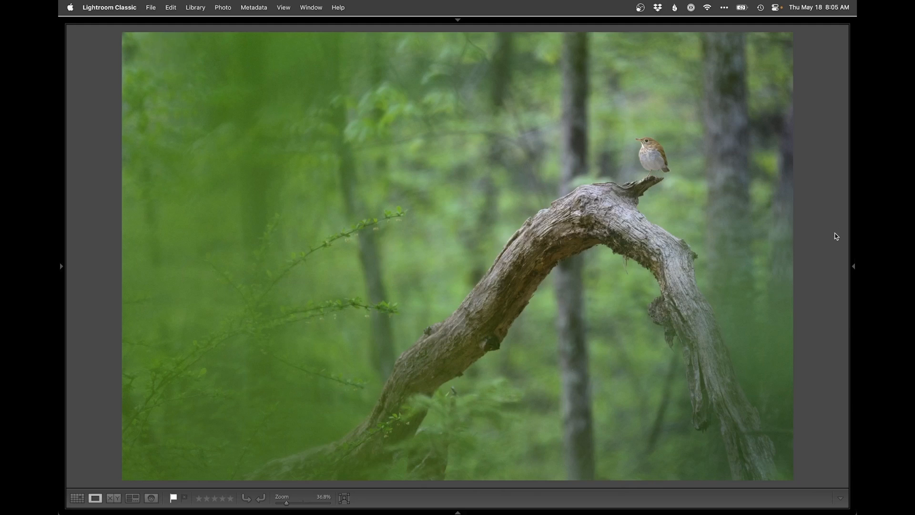
Step: Compare the two edited bird photos side by side in Survey view and return to the thumbnail grid
key(g)
click(286, 162)
super+click(110, 144)
key(n)
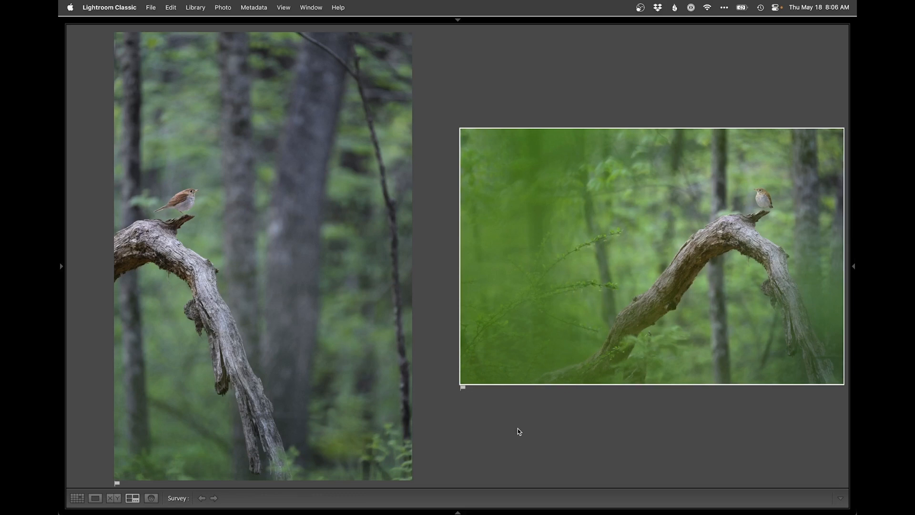
key(g)
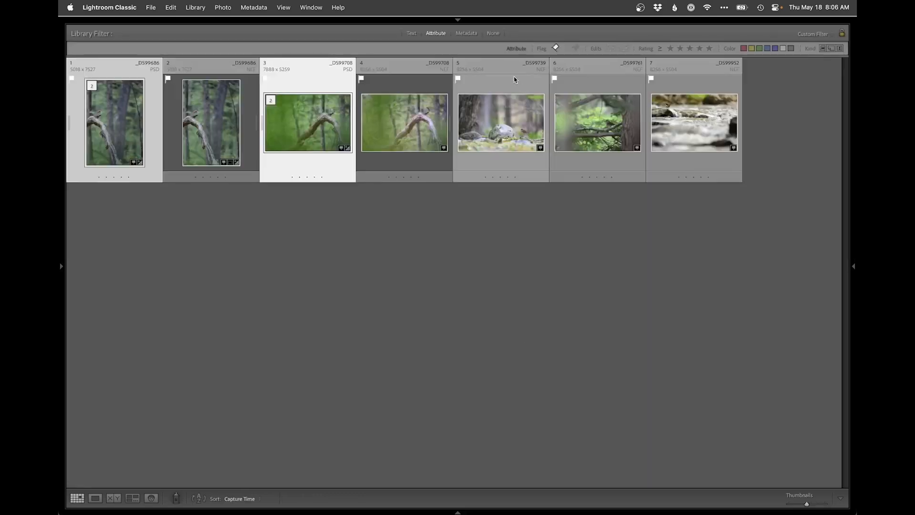
Step: Open the photo of the bird beside the boulder in Develop and crop it tighter, keeping the original aspect ratio
click(482, 133)
double_click(503, 133)
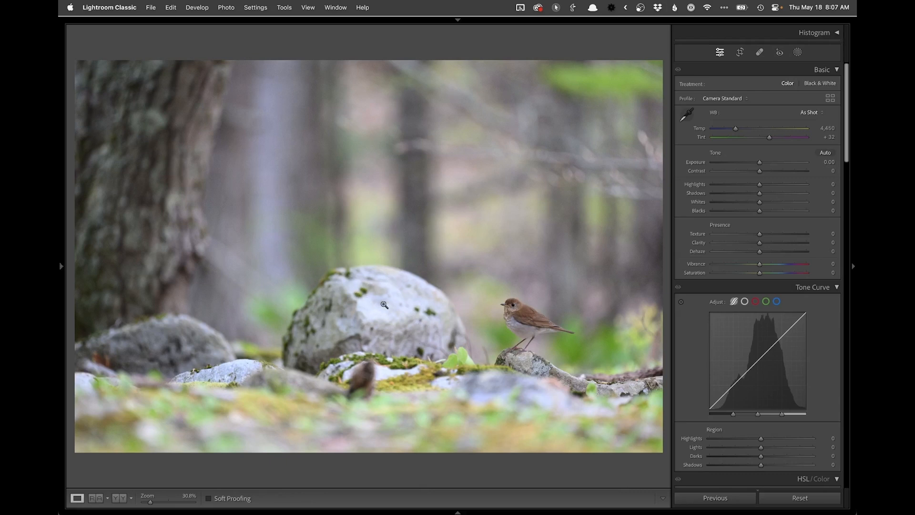
key(r)
drag(76, 210, 113, 212)
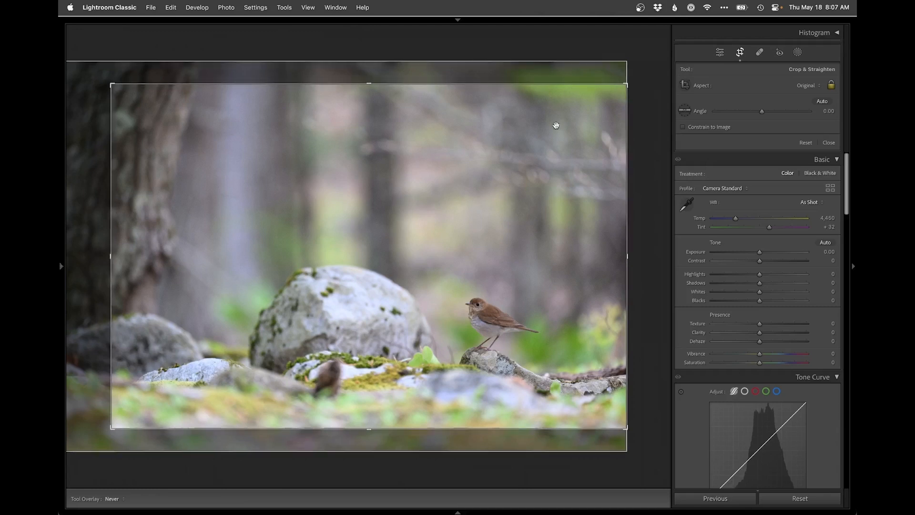
drag(552, 137, 551, 134)
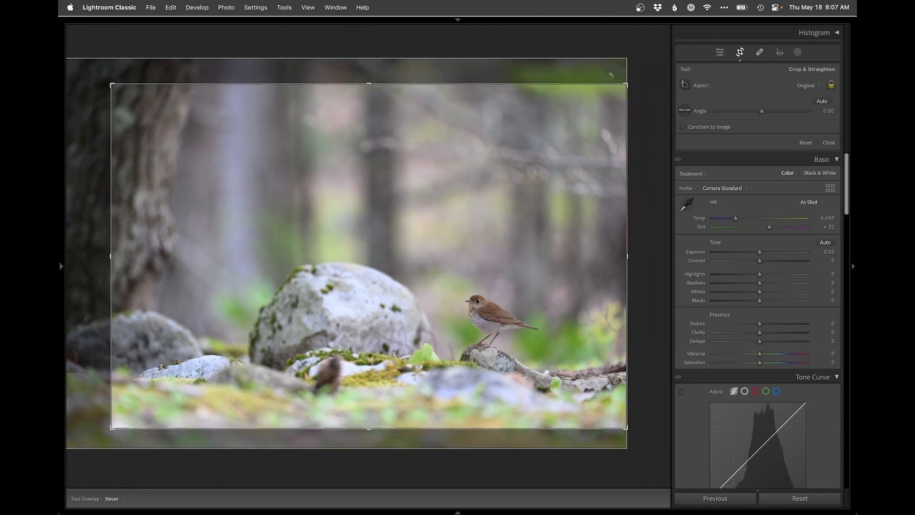
drag(625, 84, 623, 128)
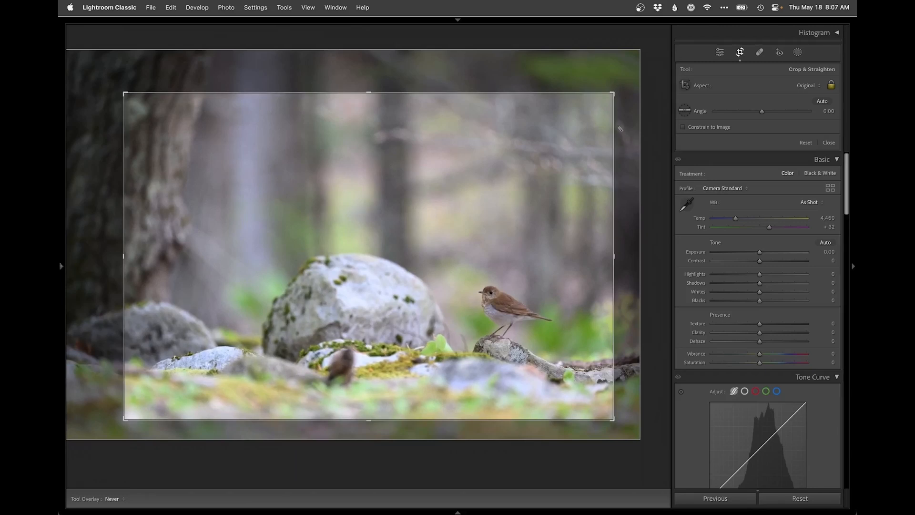
key(Return)
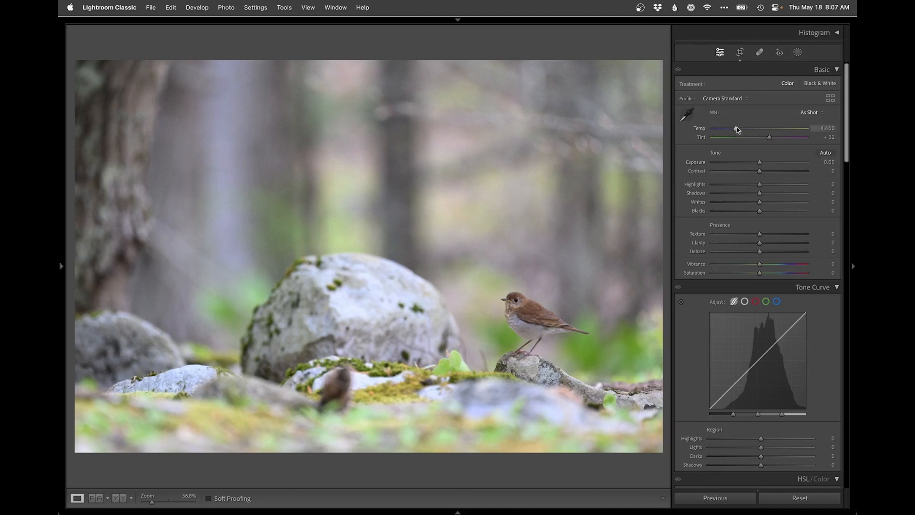
Step: Set the white balance to Temp 4,604 and Tint +25
drag(737, 131, 769, 142)
drag(768, 140, 766, 139)
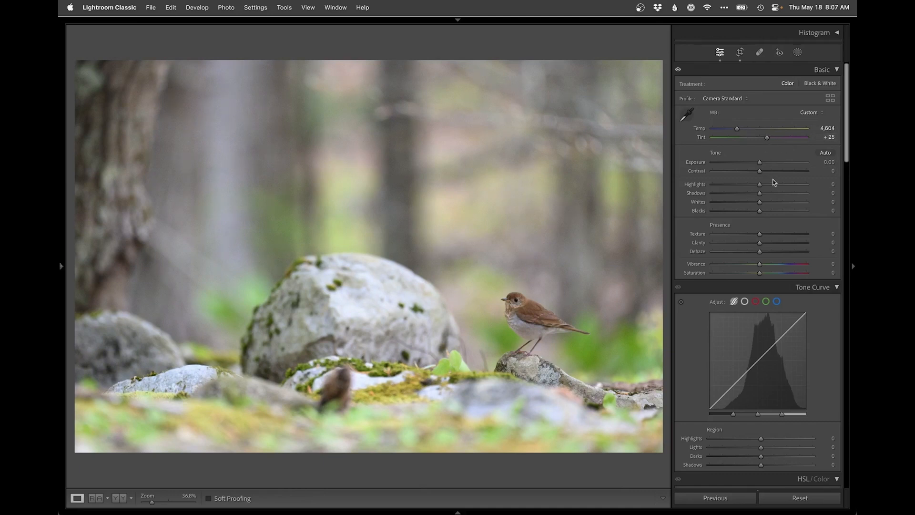
Step: Set the whole photo's Shadows to +53, Exposure to +0.05 and Blacks to −15
drag(782, 193, 785, 195)
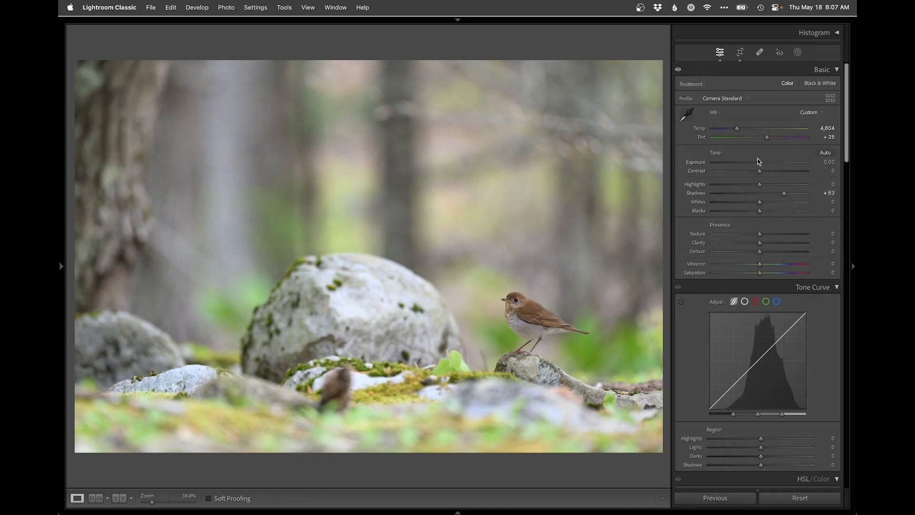
drag(759, 163, 760, 163)
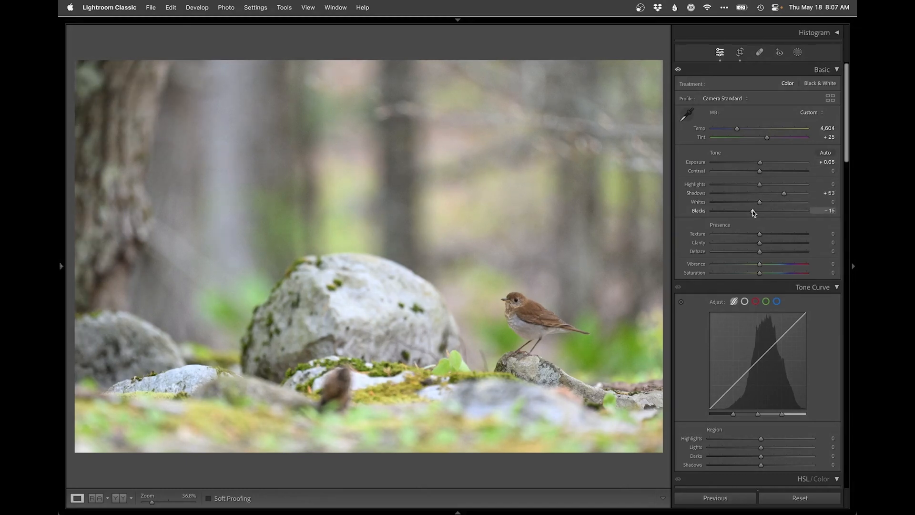
Step: Darken everything around the bird with an inverted radial gradient mask, Feather 100 and Exposure −0.56, and compare it switched off and on
click(797, 53)
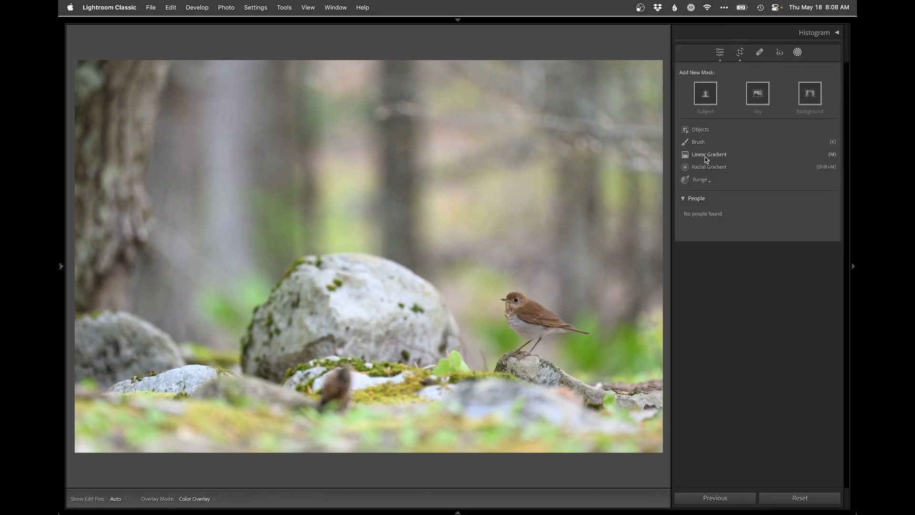
click(702, 167)
drag(522, 321, 758, 446)
click(815, 169)
drag(761, 265, 754, 267)
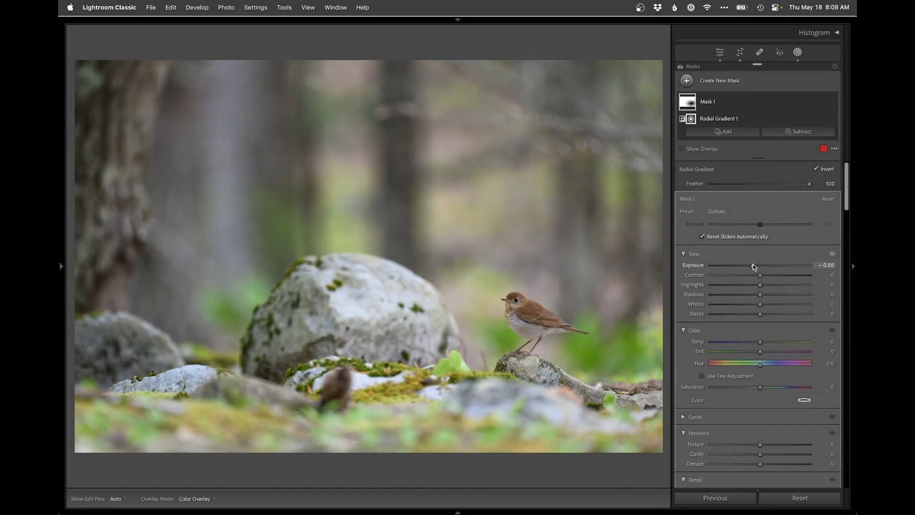
drag(753, 264, 738, 267)
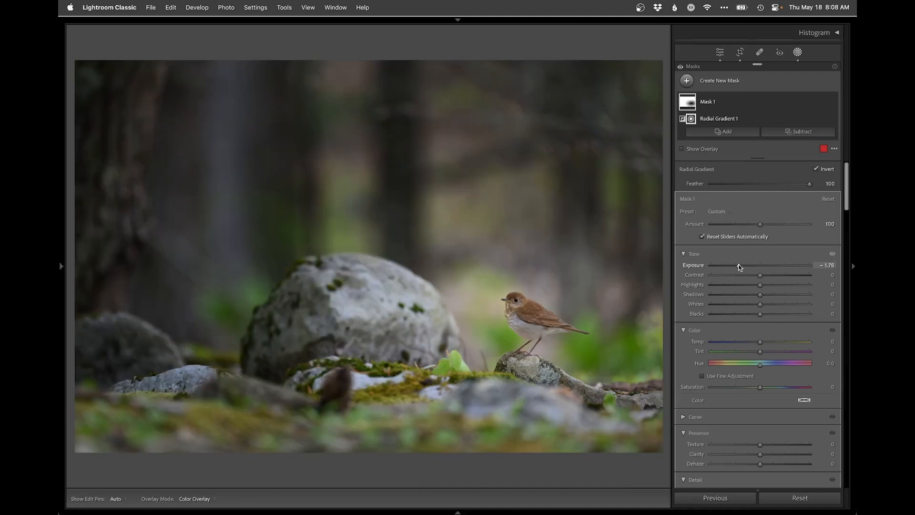
key(super+z)
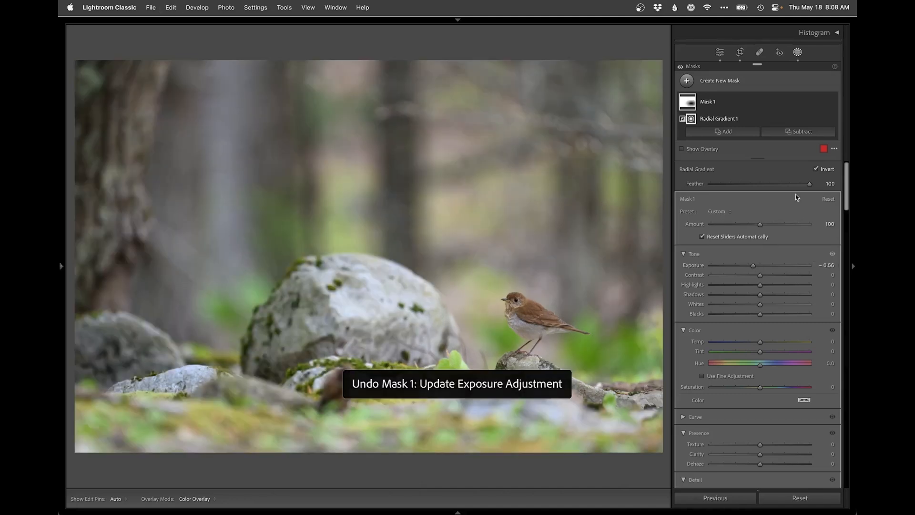
drag(744, 184, 857, 170)
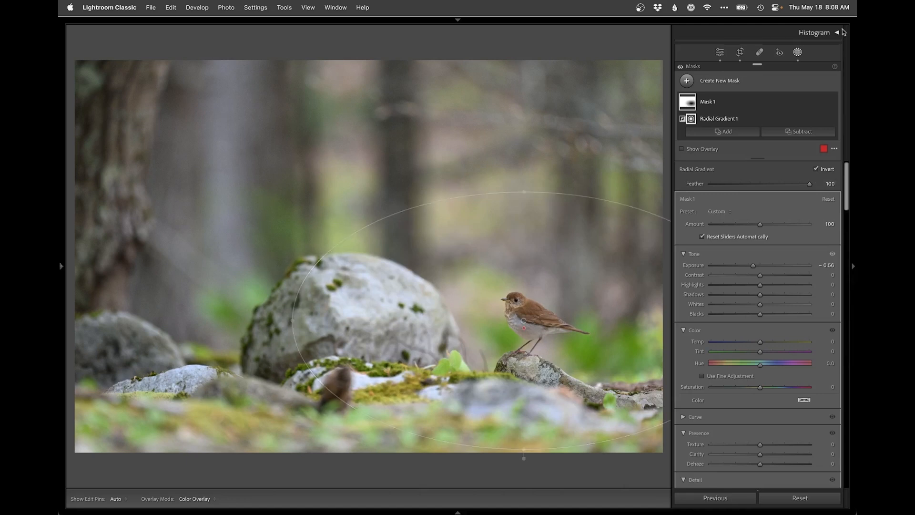
click(833, 102)
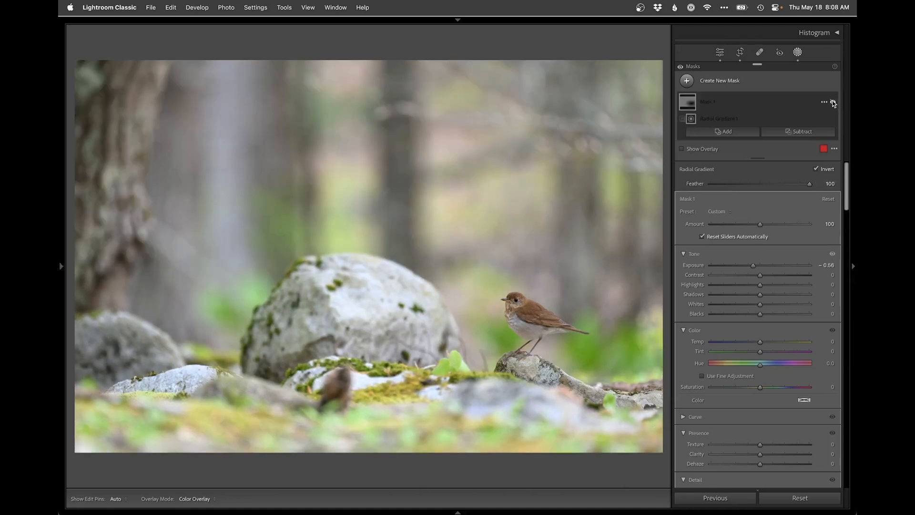
click(833, 103)
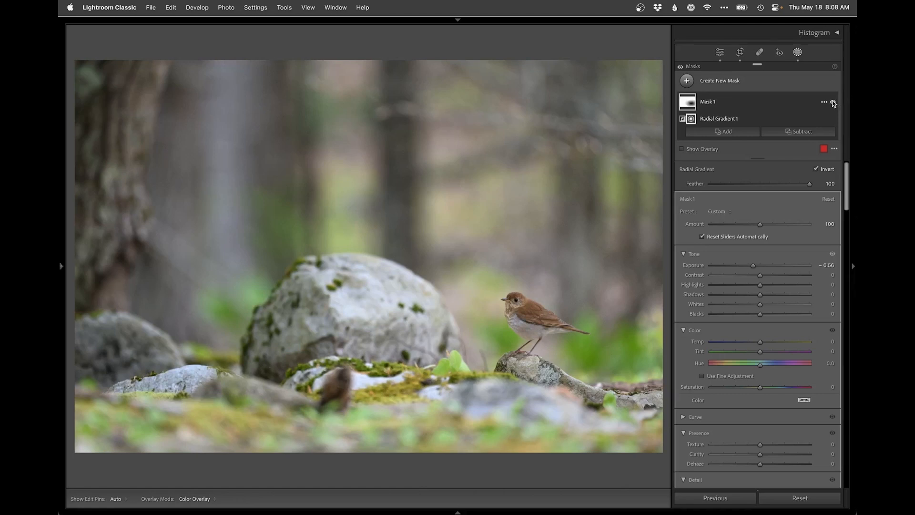
Step: Add a linear gradient mask rising from the foreground moss and set its Exposure to −0.83
click(720, 83)
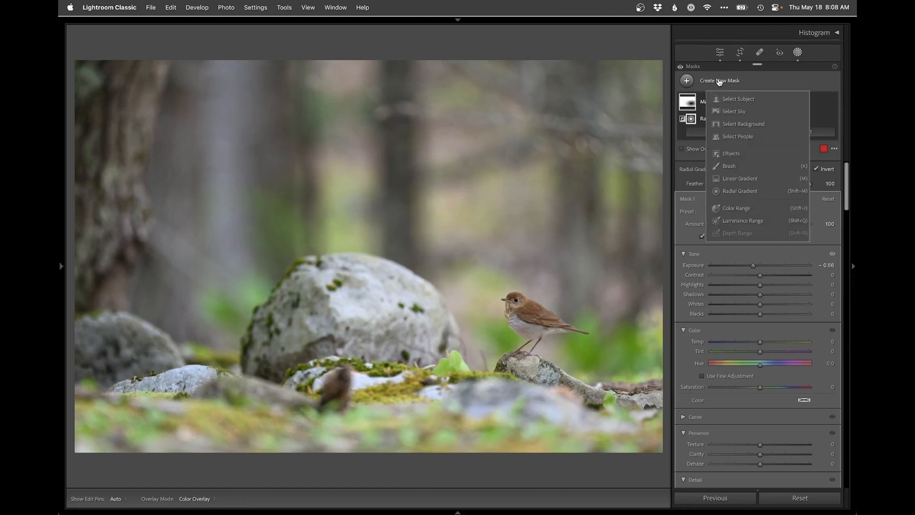
click(743, 182)
drag(402, 433, 401, 312)
drag(756, 275, 750, 275)
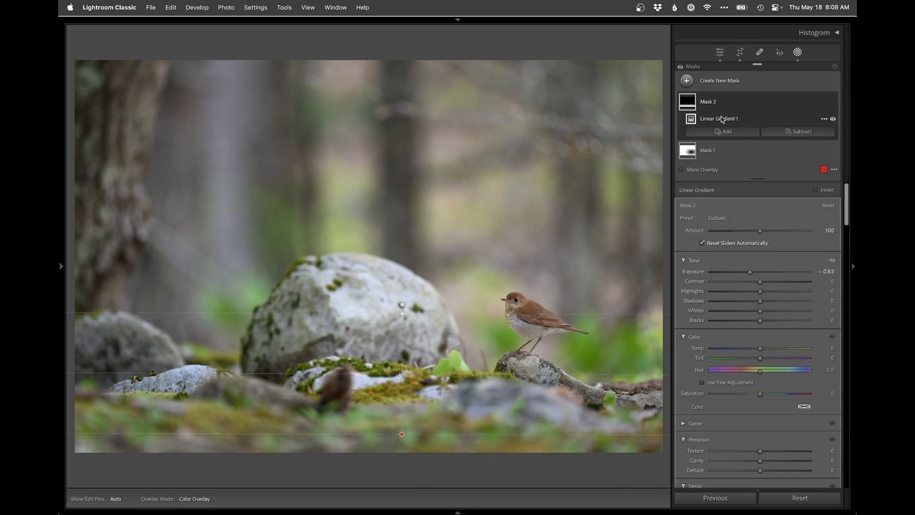
Step: Add a radial gradient mask over the large boulder and set its Exposure to −0.33
click(715, 82)
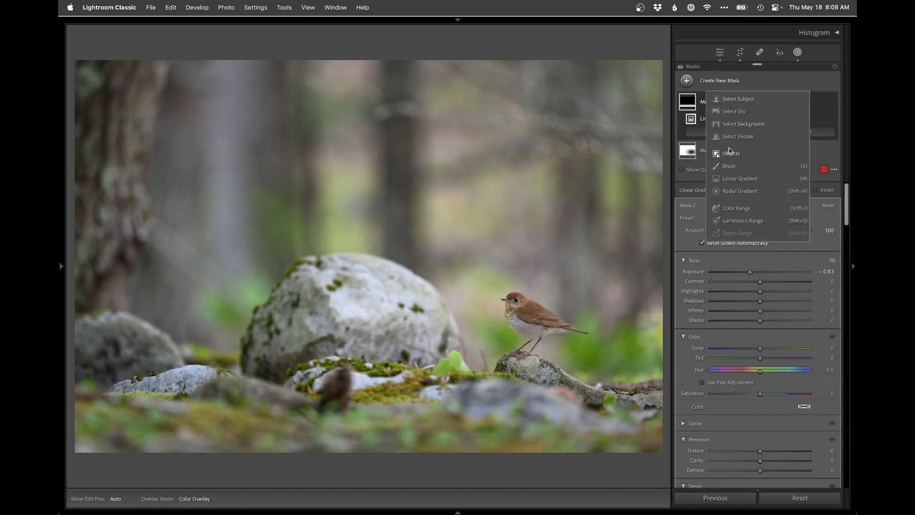
click(716, 179)
drag(370, 311, 491, 390)
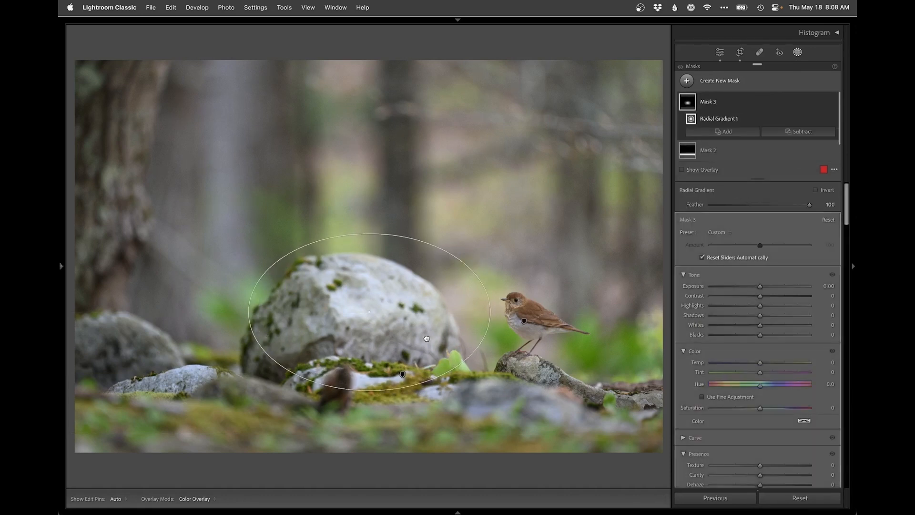
drag(760, 287, 755, 287)
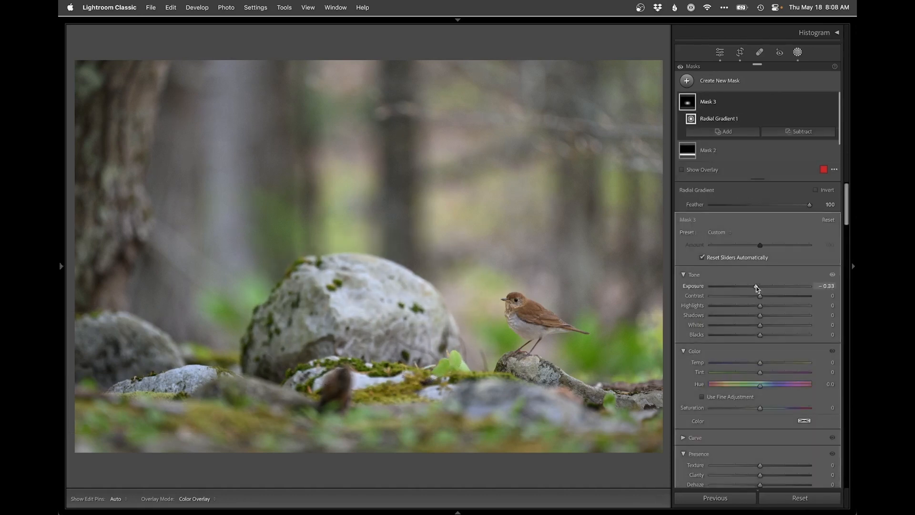
Step: Mask the bird with object selection and set Exposure 0.51, Shadows 48, Blacks −16 and Saturation 6
click(725, 85)
click(729, 155)
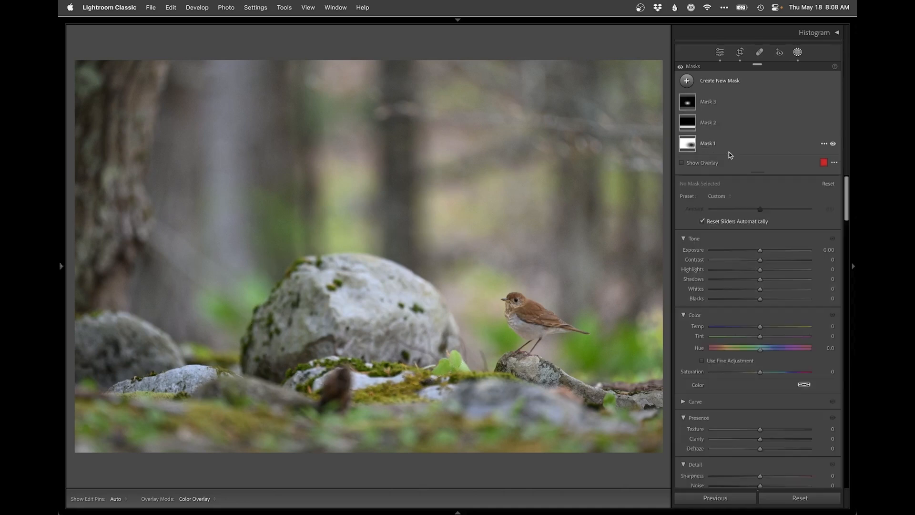
mouse_move(503, 296)
mouse_down()
mouse_move(585, 332)
mouse_move(529, 336)
mouse_move(511, 322)
mouse_move(509, 305)
mouse_move(529, 332)
mouse_move(525, 313)
mouse_move(532, 324)
mouse_up()
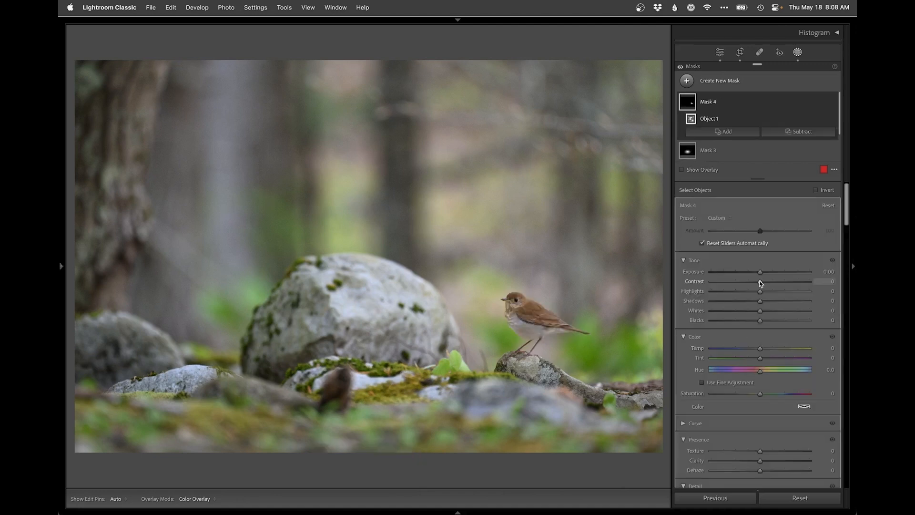
drag(766, 272, 766, 274)
drag(759, 320, 754, 322)
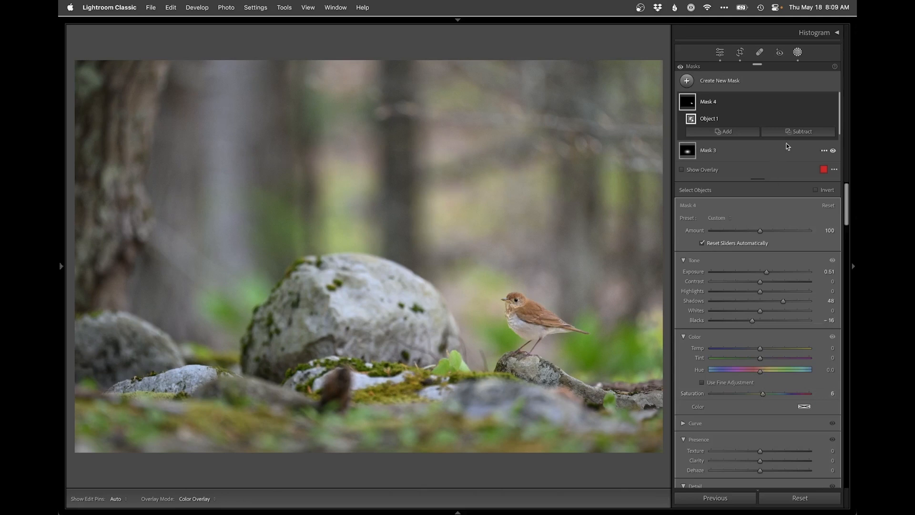
Step: Subtract a linear gradient from the bird mask, running upward from its legs, and leave masking
click(801, 131)
click(785, 239)
drag(530, 351, 530, 303)
key(shift+w)
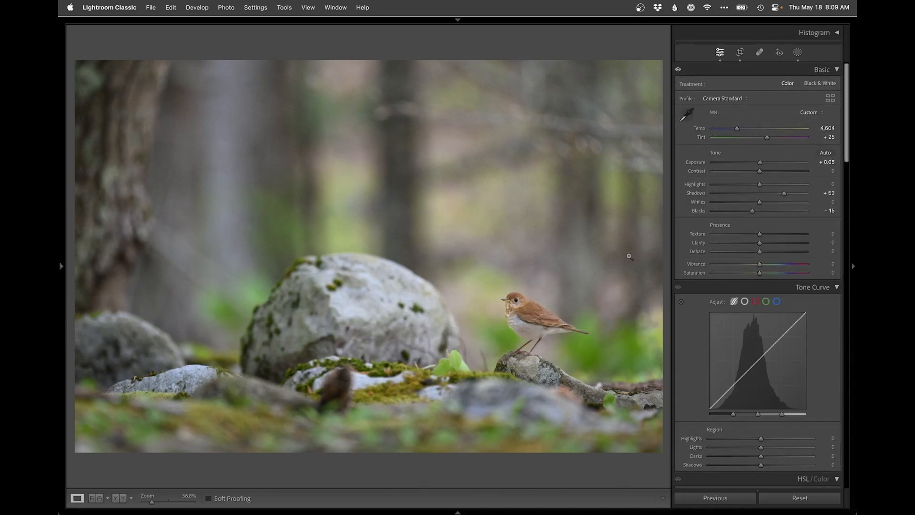
Step: Inspect the bird at 100% and compare the whole edited photo with its Before view
click(526, 311)
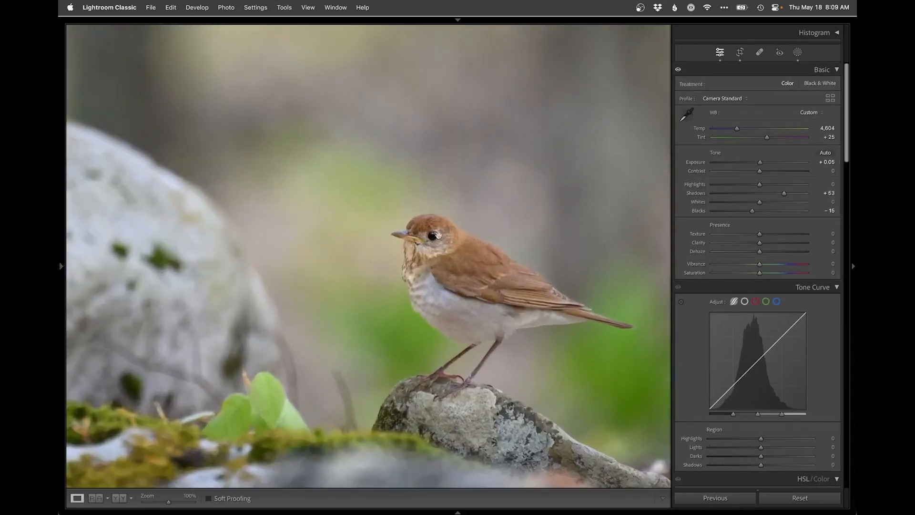
click(481, 271)
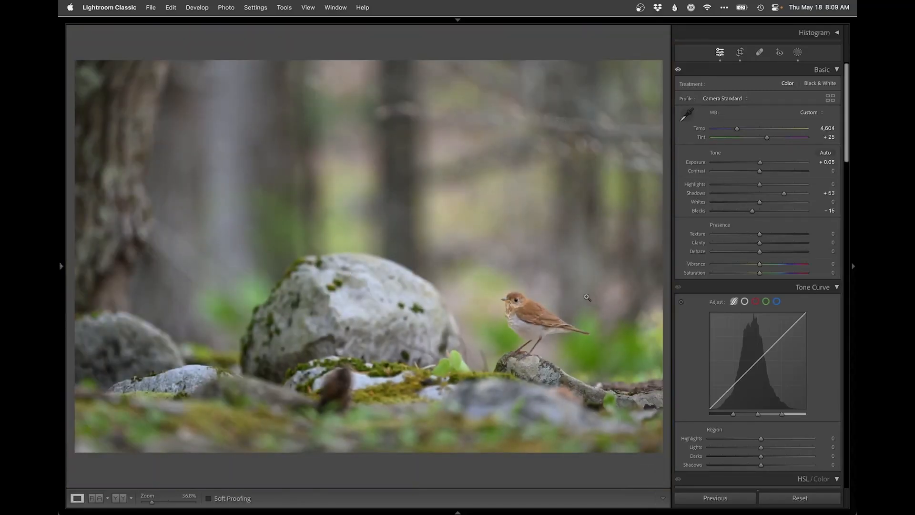
key(backslash)
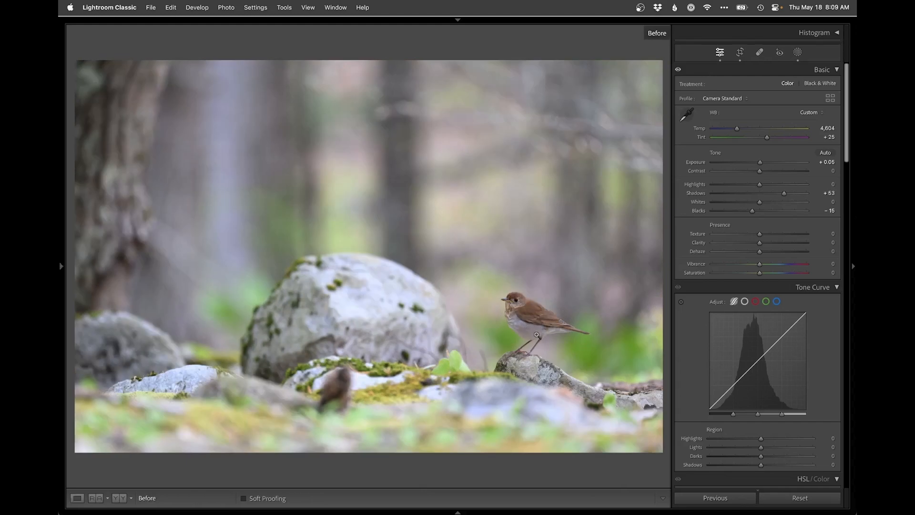
key(backslash)
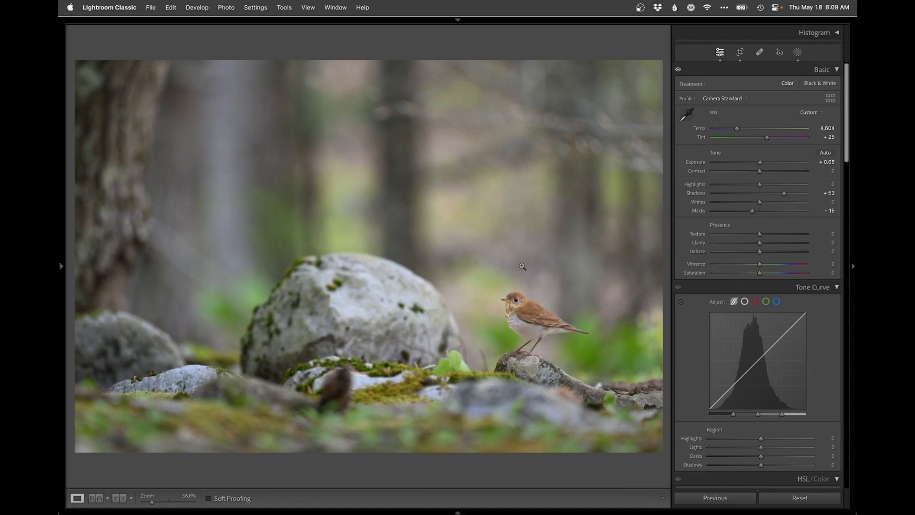
Step: Open the corrected photo in Photoshop and add an empty layer above the background
key(super+e)
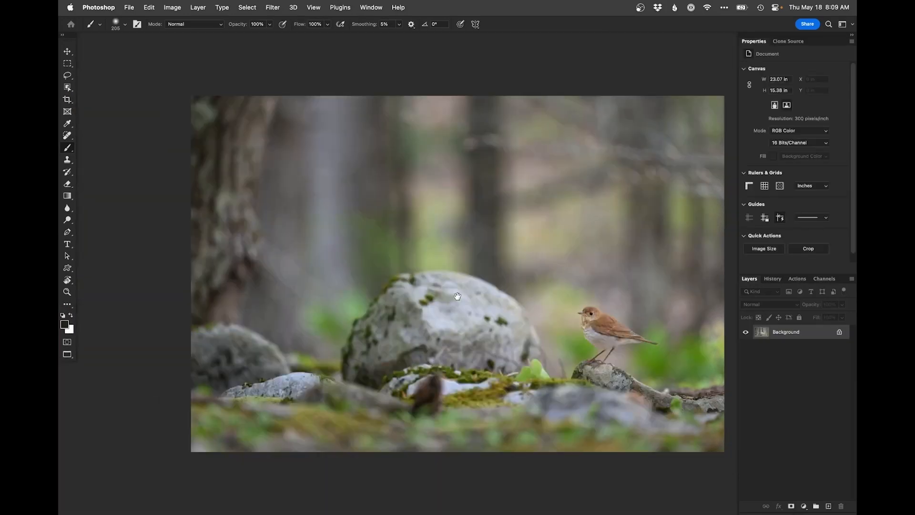
drag(423, 279, 410, 266)
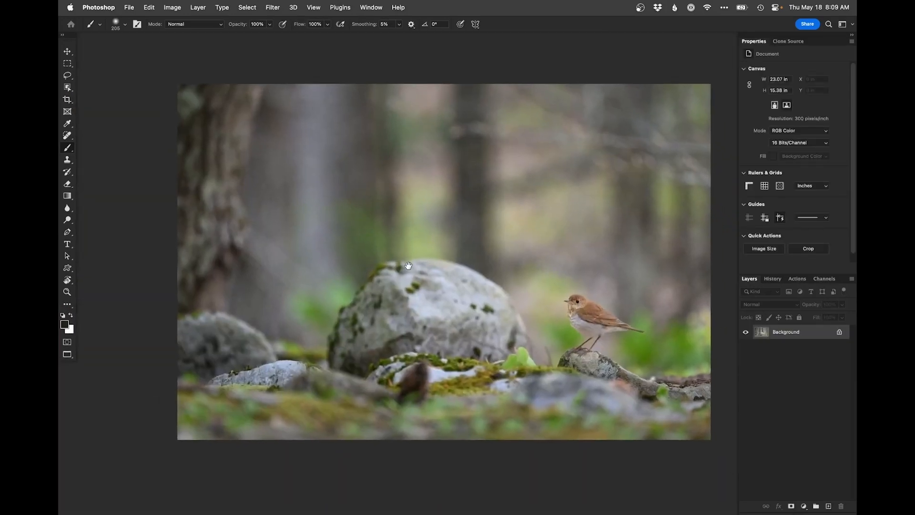
click(828, 505)
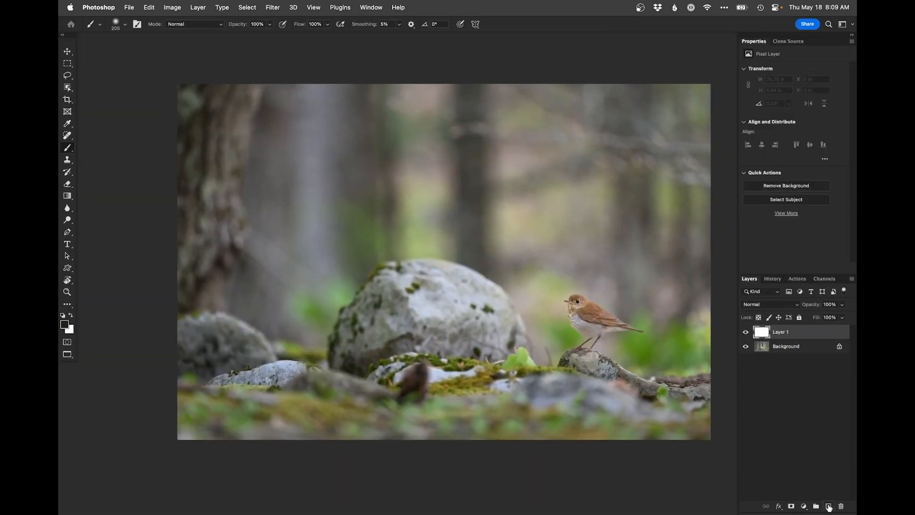
Step: Zoom in on the dark stump before the boulder and cover its upper edge beside the pale rock using the Clone Stamp
key(s)
super+click(423, 377)
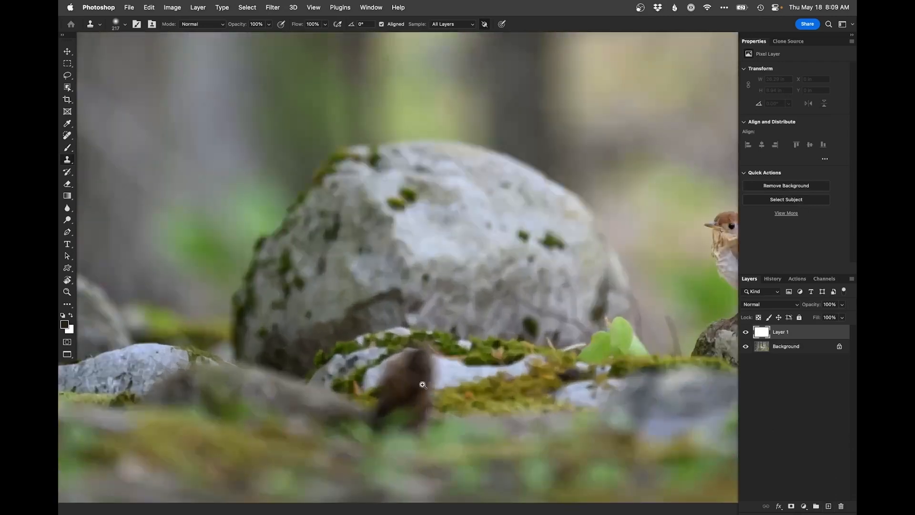
super+click(423, 383)
drag(423, 384, 422, 301)
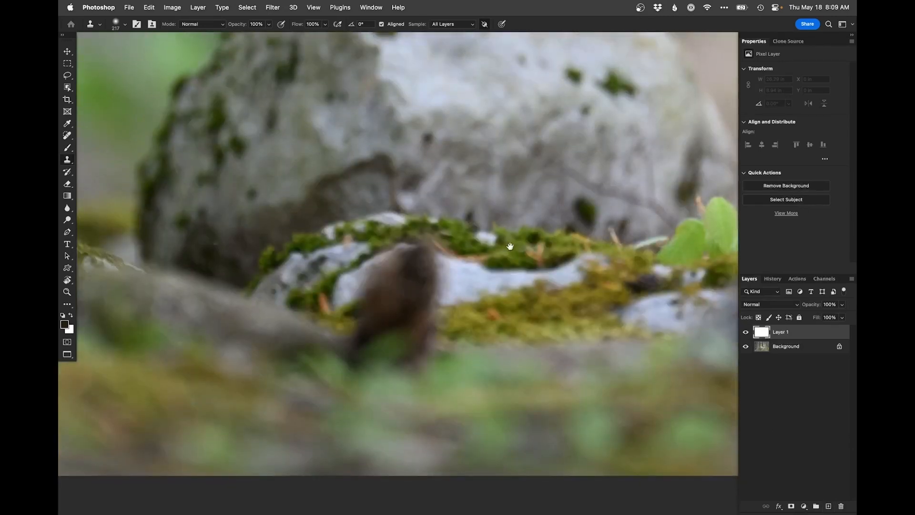
scroll(507, 243, down, 3)
drag(464, 250, 453, 243)
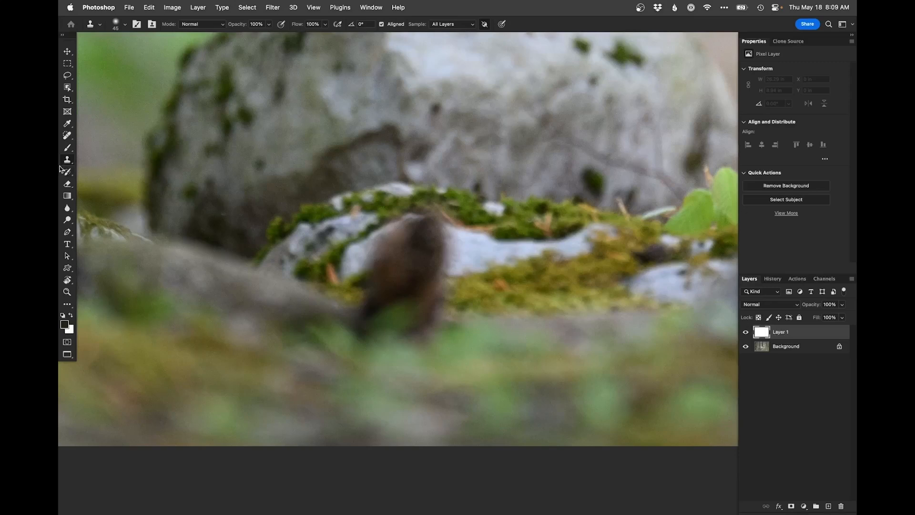
mouse_move(464, 258)
mouse_down()
mouse_move(439, 217)
mouse_move(473, 235)
mouse_move(434, 234)
mouse_move(472, 235)
mouse_move(439, 244)
mouse_up()
alt+click(470, 236)
alt+click(470, 235)
drag(489, 255, 502, 255)
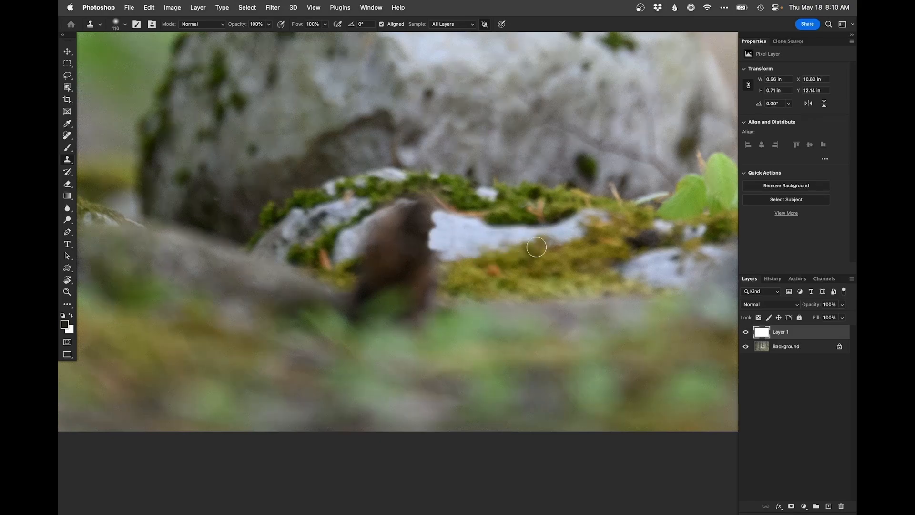
Step: Clone the pale rock's mossy lower edge across the middle of the dark stump
alt+click(520, 247)
mouse_move(445, 259)
mouse_down()
mouse_move(400, 260)
mouse_move(476, 259)
mouse_move(388, 263)
mouse_up()
alt+click(476, 259)
drag(381, 258, 367, 270)
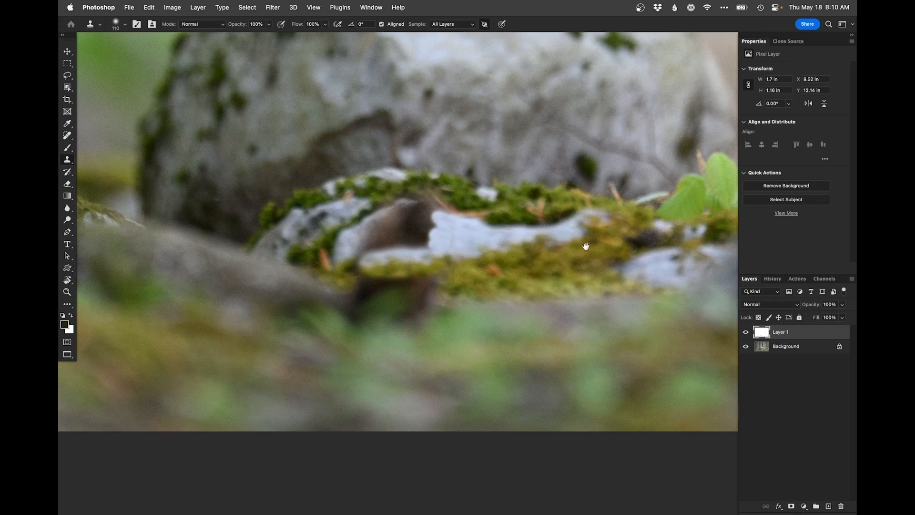
Step: Clone pale rock texture over most of the brown patch above the moss edge, reducing the brush to 68
mouse_move(358, 262)
mouse_down()
mouse_move(360, 254)
mouse_move(368, 261)
mouse_move(427, 243)
mouse_move(398, 243)
mouse_move(429, 232)
mouse_move(426, 211)
mouse_move(416, 210)
mouse_move(429, 215)
mouse_move(403, 238)
mouse_move(407, 221)
mouse_up()
key(bracketleft)
key(bracketleft)
key(bracketleft)
key(bracketleft)
alt+click(446, 242)
alt+click(477, 222)
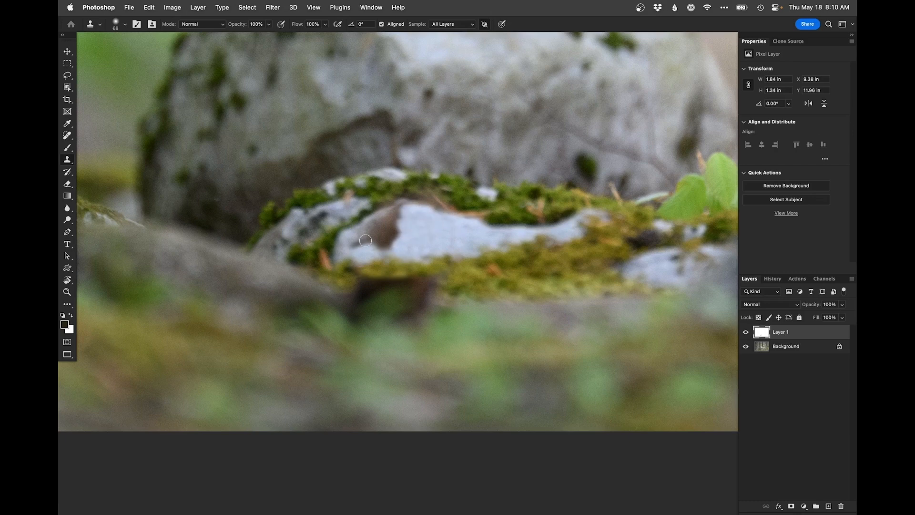
Step: Clone pale rock over the leftover brown sliver and blend the repaired surface with short dabs
alt+click(345, 248)
mouse_move(350, 240)
mouse_down()
mouse_move(419, 220)
mouse_move(377, 240)
mouse_move(392, 242)
mouse_move(386, 221)
mouse_move(398, 217)
mouse_move(388, 233)
mouse_move(405, 228)
mouse_move(377, 226)
mouse_move(397, 211)
mouse_move(379, 253)
mouse_up()
alt+click(366, 250)
alt+click(419, 223)
alt+click(419, 232)
alt+click(415, 233)
alt+click(416, 223)
alt+click(409, 232)
Step: Clone foreground texture over the stump's remaining dark base with a 178 brush, and view the whole photo
alt+click(404, 241)
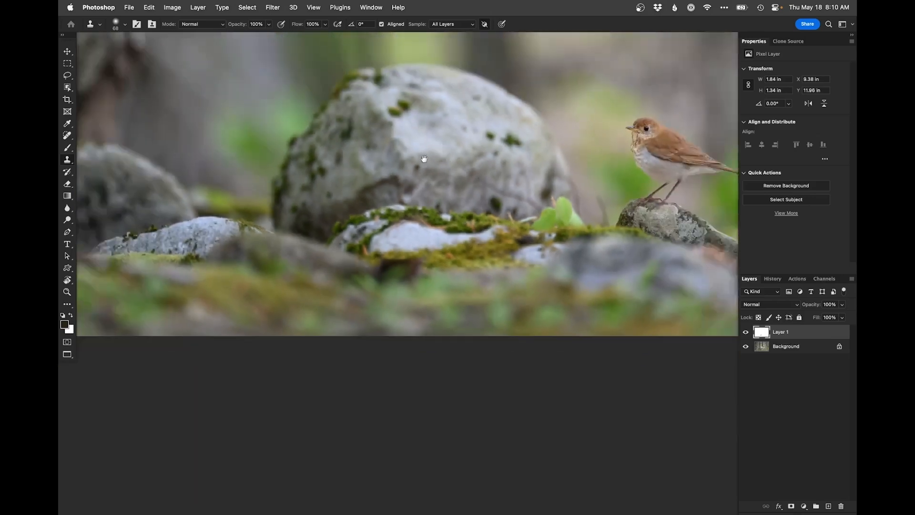
alt+click(406, 250)
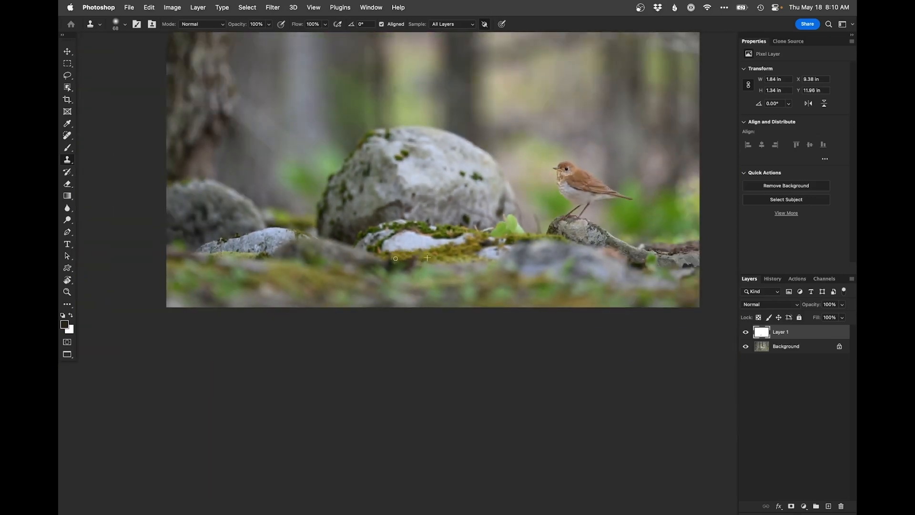
mouse_move(393, 264)
mouse_down()
mouse_move(421, 265)
mouse_move(394, 265)
mouse_move(408, 262)
mouse_up()
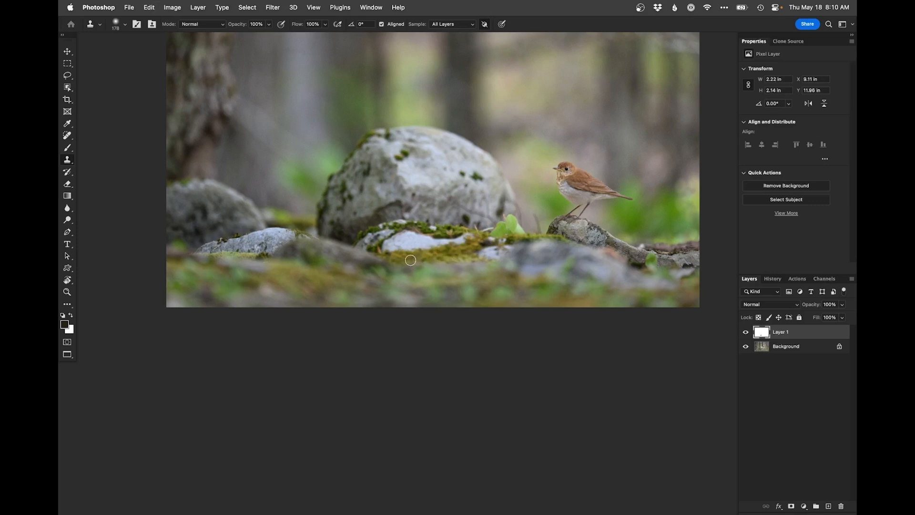
click(387, 254)
key(super+minus)
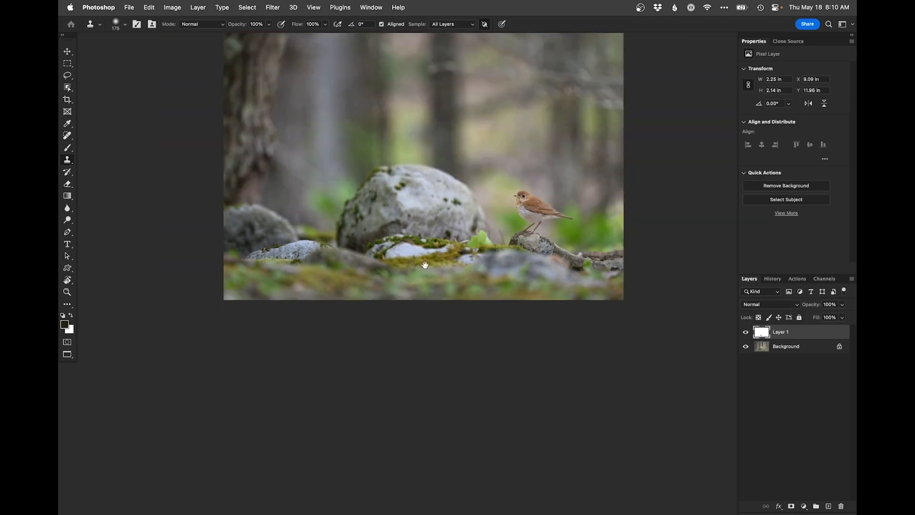
drag(422, 270, 410, 294)
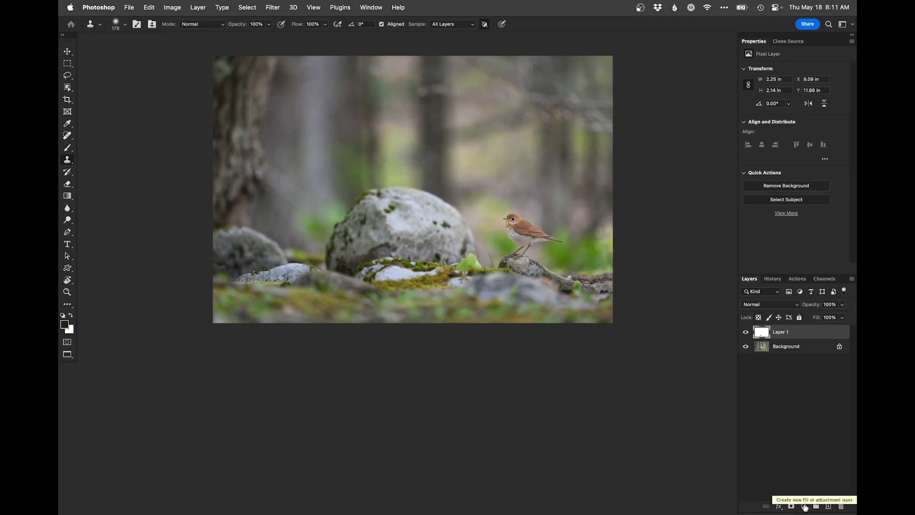
Step: Add a Curves adjustment layer above the cloning layer and darken the midtones from input 104 to output 90
click(804, 506)
click(805, 351)
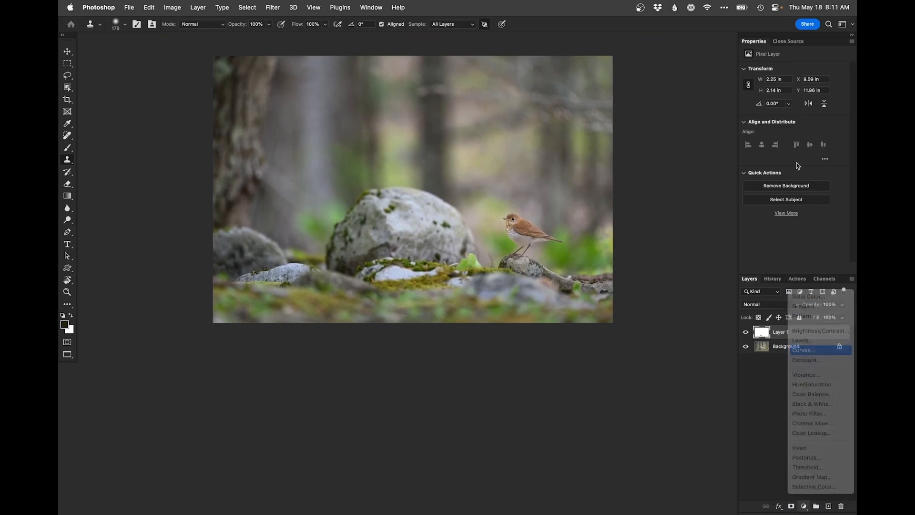
drag(796, 138, 796, 141)
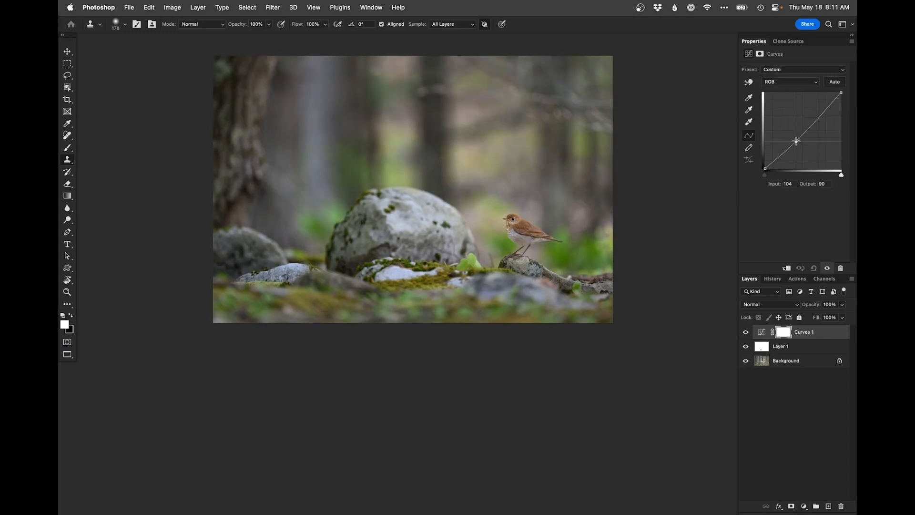
Step: Paint black over the bird on the darkening curve's mask with a soft brush enlarged to 141
scroll(556, 206, up, 5)
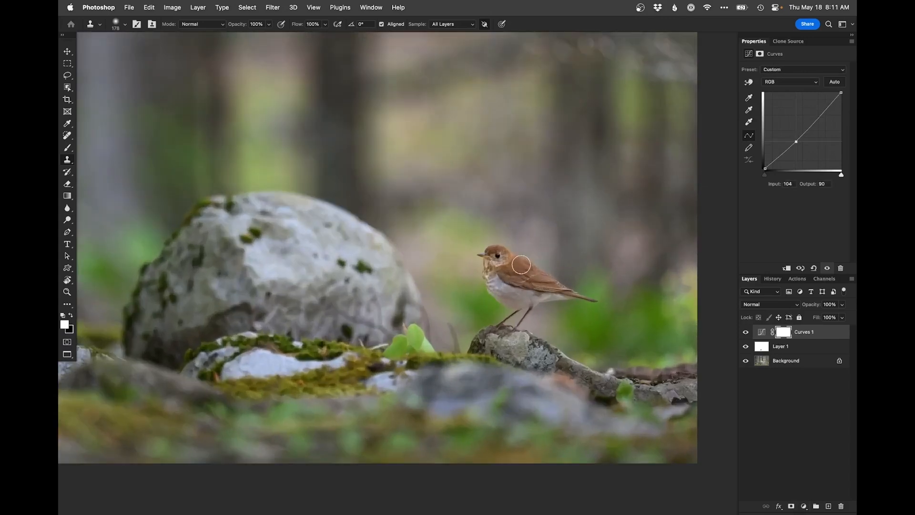
key(b)
scroll(508, 282, up, 3)
drag(522, 266, 506, 265)
key(x)
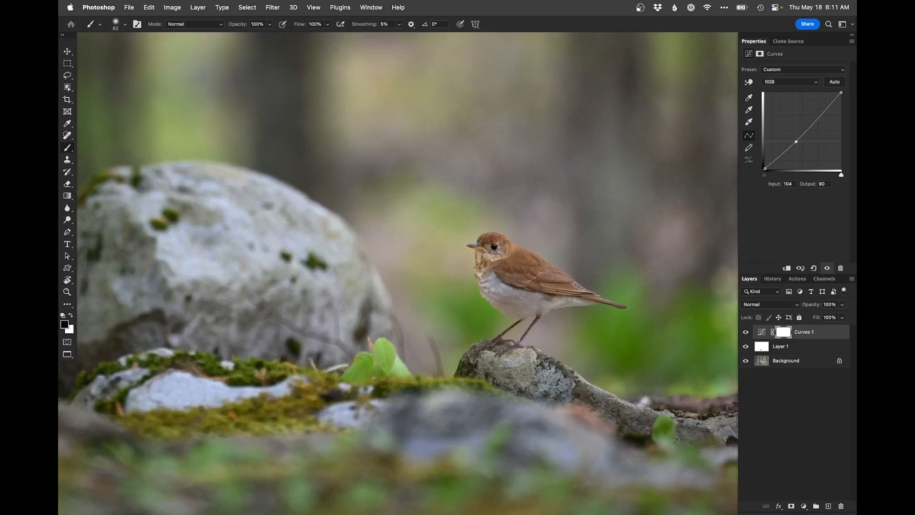
mouse_move(488, 254)
mouse_down()
mouse_move(499, 266)
mouse_move(492, 285)
mouse_move(527, 306)
mouse_move(575, 300)
mouse_move(529, 267)
mouse_move(535, 261)
mouse_move(506, 276)
mouse_move(536, 287)
mouse_move(510, 290)
mouse_move(532, 298)
mouse_move(460, 236)
mouse_up()
key(])
key(])
key(])
super+click(495, 255)
super+click(448, 222)
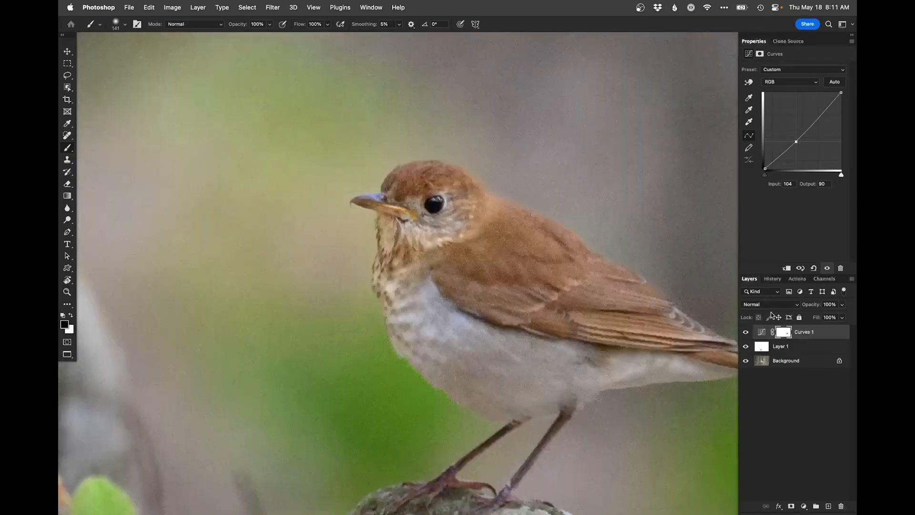
Step: Add a second Curves adjustment layer that strongly lifts the highlights and maps input 42 to output 62
click(803, 505)
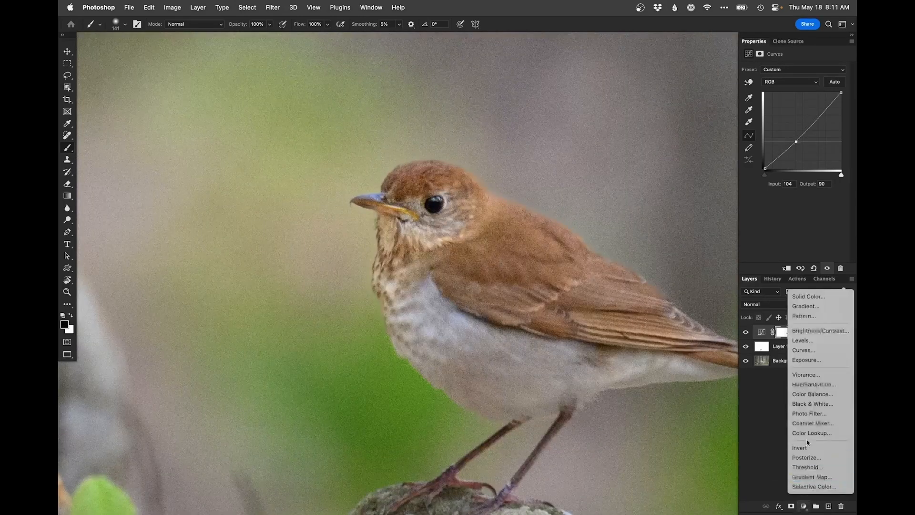
click(811, 351)
drag(807, 126, 807, 110)
click(778, 149)
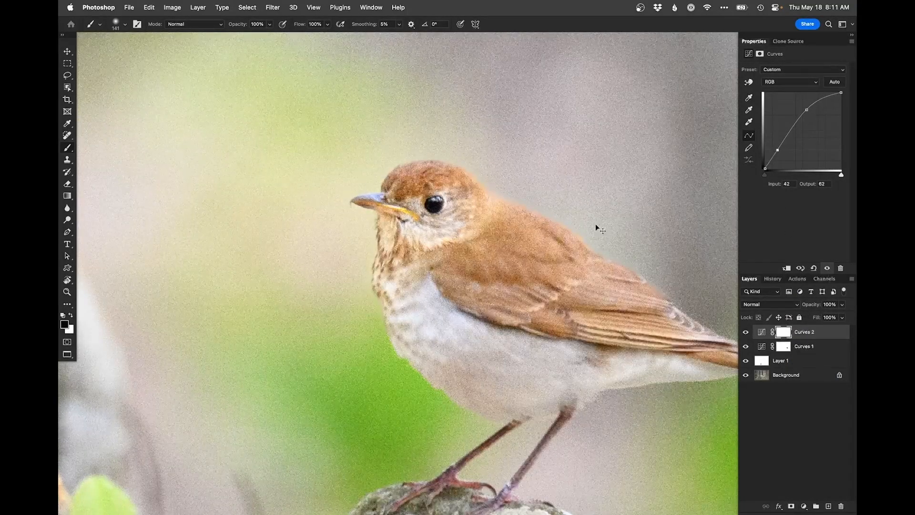
Step: Invert the brightening curve's mask and paint white over the bird's eye area and face with a small brush
key(super+i)
drag(448, 210, 400, 214)
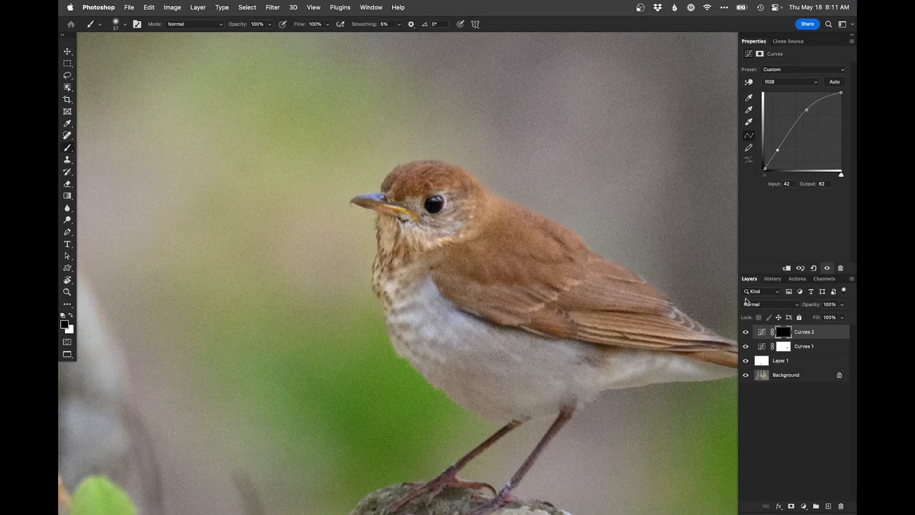
key(x)
drag(438, 203, 461, 205)
drag(416, 185, 419, 185)
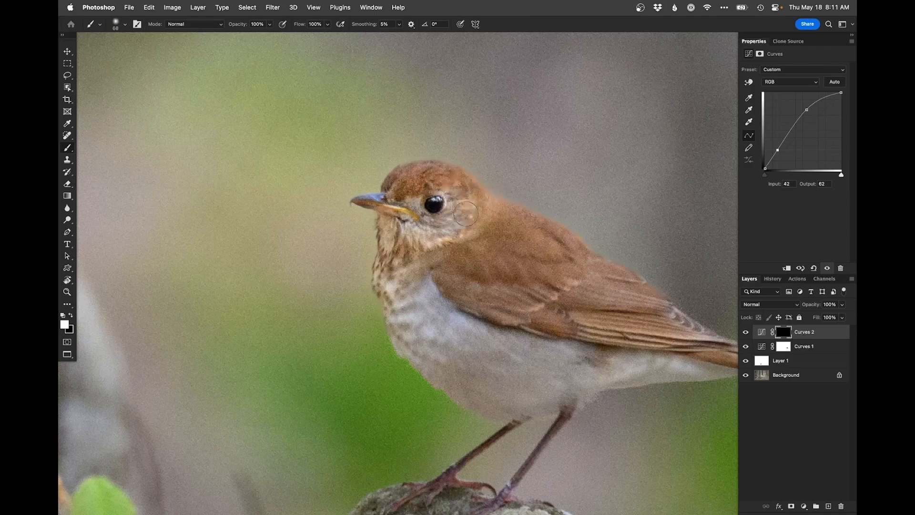
Step: View the whole photo and compare the bird with the brightening curve hidden and shown
key(super+0)
alt+click(557, 288)
drag(541, 299, 485, 288)
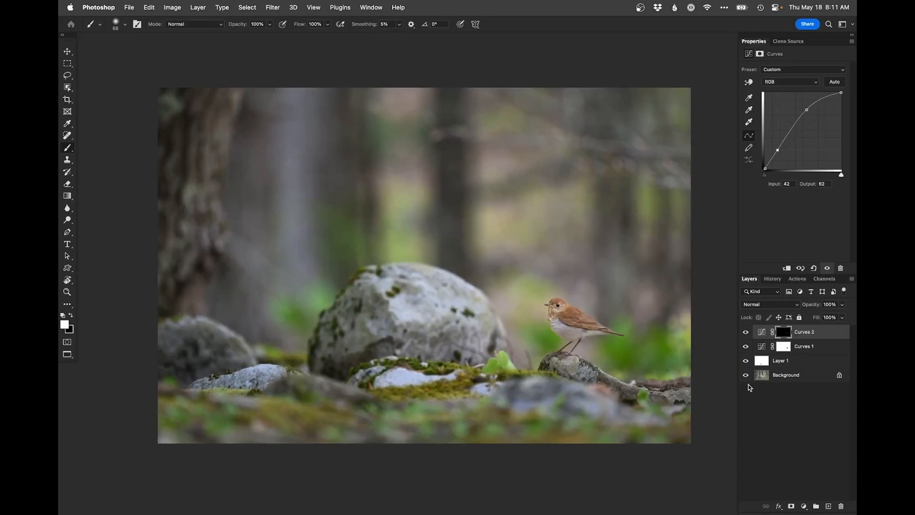
click(746, 332)
click(746, 333)
Step: Refine the brightening curve's mask around the bird's head, painting black along its upper outline with a 131 brush
super+click(564, 306)
super+click(563, 306)
drag(565, 298, 572, 301)
key(x)
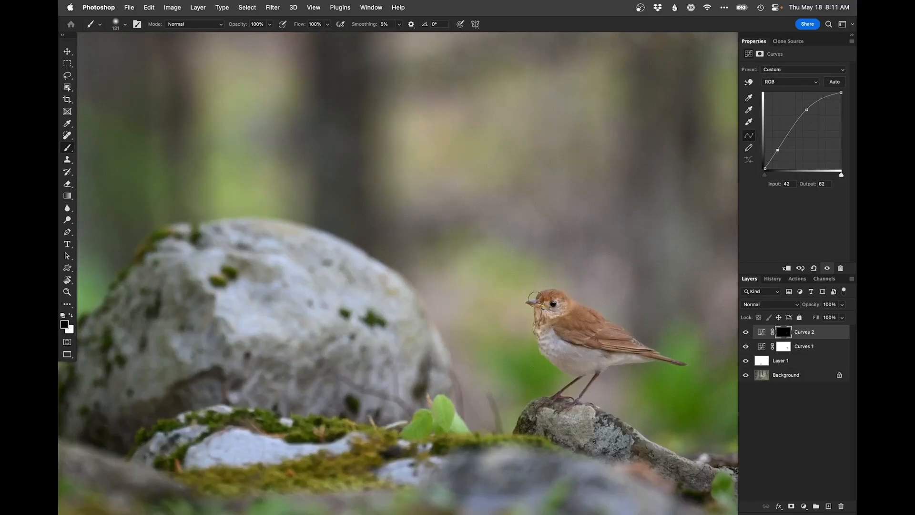
alt+click(567, 287)
drag(557, 289, 555, 296)
alt+click(559, 284)
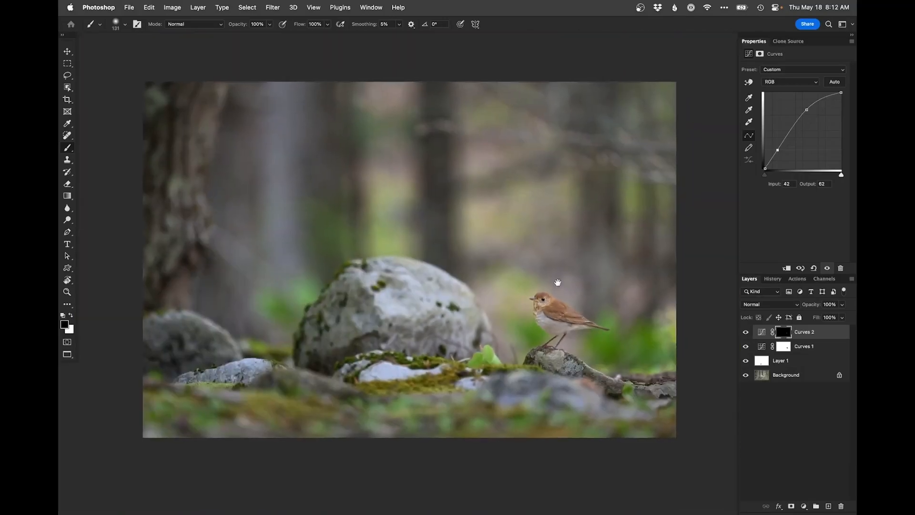
Step: Compare the Background alone with the full layered edit across the whole photo, and save the file
key(x)
key(bracketright)
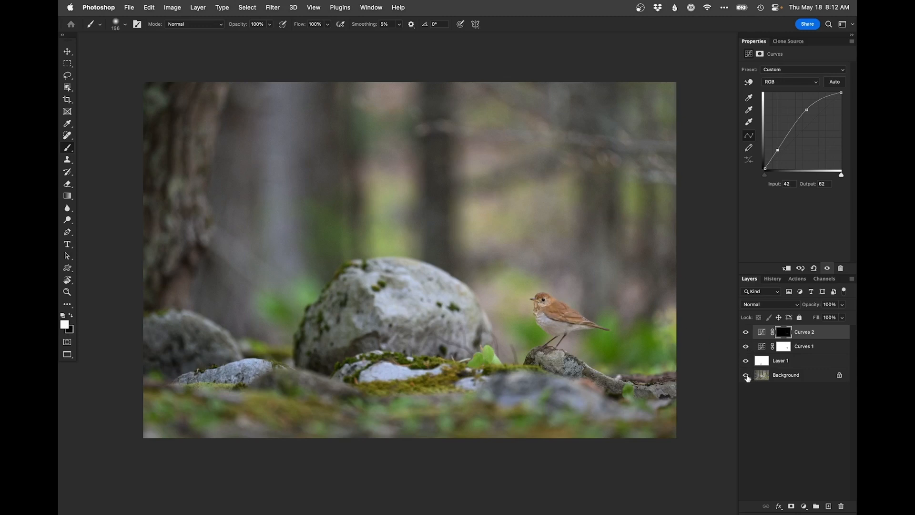
alt+click(746, 376)
alt+click(745, 376)
alt+click(745, 376)
alt+click(746, 376)
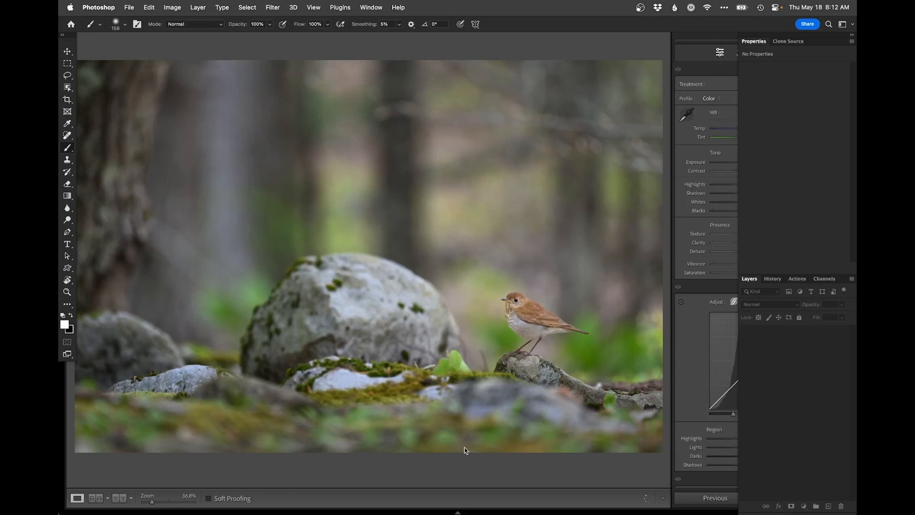
Step: Switch to Lightroom Classic and show the retouched PSD beside its original NEF in Survey view
click(466, 474)
key(g)
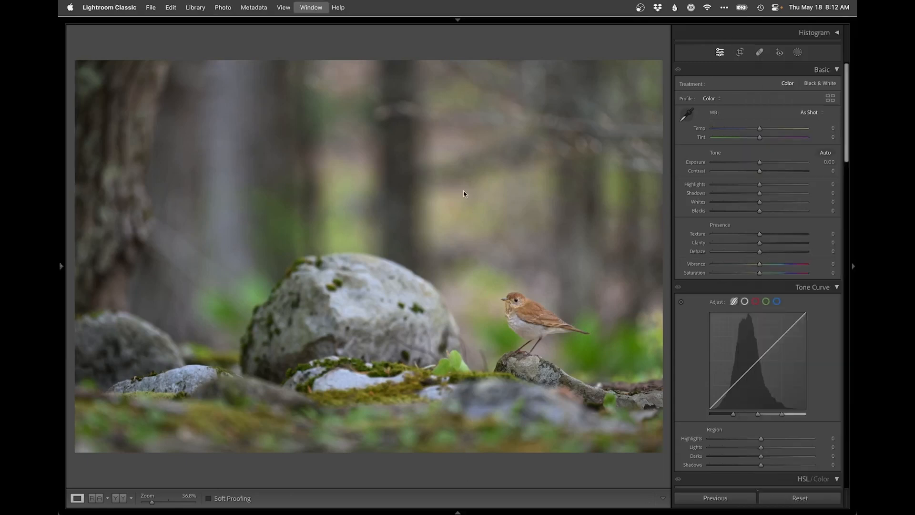
key(Right)
key(d)
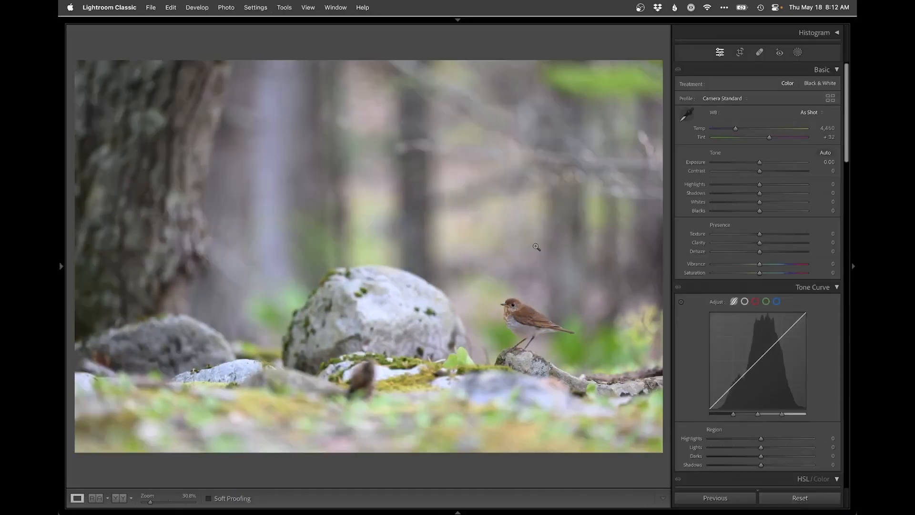
key(g)
super+click(513, 178)
key(n)
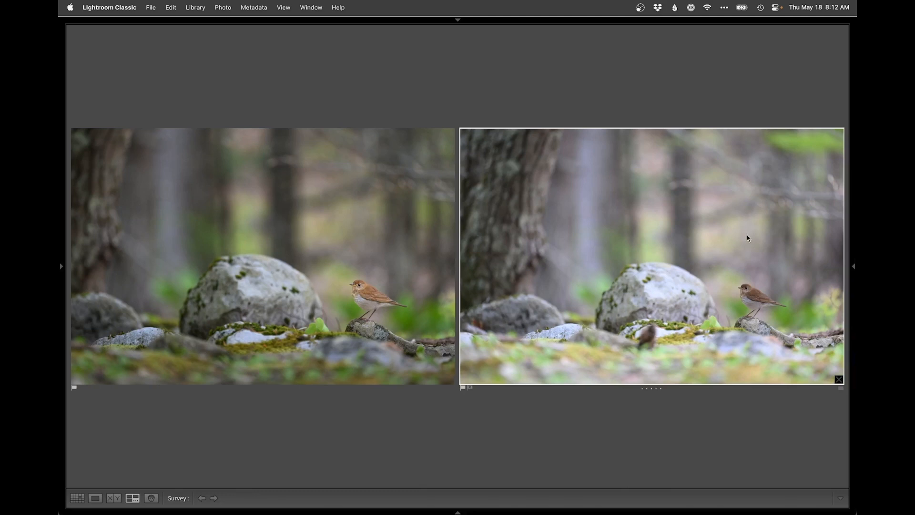
Step: Examine the retouched photo enlarged, followed by the unedited original at the same Loupe view
double_click(414, 260)
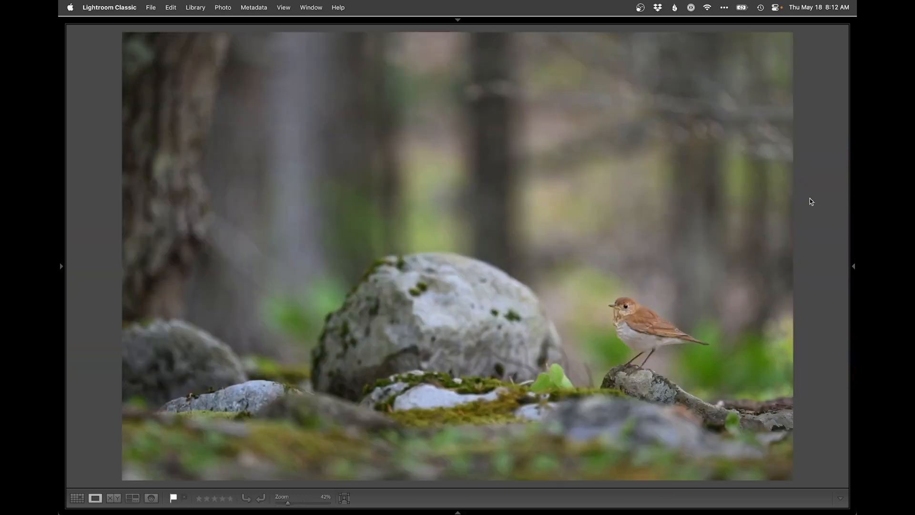
key(g)
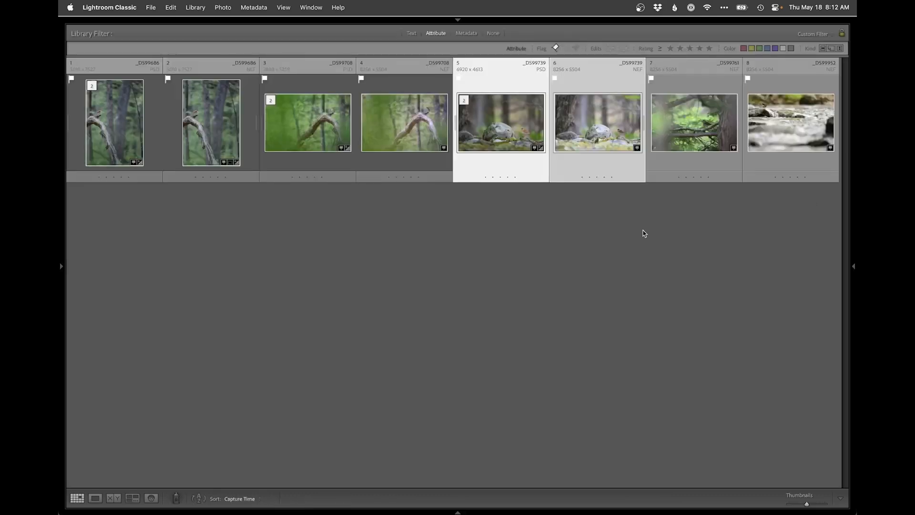
double_click(605, 150)
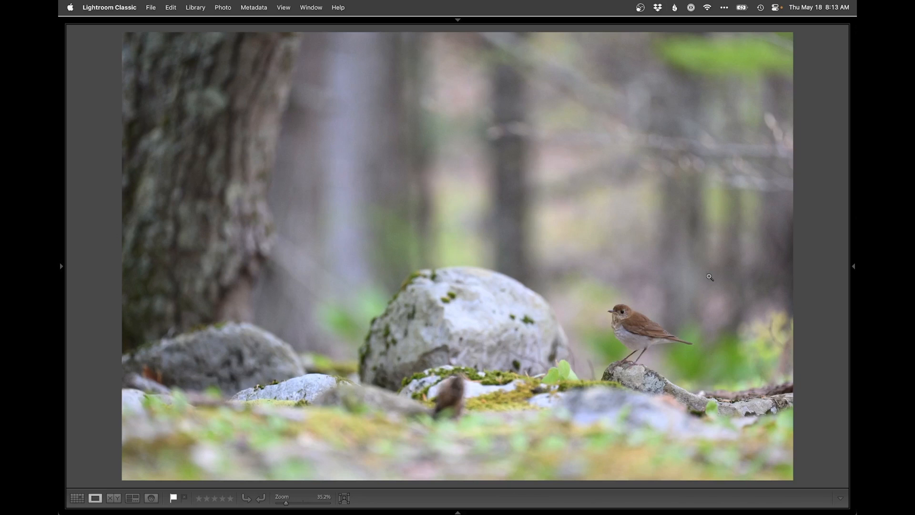
Step: Restore the reset NEF's adjustments in Develop by returning to its Subtract Linear Gradient history state
key(super+z)
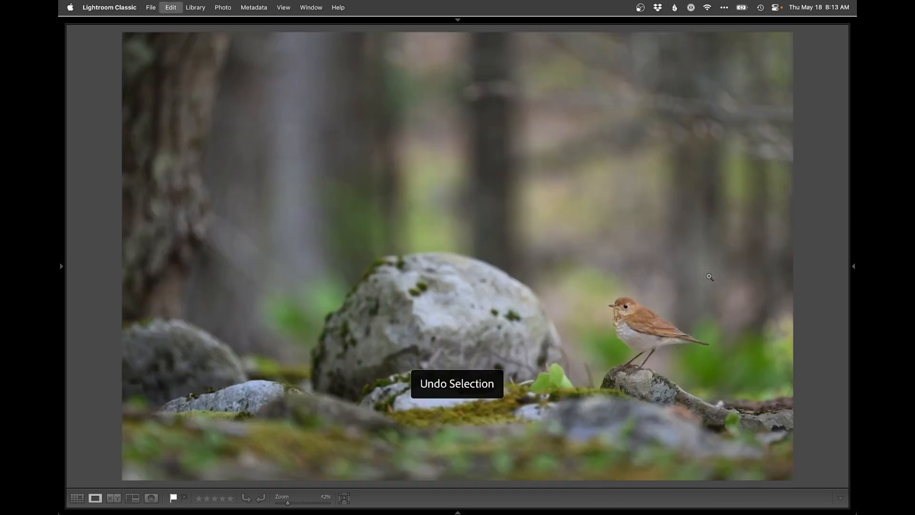
key(super+shift+z)
key(d)
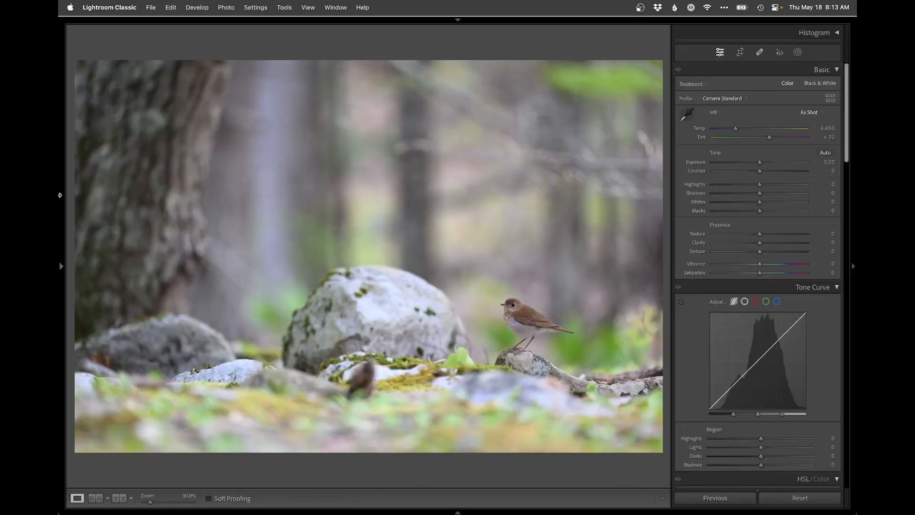
mouse_move(59, 195)
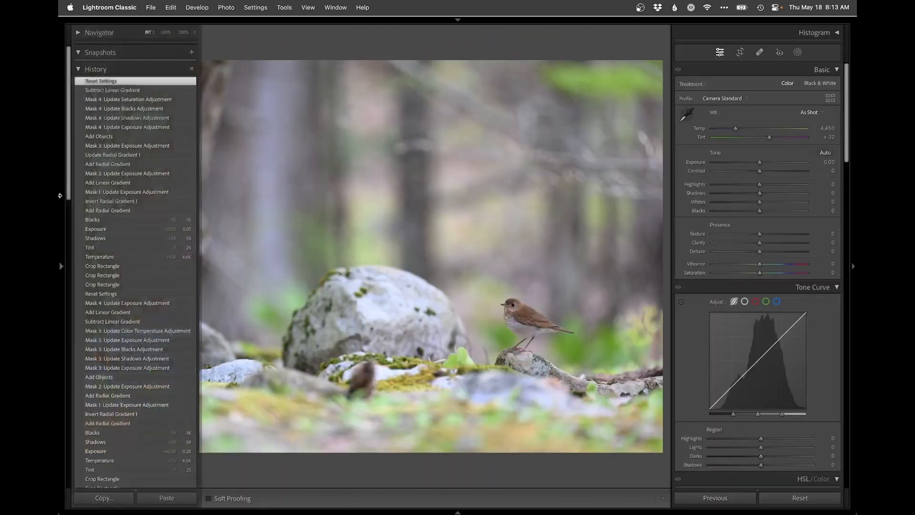
click(119, 90)
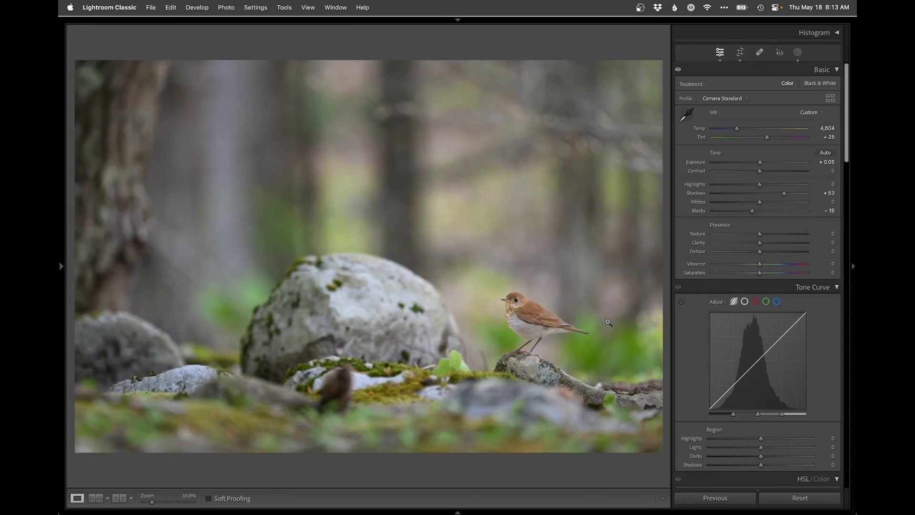
Step: Compare the restored NEF with its unadjusted before view in Develop, and return to the photo grid
key(g)
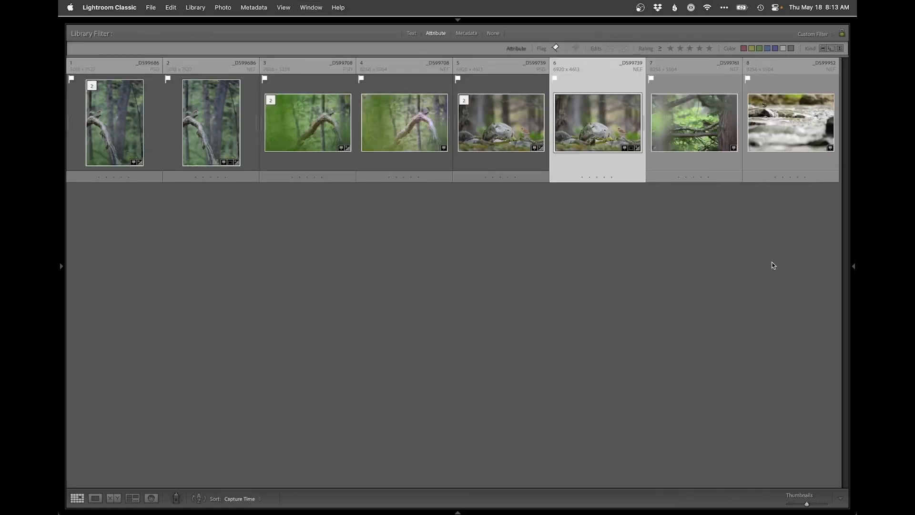
key(d)
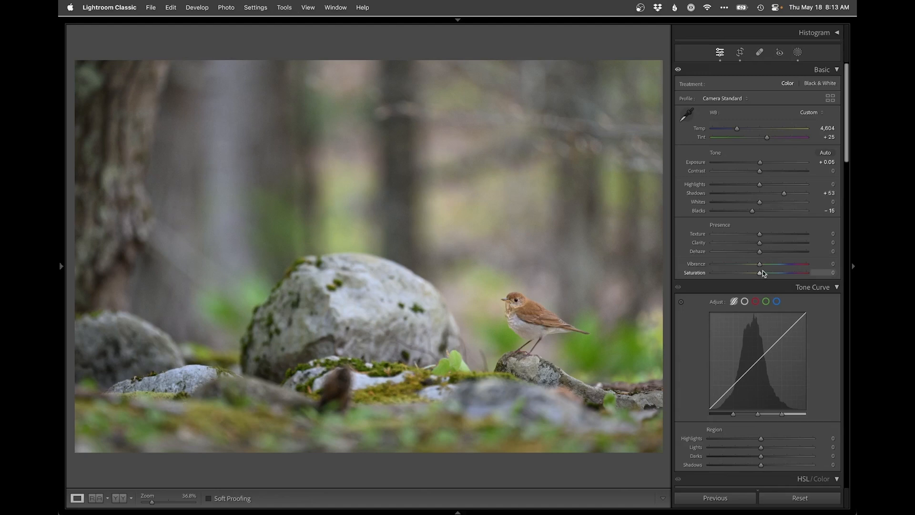
key(backslash)
key(backslash)
key(g)
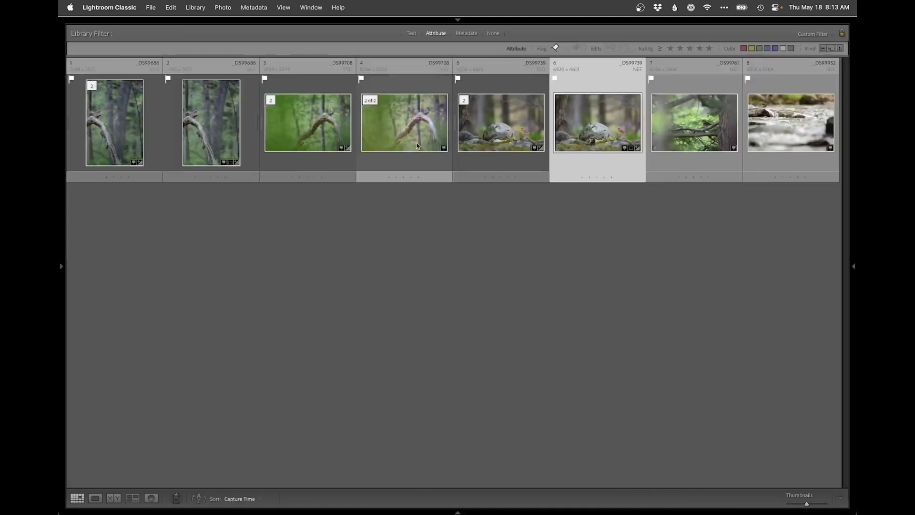
Step: Crop the photo of the streaked bird on a branch at its original aspect ratio, trimming the surrounding trunk and the foliage under the lower branch
key(e)
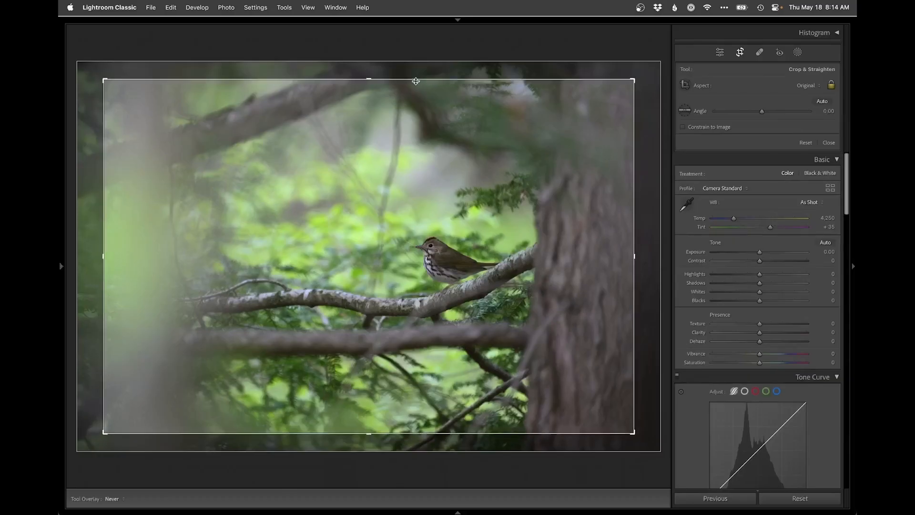
drag(408, 77, 408, 112)
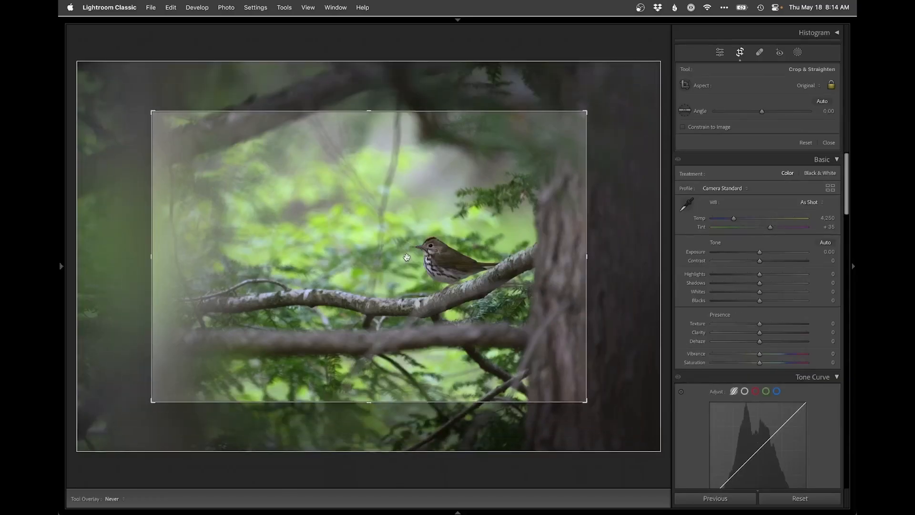
drag(407, 258, 420, 309)
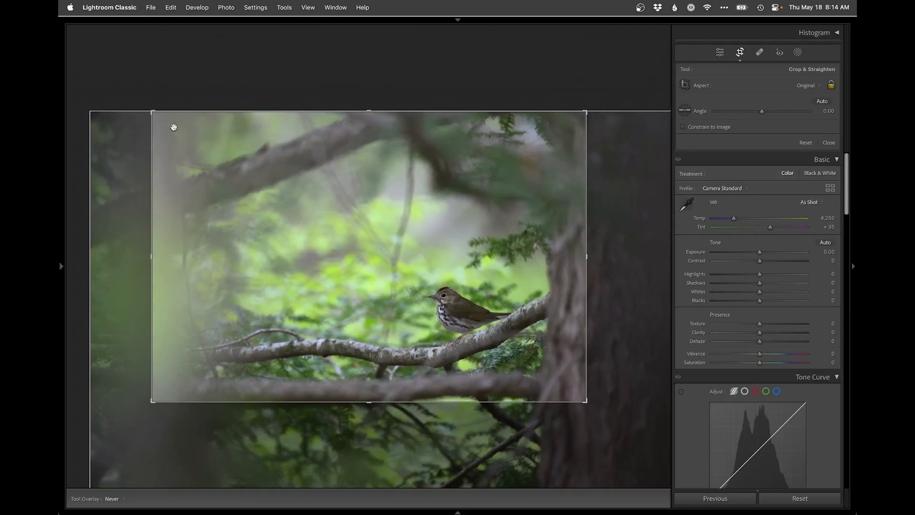
drag(152, 111, 174, 126)
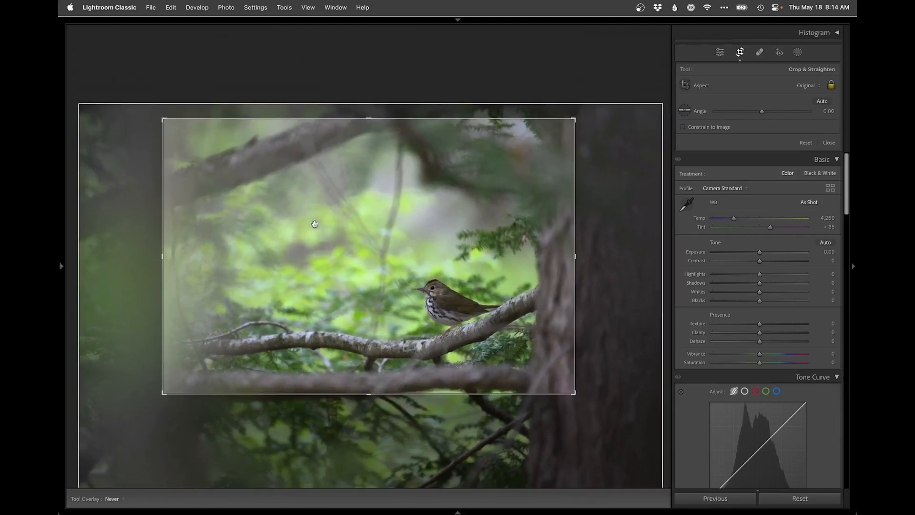
drag(316, 224, 318, 223)
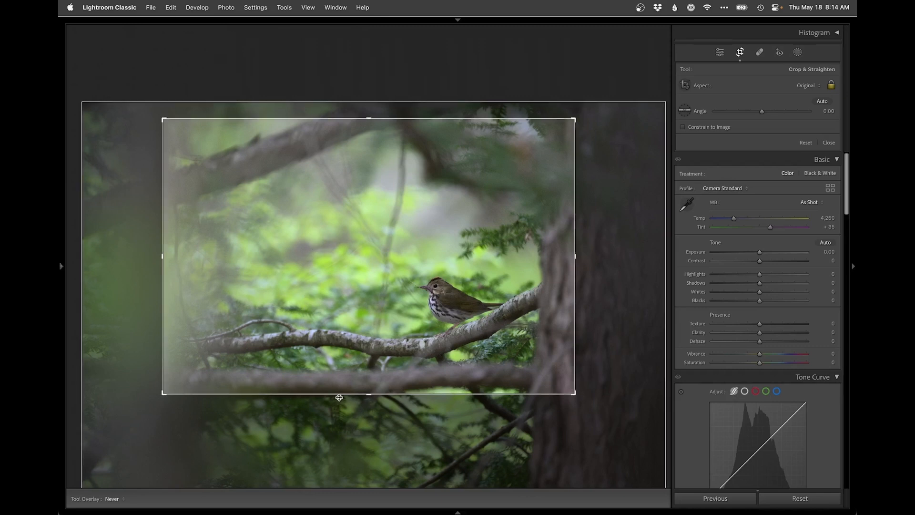
drag(339, 397, 338, 389)
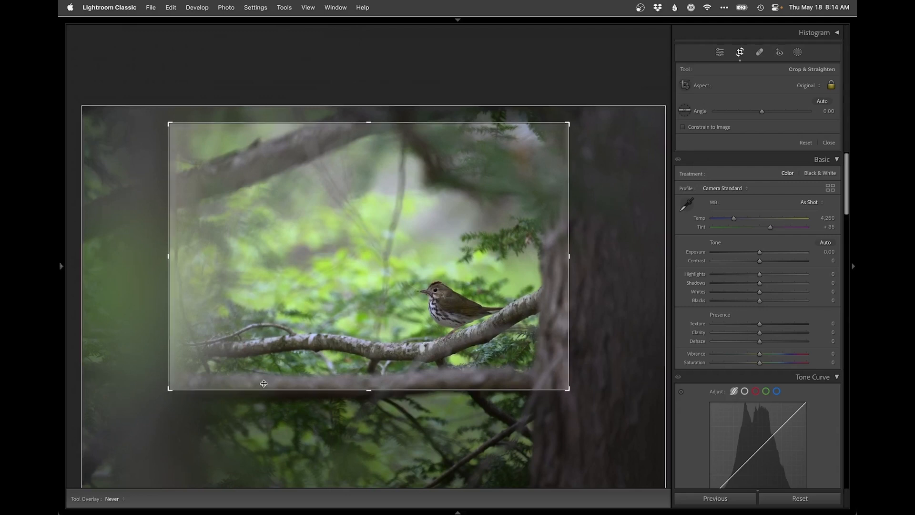
key(Return)
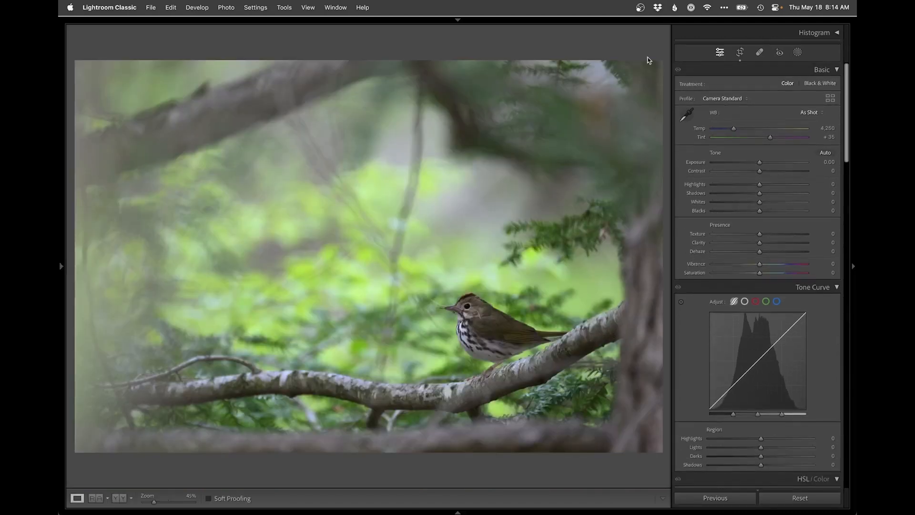
key(r)
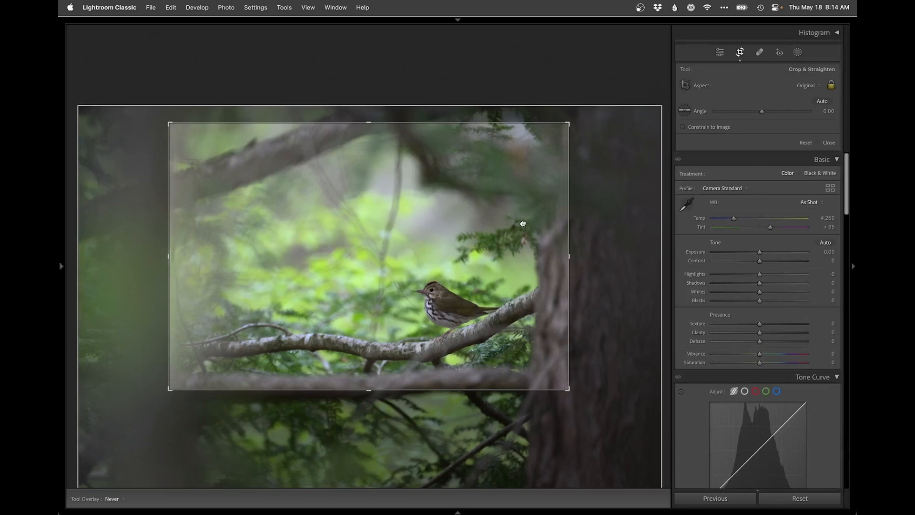
key(Return)
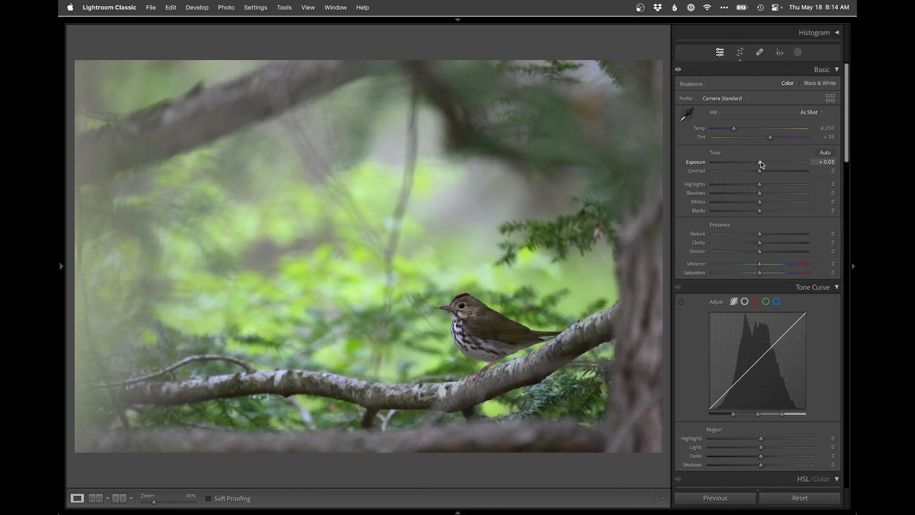
Step: Set the photo's white balance to Temp 4,357 and Tint +25, with Shadows +65 and Blacks −9
drag(760, 162, 760, 165)
drag(733, 130, 734, 128)
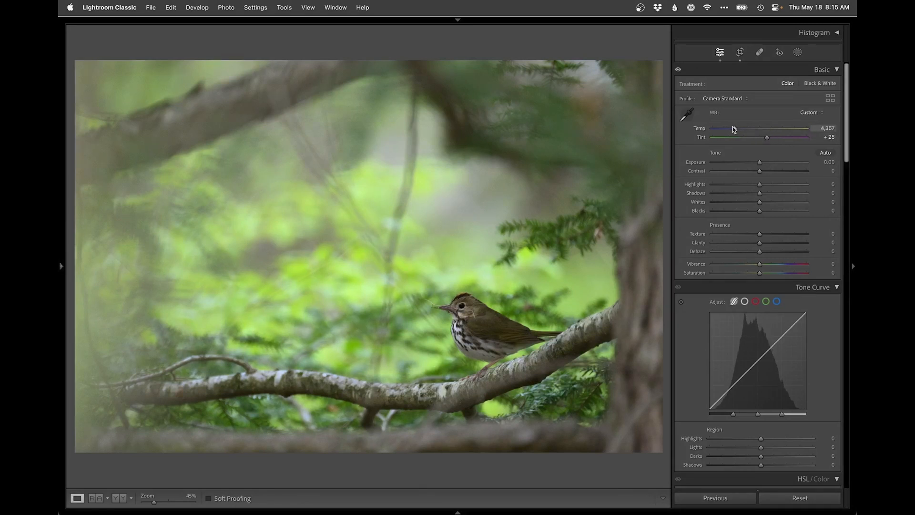
drag(760, 193, 790, 196)
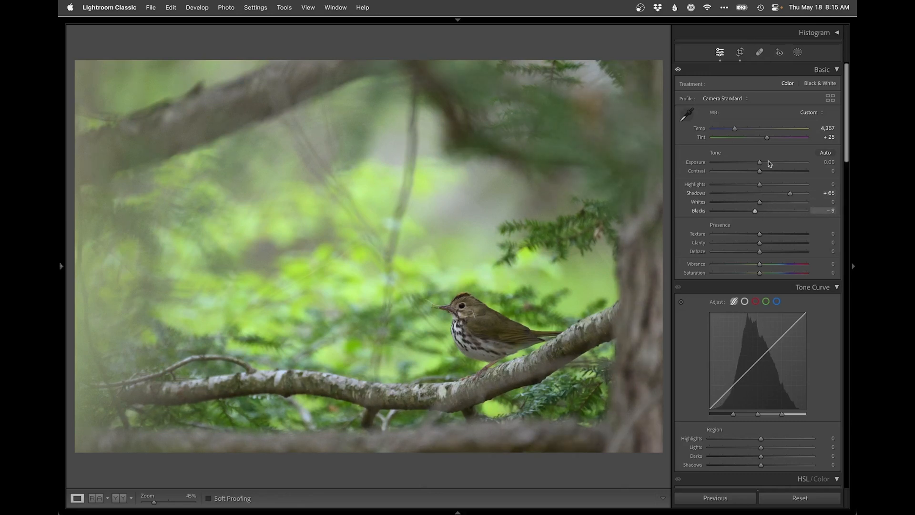
Step: Create an Objects mask on the bird with Exposure 0.64, Shadows 44, Blacks −15 and Saturation 2
click(798, 53)
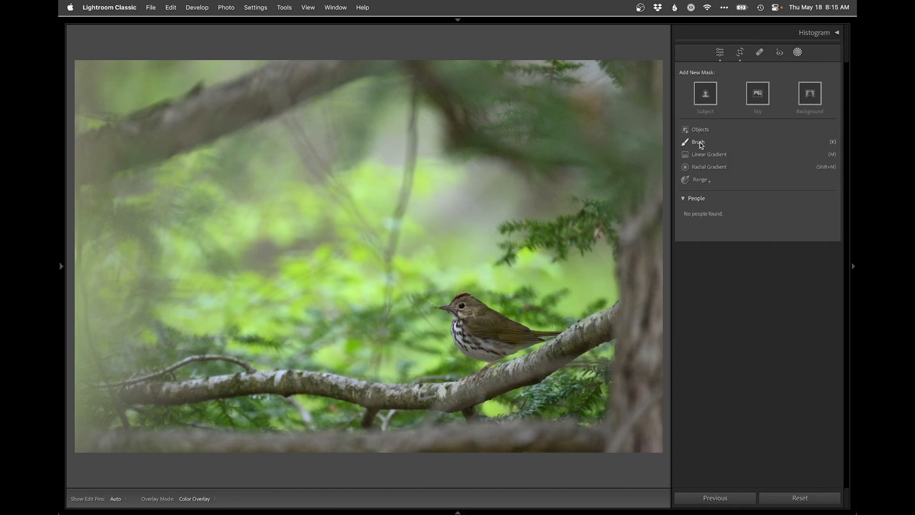
click(700, 130)
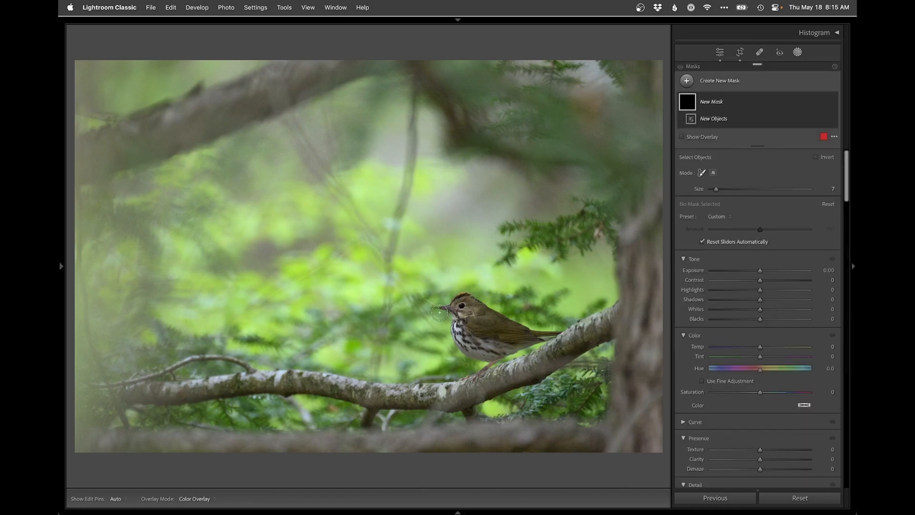
mouse_move(443, 309)
mouse_down()
mouse_move(466, 296)
mouse_move(550, 333)
mouse_move(483, 355)
mouse_move(464, 351)
mouse_move(464, 311)
mouse_move(520, 343)
mouse_move(477, 344)
mouse_move(466, 336)
mouse_move(472, 317)
mouse_move(494, 333)
mouse_move(473, 334)
mouse_up()
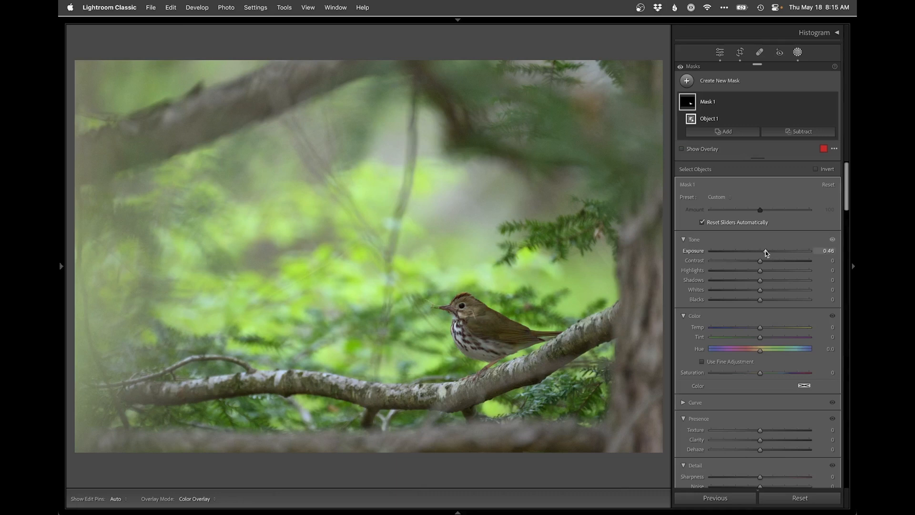
drag(766, 251, 755, 301)
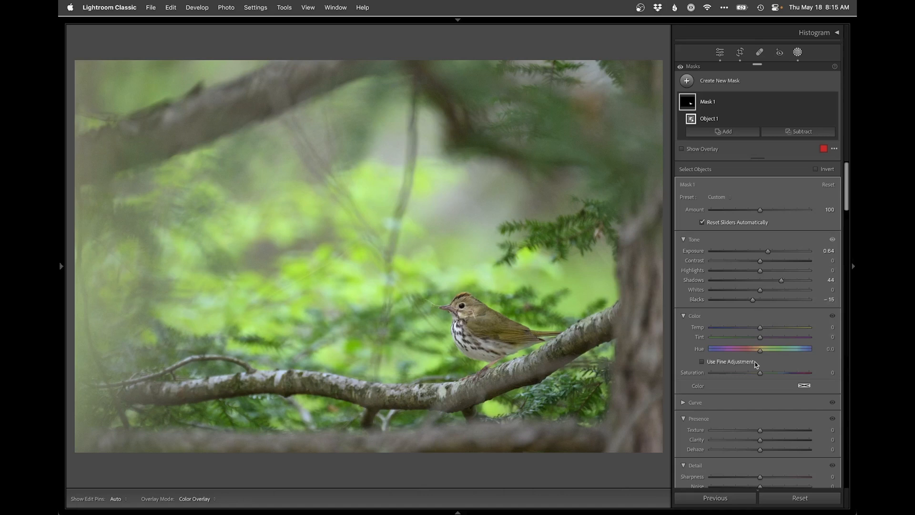
drag(761, 373, 762, 373)
Step: Subtract a linear gradient from the bird's mask, fading the adjustment from the feet up across the belly
click(797, 131)
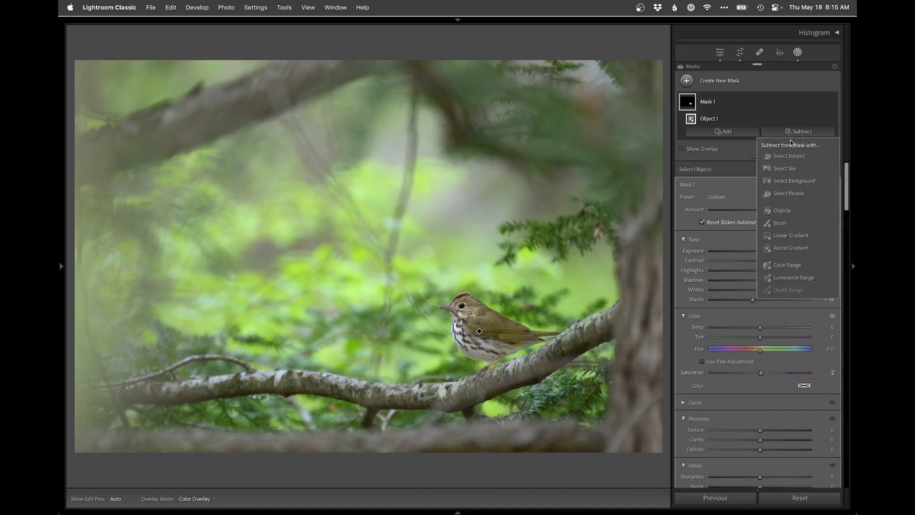
click(785, 240)
drag(490, 377, 488, 311)
key(shift+w)
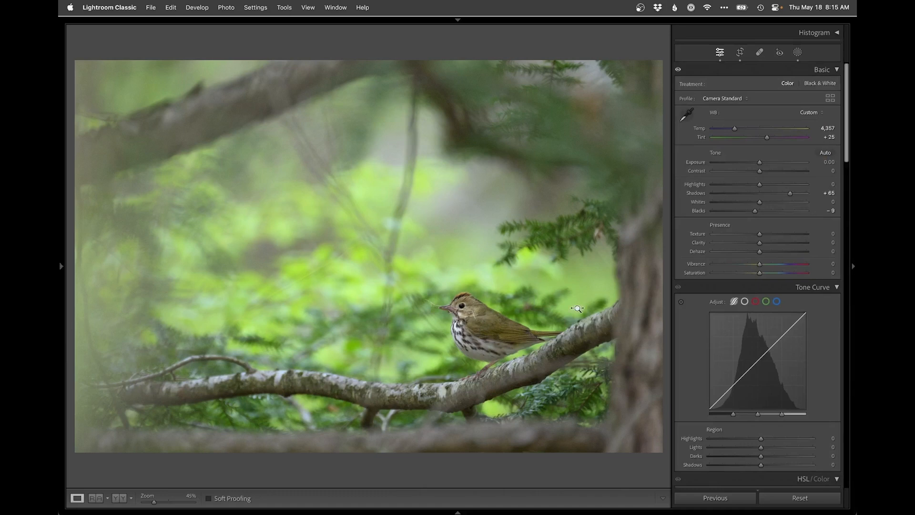
key(shift+w)
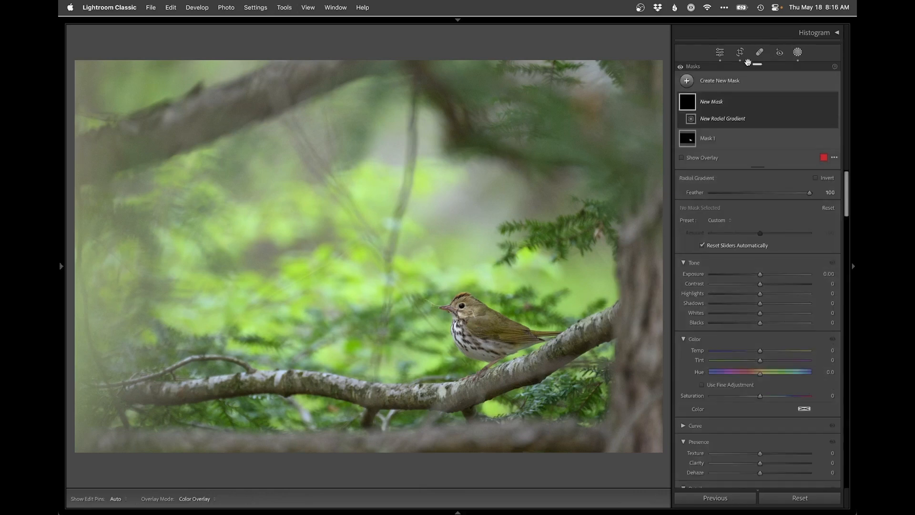
Step: Add a large inverted radial gradient mask centred on the bird and set its Exposure to −0.30
click(727, 84)
click(739, 191)
drag(481, 315, 669, 440)
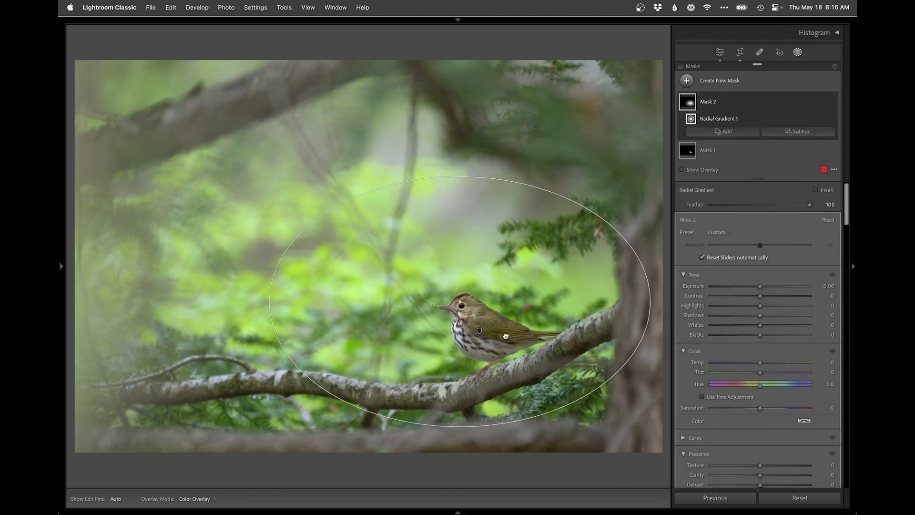
click(817, 190)
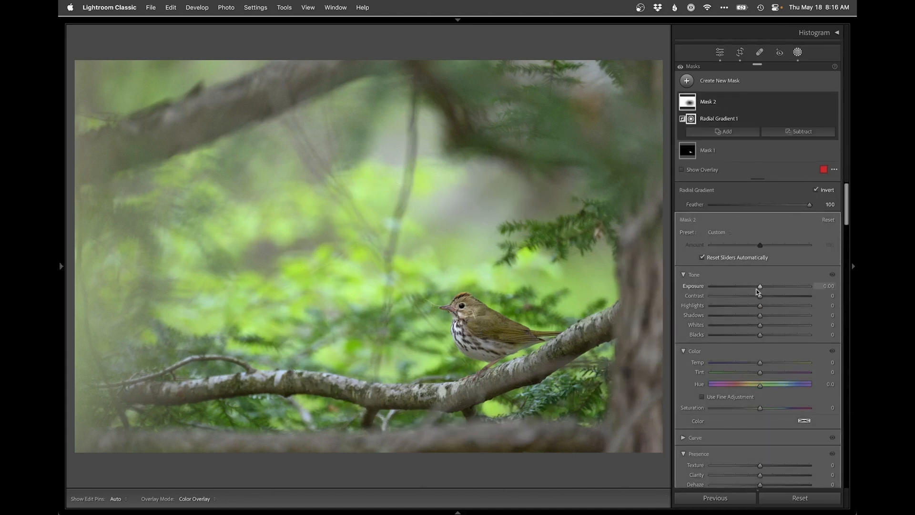
drag(760, 286, 757, 287)
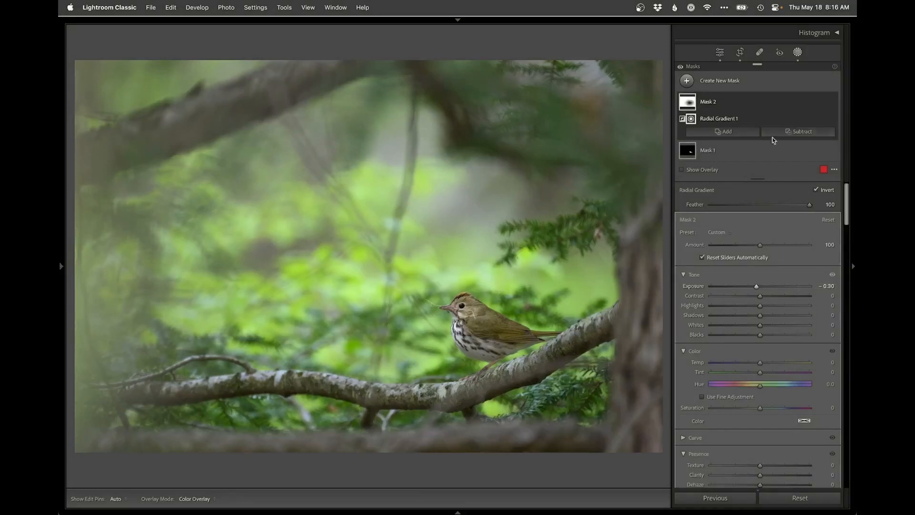
Step: Add a linear gradient mask over the tree trunk behind the bird's tail and set its Exposure to −0.31
click(725, 82)
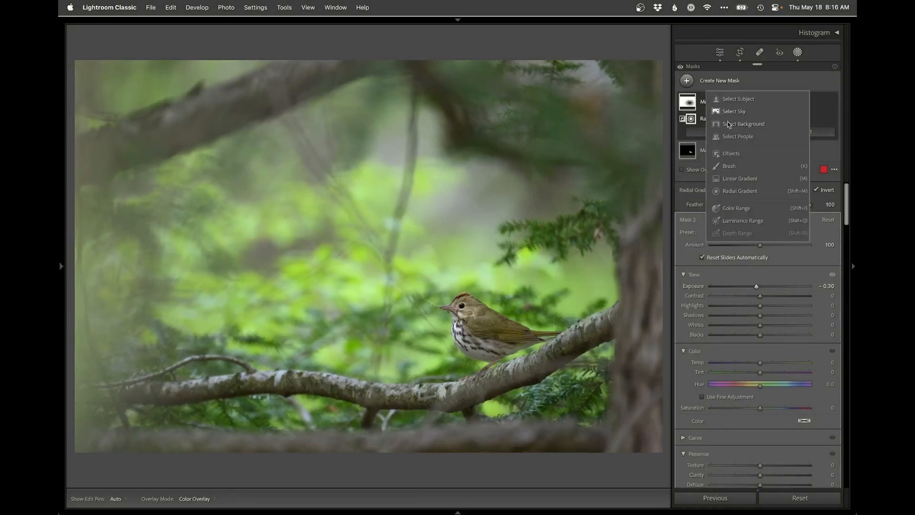
click(734, 179)
drag(614, 337, 569, 337)
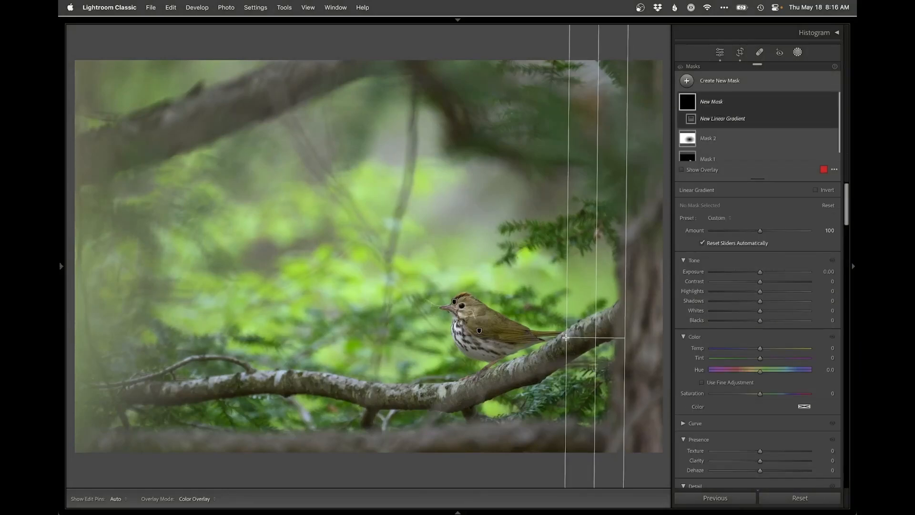
drag(760, 271, 756, 275)
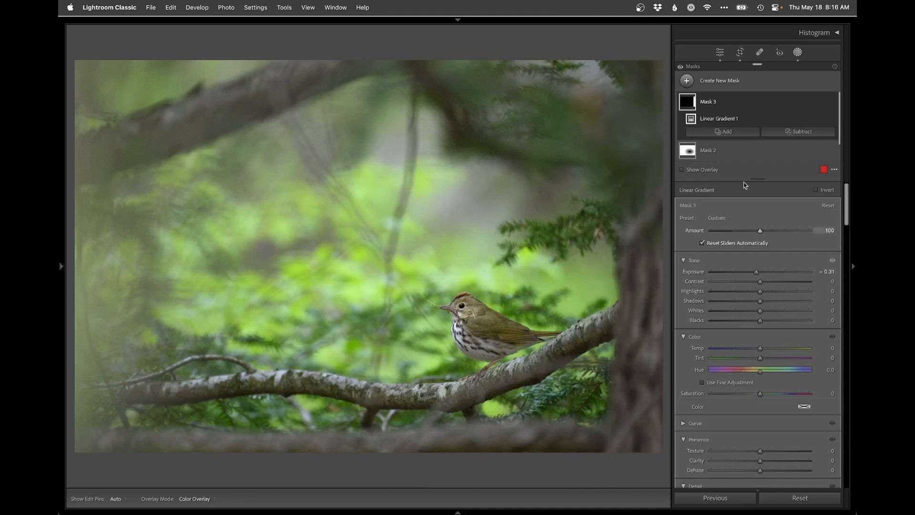
click(725, 132)
Step: Add a large tilted radial gradient mask over the bright background foliage and subtract the subject from it
click(723, 82)
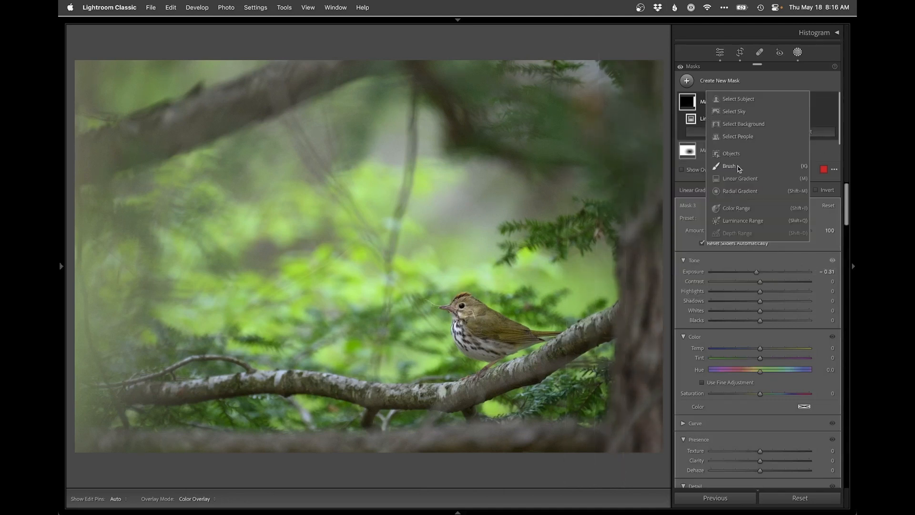
click(732, 190)
drag(354, 249, 605, 379)
drag(551, 330, 566, 271)
drag(406, 260, 412, 251)
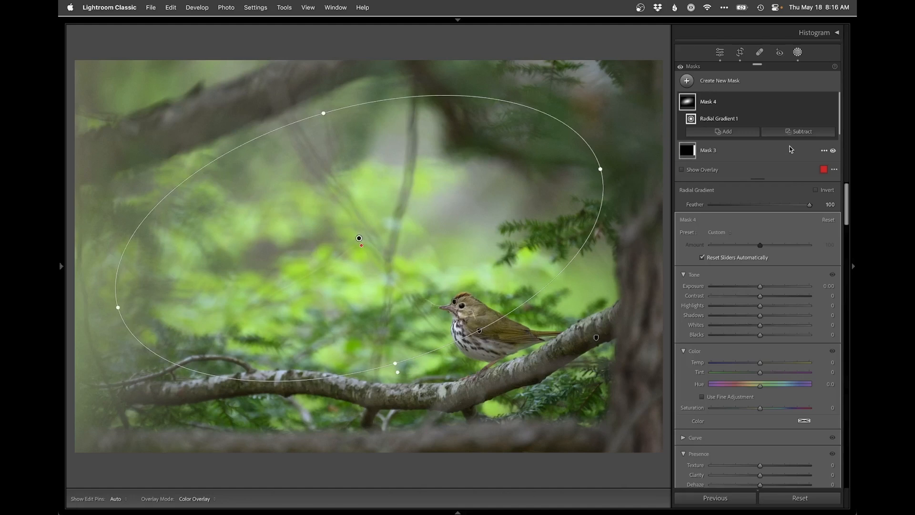
click(800, 131)
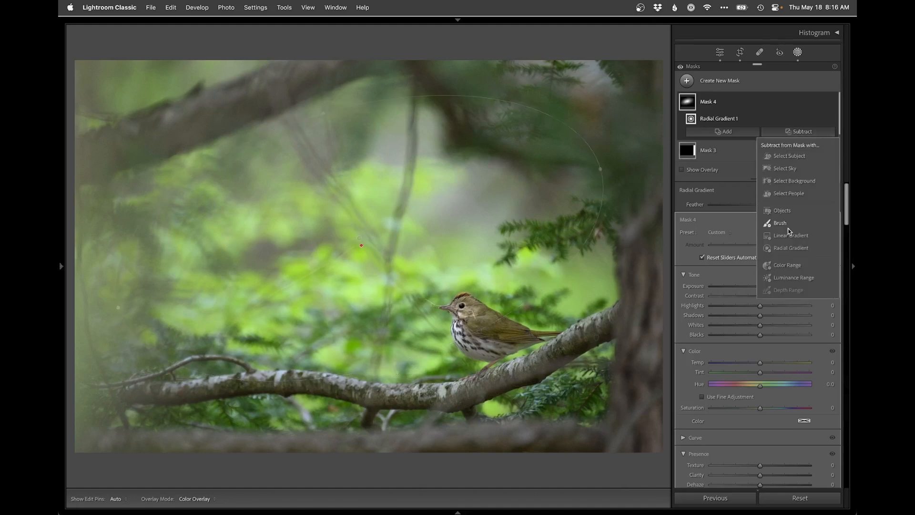
click(790, 157)
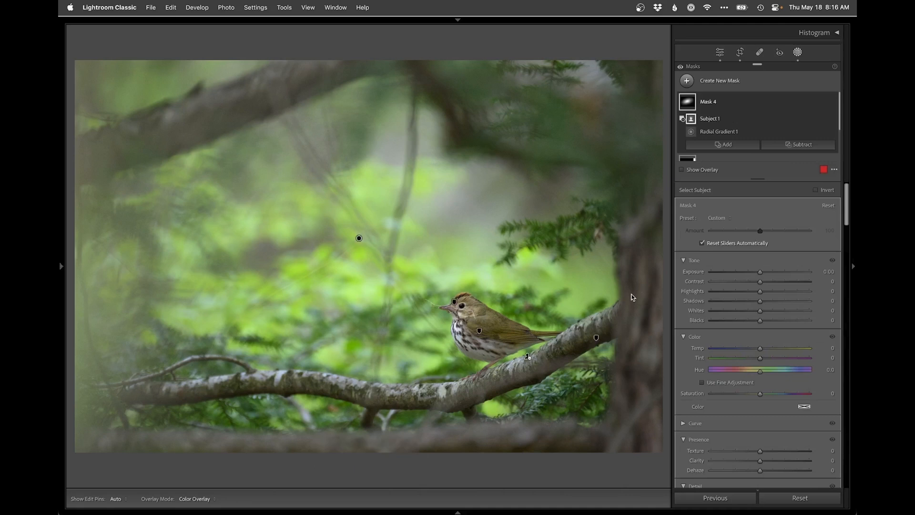
Step: Enlarge the background foliage's radial gradient downwards and sideways, set its mask's Exposure to −0.90 and slightly lower the Saturation
drag(759, 271, 750, 272)
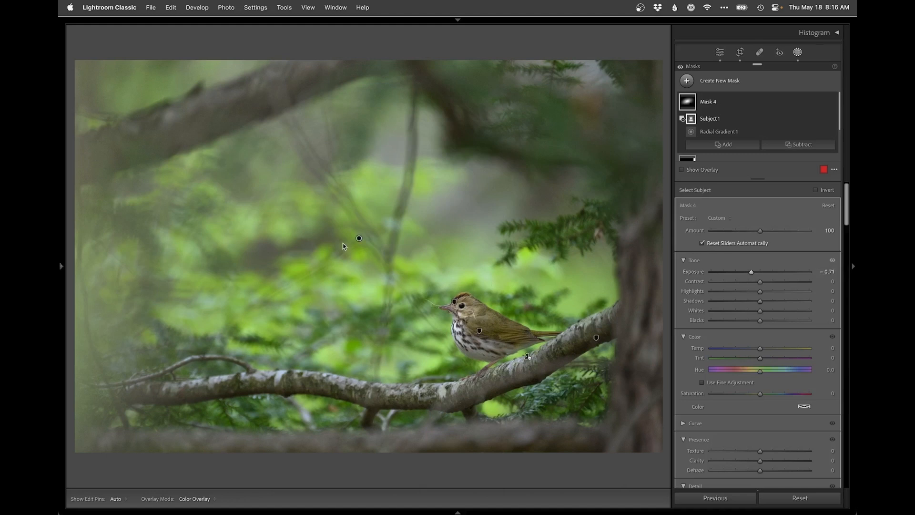
click(359, 238)
drag(396, 361, 405, 397)
drag(602, 170, 620, 172)
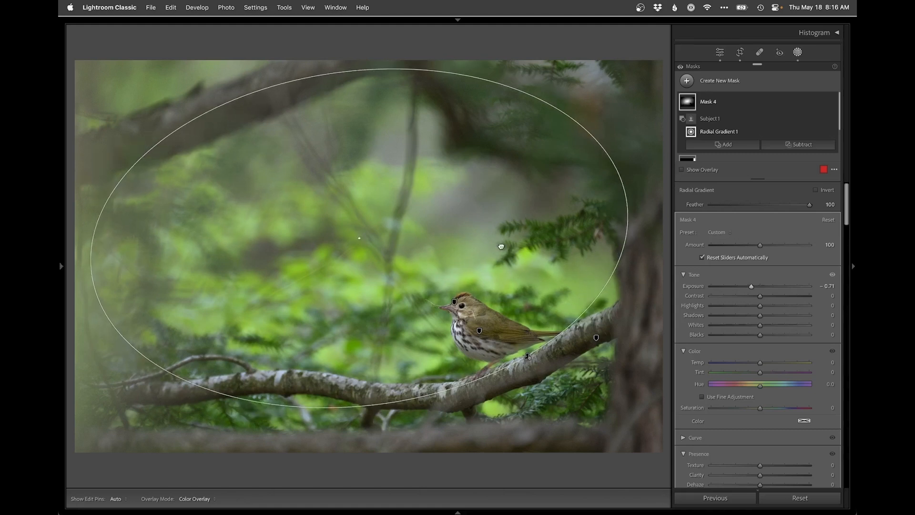
drag(751, 286, 749, 287)
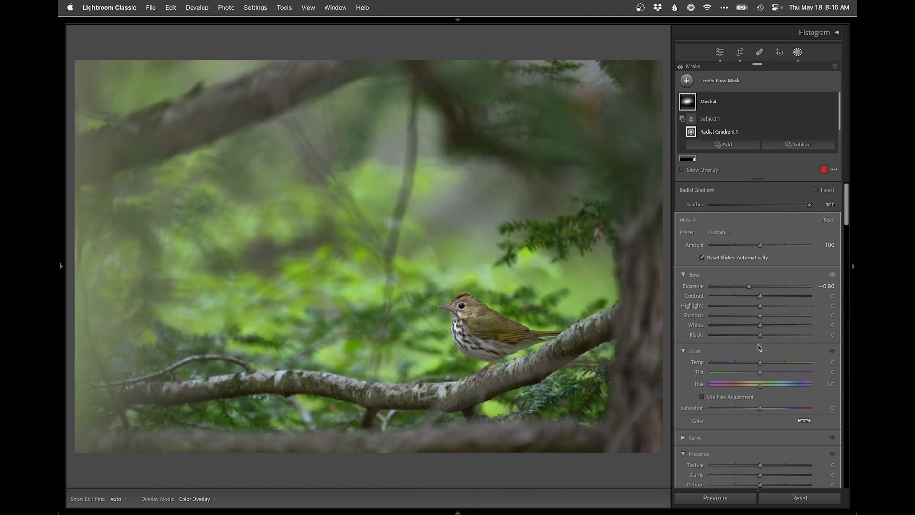
click(755, 408)
key(shift+w)
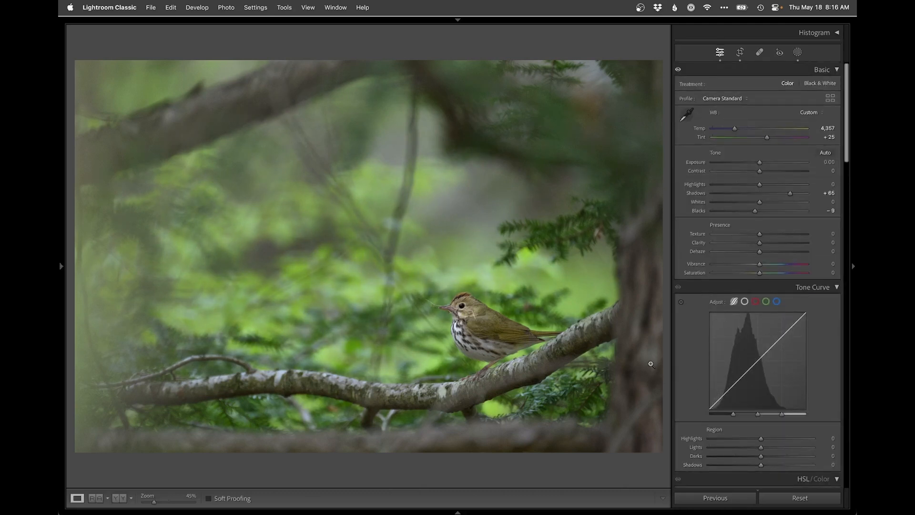
Step: Compare the photo before and after the corrections and inspect the bird up close
key(backslash)
key(backslash)
key(backslash)
key(backslash)
click(482, 291)
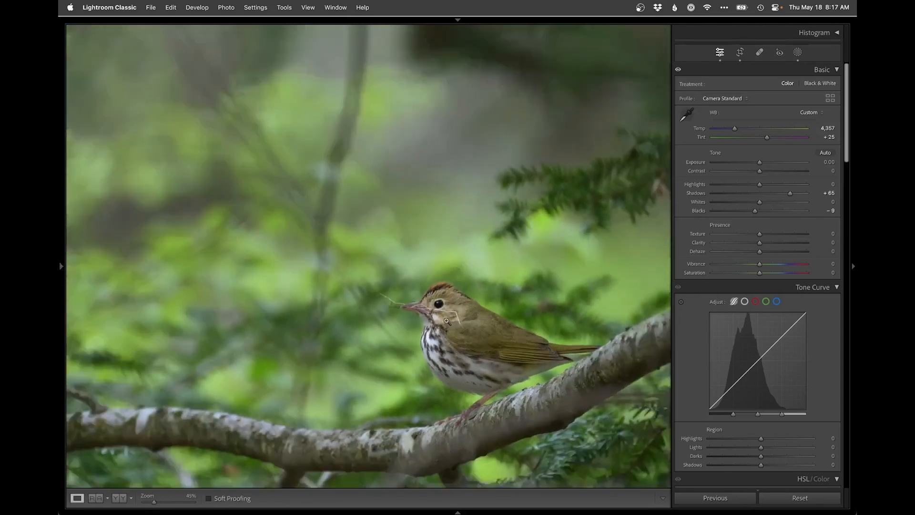
click(447, 321)
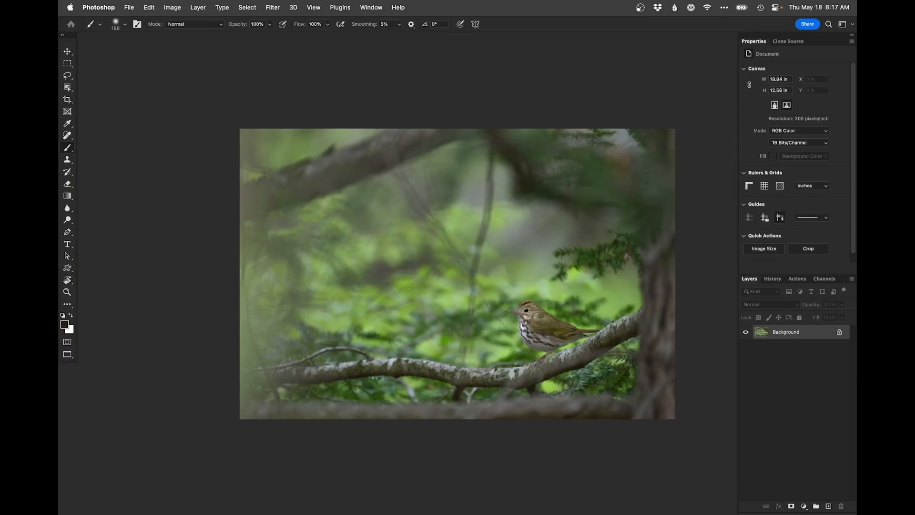
Step: Add a darkening Curves adjustment layer with a point at input 177, output 145, and invert its mask
click(805, 507)
click(813, 351)
drag(815, 117, 809, 111)
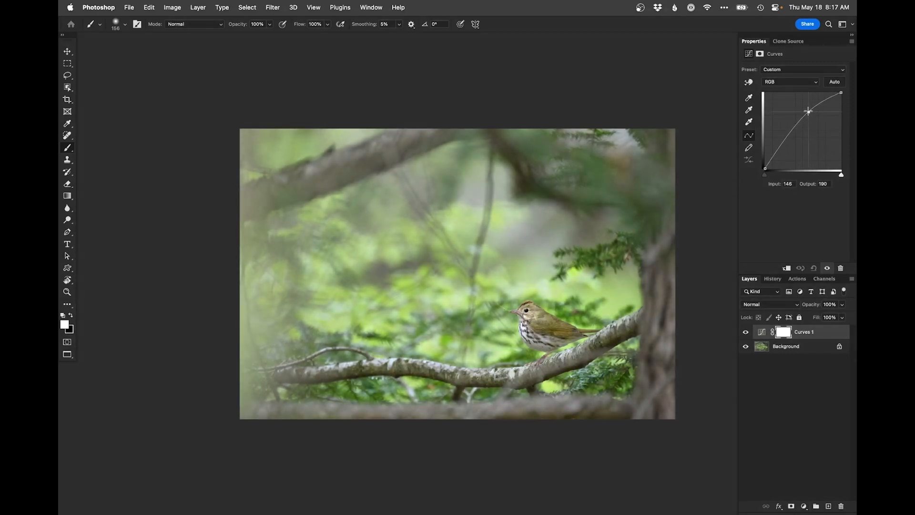
drag(808, 111, 818, 125)
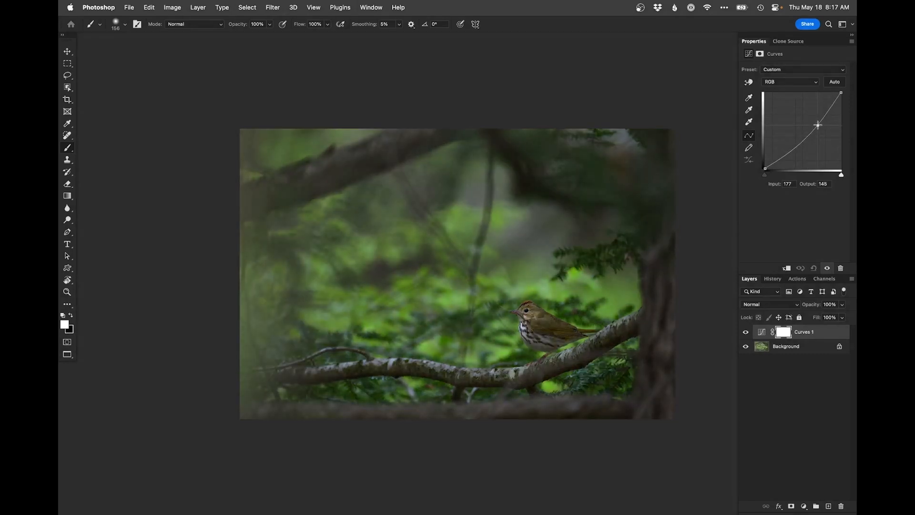
key(super+i)
Step: Paint the darkening into the Curves mask over the background and outer edges with a white brush of about 1372 px
ctrl+alt+click(435, 288)
drag(436, 289, 468, 288)
drag(365, 288, 336, 253)
drag(246, 240, 262, 240)
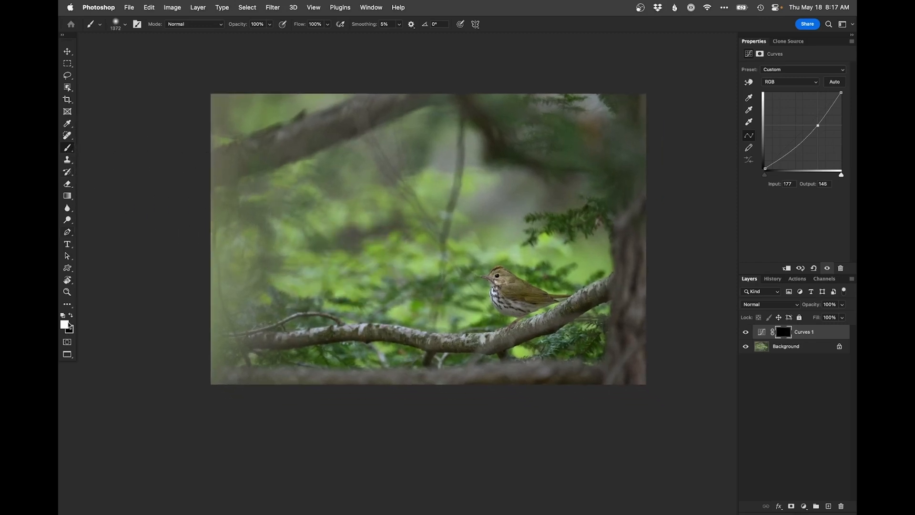
mouse_move(464, 152)
mouse_down()
mouse_move(400, 89)
mouse_move(219, 130)
mouse_move(192, 316)
mouse_move(278, 224)
mouse_move(400, 184)
mouse_up()
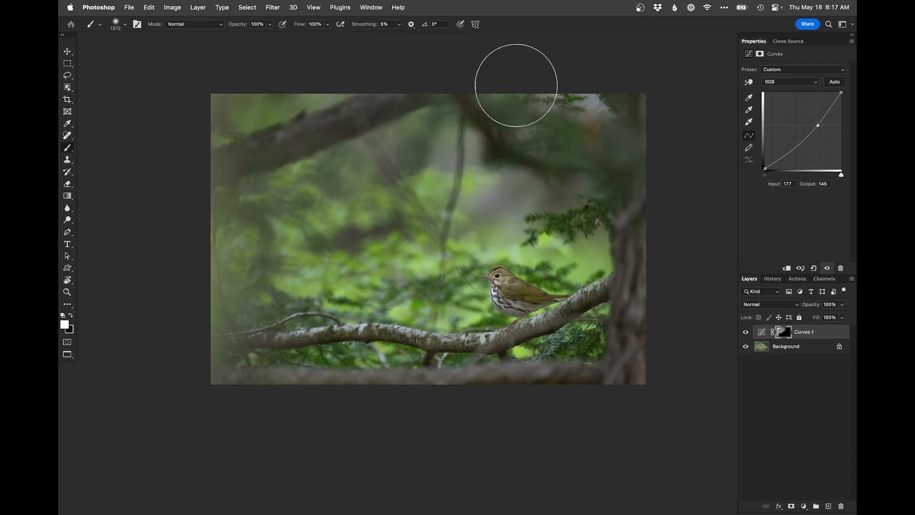
mouse_move(648, 89)
mouse_down()
mouse_move(489, 108)
mouse_move(630, 221)
mouse_move(668, 350)
mouse_move(646, 404)
mouse_move(664, 228)
mouse_move(496, 222)
mouse_move(462, 199)
mouse_move(571, 214)
mouse_move(458, 221)
mouse_move(418, 245)
mouse_move(426, 296)
mouse_move(454, 348)
mouse_move(184, 381)
mouse_up()
Step: Remove the darkening around the bird on the Curves mask with black, reducing the brush to 427 px
key(x)
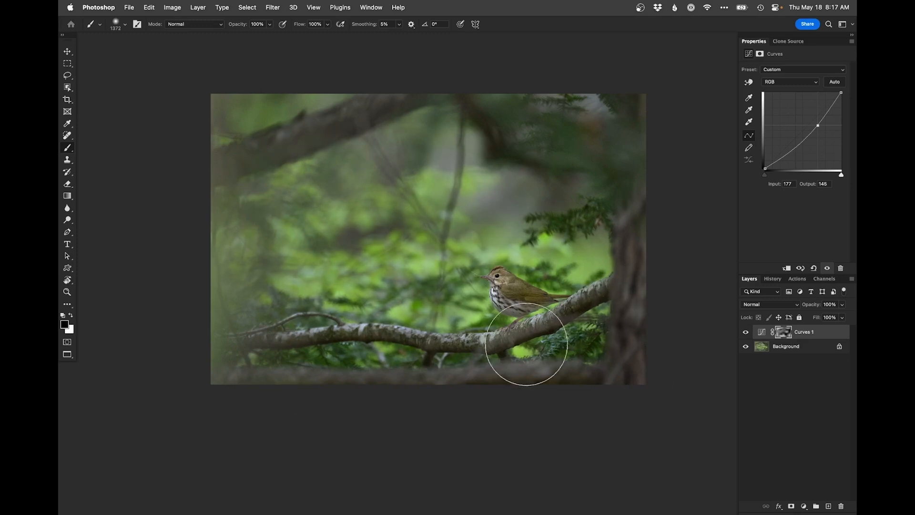
drag(499, 270, 449, 264)
super+click(478, 303)
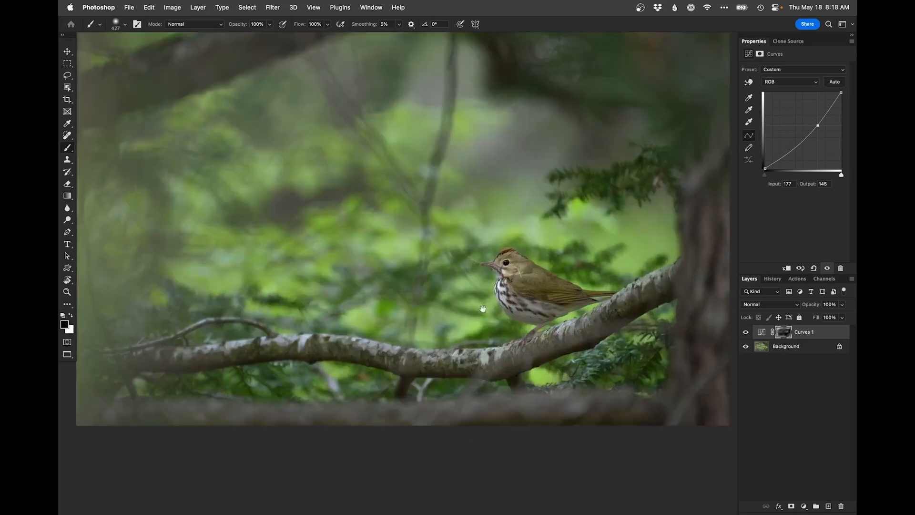
super+click(516, 283)
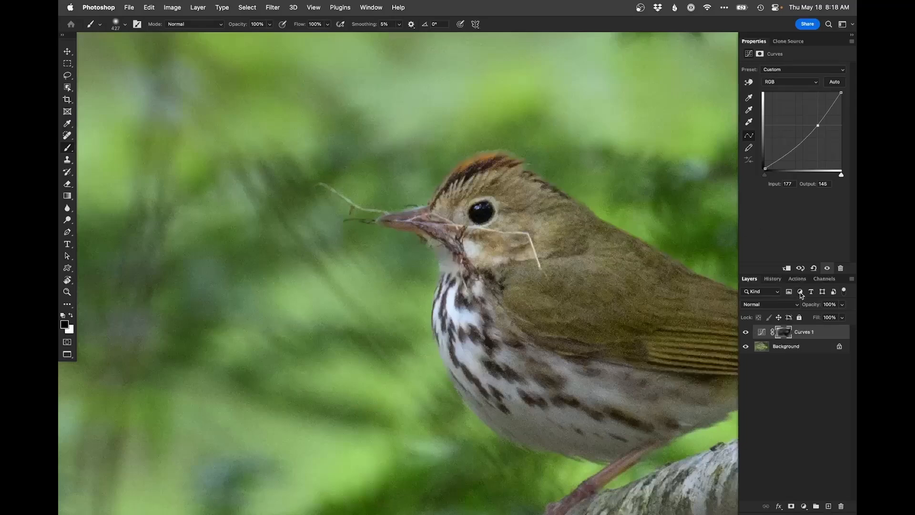
Step: Add a second, brightening Curves layer with a point at input 137, output 183, and invert its mask
click(804, 506)
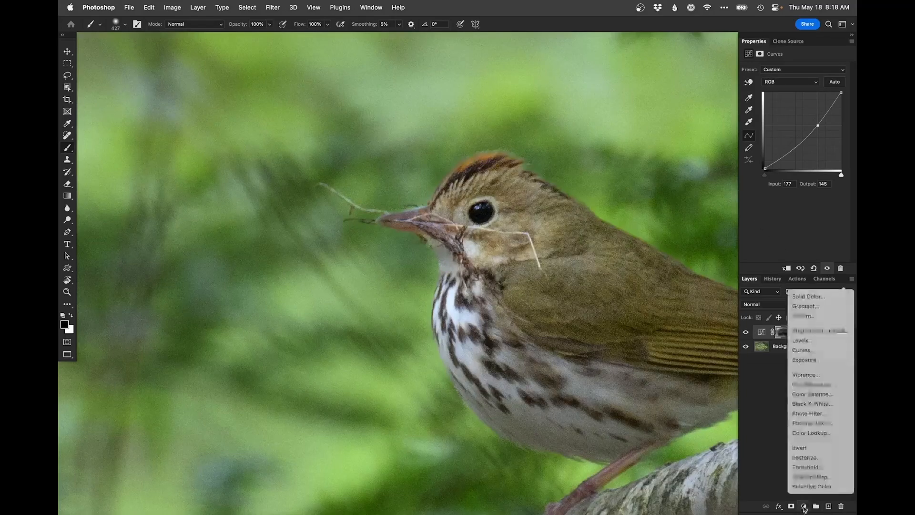
click(804, 350)
drag(811, 122, 805, 113)
key(super+i)
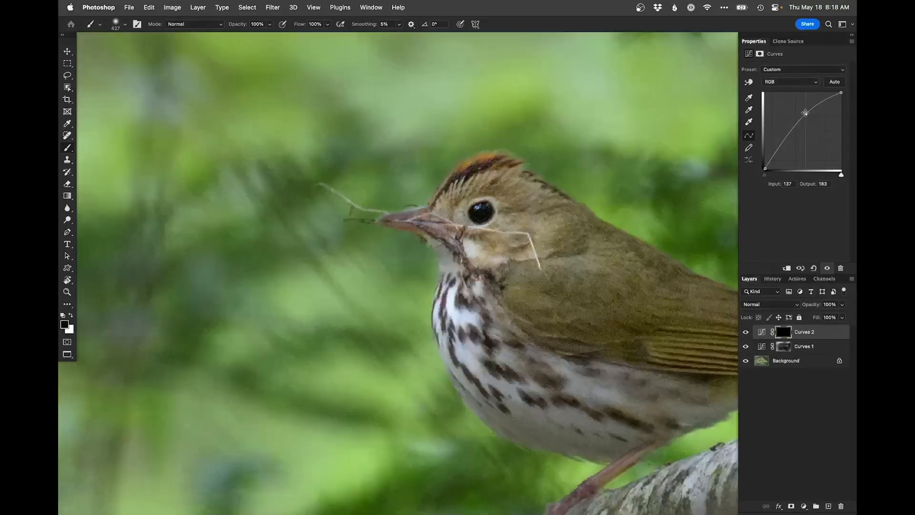
Step: Paint the brightening onto the bird's eye in the second Curves mask with a small white brush, reduced to 13 px
drag(482, 251, 426, 249)
drag(490, 180, 478, 176)
key(x)
key(x)
drag(478, 217, 481, 207)
key(x)
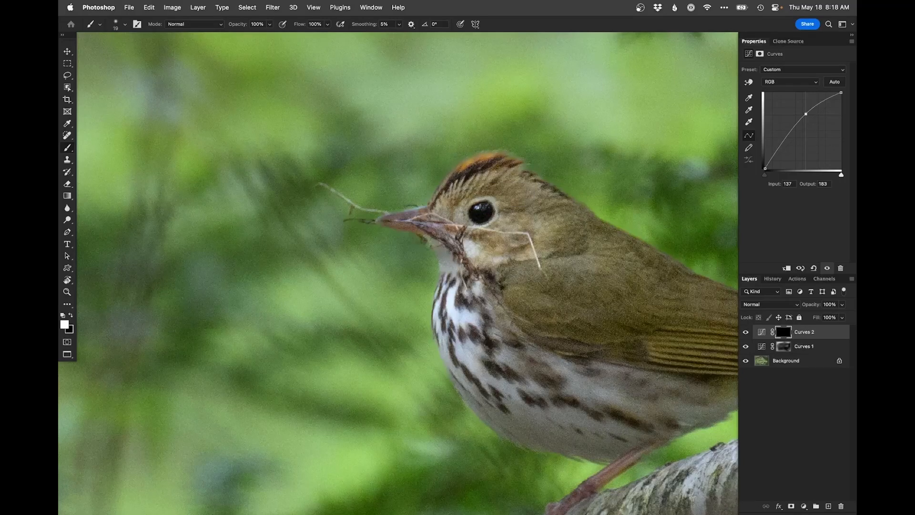
drag(484, 203, 476, 214)
key([)
key([)
key([)
alt+click(461, 260)
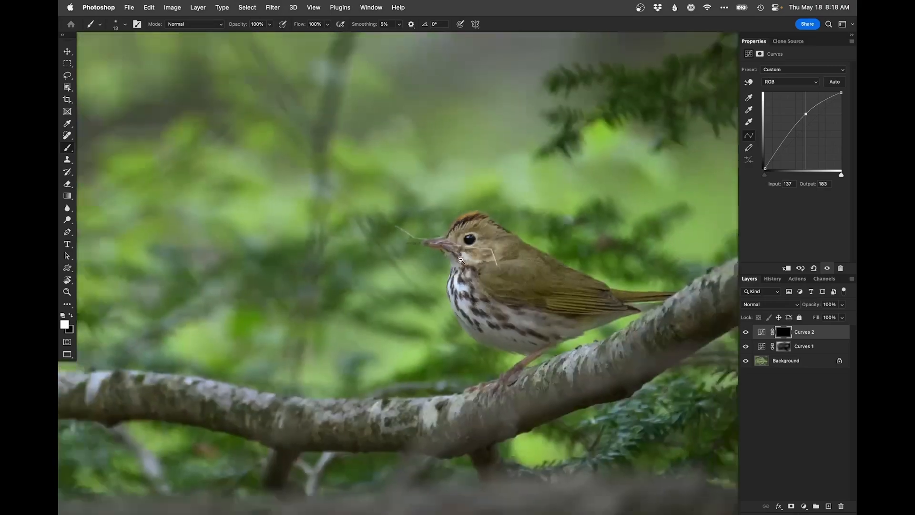
Step: Compare the whole image with and without the first Curves layer
drag(474, 282, 490, 285)
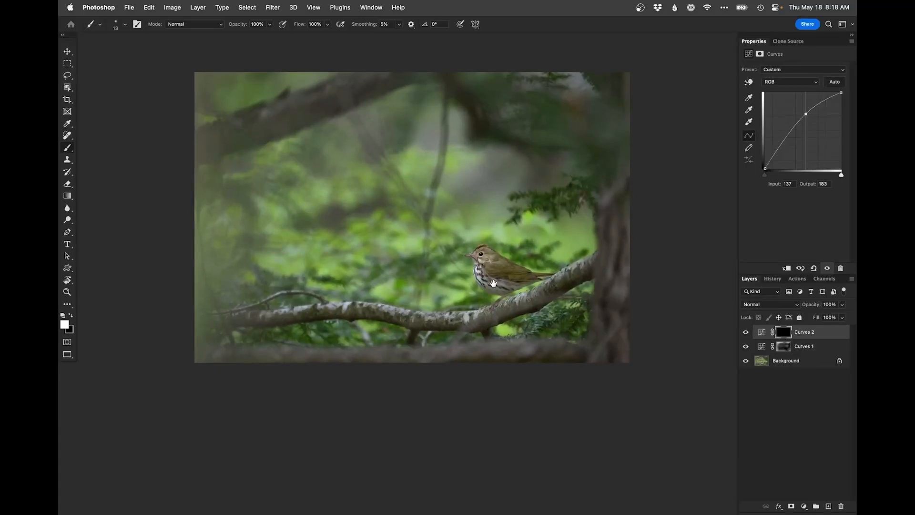
ctrl+click(506, 279)
drag(505, 279, 552, 365)
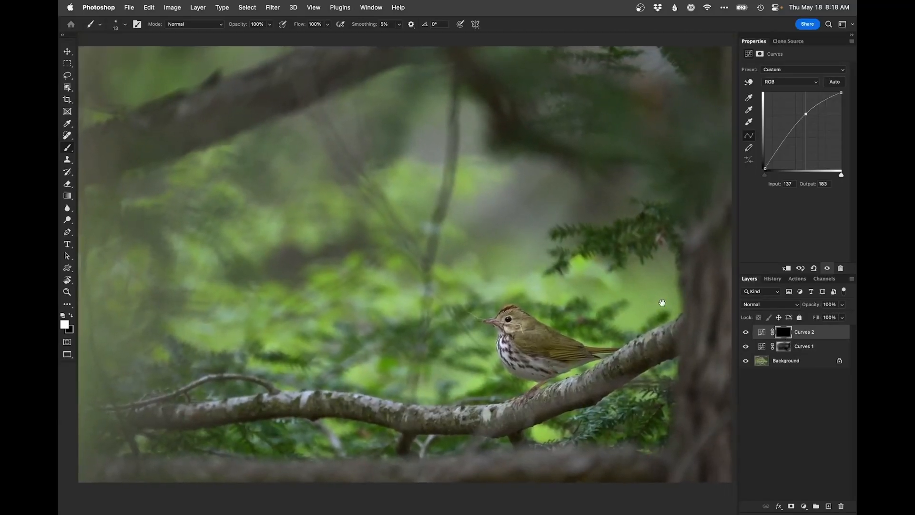
click(745, 346)
click(745, 346)
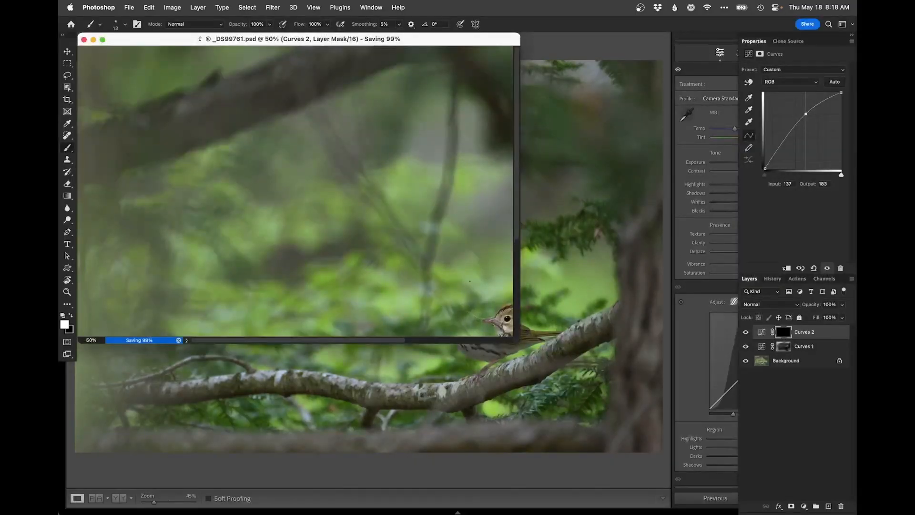
Step: Save and close the layered file, switch to Lightroom Classic and reset the raw original's Develop settings
key(super+minus)
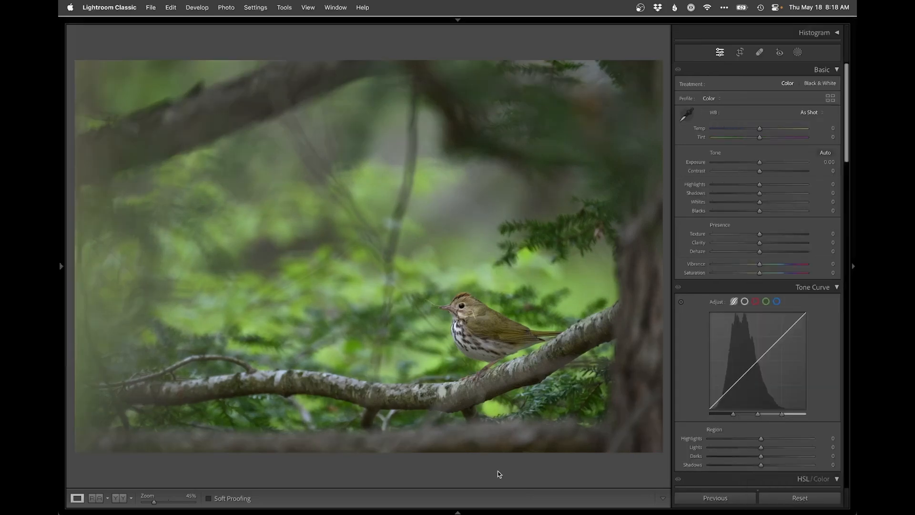
key(g)
click(762, 143)
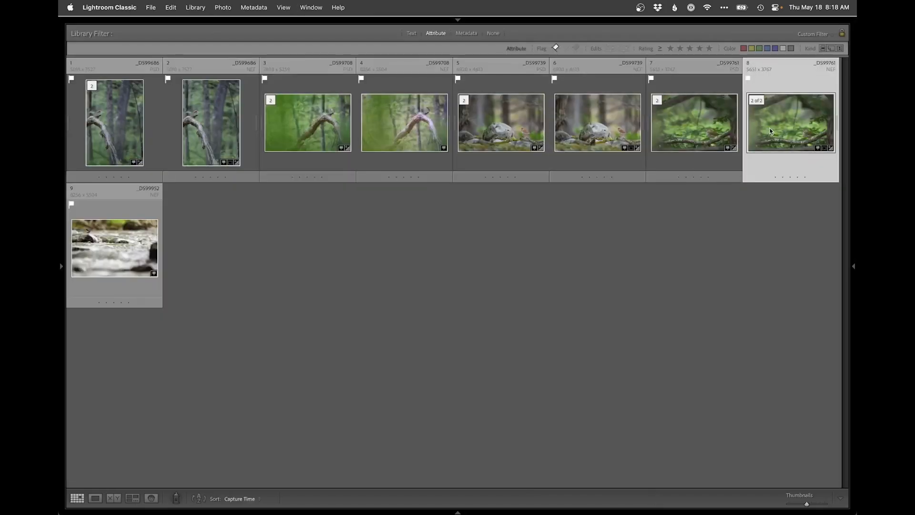
key(d)
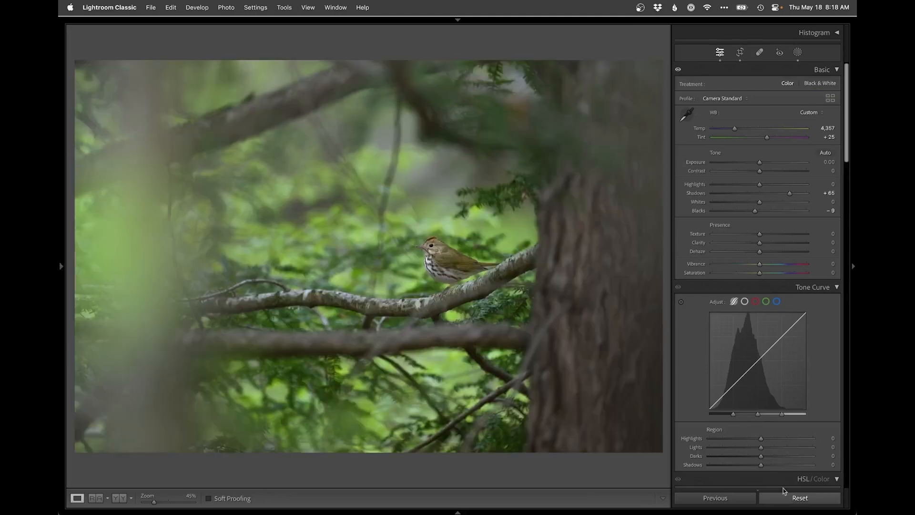
Step: Compare the retouched PSD side by side with the unedited raw file, and view the finished version enlarged
key(g)
super+click(695, 126)
key(n)
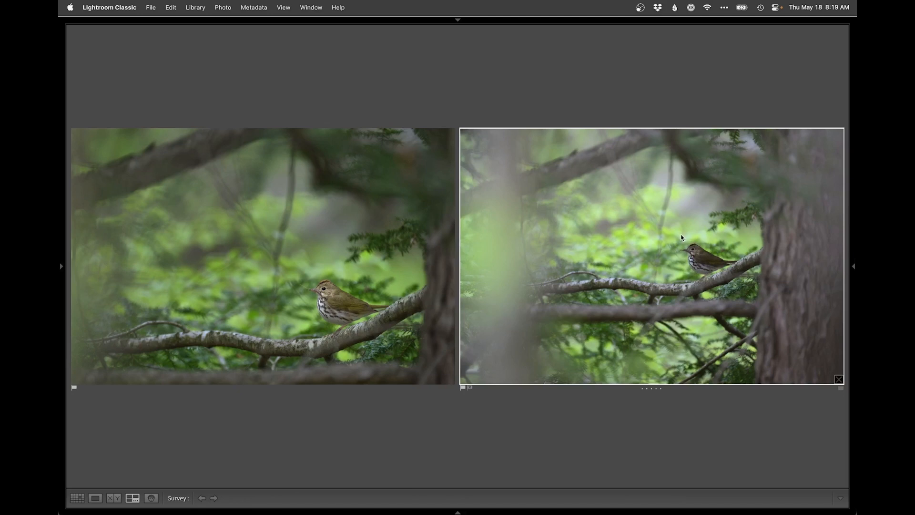
double_click(399, 269)
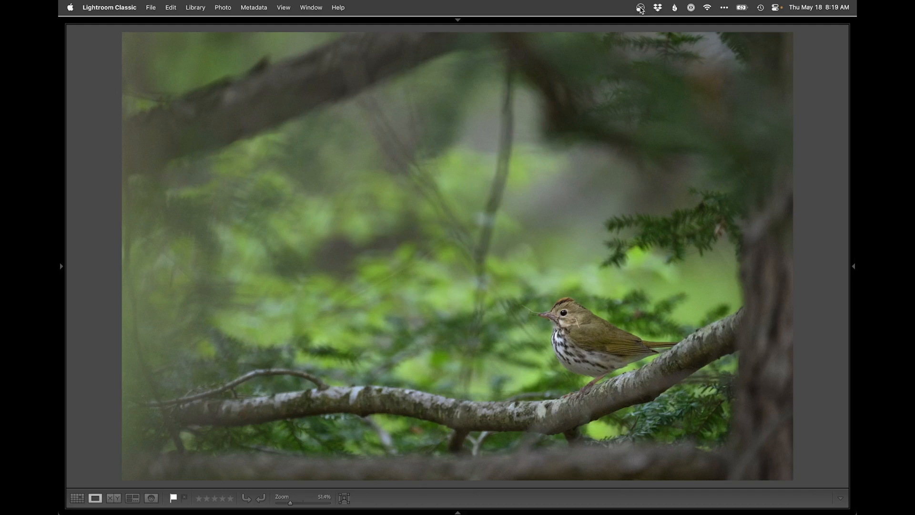
key(g)
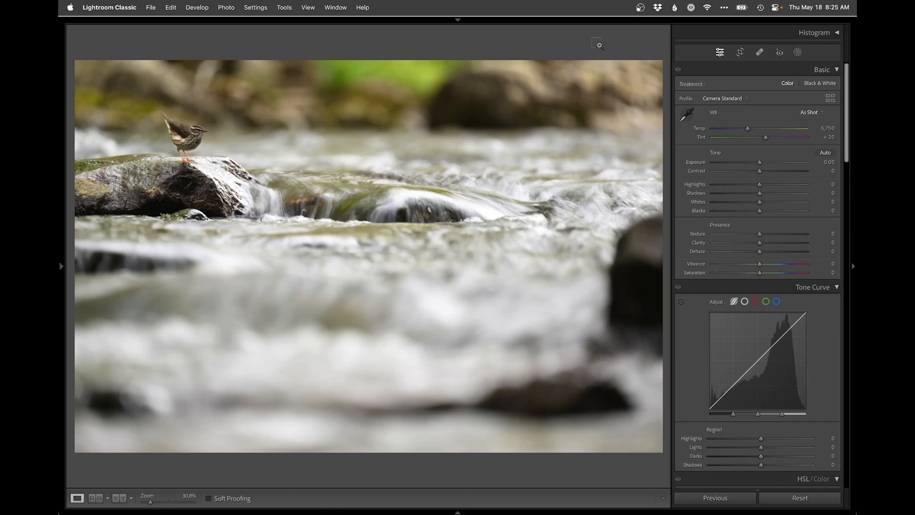
Step: Check the camera and lens information of the photo with the bird on the stream rock
key(super+equal)
key(super+i)
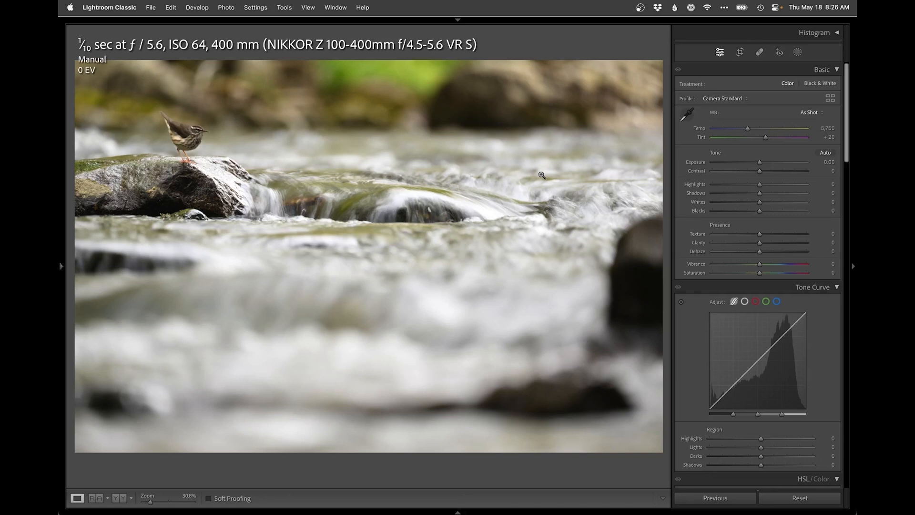
key(i)
Step: Crop the stream photo tighter at the original aspect ratio, keeping the bird and its rock in the upper-left part of the frame
key(r)
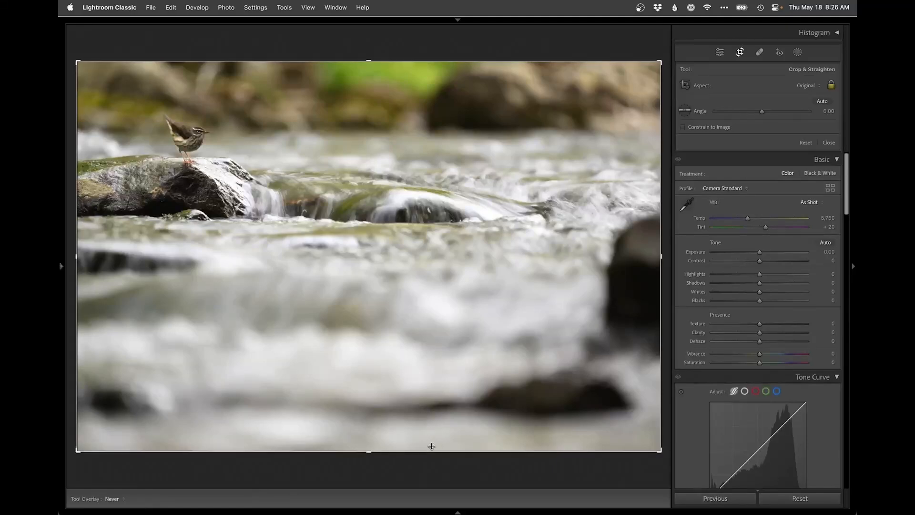
drag(430, 450, 489, 401)
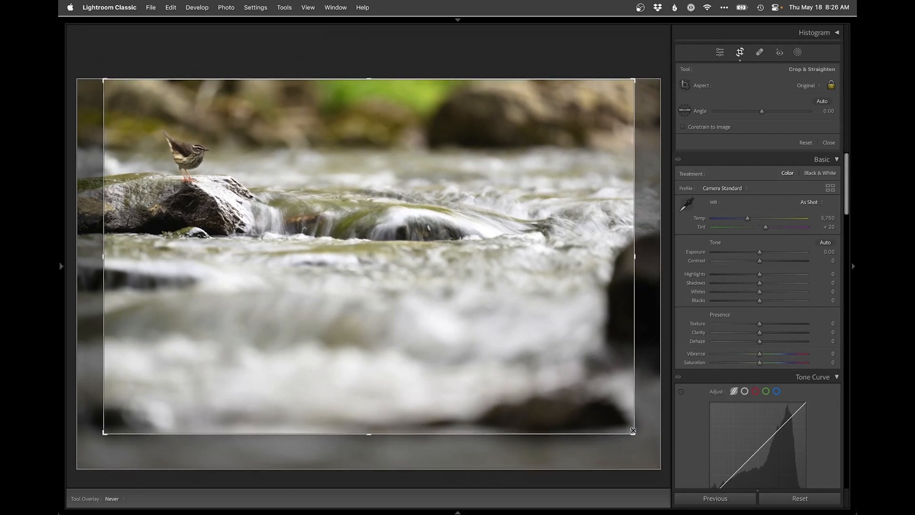
drag(634, 433, 623, 416)
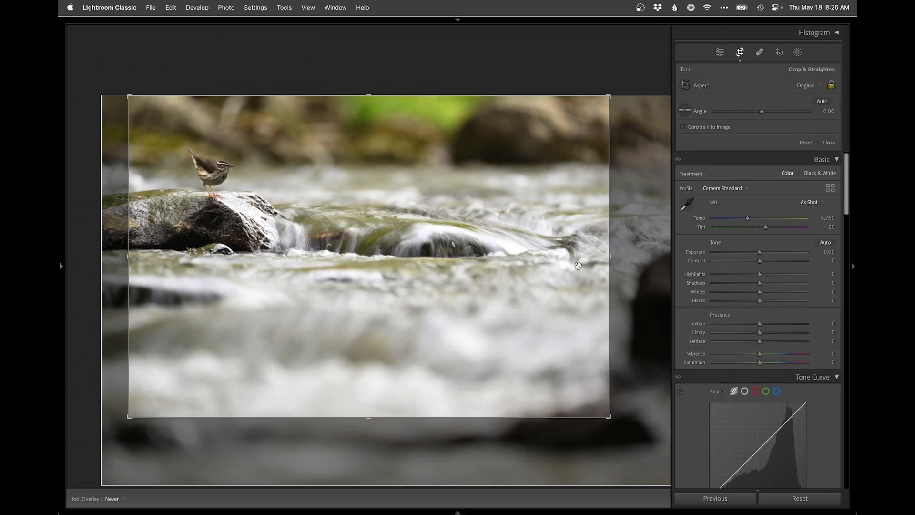
drag(534, 266, 522, 266)
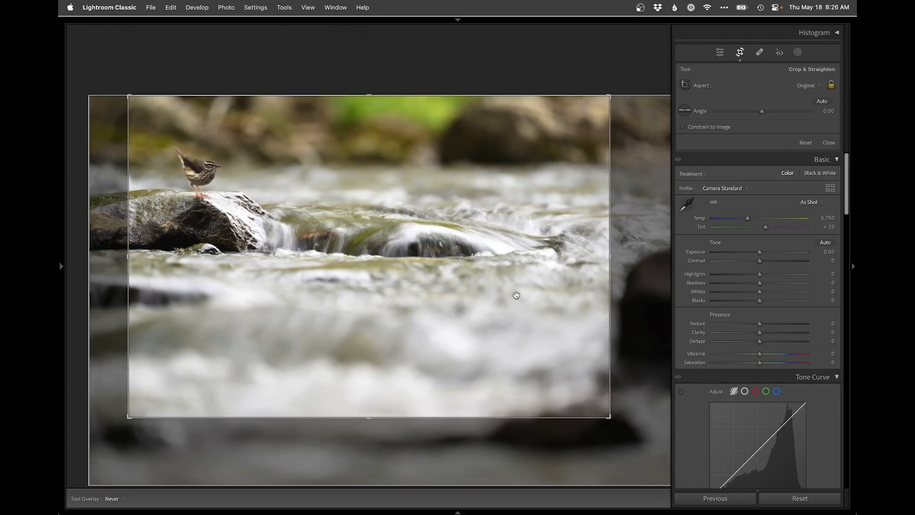
key(Return)
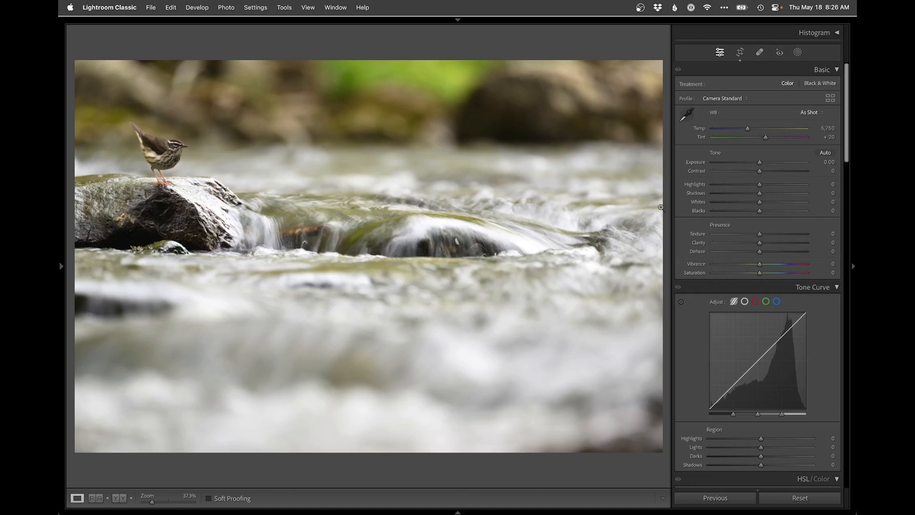
Step: Set the stream photo's Exposure to −0.80 and Highlights to −18
drag(759, 162, 752, 164)
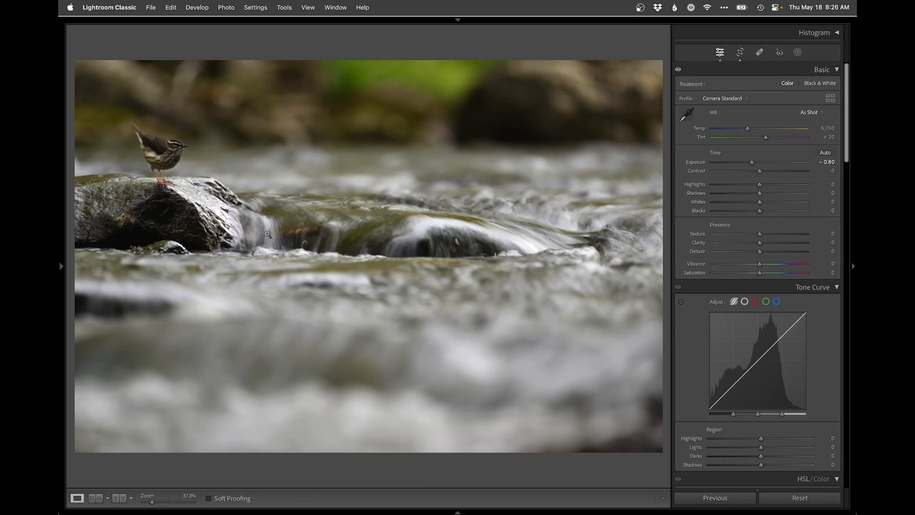
click(776, 184)
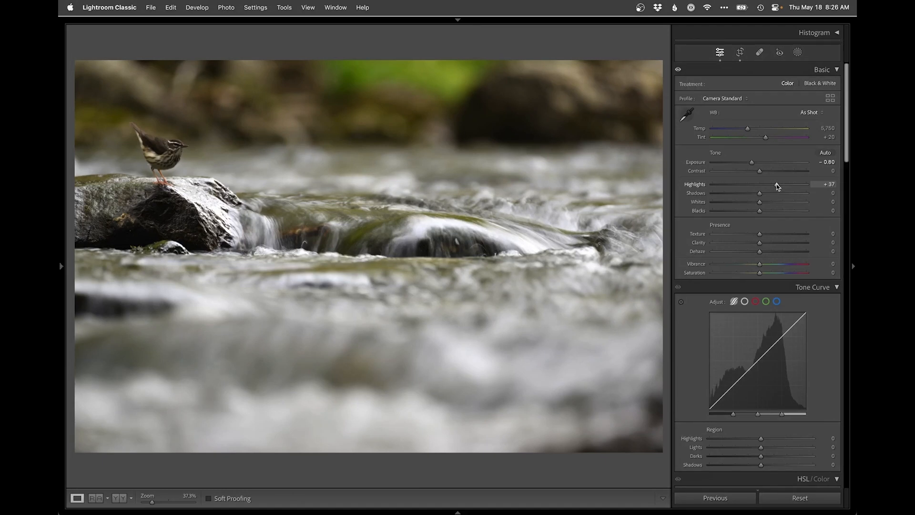
mouse_move(776, 184)
mouse_down()
mouse_move(762, 185)
mouse_move(782, 186)
mouse_up()
click(760, 184)
click(754, 184)
drag(753, 184, 751, 184)
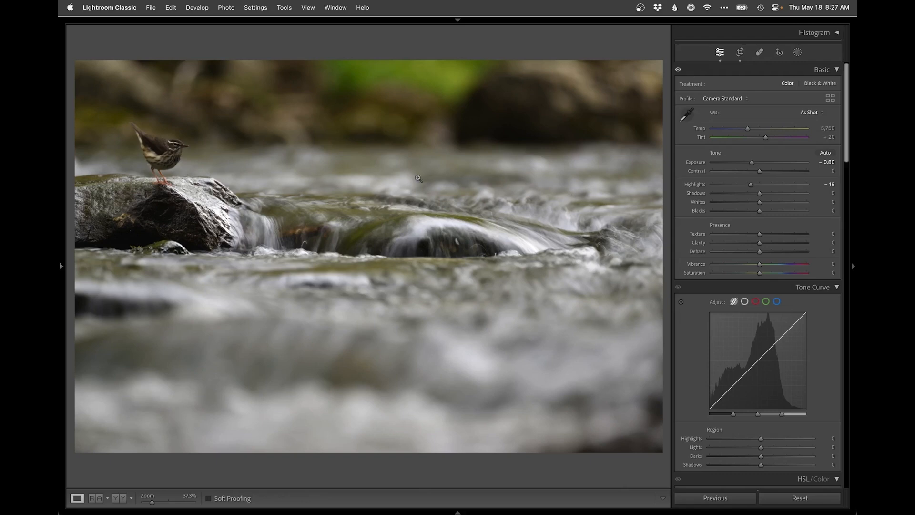
Step: Mask the stream's central rapids with a wide flat radial gradient, feather 100, and raise the mask's Highlights to 32
key(z)
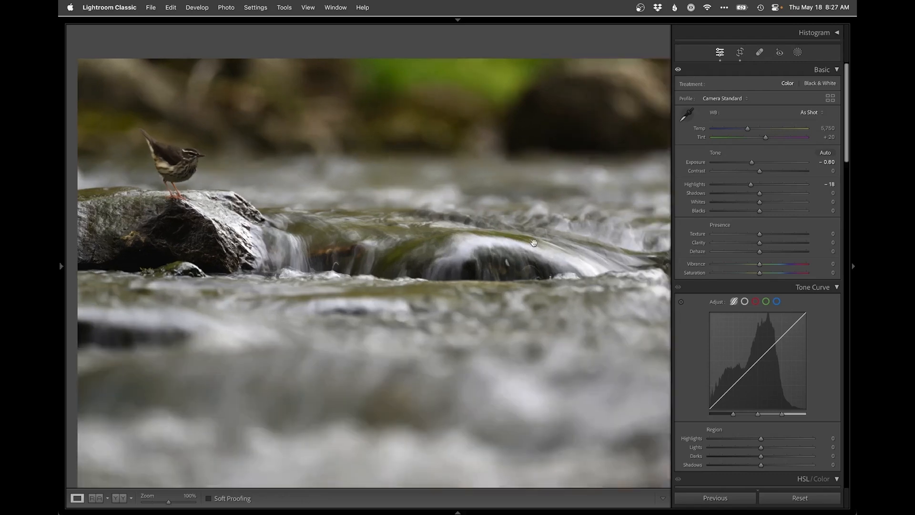
key(z)
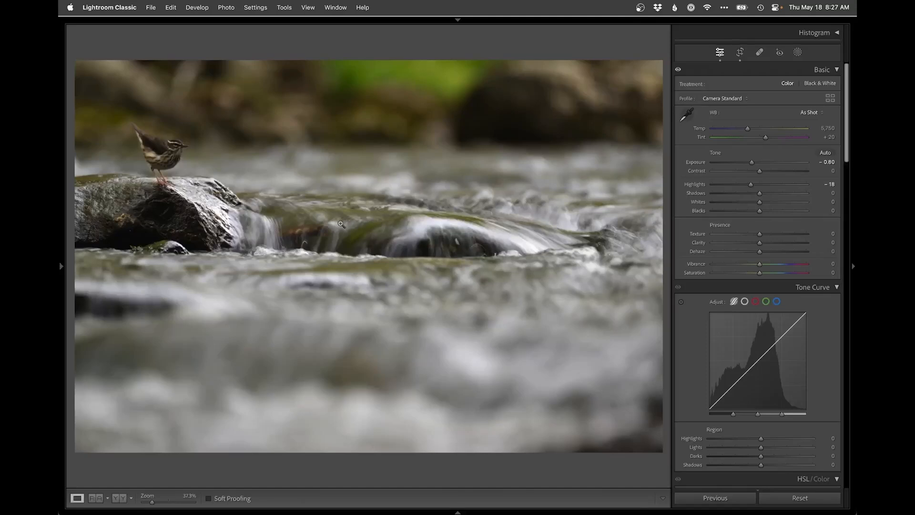
click(798, 53)
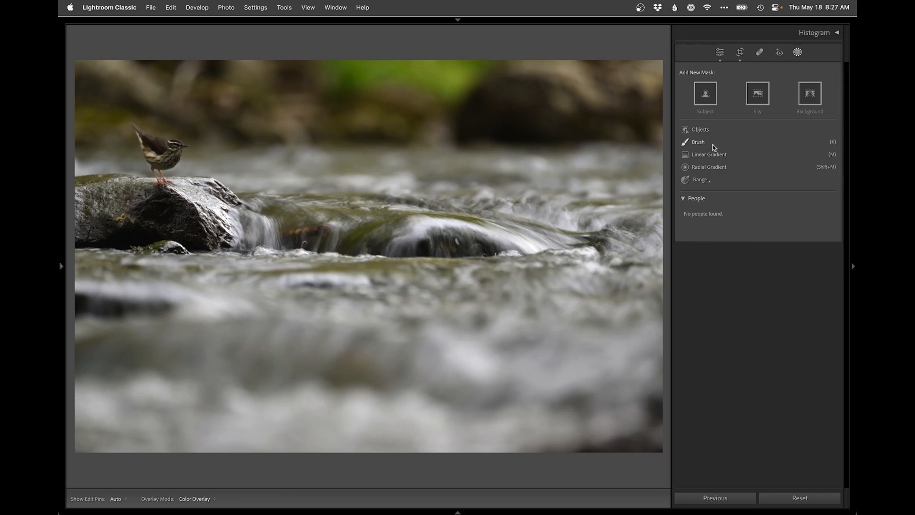
click(709, 166)
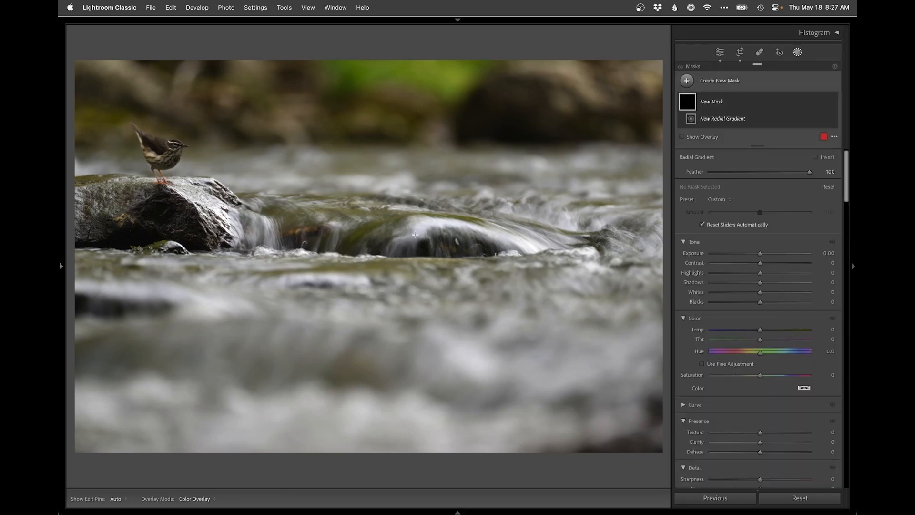
drag(336, 209, 778, 288)
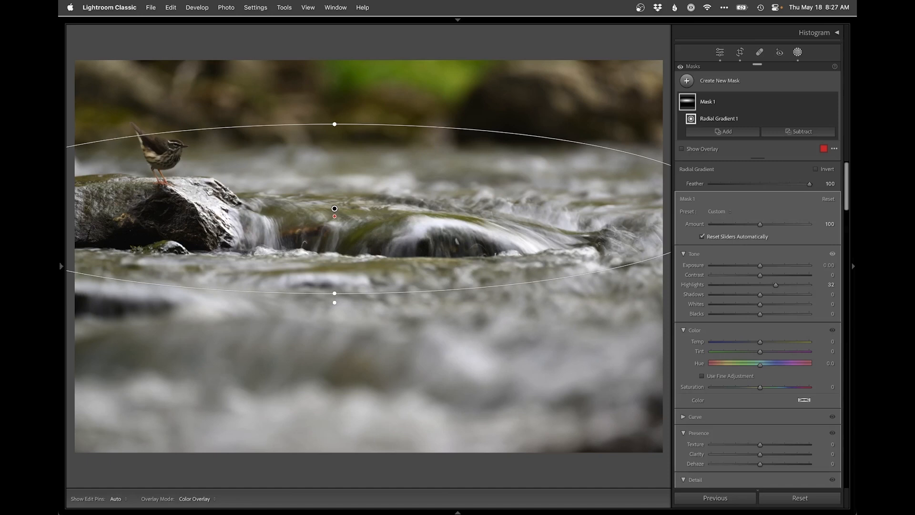
mouse_move(830, 108)
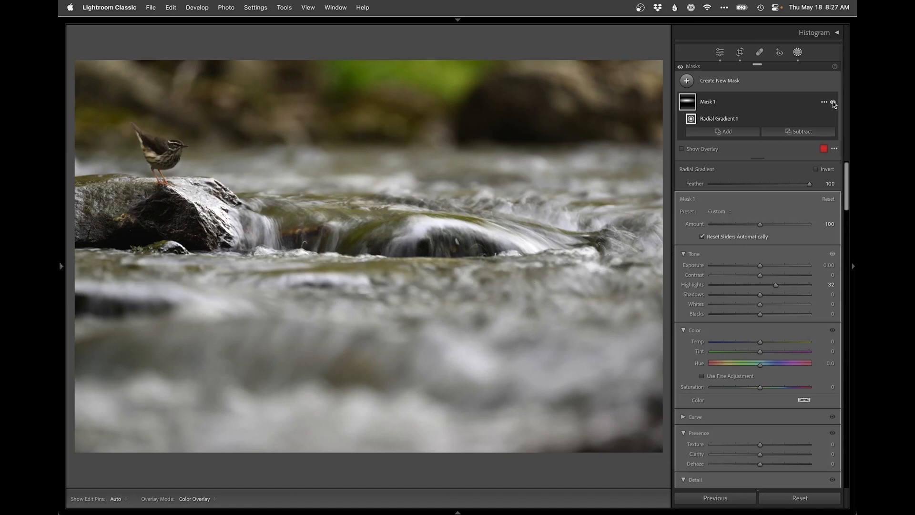
Step: Subtract a vertical linear gradient from the rapids mask to exclude the bird and its rock, and leave masking
click(794, 131)
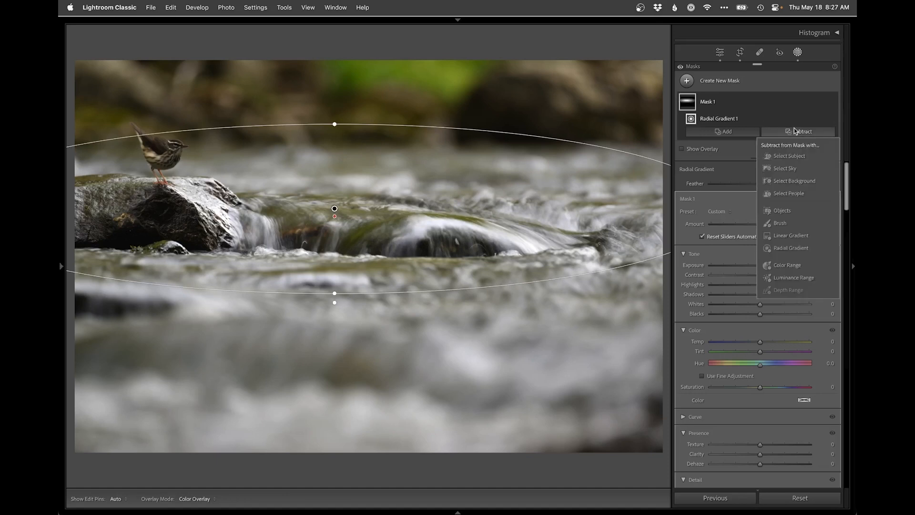
click(790, 236)
drag(210, 216, 266, 217)
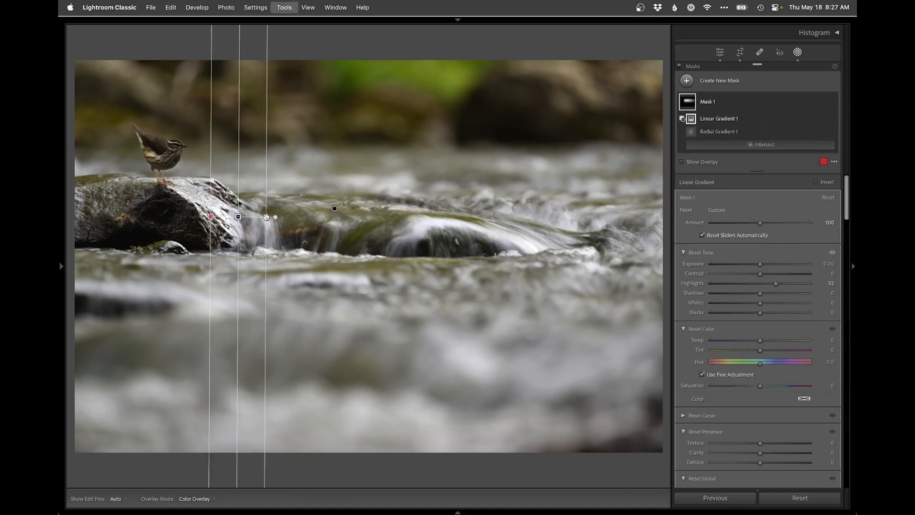
key(d)
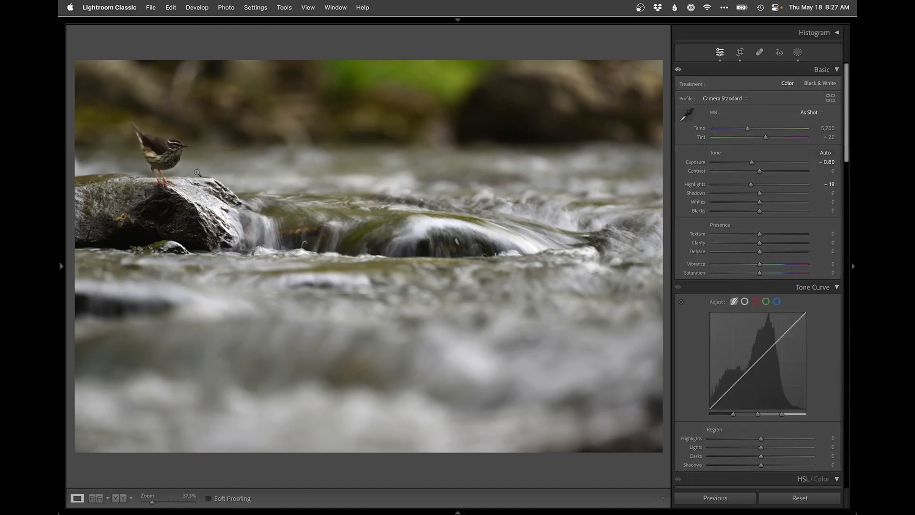
Step: Create a new object-selection mask of the bird and hide its overlay
click(797, 52)
click(728, 82)
click(737, 154)
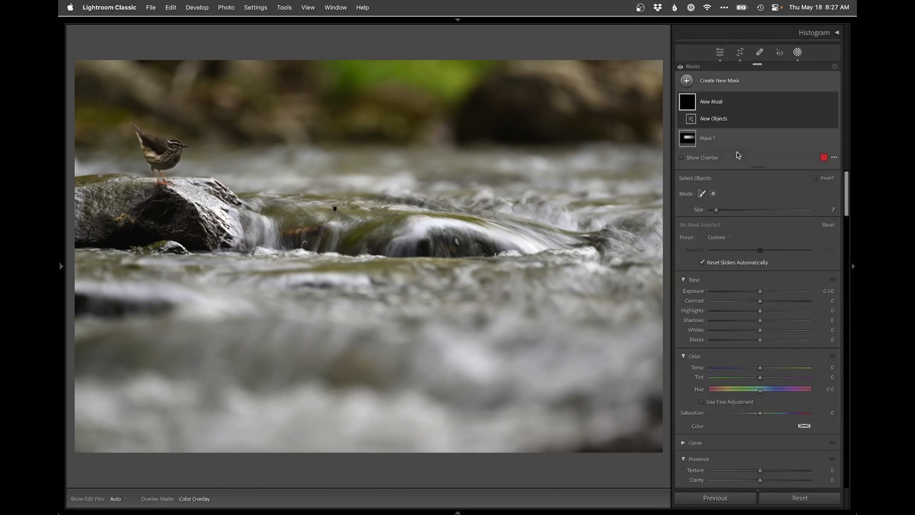
mouse_move(186, 145)
mouse_down()
mouse_move(134, 126)
mouse_move(160, 178)
mouse_move(174, 155)
mouse_move(155, 148)
mouse_up()
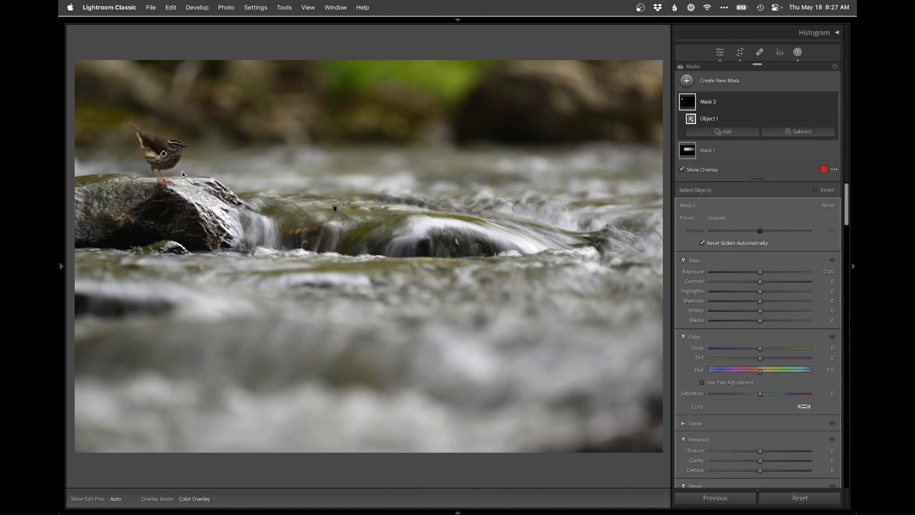
key(o)
Step: Set the bird mask's Exposure to 1.06, Shadows to 38 and Blacks to −13
drag(766, 272, 769, 272)
key(z)
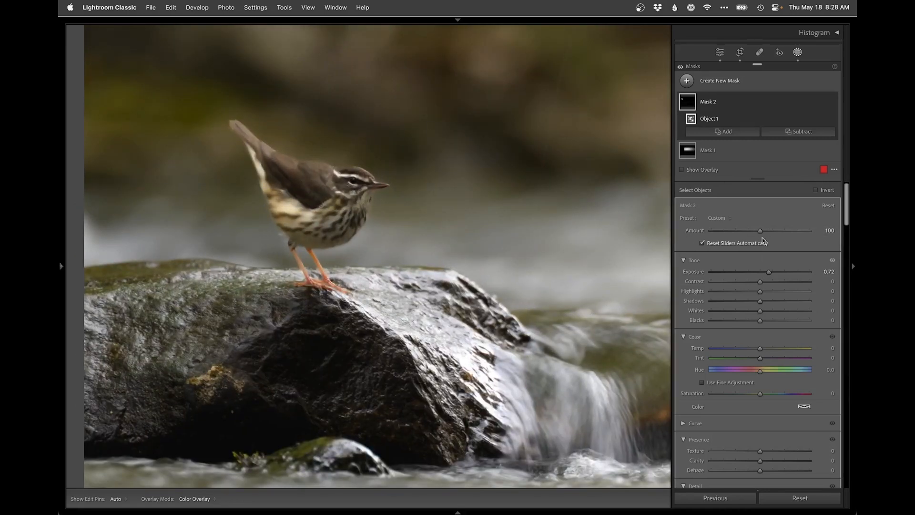
mouse_move(759, 272)
mouse_down()
mouse_move(750, 273)
mouse_move(770, 273)
mouse_up()
drag(773, 272, 753, 321)
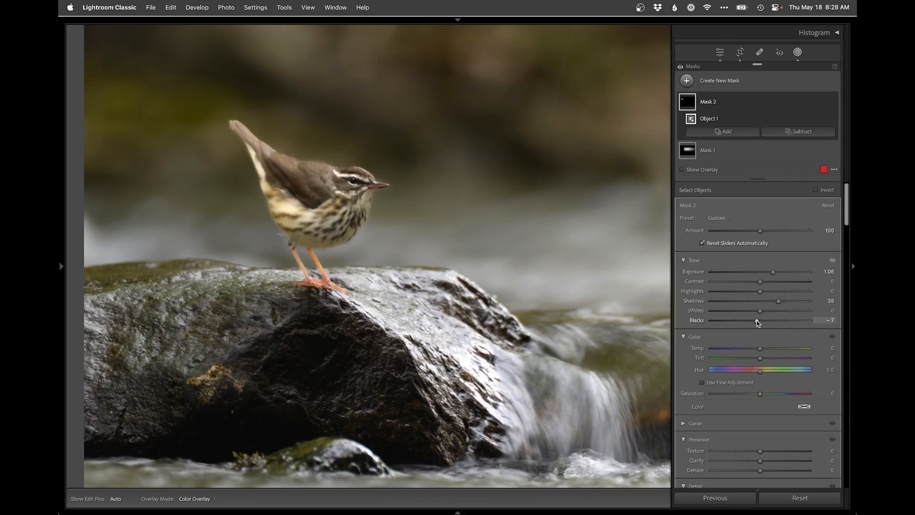
drag(757, 323, 754, 323)
Step: Subtract the rock around the bird's feet from its mask with a brush of size 6.3, feather 64 and flow 46
click(799, 131)
click(780, 223)
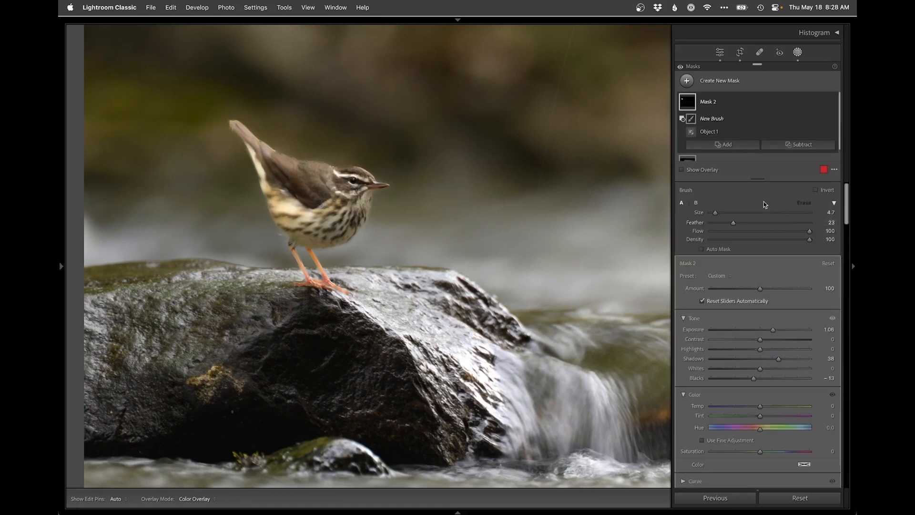
drag(716, 213, 717, 212)
click(755, 232)
drag(719, 214, 717, 213)
mouse_move(350, 288)
mouse_down()
mouse_move(307, 275)
mouse_move(220, 292)
mouse_up()
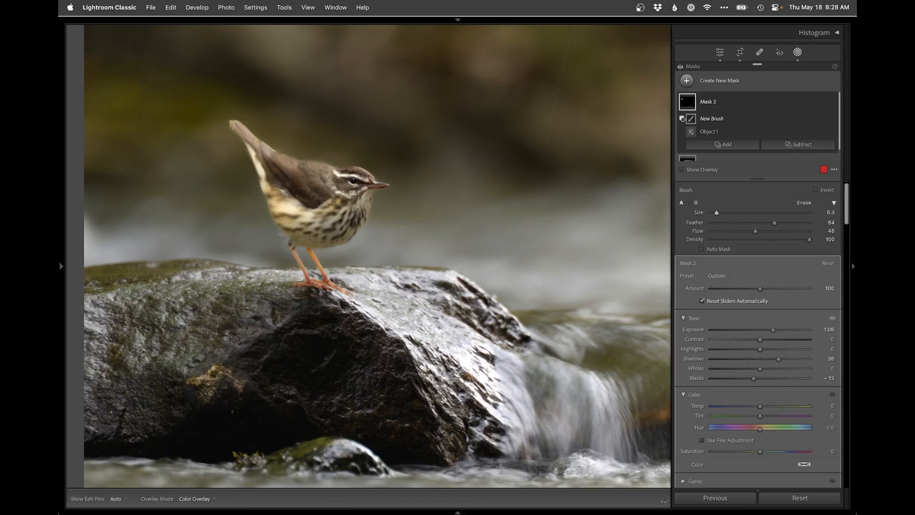
key(h)
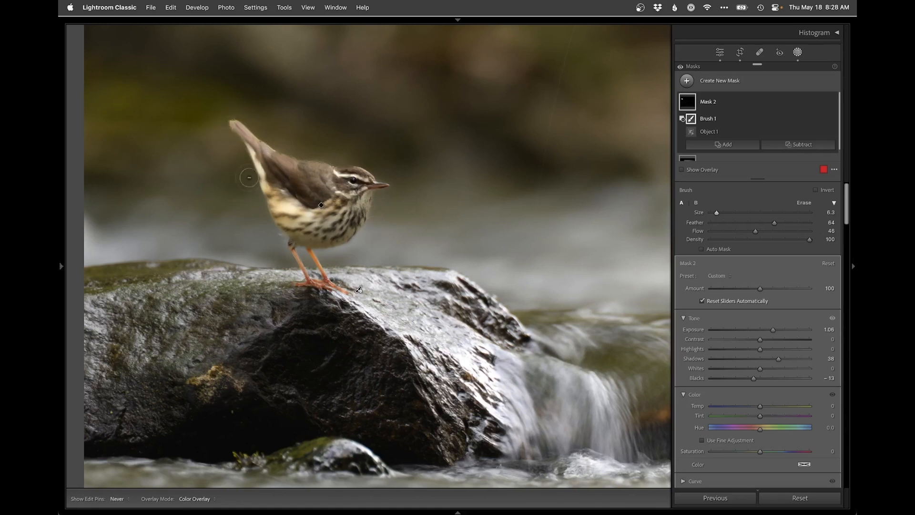
key(h)
Step: Try a subtracting brush stroke along the bird's body and undo it
mouse_move(290, 223)
mouse_down()
mouse_move(279, 191)
mouse_move(299, 205)
mouse_move(298, 228)
mouse_move(296, 207)
mouse_move(270, 199)
mouse_move(303, 215)
mouse_up()
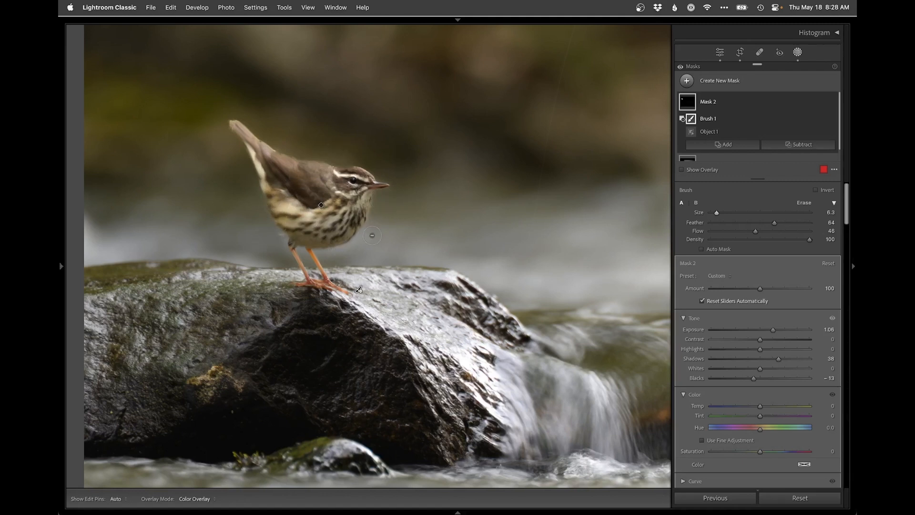
key(super+z)
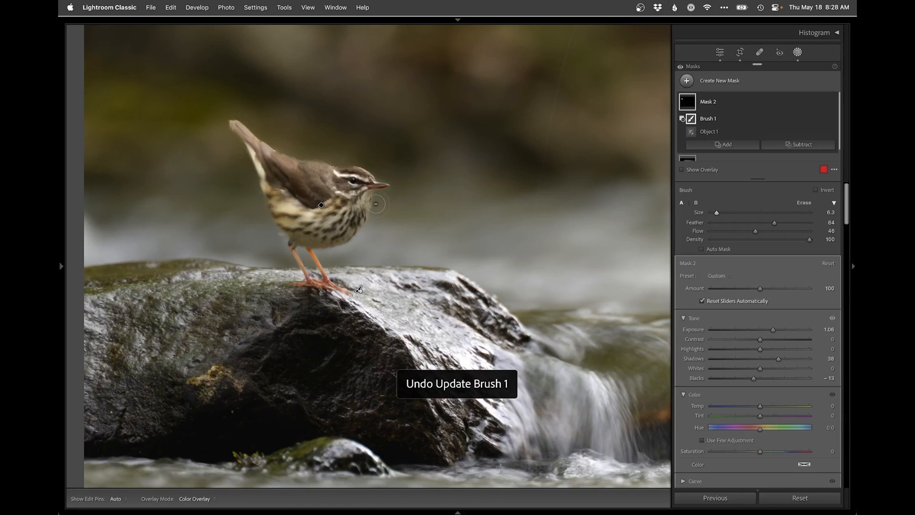
key(h)
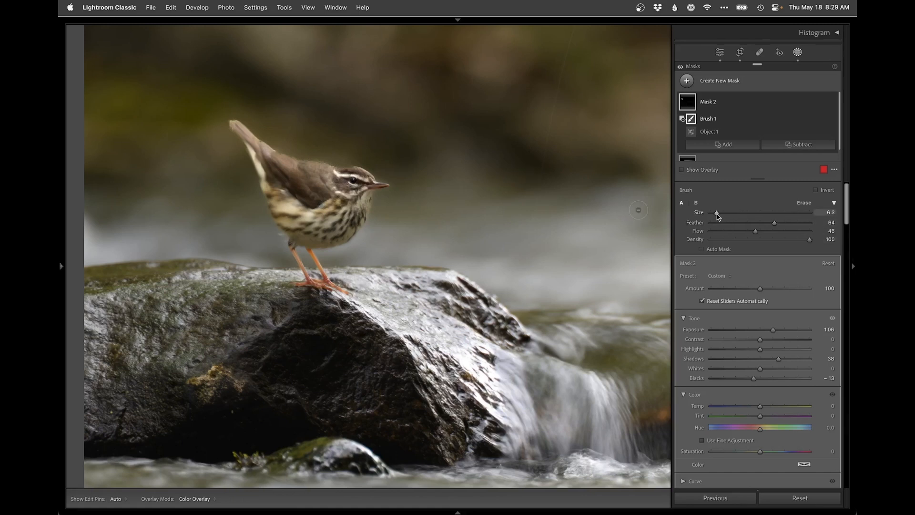
Step: Set the subtracting brush to size 4.3, feather 8 and flow 100, and trim the mask along the bird's back
drag(716, 214, 714, 213)
mouse_move(775, 223)
mouse_down()
mouse_move(709, 223)
mouse_move(815, 232)
mouse_up()
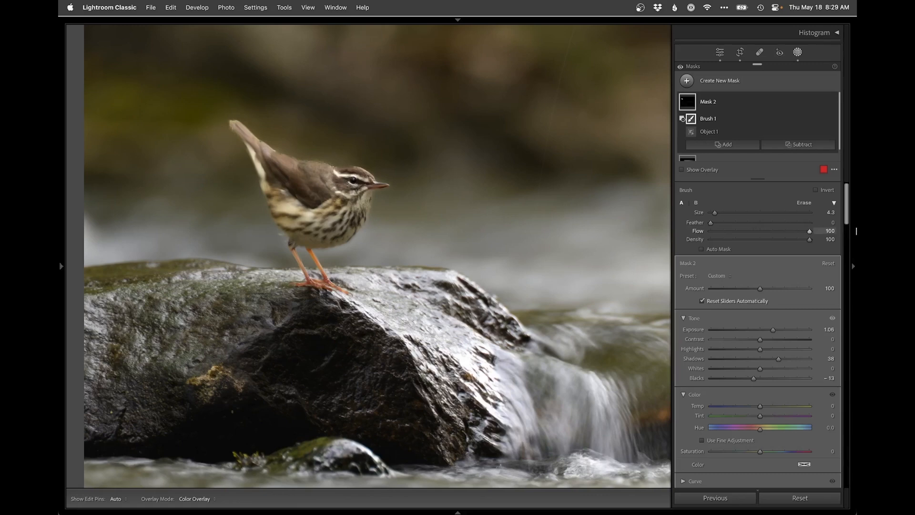
key(super+equal)
key(super+equal)
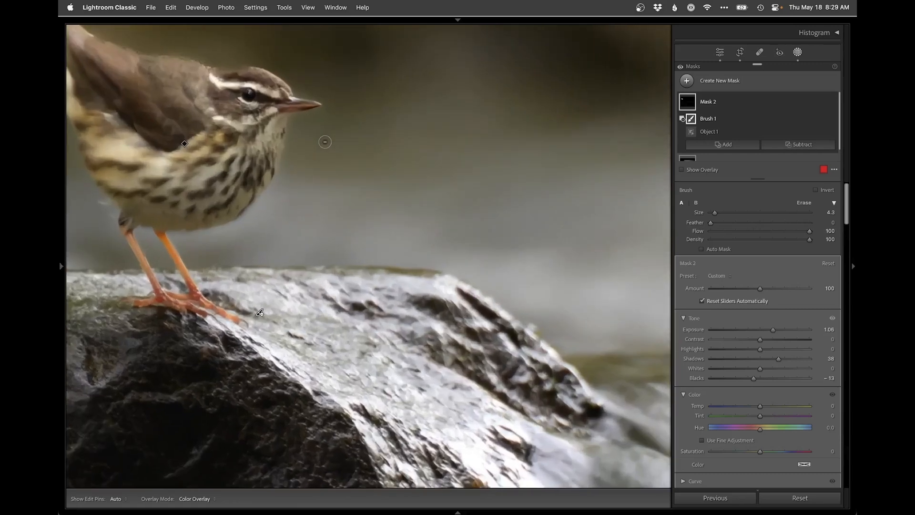
key(super+minus)
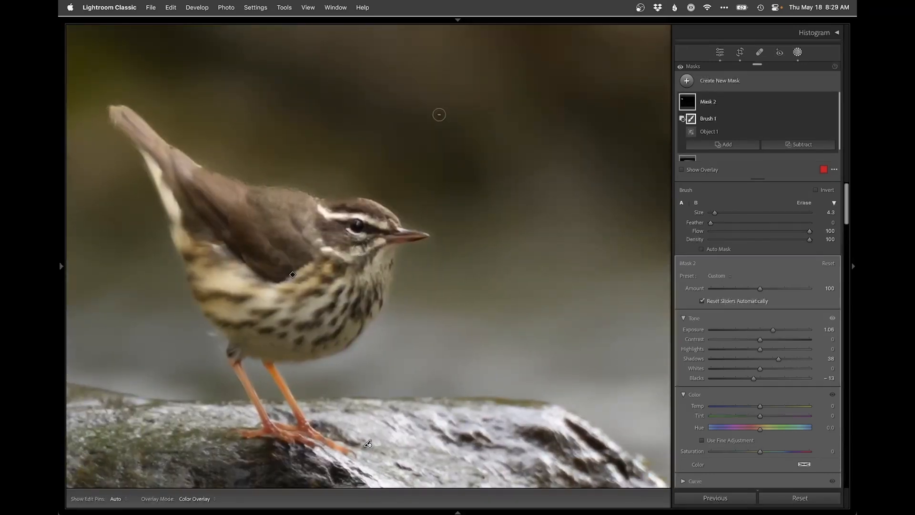
key(h)
key(super+z)
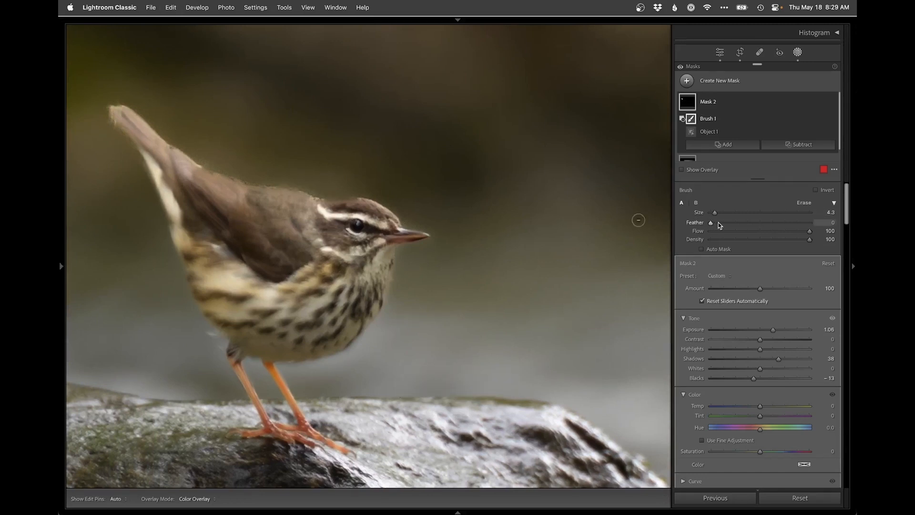
key(h)
key(h)
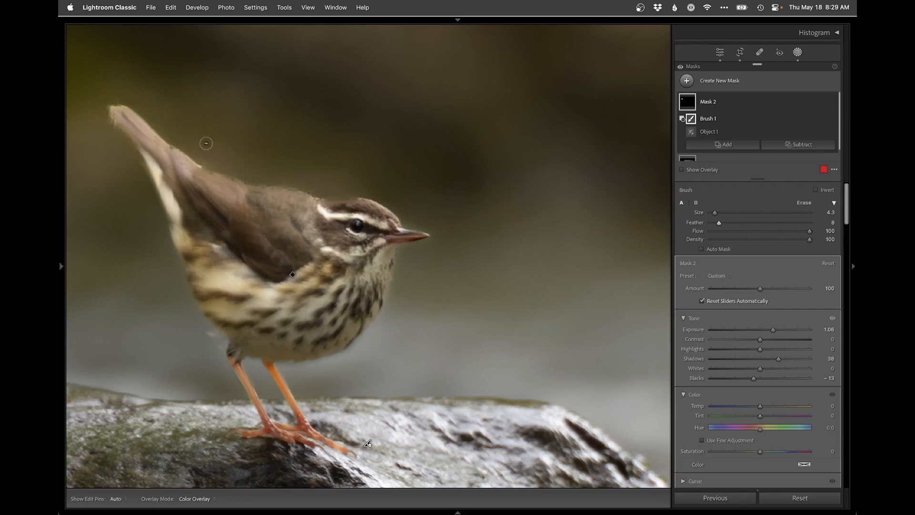
key(h)
Step: Add a brush to the bird's mask and paint over the crown of its head
click(720, 144)
click(695, 235)
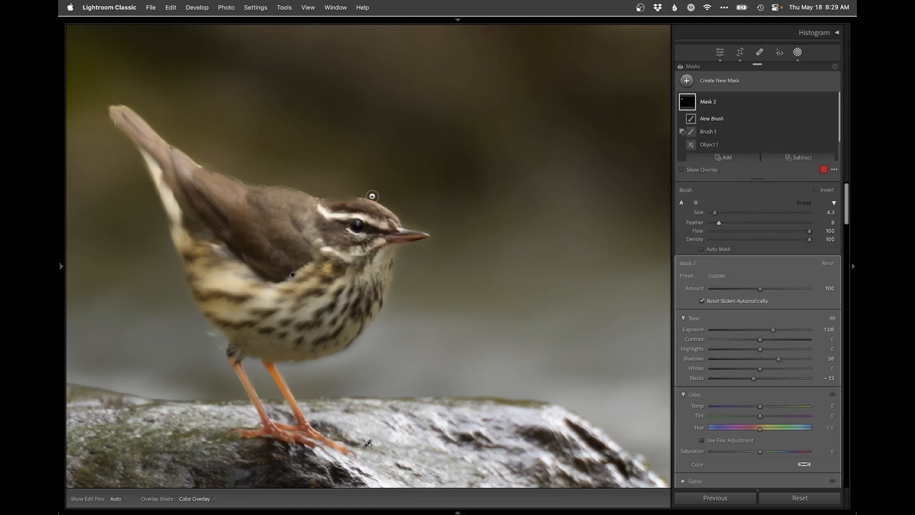
drag(357, 205, 348, 205)
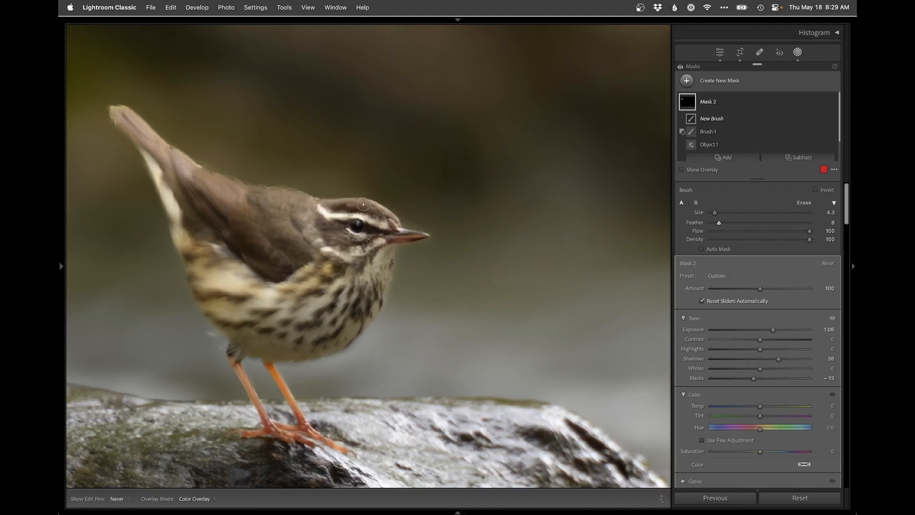
drag(312, 209, 381, 219)
Step: Reselect the subtracting brush component of the bird's mask and trim the edge around the forehead
click(708, 133)
key(h)
key(h)
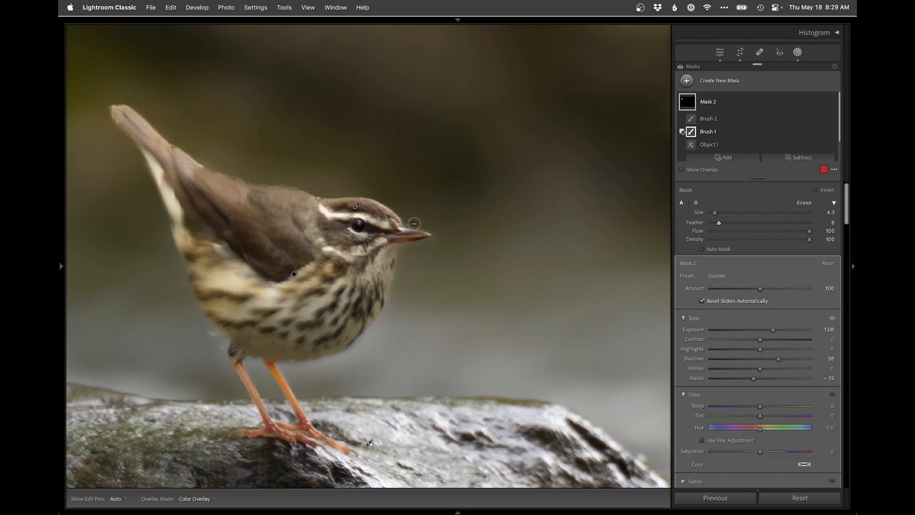
Step: Reduce the subtracting brush to size 2.0, trim the mask around the bird's beak and breast, and close masking
key(super+equal)
key([)
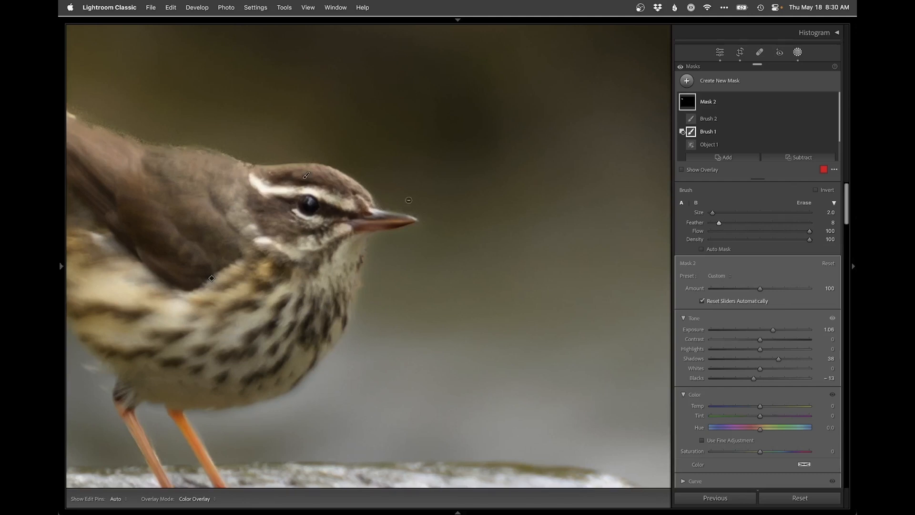
alt+right_click(388, 268)
key(Escape)
key(z)
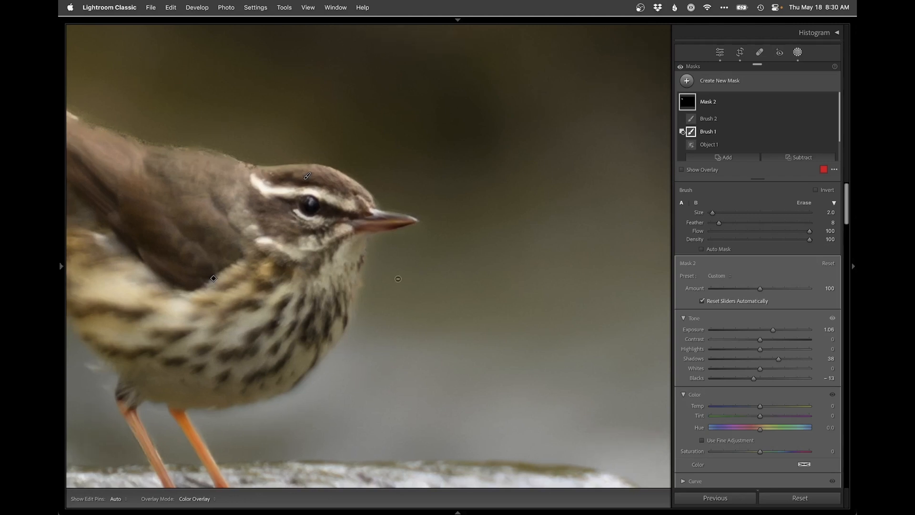
click(401, 275)
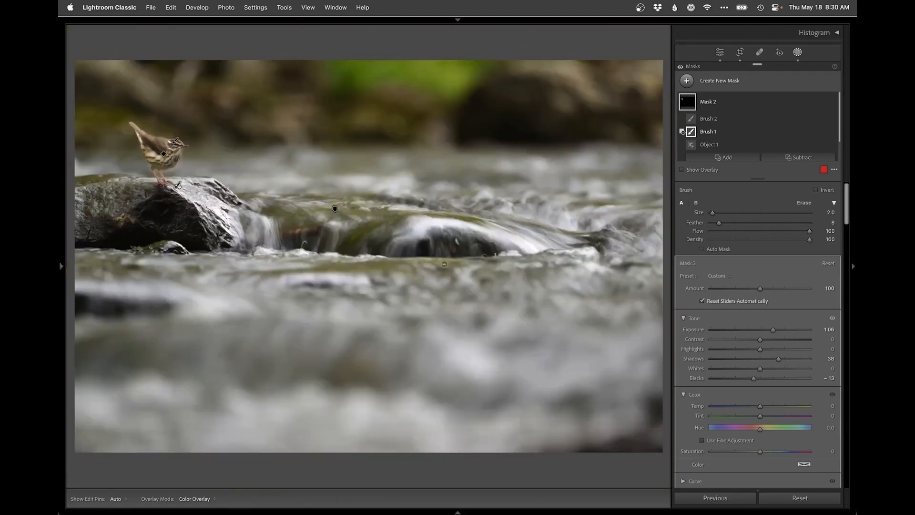
key(shift+w)
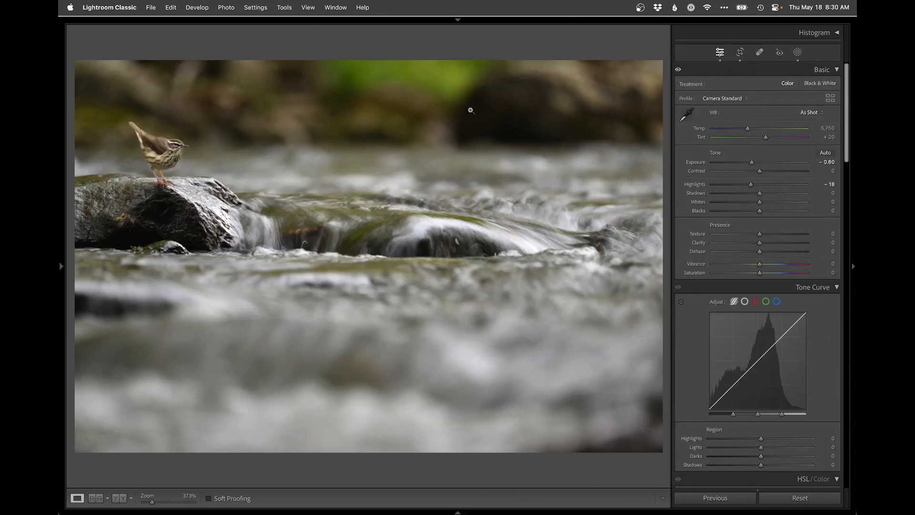
Step: Add a linear gradient mask fading down from the background above the stream, and subtract the detected subject from it
click(797, 52)
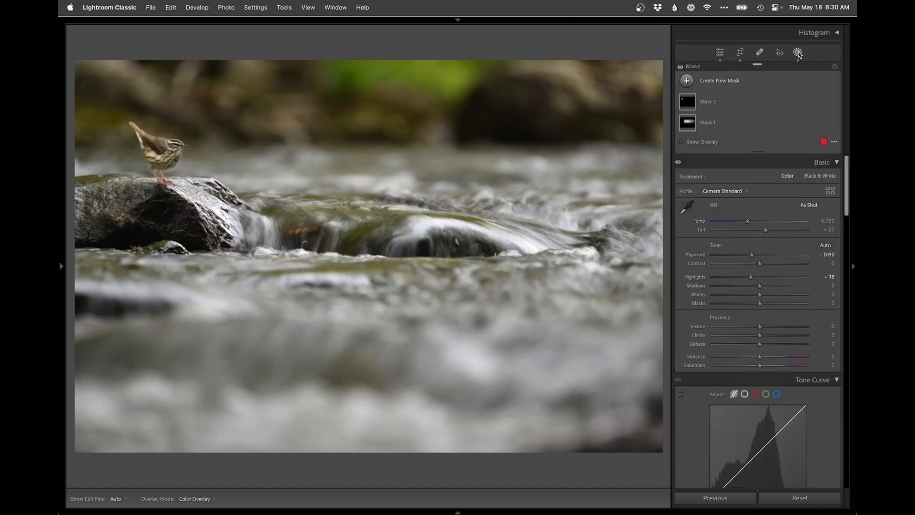
click(725, 83)
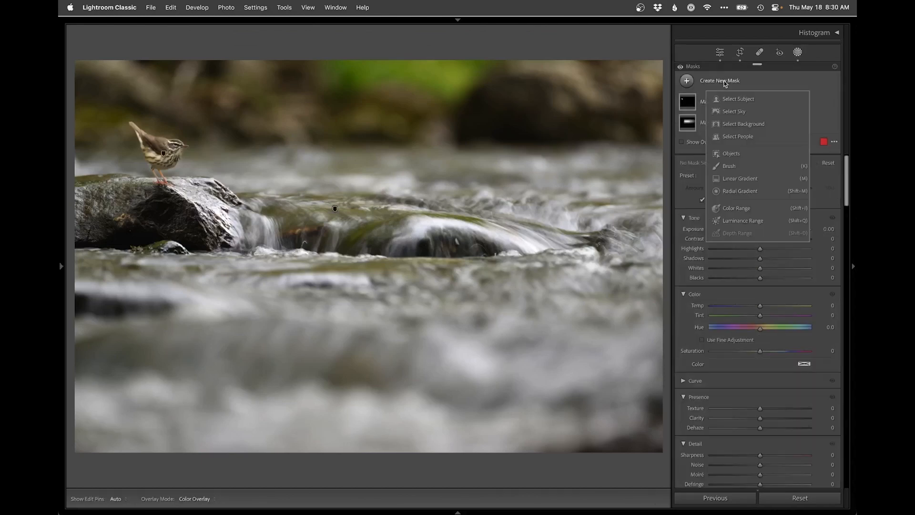
click(740, 178)
drag(359, 101, 359, 160)
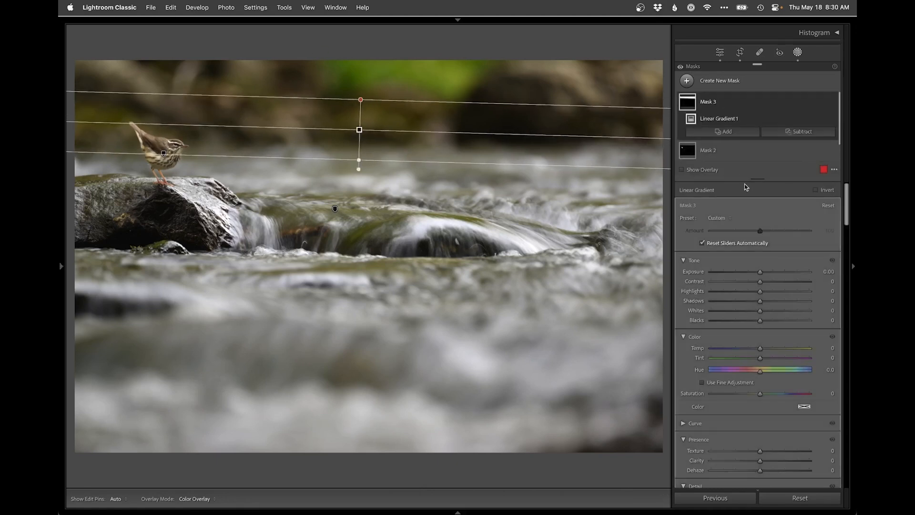
click(797, 133)
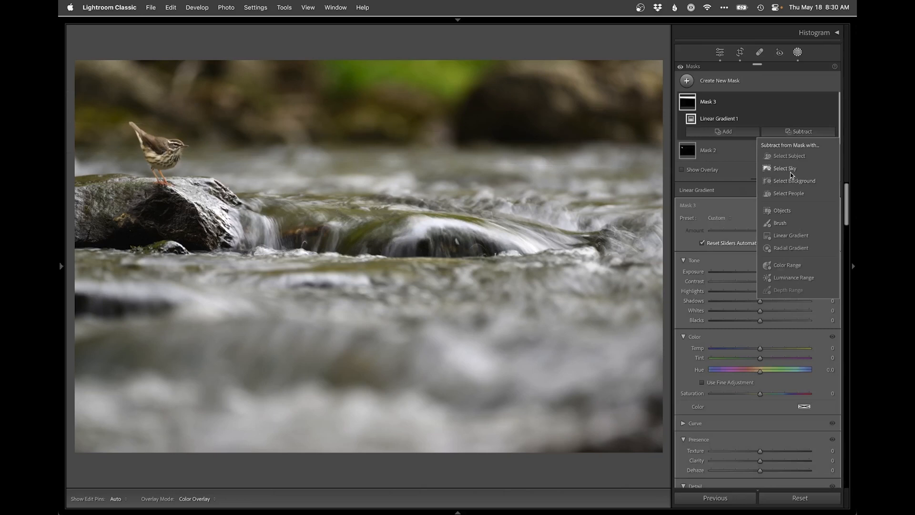
click(789, 156)
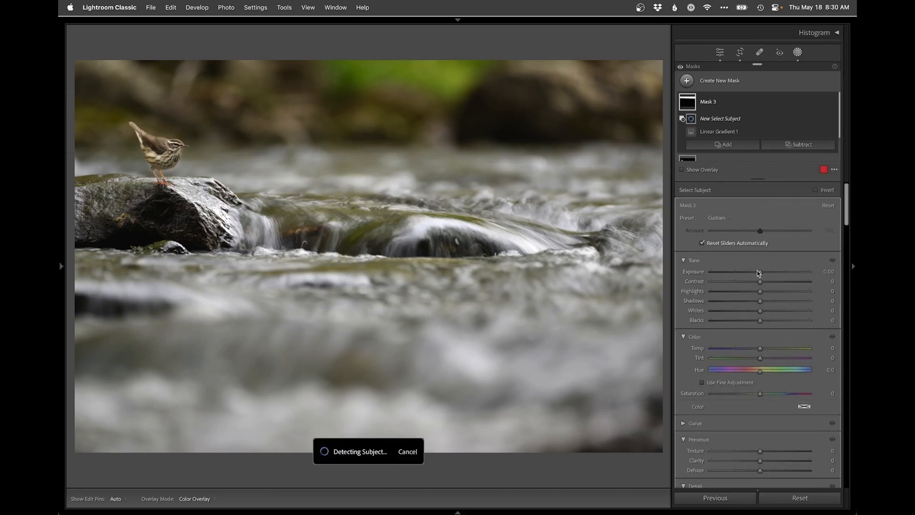
Step: Set the gradient mask's exposure to -0.17, highlights to -60 and whites to -61, close masking, and compare with the original
drag(759, 273, 758, 272)
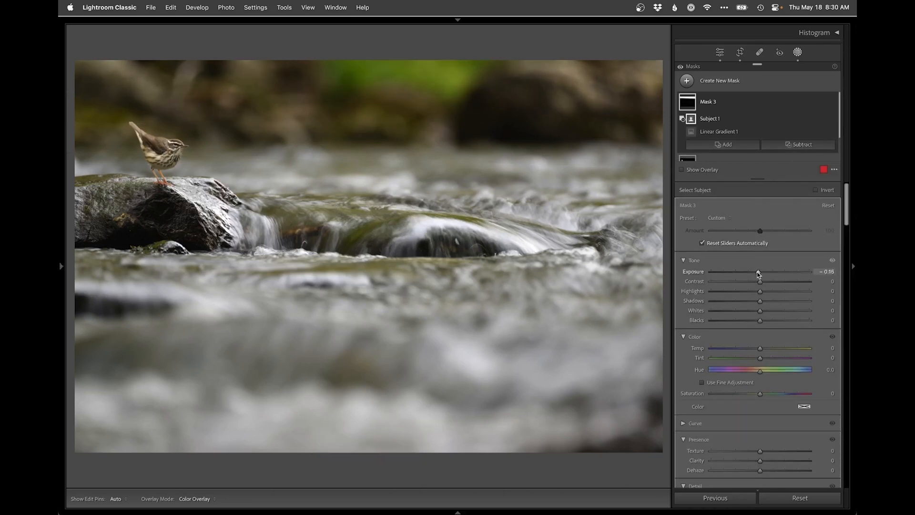
click(730, 291)
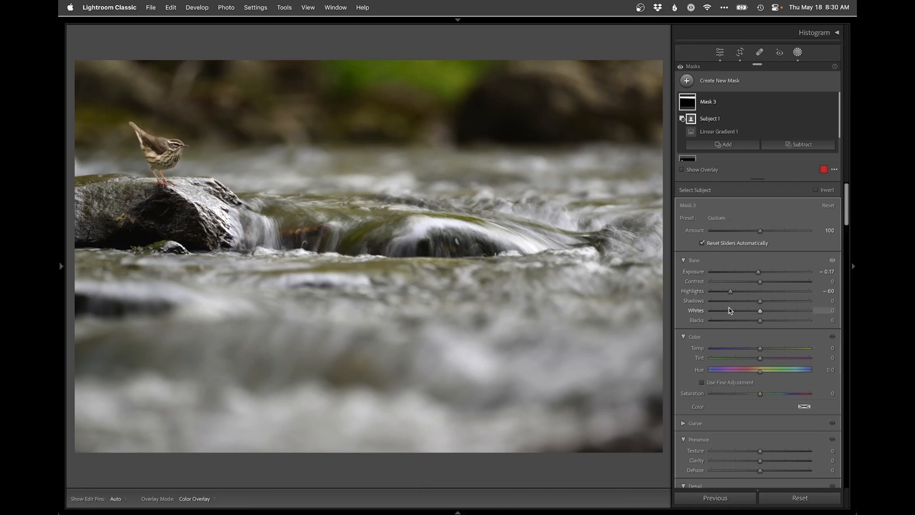
click(730, 311)
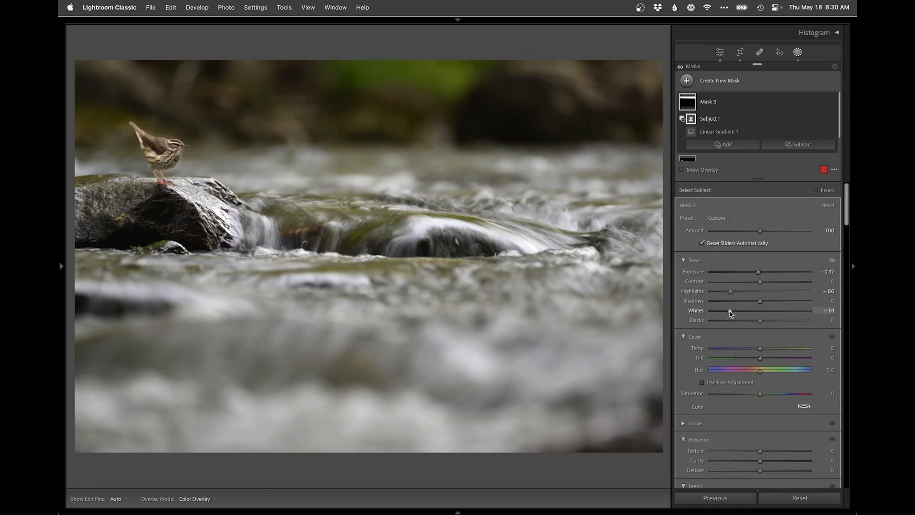
click(719, 52)
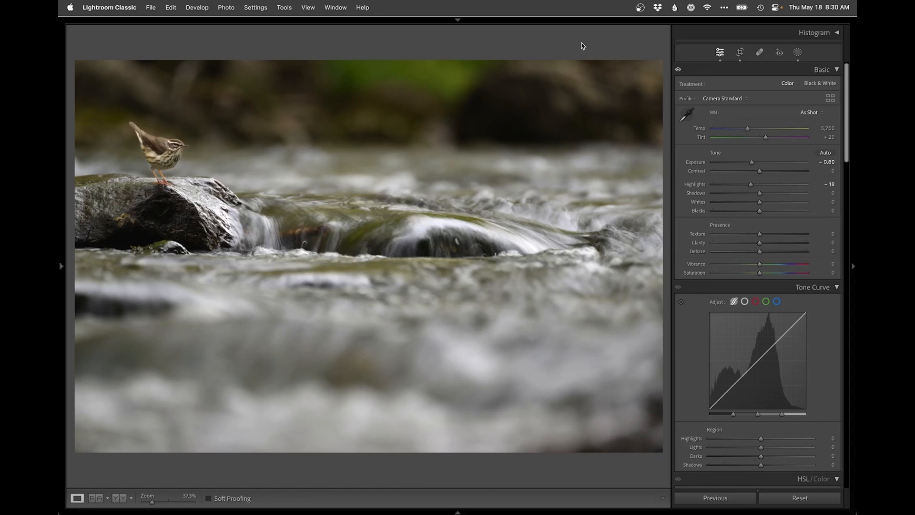
key(backslash)
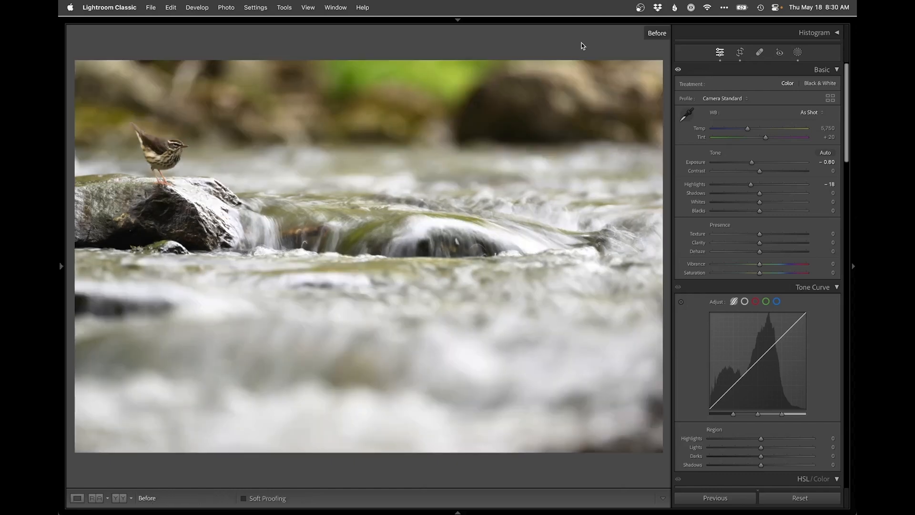
key(backslash)
key(backslash)
key(backslash)
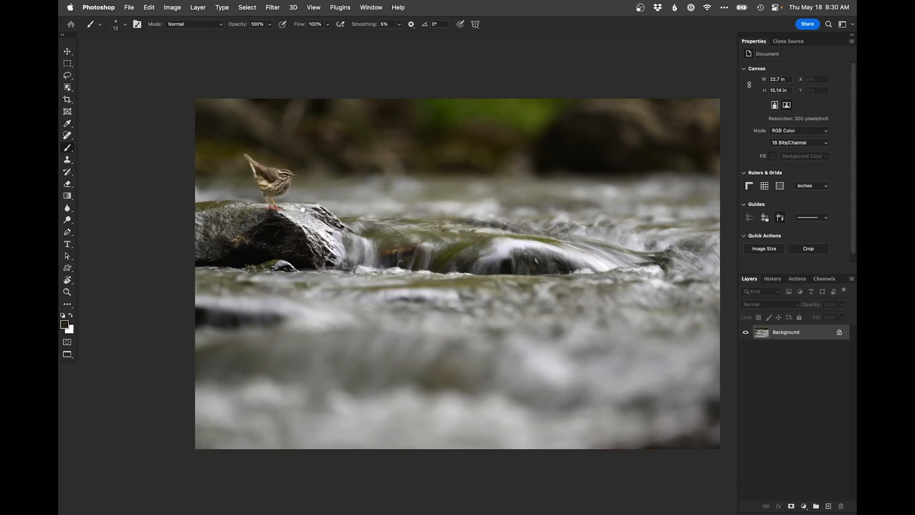
Step: In Photoshop, create a new layer and clone clean background over the halo beside the bird's breast
super+click(289, 183)
super+click(290, 183)
super+click(289, 183)
drag(299, 201, 303, 210)
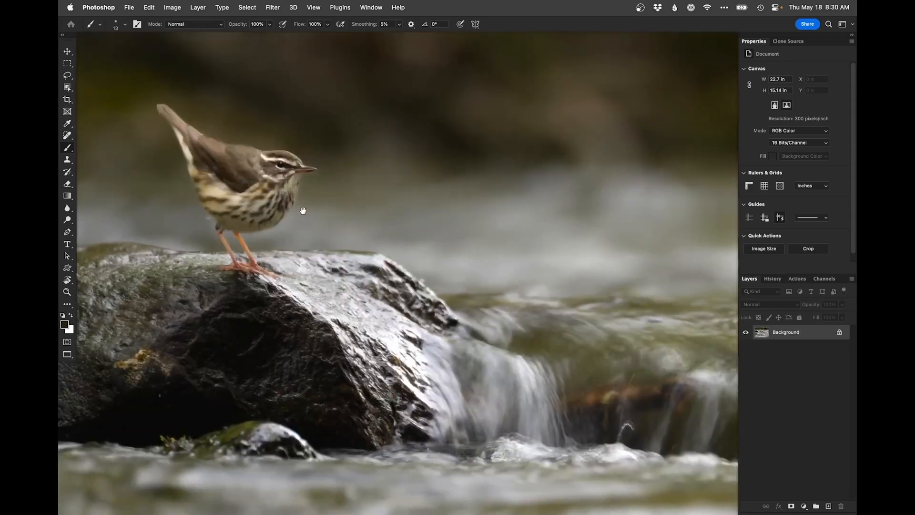
click(827, 506)
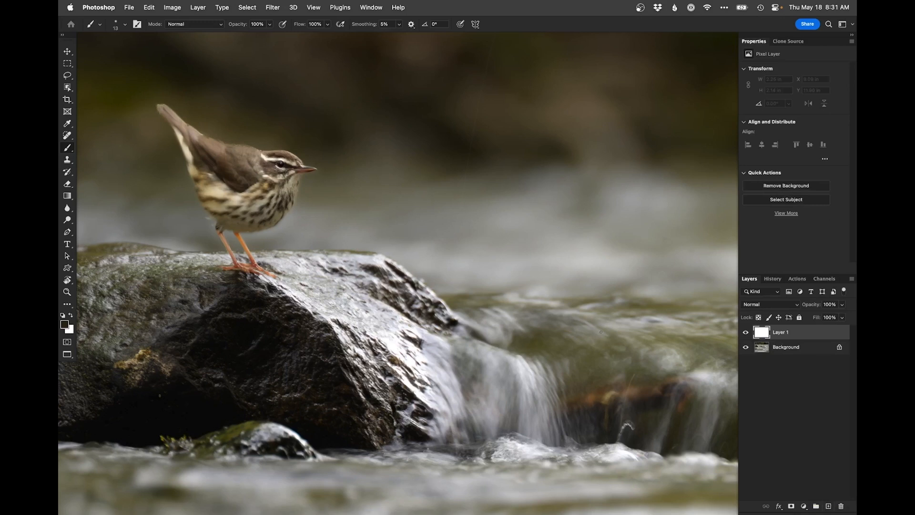
key(s)
drag(312, 217, 304, 217)
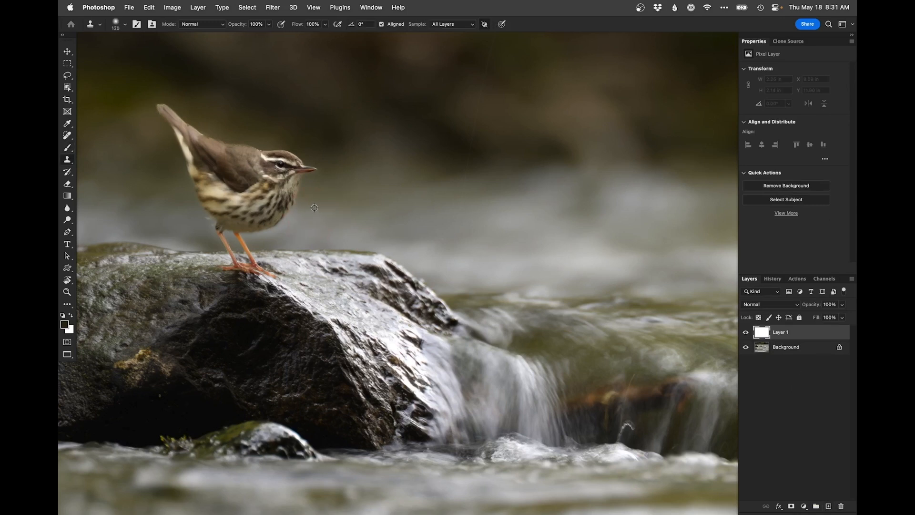
click(297, 210)
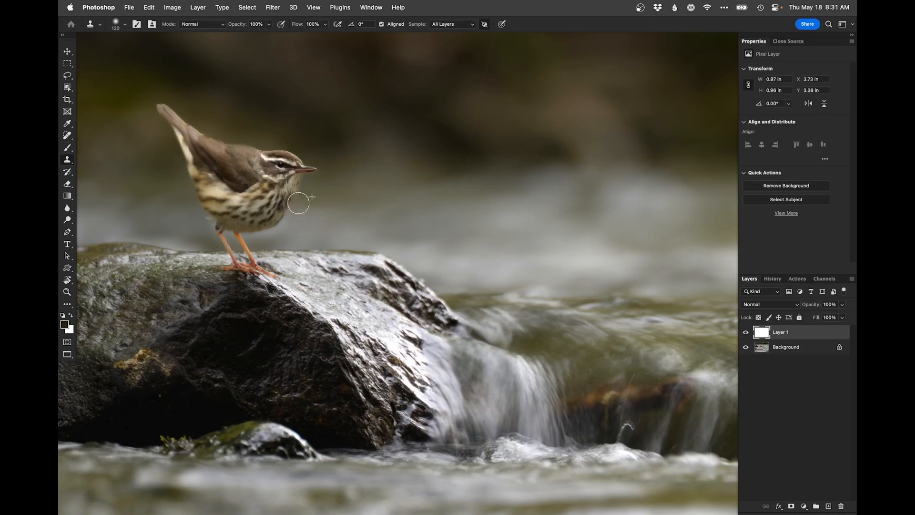
mouse_move(291, 235)
mouse_down()
mouse_move(281, 231)
mouse_move(306, 238)
mouse_up()
Step: Undo the latest retouching strokes and brush sampled background colour over the halo around the bird's belly and upper legs
key(b)
key(super+z)
key(super+z)
key(super+z)
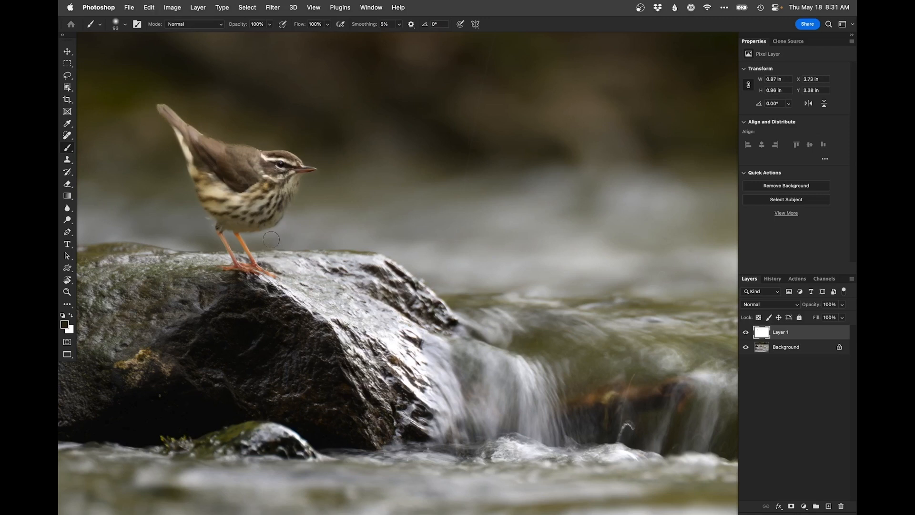
alt+click(269, 242)
mouse_move(270, 240)
mouse_down()
mouse_move(242, 232)
mouse_move(277, 223)
mouse_move(258, 247)
mouse_move(247, 235)
mouse_move(280, 222)
mouse_up()
alt+click(258, 246)
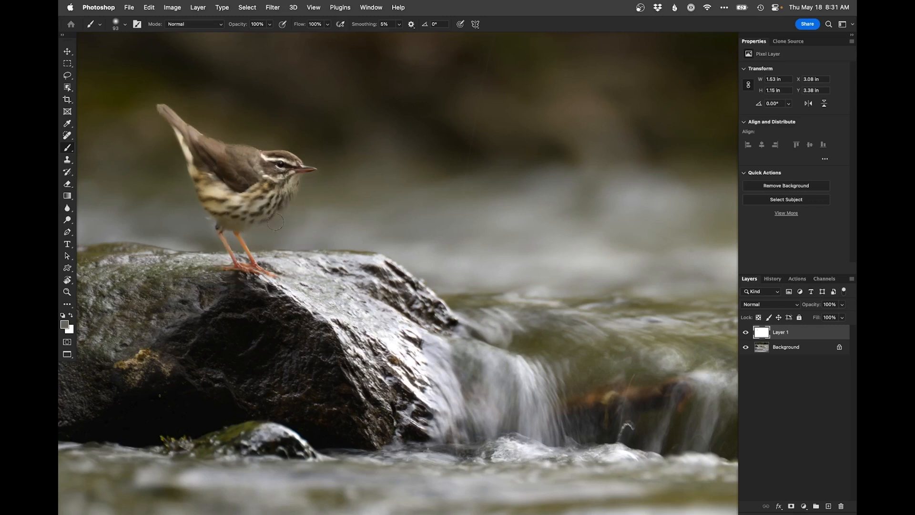
mouse_move(249, 235)
mouse_down()
mouse_move(204, 218)
mouse_move(242, 230)
mouse_move(199, 221)
mouse_move(234, 236)
mouse_move(327, 224)
mouse_up()
click(266, 236)
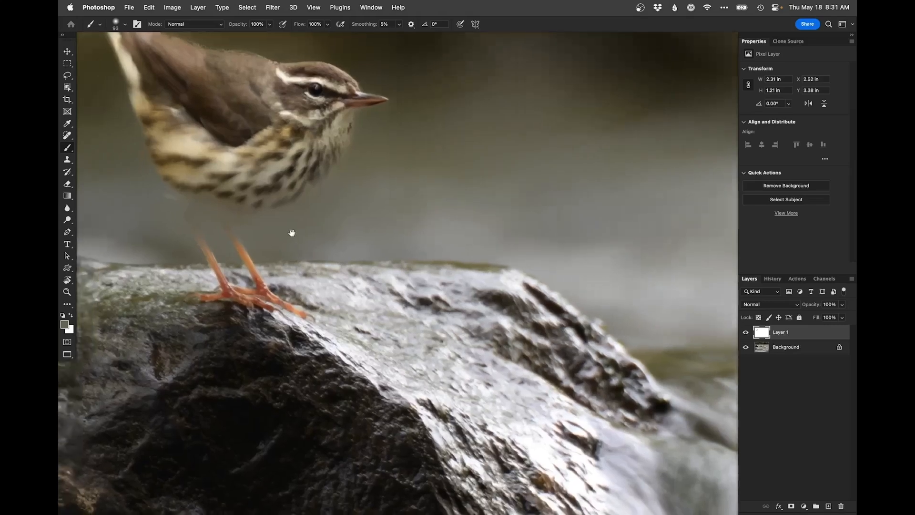
Step: Select the subject on the Background with Layer 1 hidden, show Layer 1 again, and mask it with the inverted selection
click(745, 333)
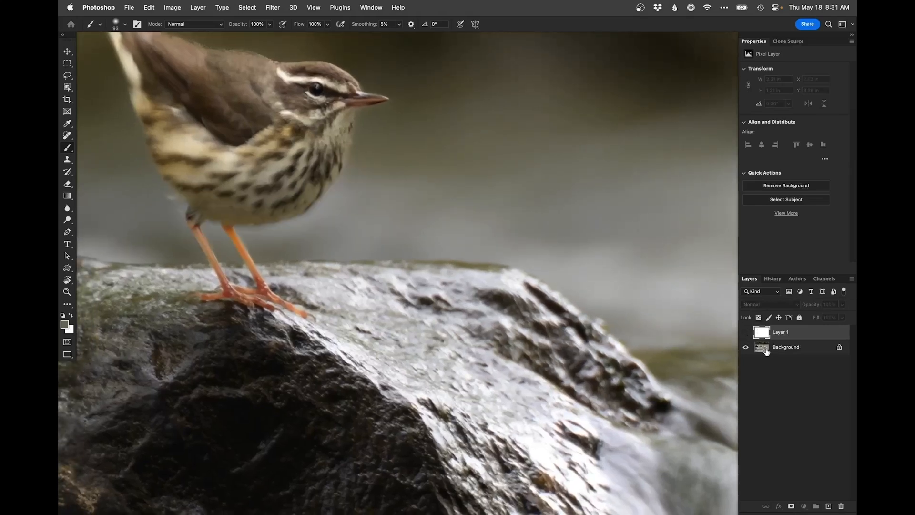
click(247, 8)
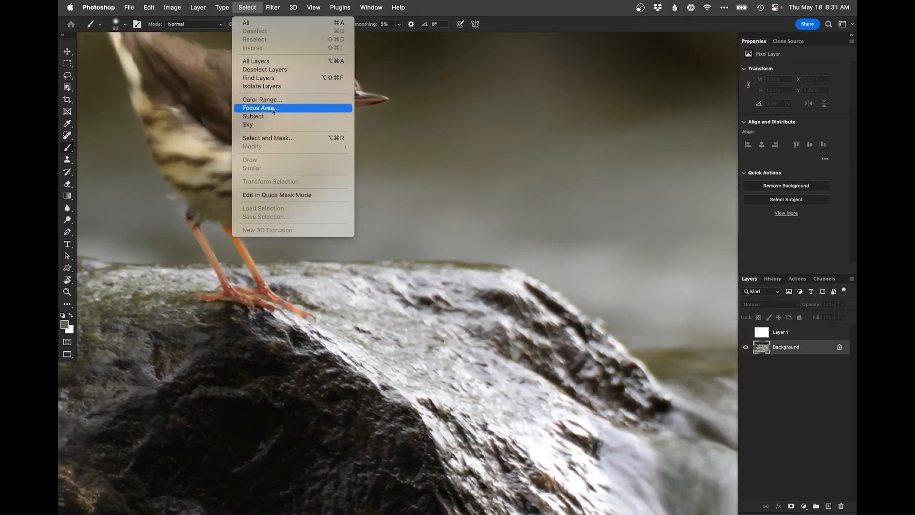
click(253, 116)
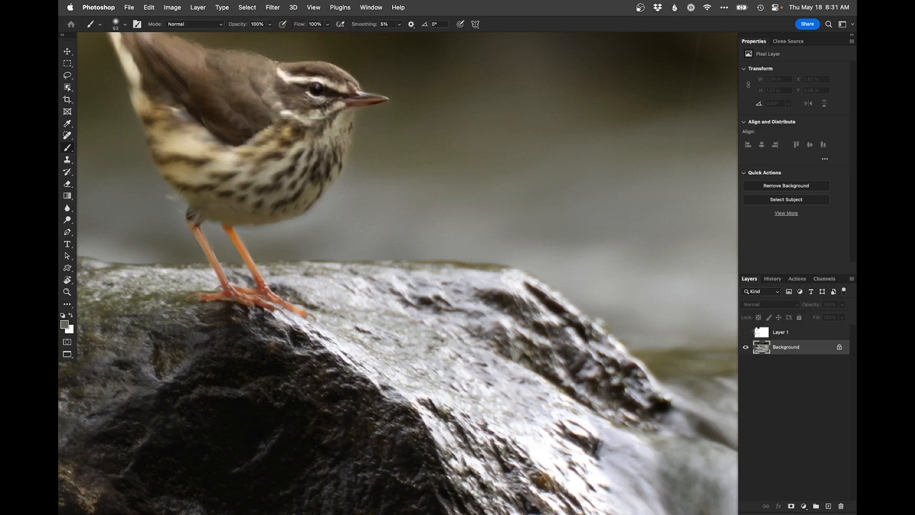
click(746, 333)
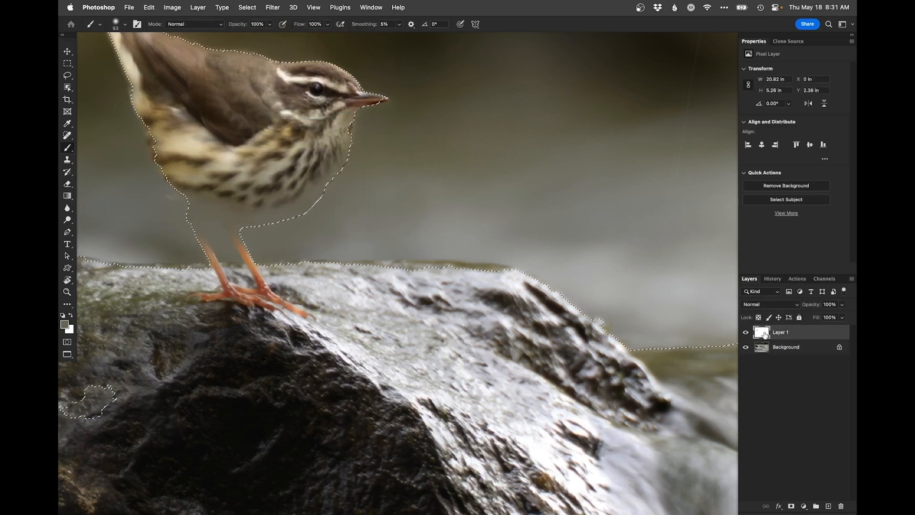
click(792, 506)
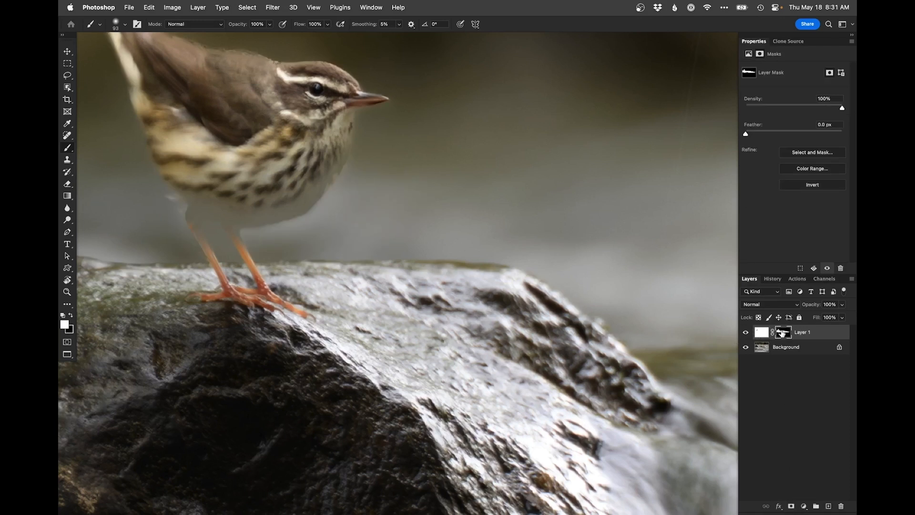
key(super+i)
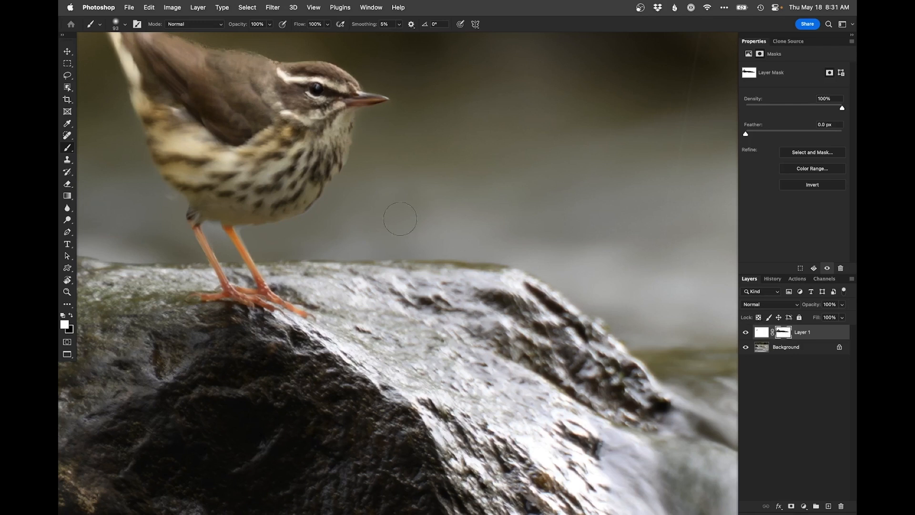
Step: Refine Layer 1's mask with a small white brush around the bird's belly and legs
mouse_move(330, 222)
mouse_down()
mouse_move(287, 218)
mouse_move(297, 224)
mouse_up()
drag(173, 229, 174, 228)
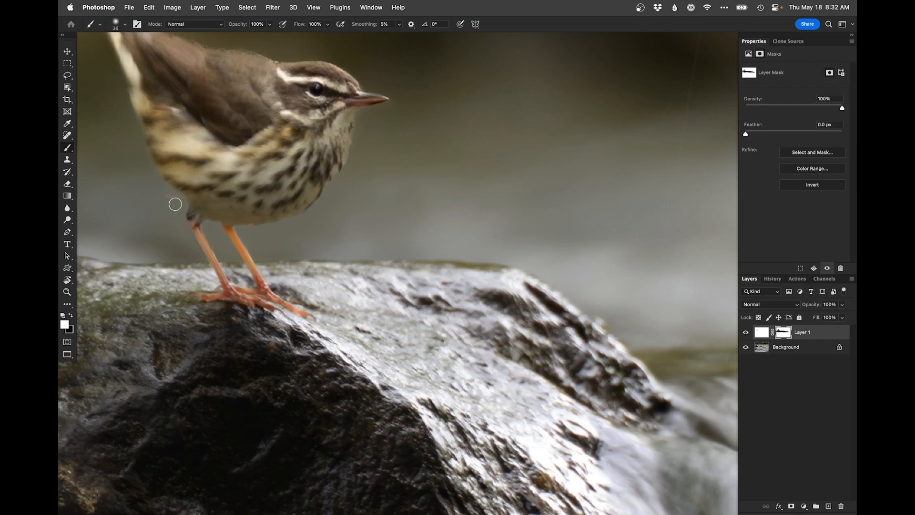
key(x)
key(x)
alt+click(295, 252)
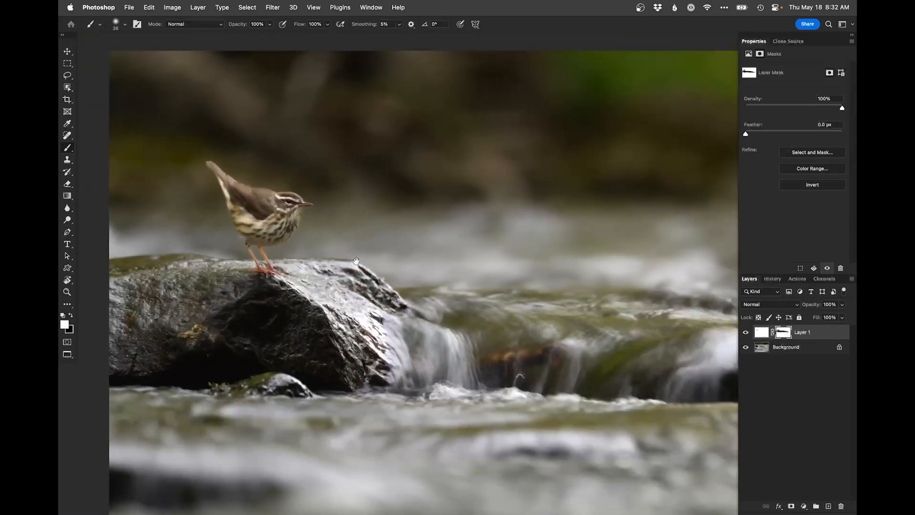
drag(302, 249, 300, 251)
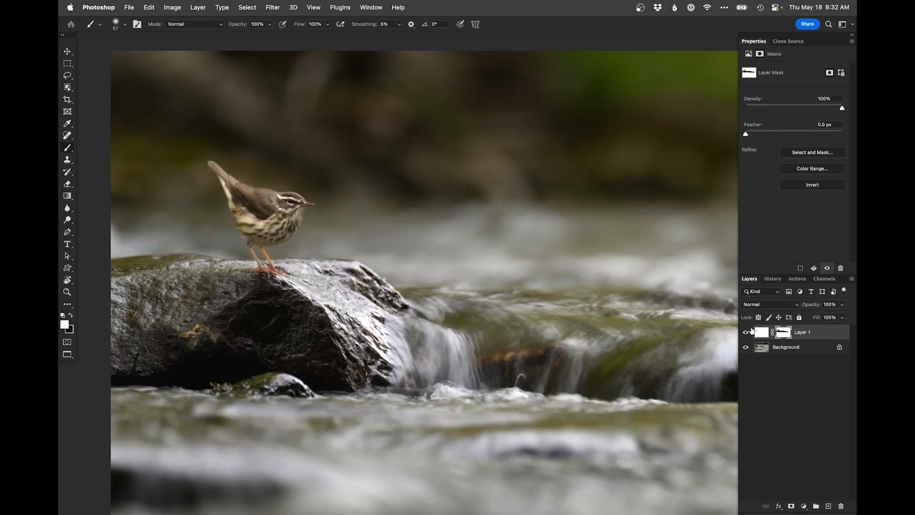
Step: Toggle Layer 1's visibility repeatedly to compare the halo around the bird before and after retouching
click(746, 333)
click(745, 334)
click(745, 334)
click(746, 333)
click(745, 334)
click(745, 334)
alt+click(319, 236)
drag(360, 243, 299, 209)
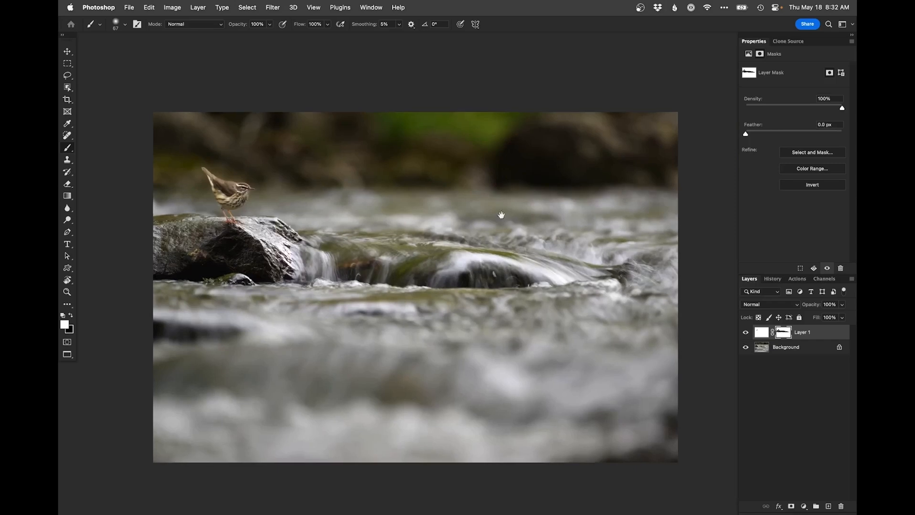
Step: Add a darkening Curves adjustment with input 199 and output 169, and invert its mask to black
click(804, 506)
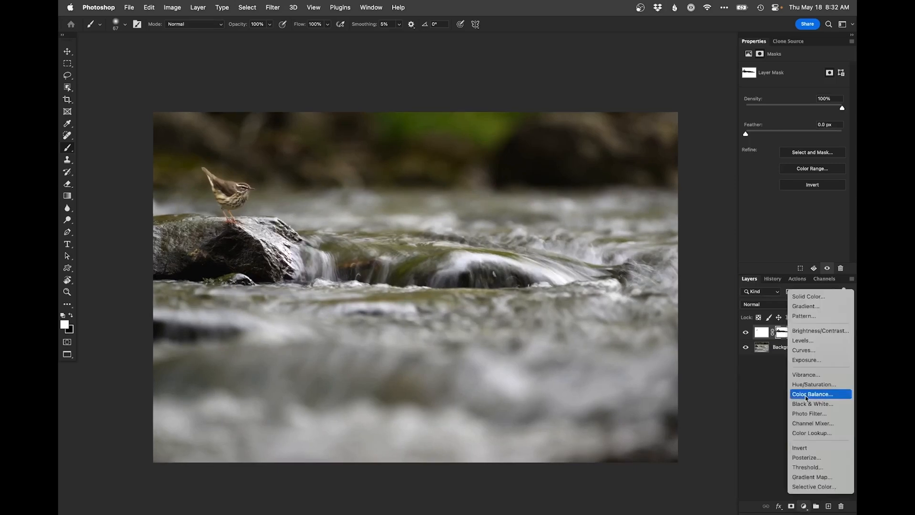
click(810, 350)
drag(823, 111, 825, 115)
key(super+i)
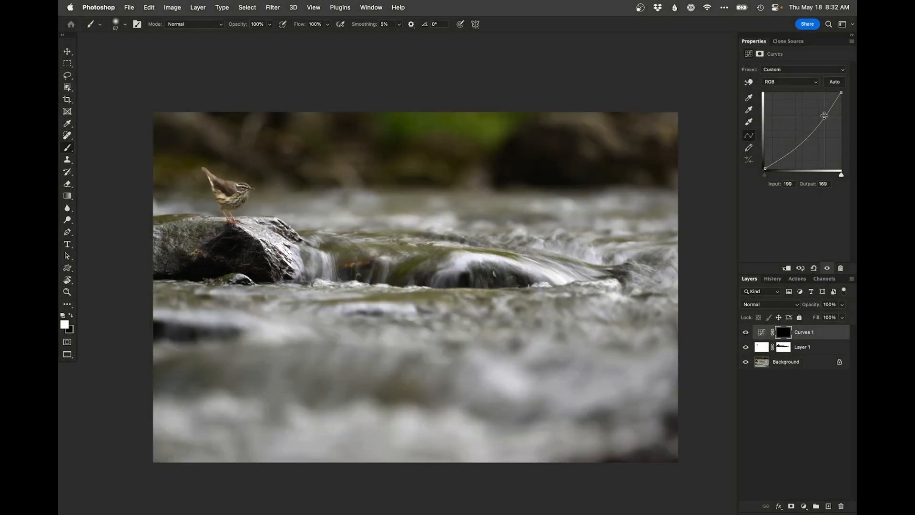
Step: Paint white on the Curves mask over the bright patches in the background above the stream, adjusting the brush size as needed
drag(239, 155, 255, 141)
key(bracketleft)
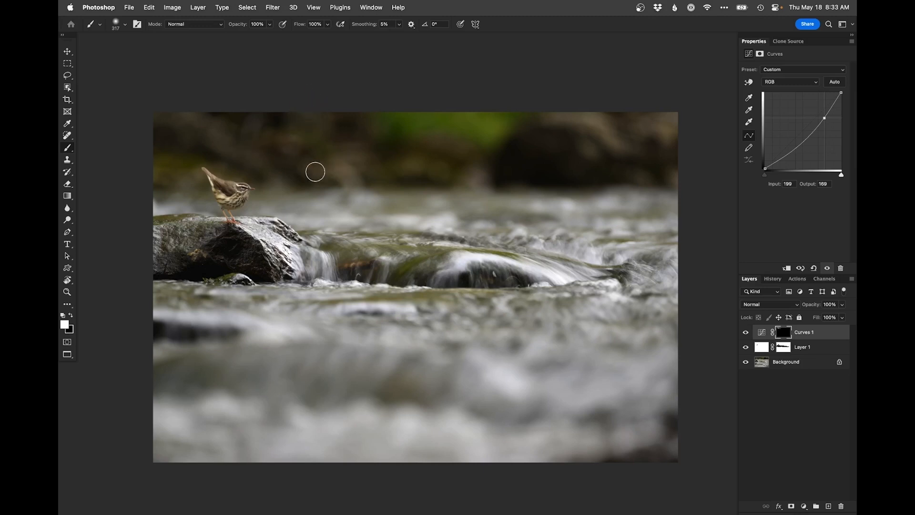
mouse_move(419, 114)
mouse_down()
mouse_move(395, 110)
mouse_move(498, 124)
mouse_up()
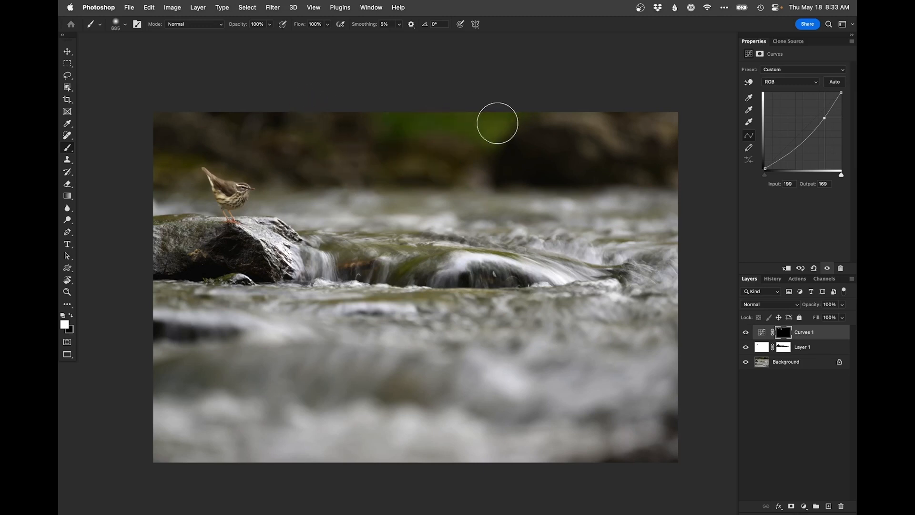
drag(474, 177, 470, 177)
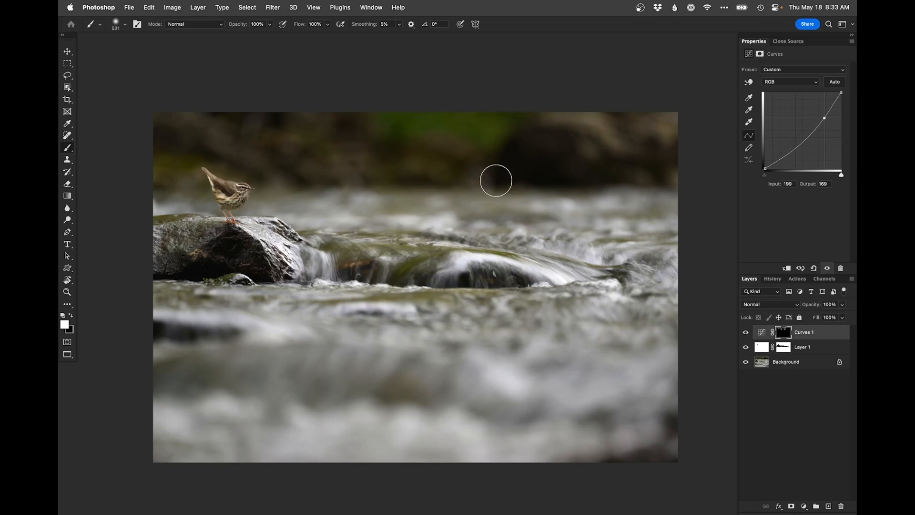
drag(568, 109, 557, 108)
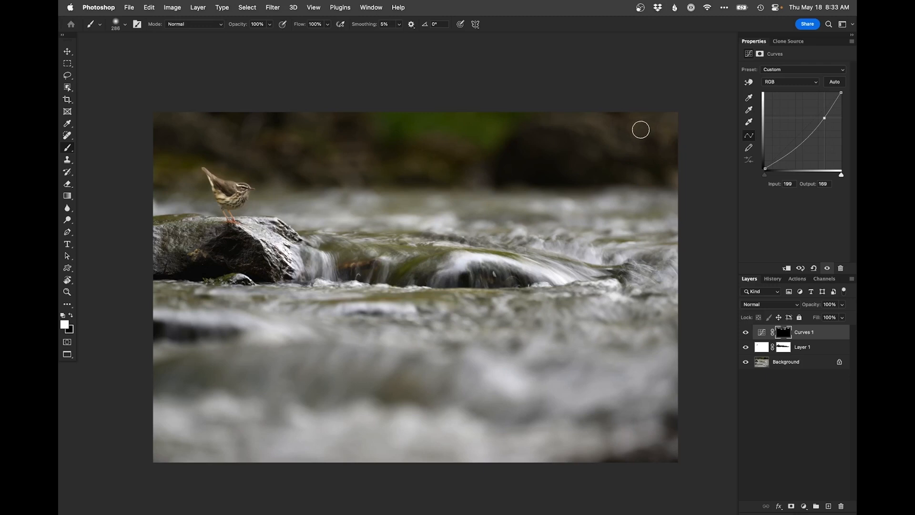
Step: Enlarge the brush to size 1982 and paint white on the Curves mask across the blurred foreground water
key(super+minus)
drag(436, 305, 409, 240)
mouse_move(470, 299)
mouse_down()
mouse_move(541, 300)
mouse_move(520, 304)
mouse_up()
mouse_move(546, 354)
mouse_down()
mouse_move(157, 325)
mouse_move(627, 308)
mouse_move(200, 322)
mouse_up()
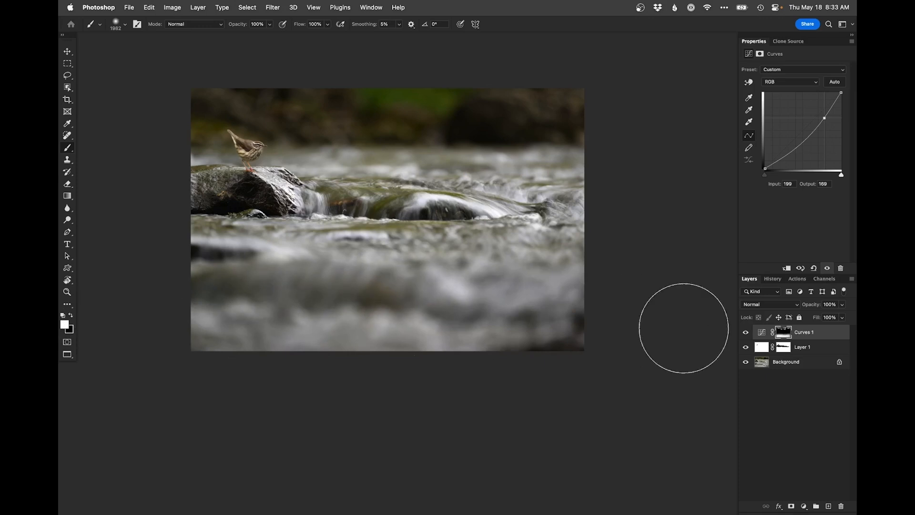
Step: Apply the layer mask of Layer 1 permanently to its pixels
click(761, 351)
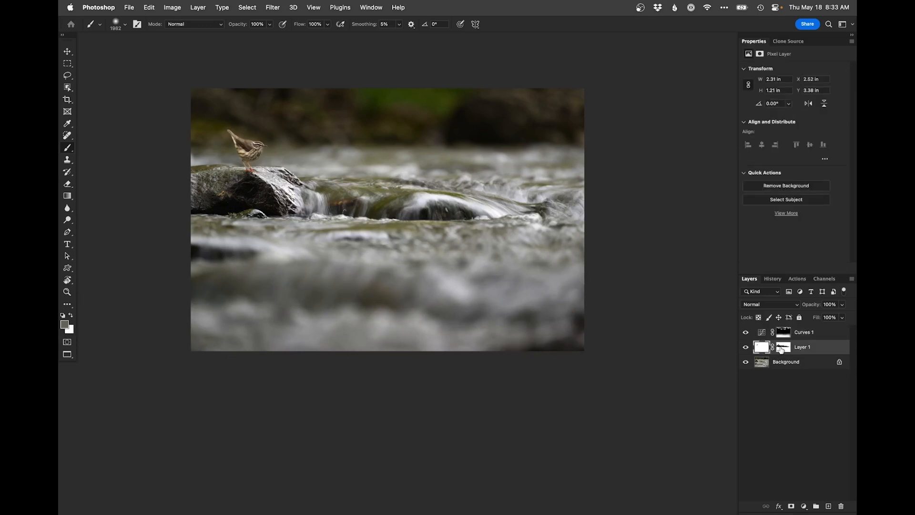
right_click(784, 349)
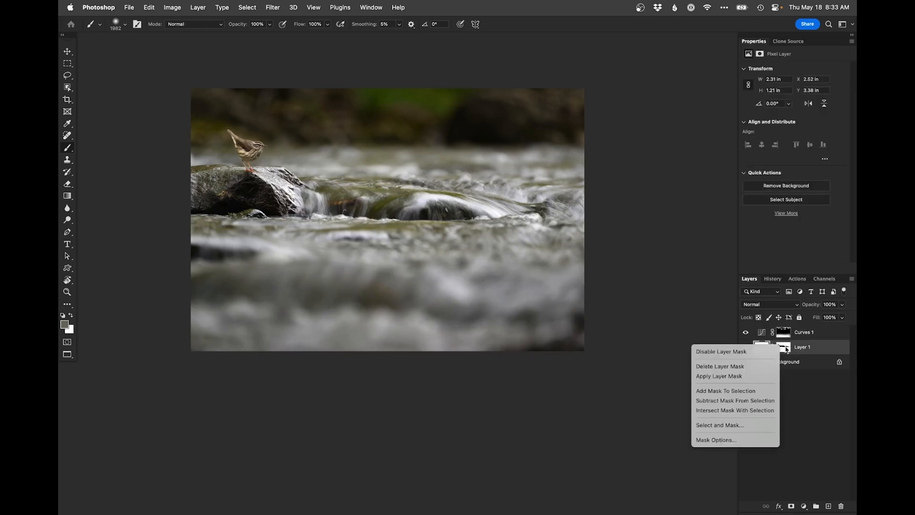
click(755, 376)
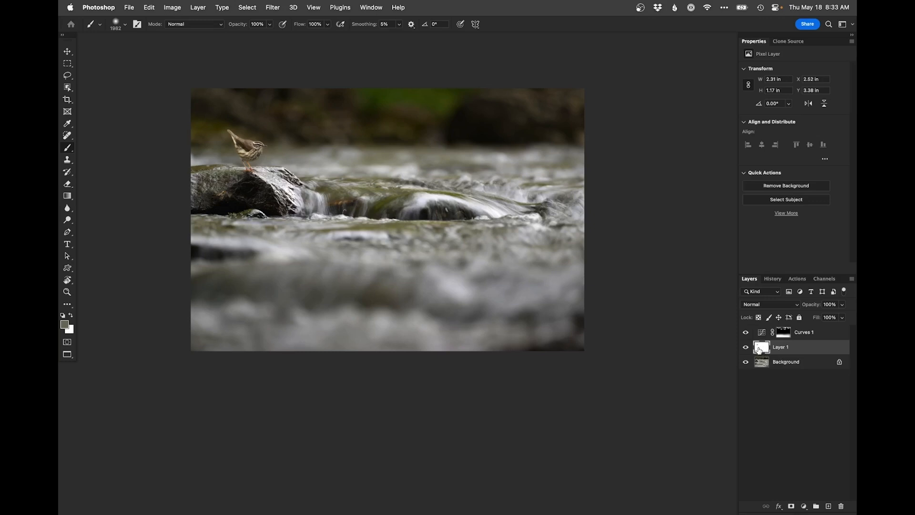
Step: Clone blurred water over the dark patch in the photo's lower-right corner on Layer 1, using a brush size of 534
key(s)
drag(513, 330, 524, 331)
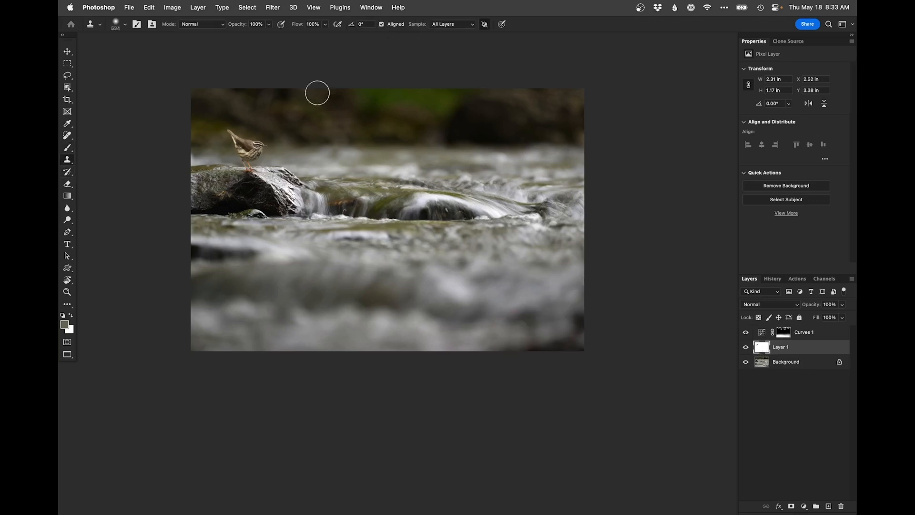
alt+click(525, 283)
mouse_move(571, 335)
mouse_down()
mouse_move(576, 341)
mouse_move(578, 329)
mouse_move(529, 348)
mouse_move(591, 359)
mouse_move(584, 354)
mouse_up()
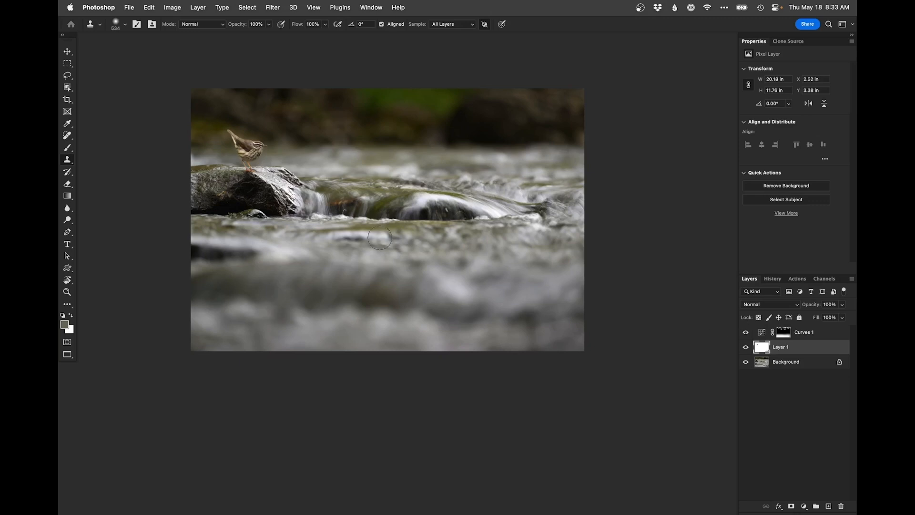
Step: Paint white on the Curves 1 mask over the bright highlights on the rock face below the bird, resizing the brush to fit
scroll(325, 199, up, 1)
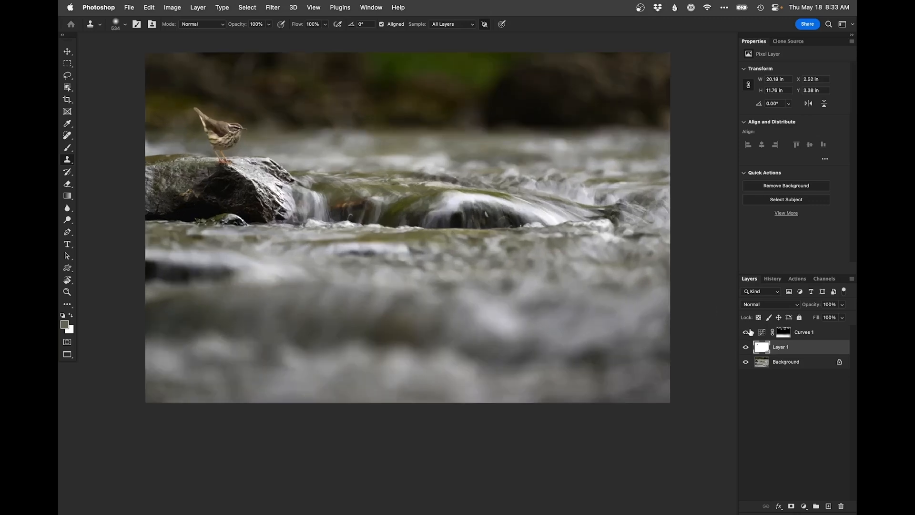
click(783, 331)
scroll(236, 180, up, 2)
drag(269, 154, 198, 154)
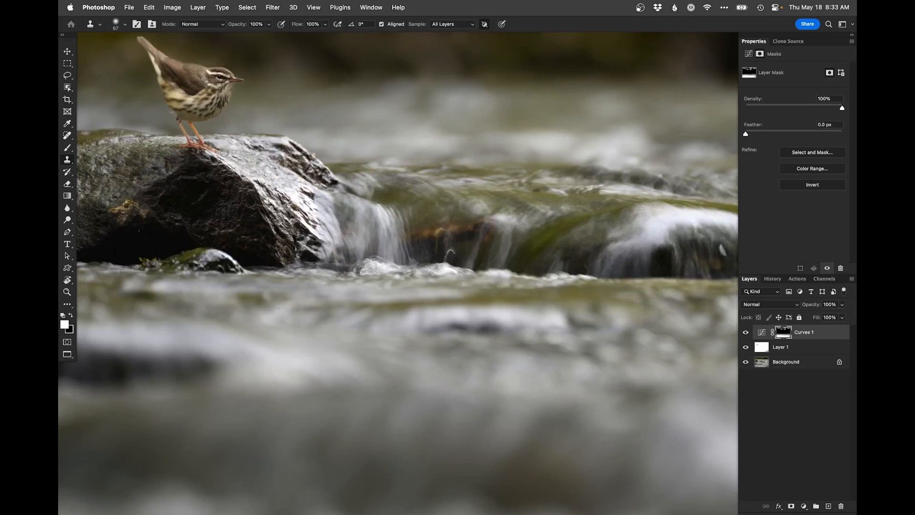
click(68, 148)
mouse_move(247, 142)
mouse_down()
mouse_move(228, 170)
mouse_move(177, 166)
mouse_up()
mouse_move(267, 157)
mouse_down()
mouse_move(253, 161)
mouse_move(262, 147)
mouse_up()
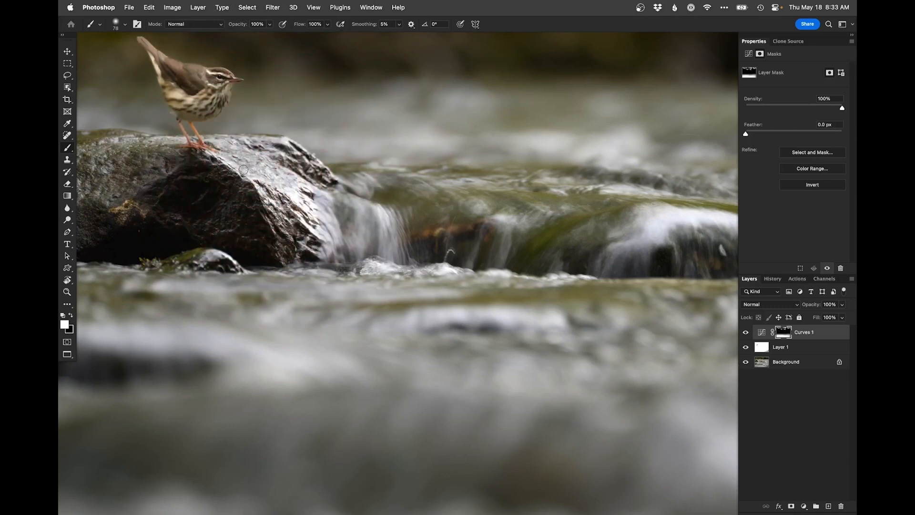
mouse_move(248, 156)
mouse_down()
mouse_move(280, 183)
mouse_move(305, 187)
mouse_move(293, 191)
mouse_move(310, 241)
mouse_up()
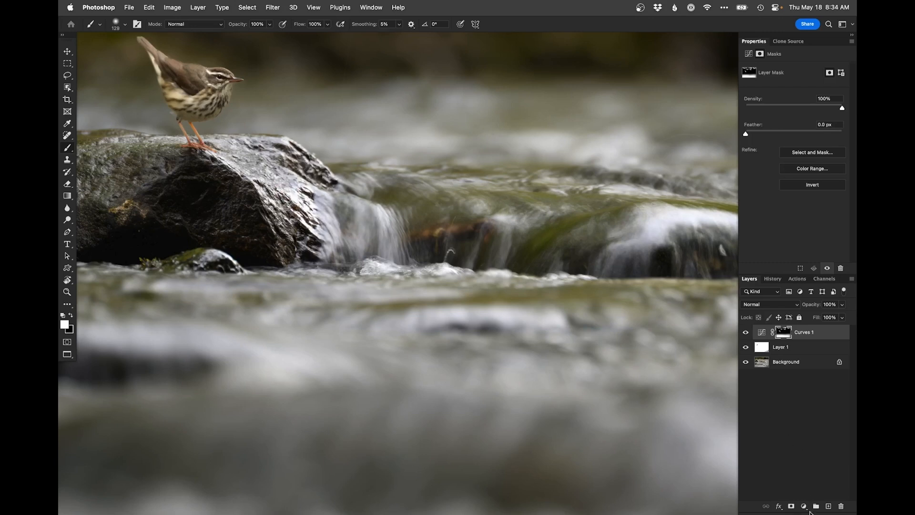
Step: Add a brightening Curves adjustment with points at input 166, output 196 and input 54, output 68, and invert its mask to black
click(805, 507)
click(808, 350)
drag(814, 119, 814, 108)
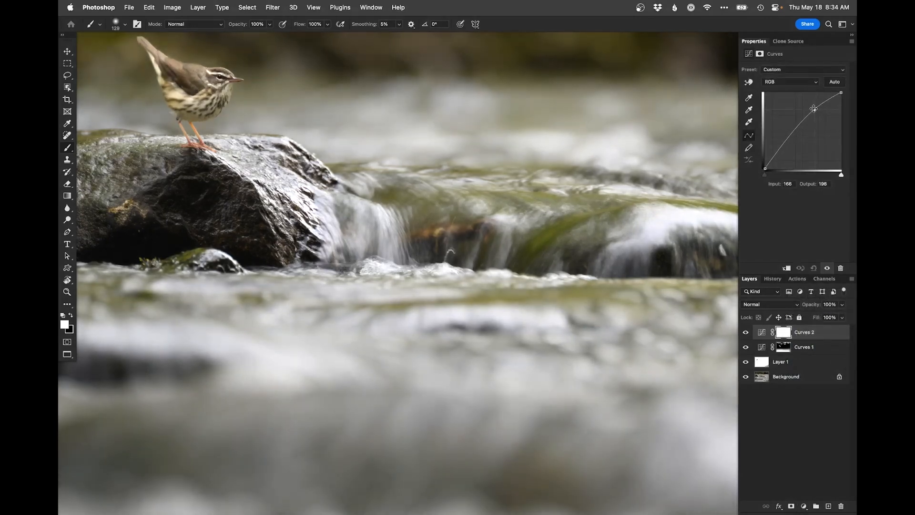
drag(782, 145, 781, 148)
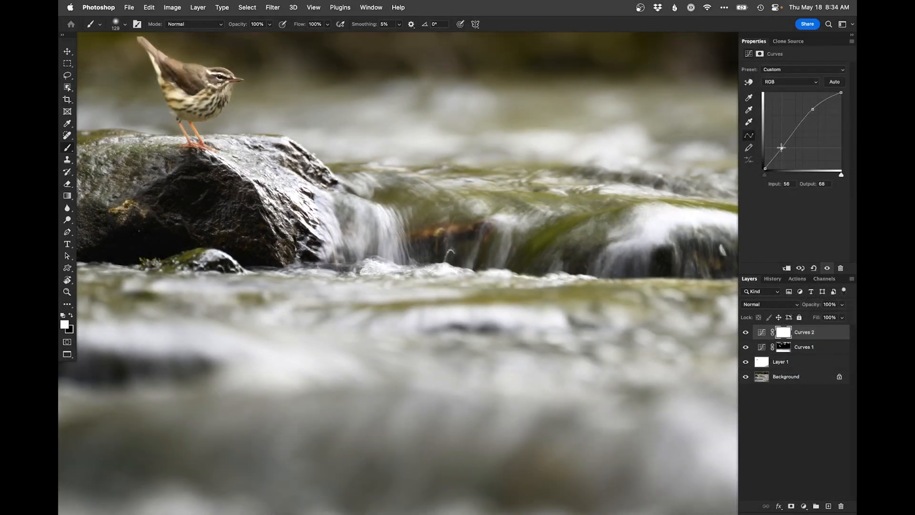
key(super+i)
Step: Paint white on the Curves 2 mask over the bird's head and bill, shrinking the brush for the fine details
scroll(239, 210, up, 5)
scroll(239, 210, left, 2)
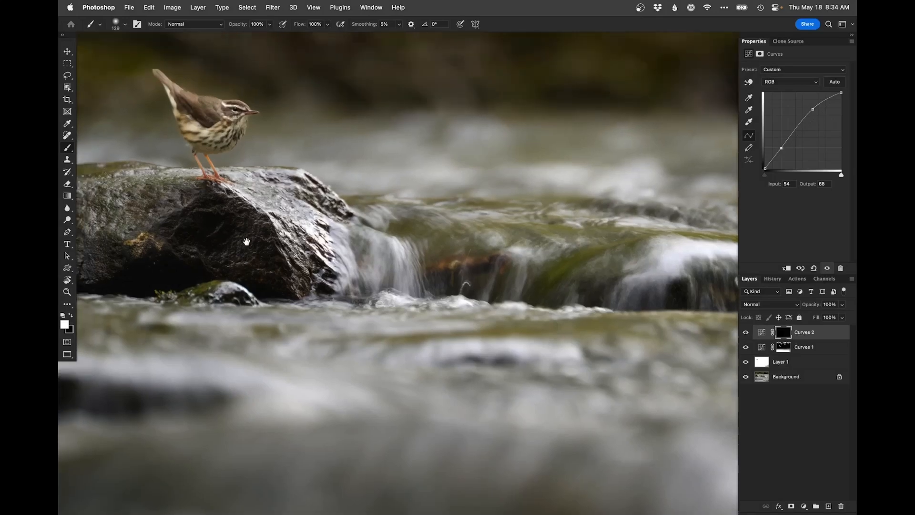
key(bracketleft)
key(bracketleft)
key(bracketleft)
key(bracketleft)
key(bracketleft)
key(bracketleft)
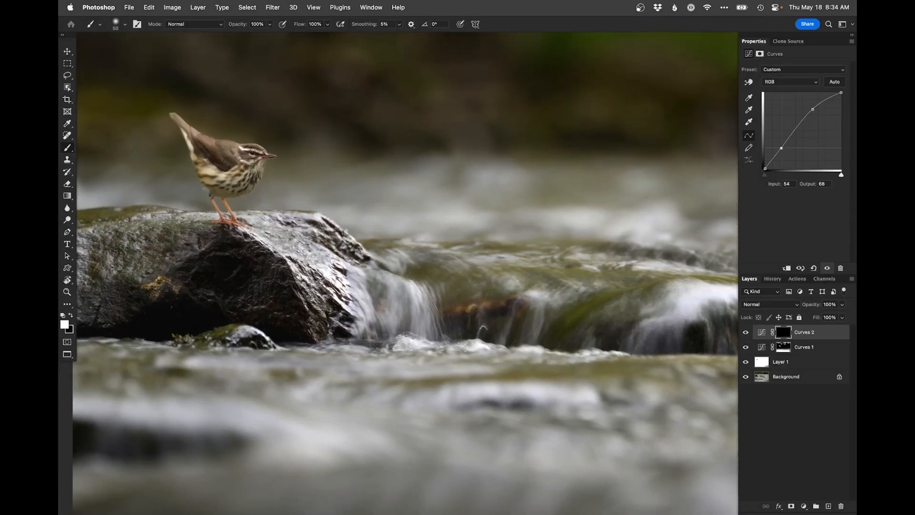
drag(243, 150, 245, 154)
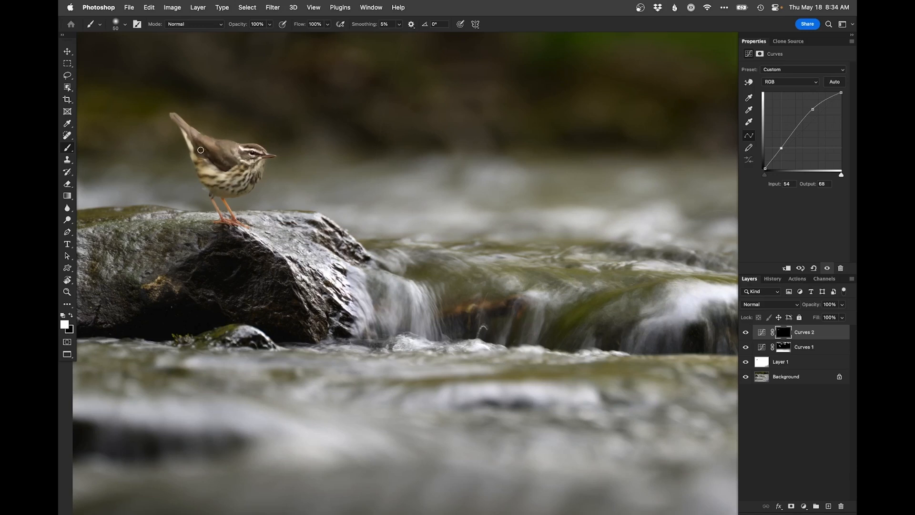
key(x)
key(x)
key(x)
key(x)
mouse_move(261, 155)
mouse_down()
mouse_move(292, 155)
mouse_move(268, 154)
mouse_up()
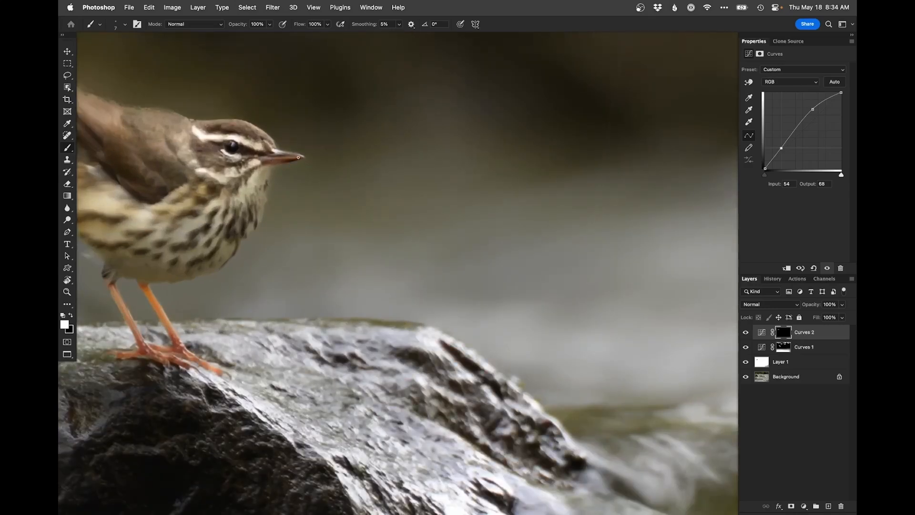
alt+click(280, 176)
alt+click(279, 176)
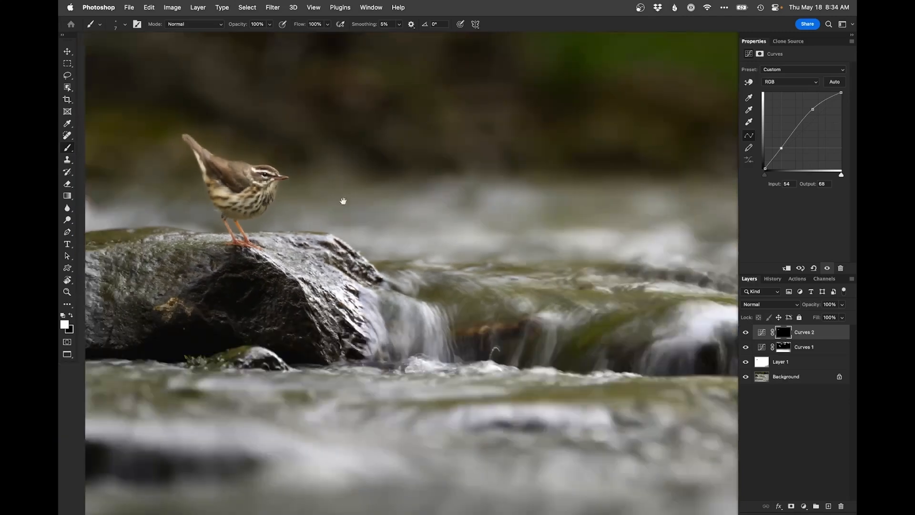
Step: Enlarge the brush to size 144 and paint white on the Curves 2 mask over the small waterfall and foam beside the rock
drag(389, 272, 227, 203)
mouse_move(239, 245)
mouse_down()
mouse_move(252, 245)
mouse_move(226, 248)
mouse_up()
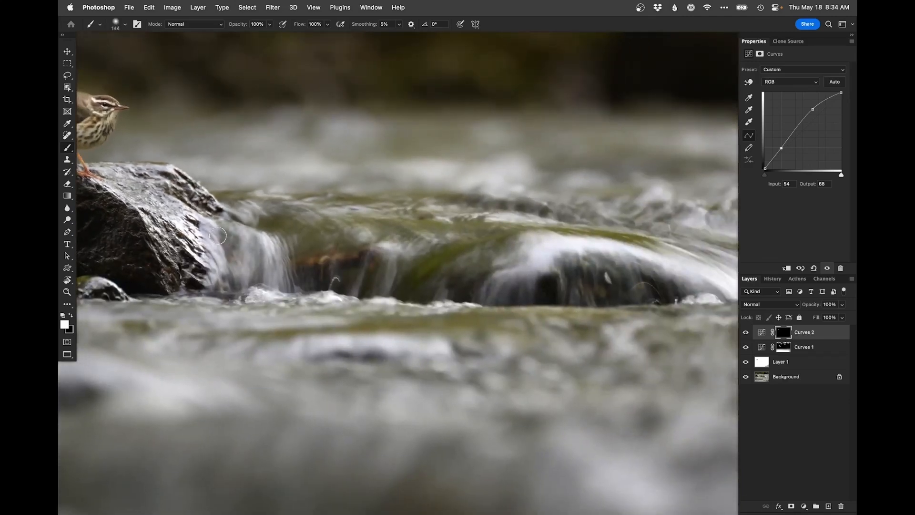
drag(261, 224, 277, 281)
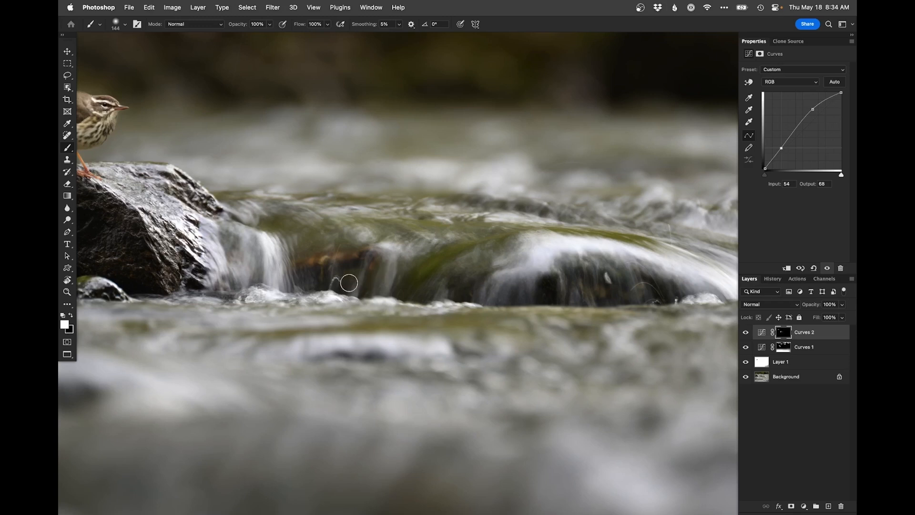
drag(329, 301, 318, 300)
mouse_move(512, 300)
mouse_down()
mouse_move(302, 274)
mouse_move(310, 275)
mouse_up()
Step: Undo a misplaced stroke and paint white on the Curves 2 mask over the white water flowing across the submerged rock
mouse_move(336, 245)
mouse_down()
mouse_move(367, 245)
mouse_move(297, 270)
mouse_up()
mouse_move(366, 232)
mouse_down()
mouse_move(426, 231)
mouse_move(596, 272)
mouse_up()
key(super+z)
drag(477, 228, 629, 269)
drag(538, 205, 659, 224)
drag(544, 259, 336, 242)
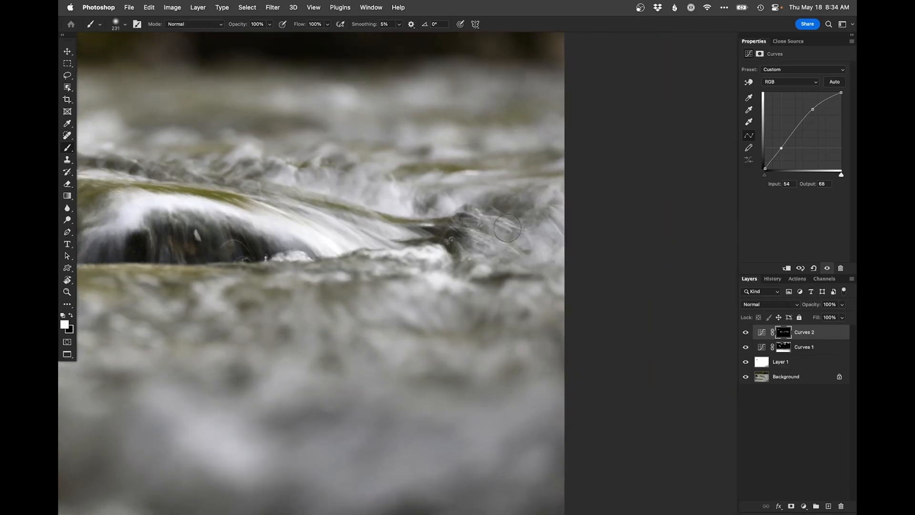
Step: Toggle between the Background layer alone and all layers to compare the whole photo before and after retouching
key(super+minus)
key(super+minus)
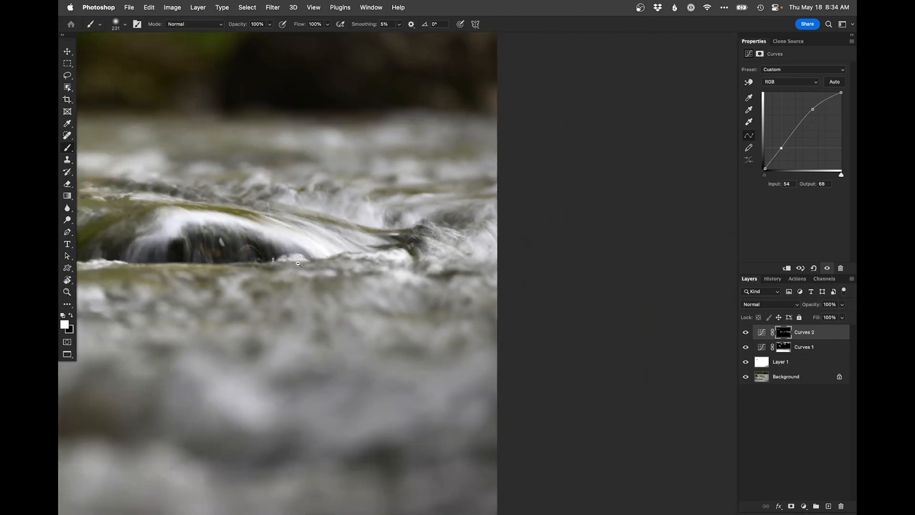
drag(376, 300, 517, 310)
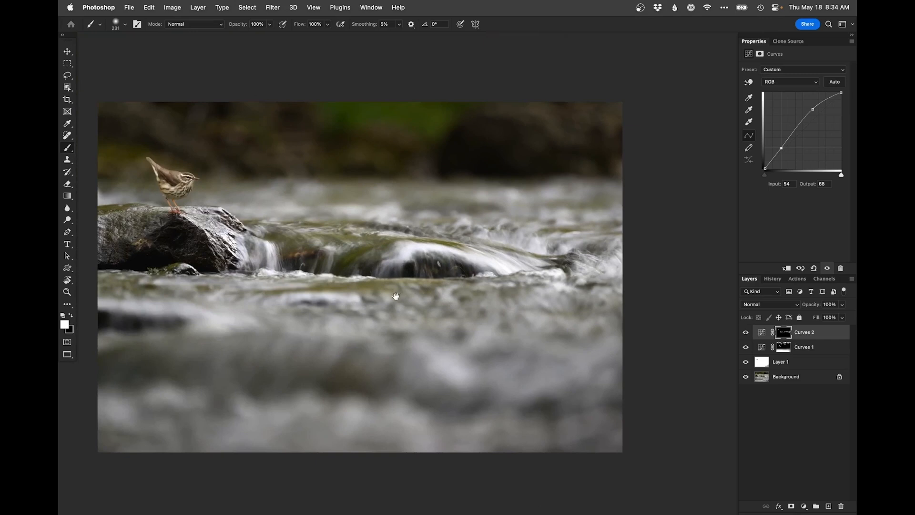
drag(418, 289, 450, 289)
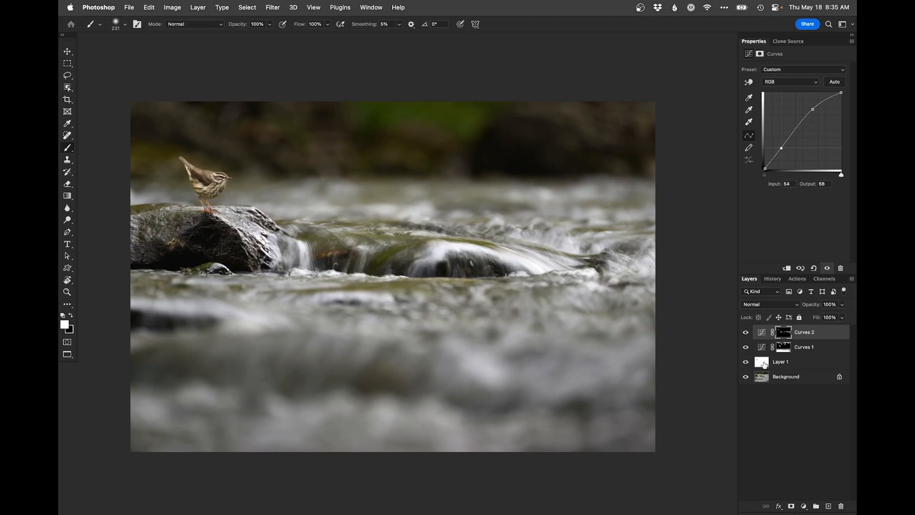
alt+click(746, 378)
alt+click(746, 378)
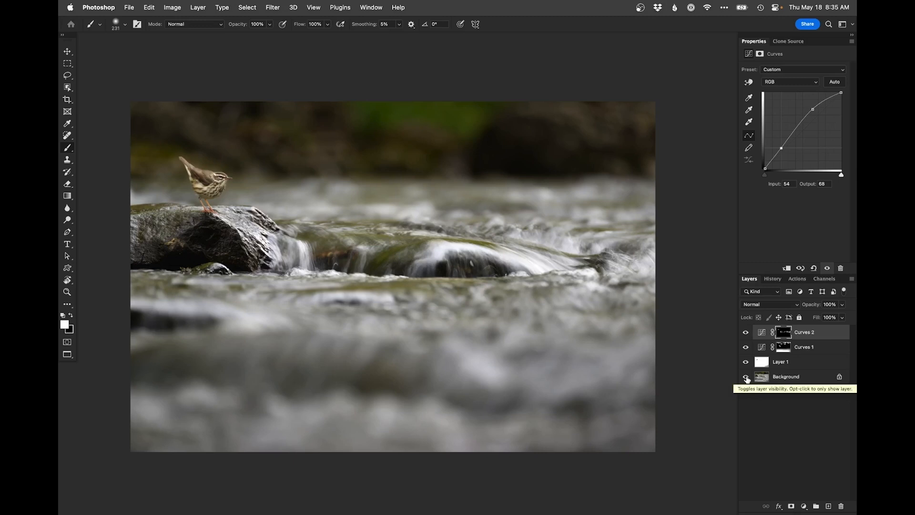
alt+click(746, 377)
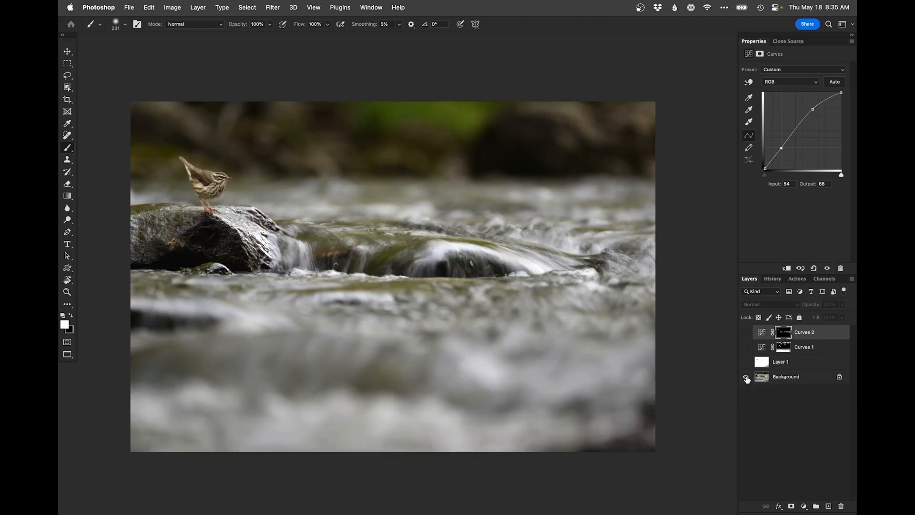
alt+click(746, 378)
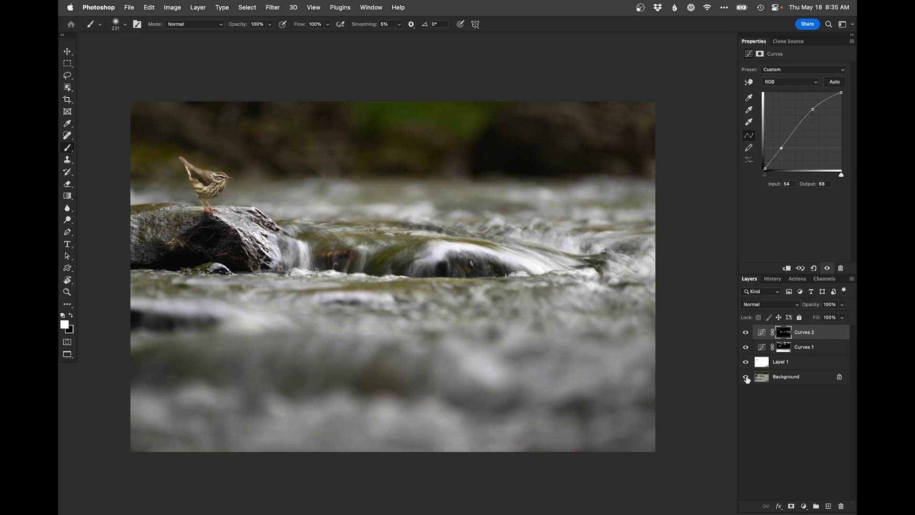
alt+click(746, 378)
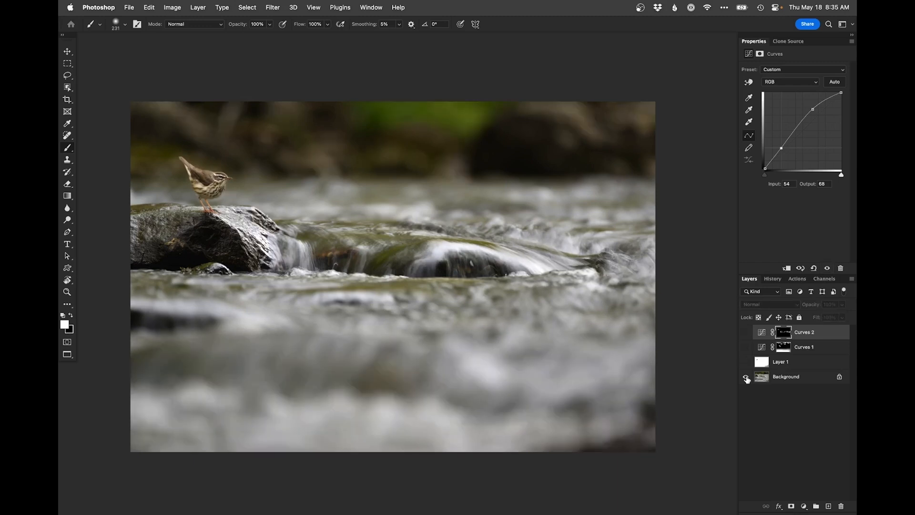
alt+click(746, 377)
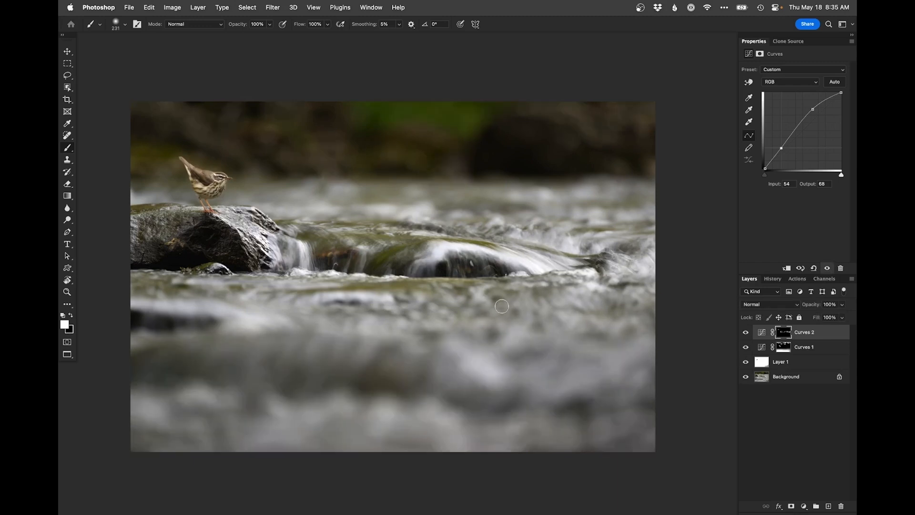
scroll(470, 302, down, 2)
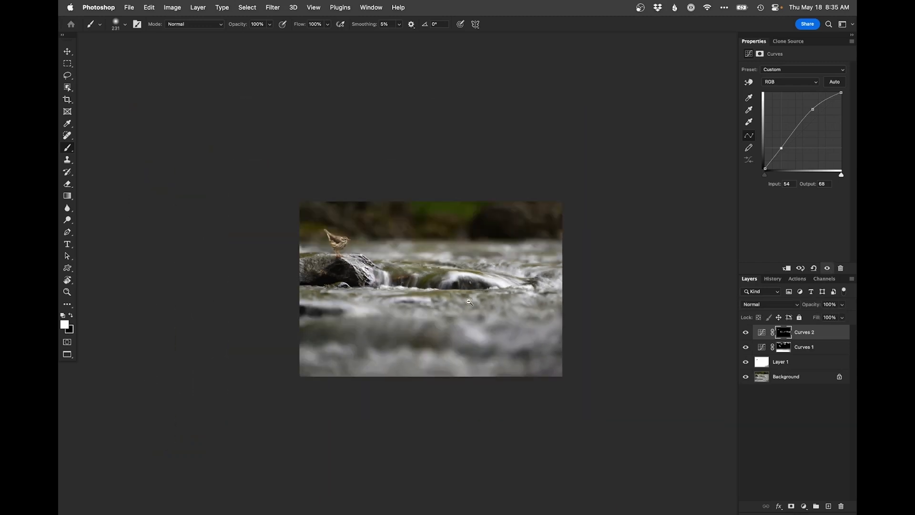
alt+click(746, 378)
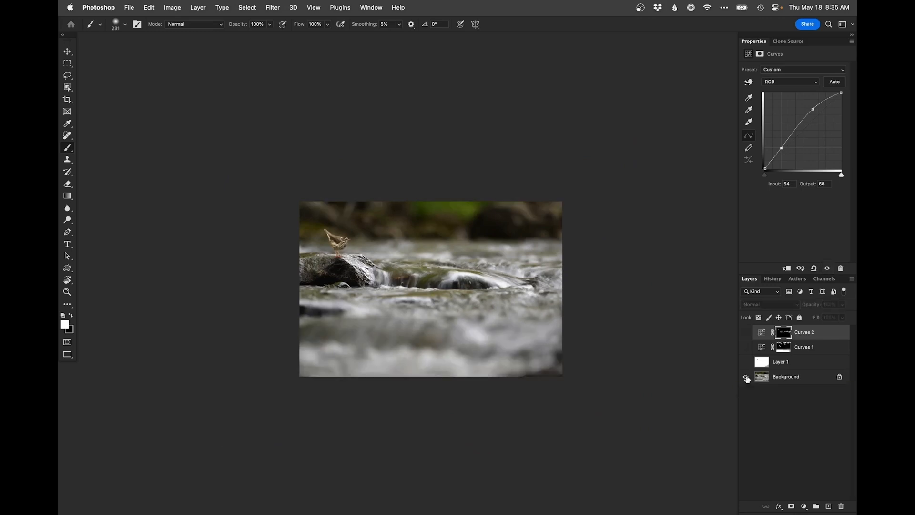
alt+click(746, 378)
alt+click(746, 377)
alt+click(747, 378)
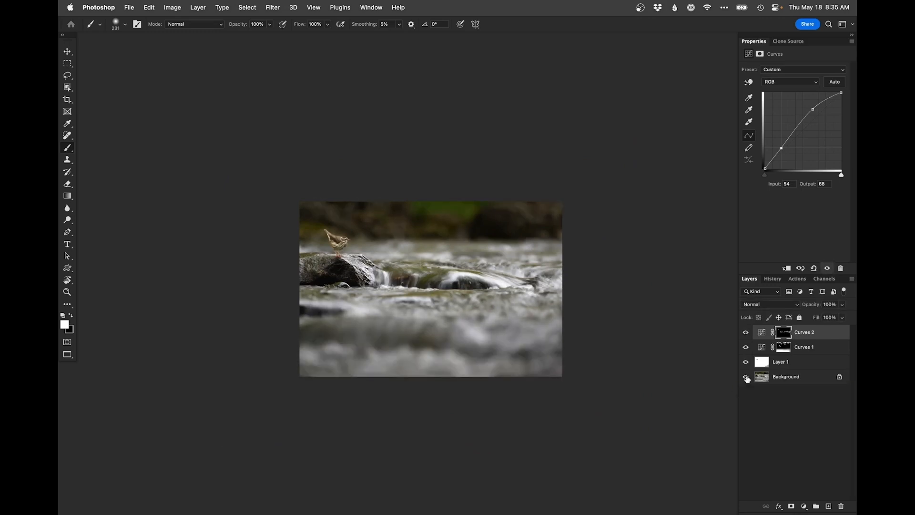
key(super+0)
scroll(547, 321, down, 1)
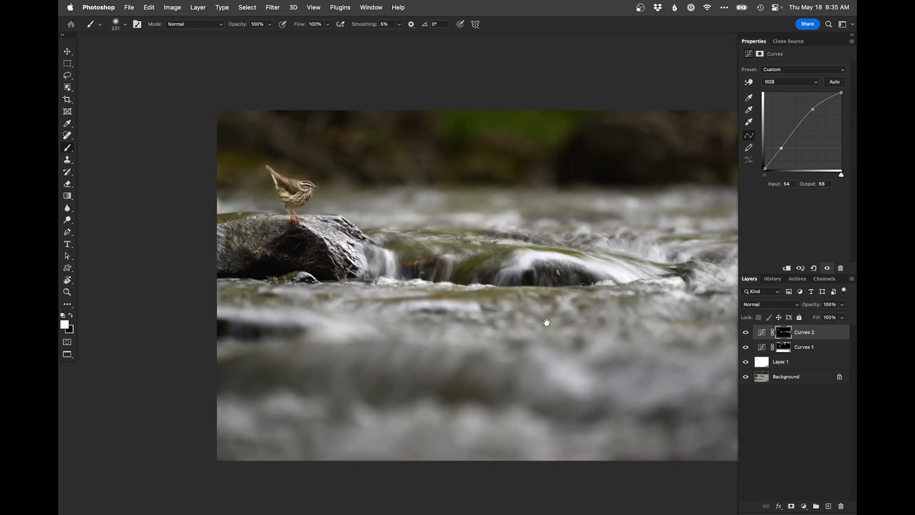
drag(548, 321, 515, 318)
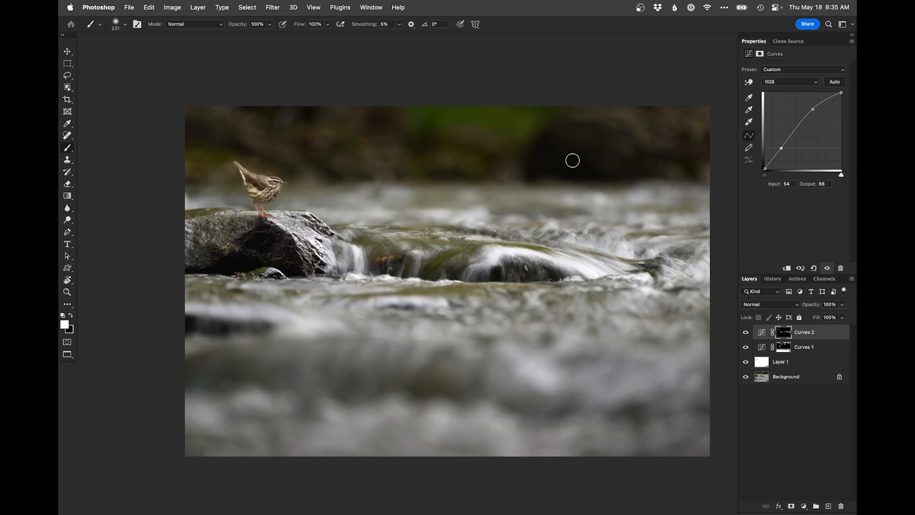
Step: Save the retouched photo with its layers, leave full-screen view and switch to Lightroom Classic
key(super+w)
key(Escape)
key(f)
key(f)
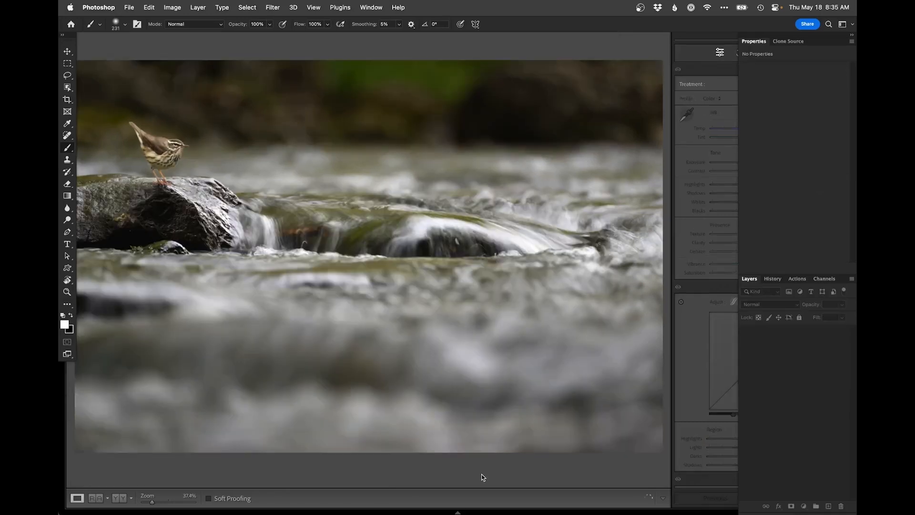
click(483, 478)
Step: Reset all develop settings of the original NEF stream photo in Lightroom and return to the library grid
key(f)
key(g)
click(241, 235)
key(d)
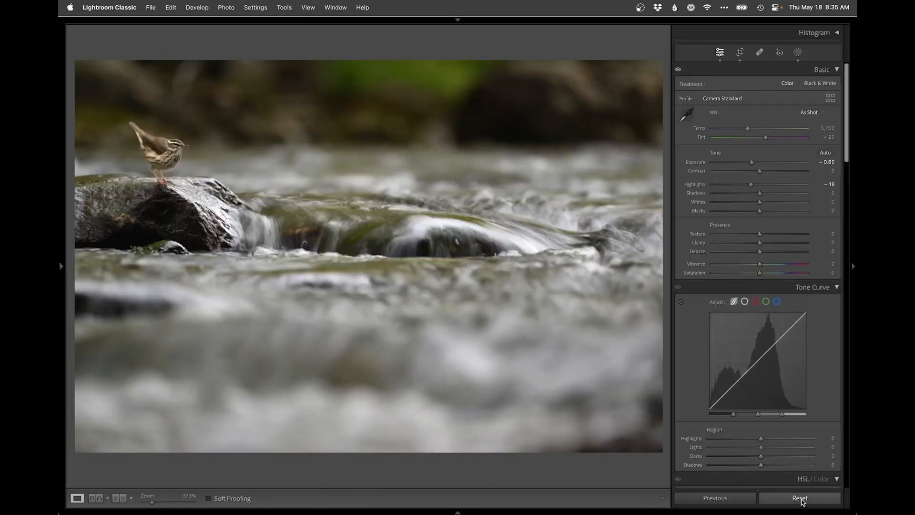
click(801, 498)
key(g)
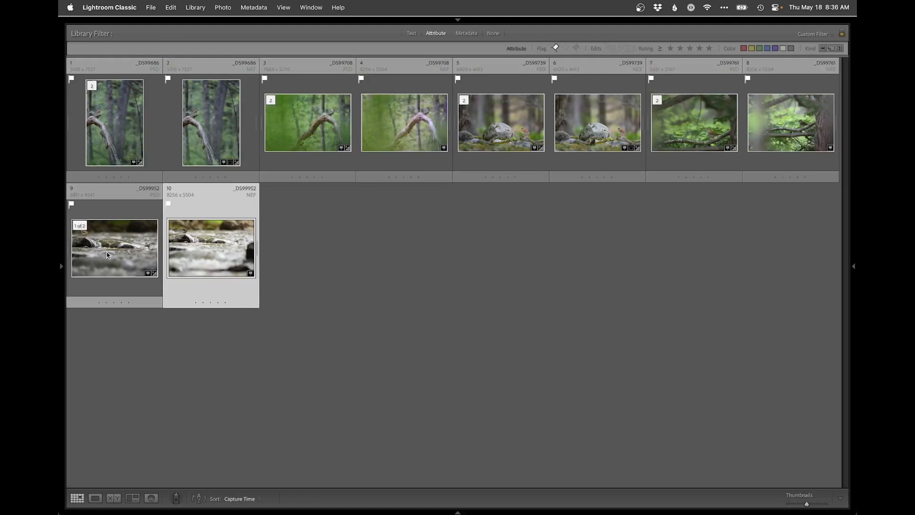
Step: Compare the retouched stream PSD with its original NEF in Survey view and enlarged, then return to the library grid
key(n)
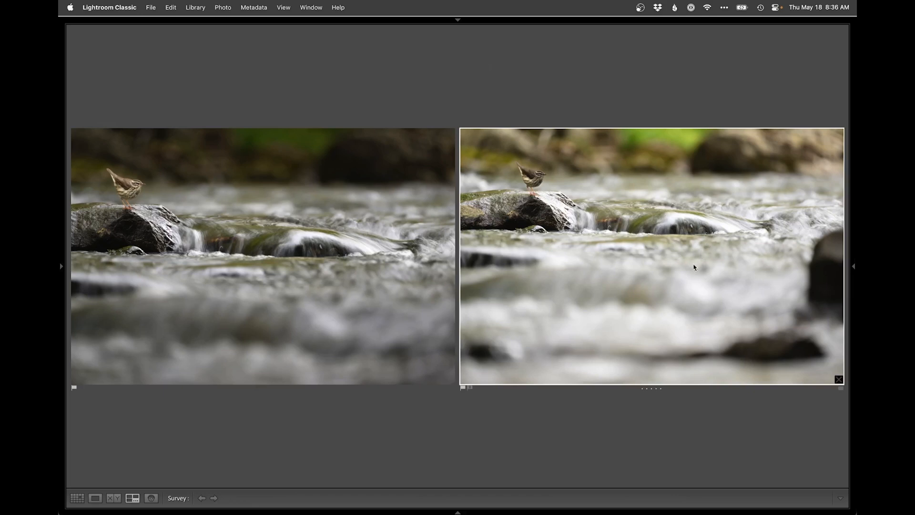
double_click(670, 266)
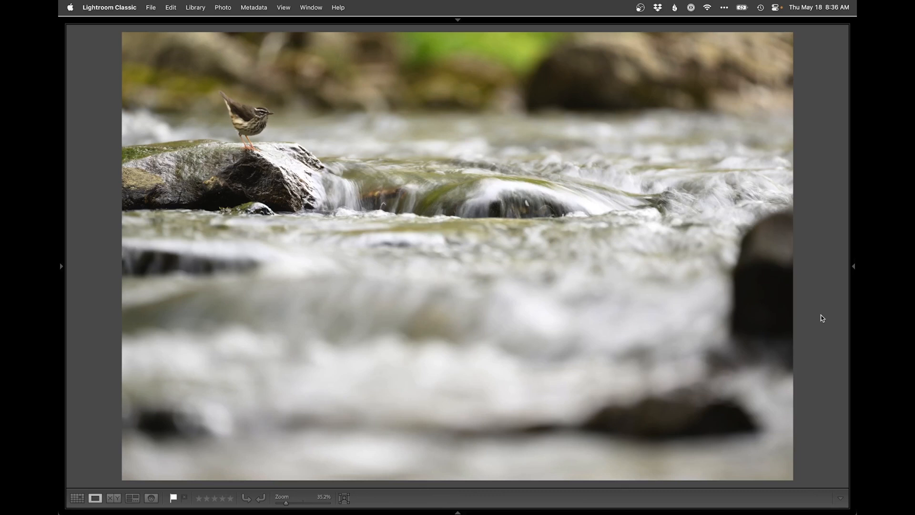
key(Left)
key(g)
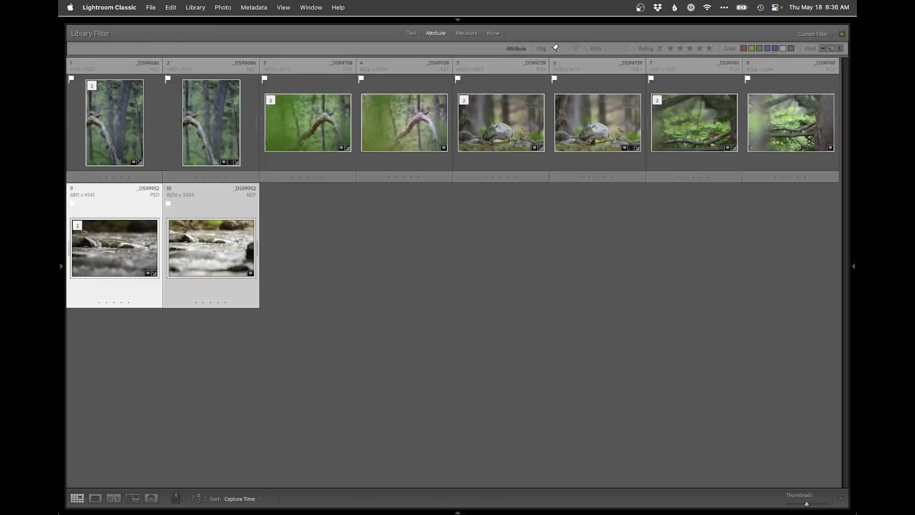
Step: Select the five retouched PSD photos in the grid and show them together in Survey view
click(371, 266)
click(138, 257)
super+click(115, 122)
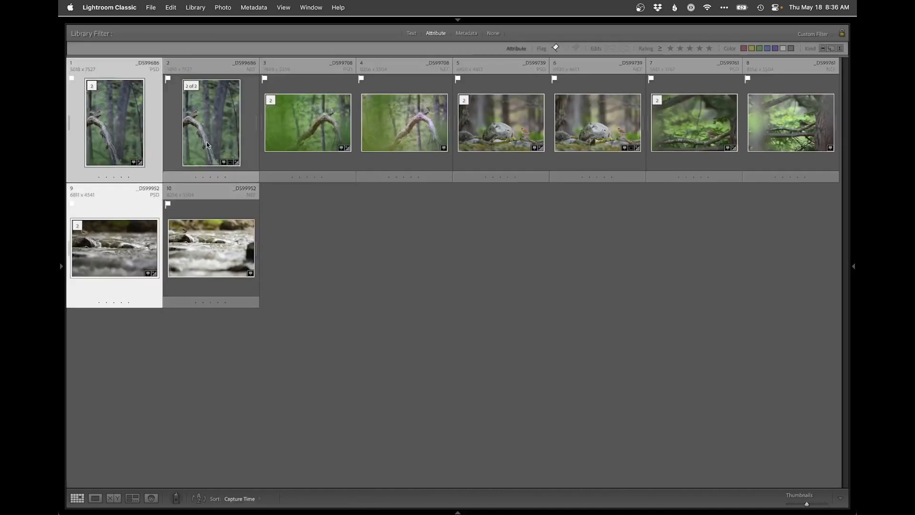
super+click(307, 122)
super+click(500, 122)
super+click(680, 128)
key(n)
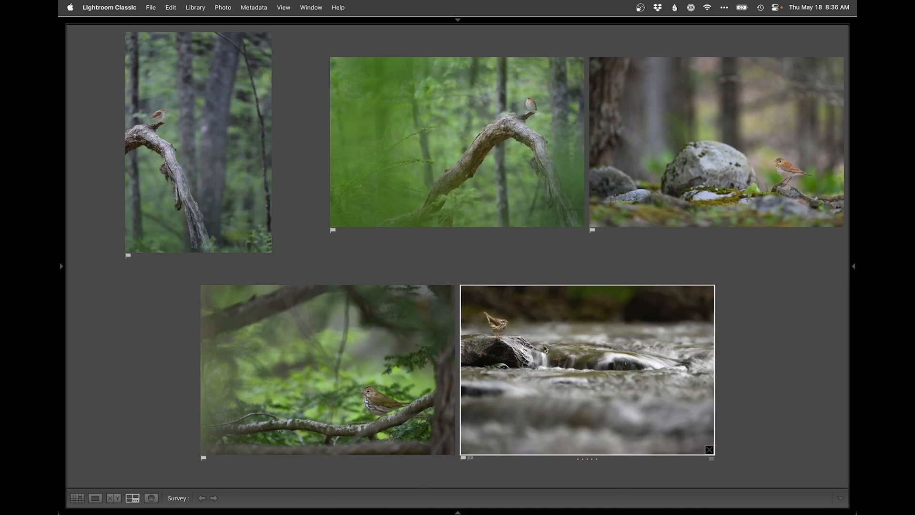
Step: View the stream photo and the vertical photo of the bird on a branch enlarged, returning to Survey view after each
key(e)
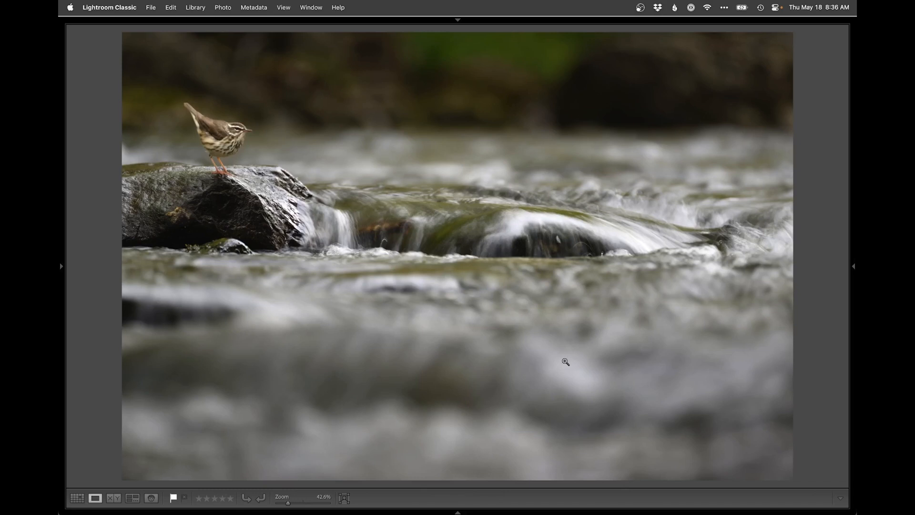
key(n)
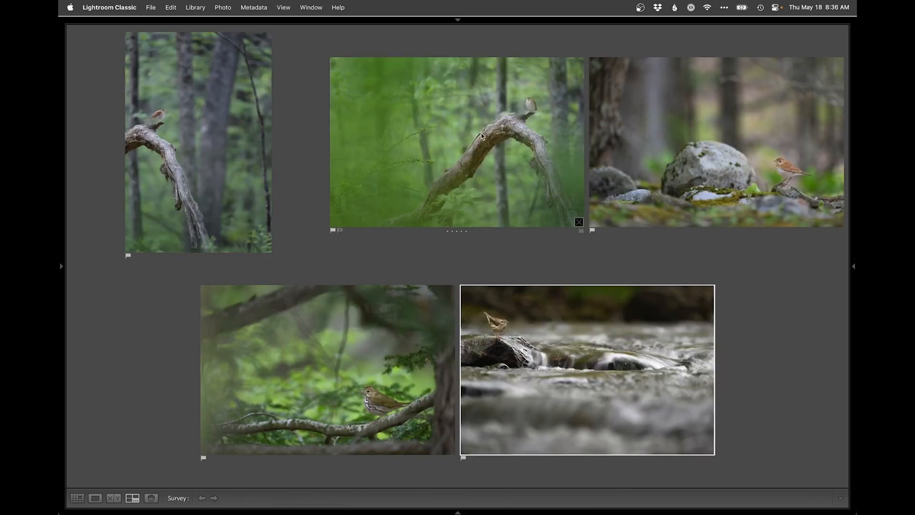
double_click(204, 180)
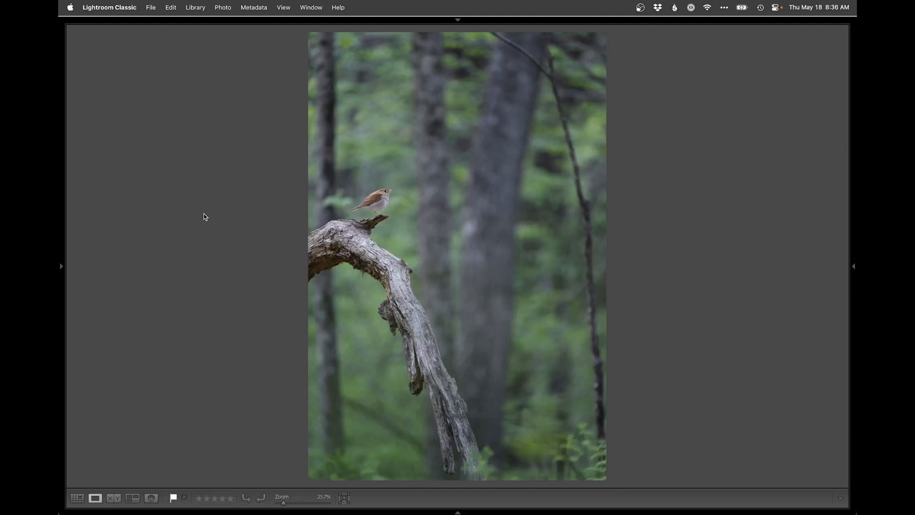
key(n)
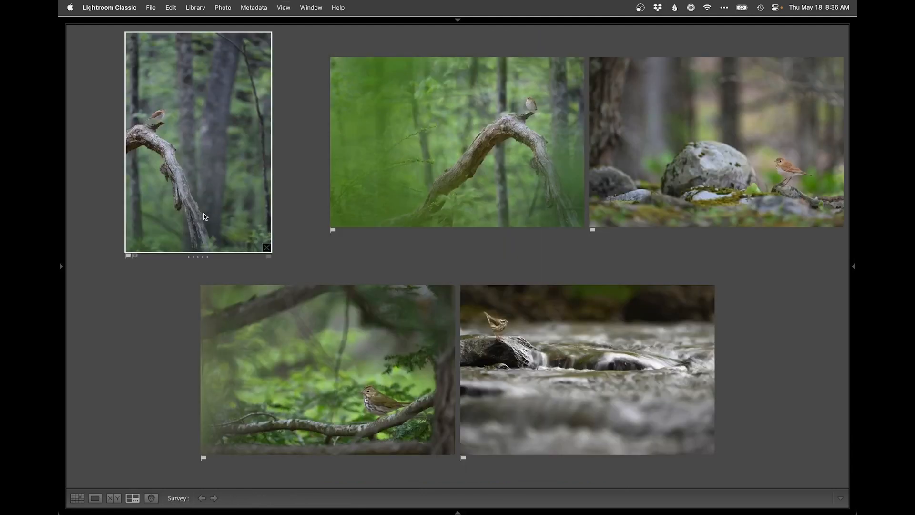